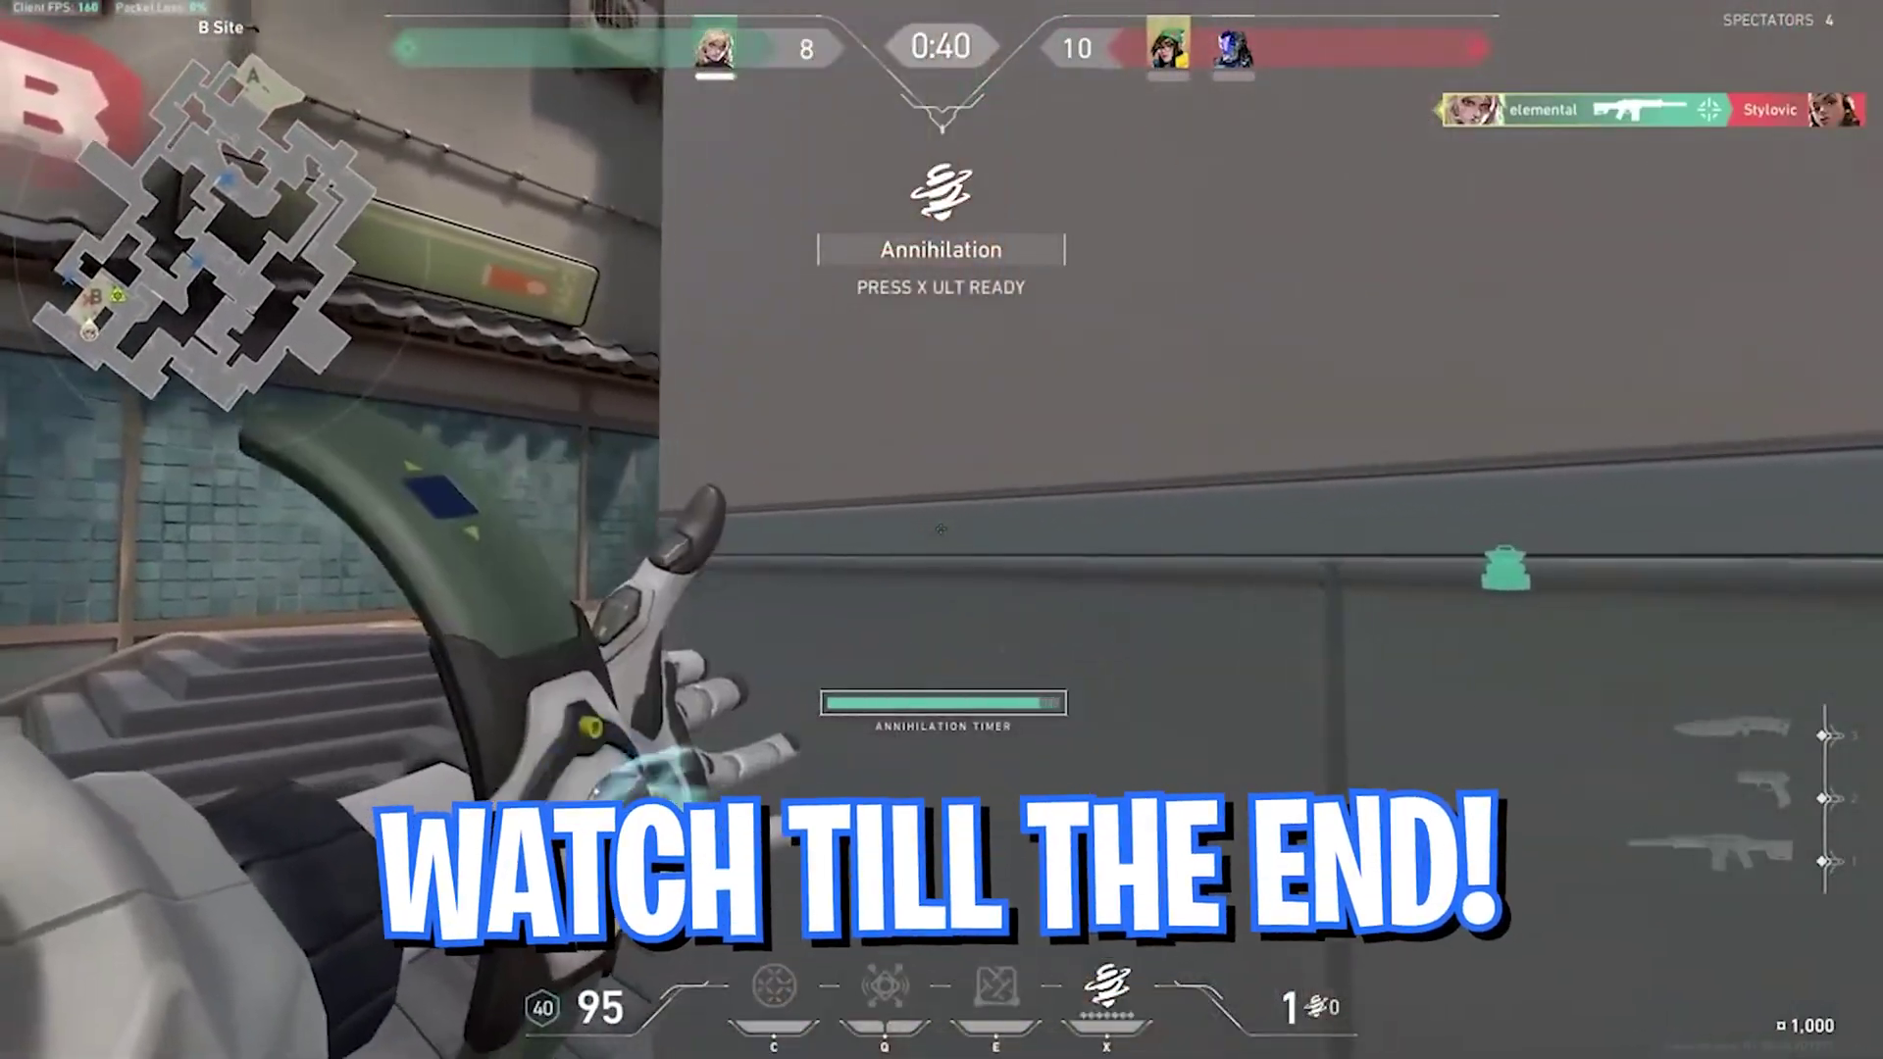
pyautogui.click(942, 529)
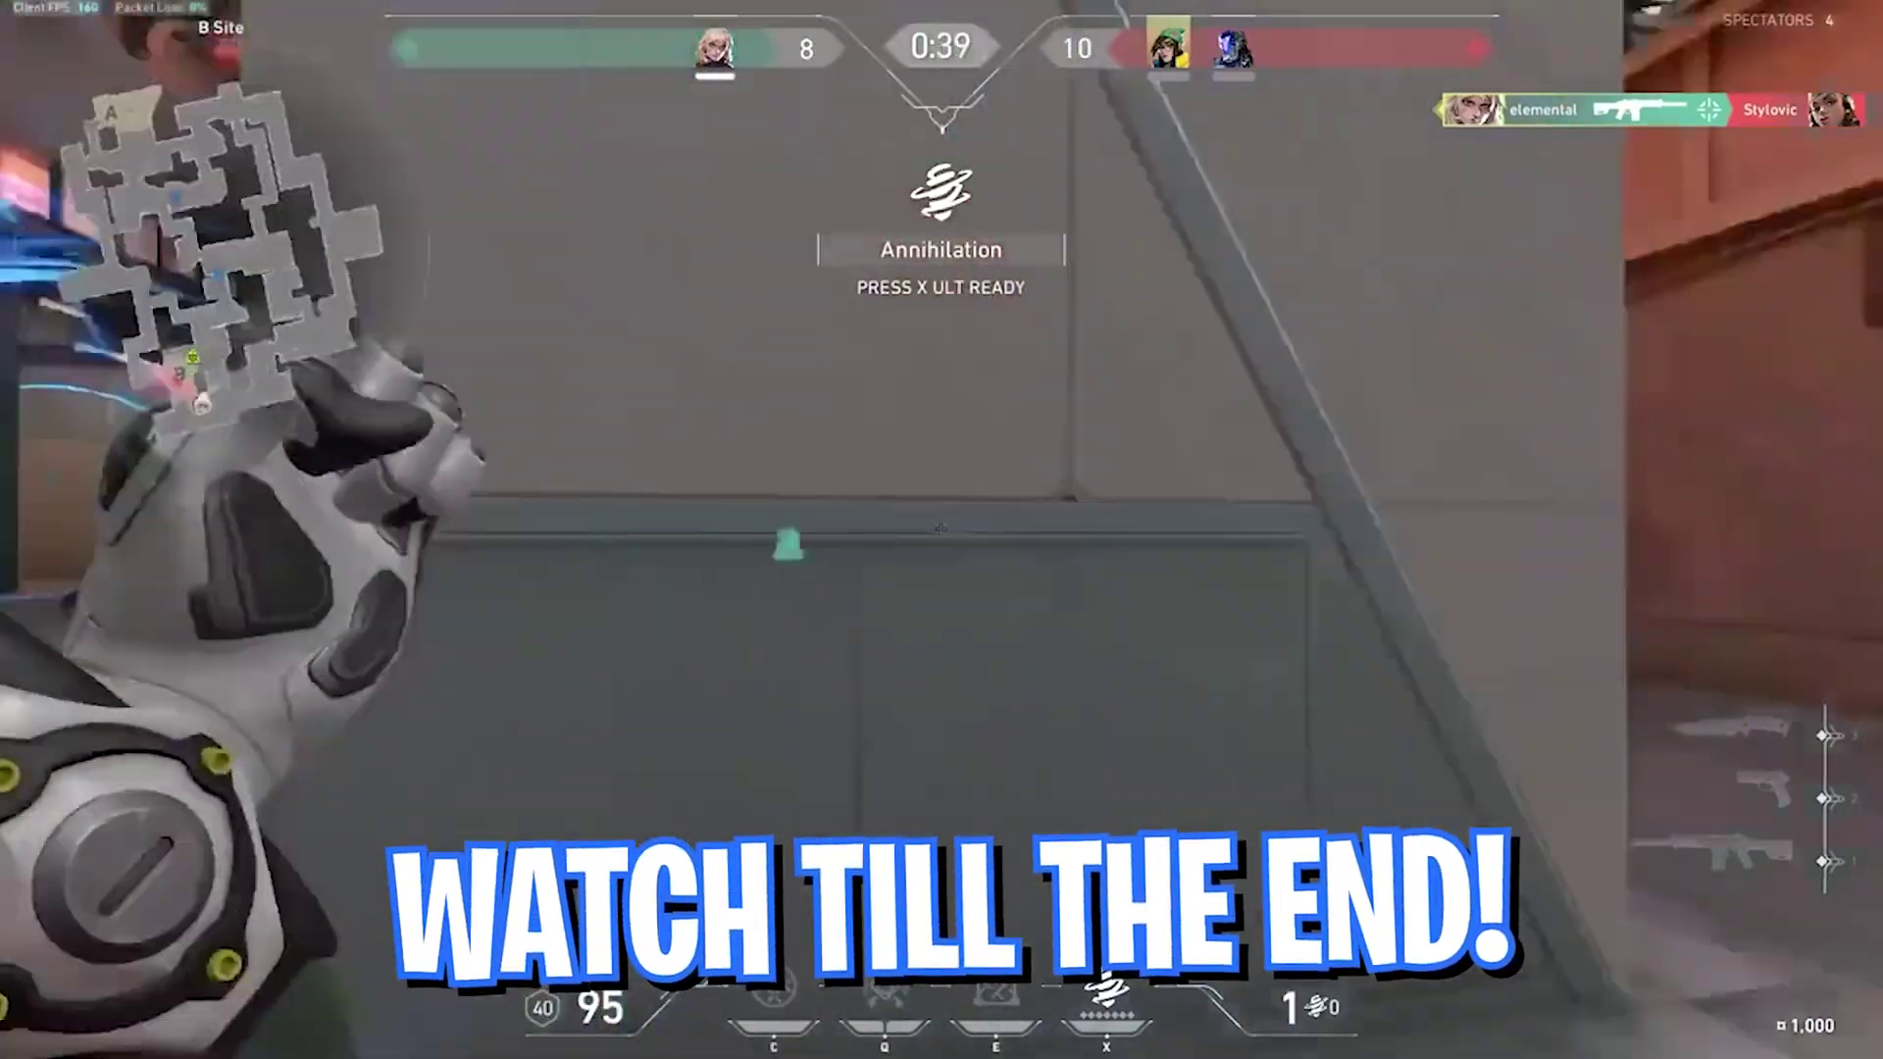
pyautogui.press('w')
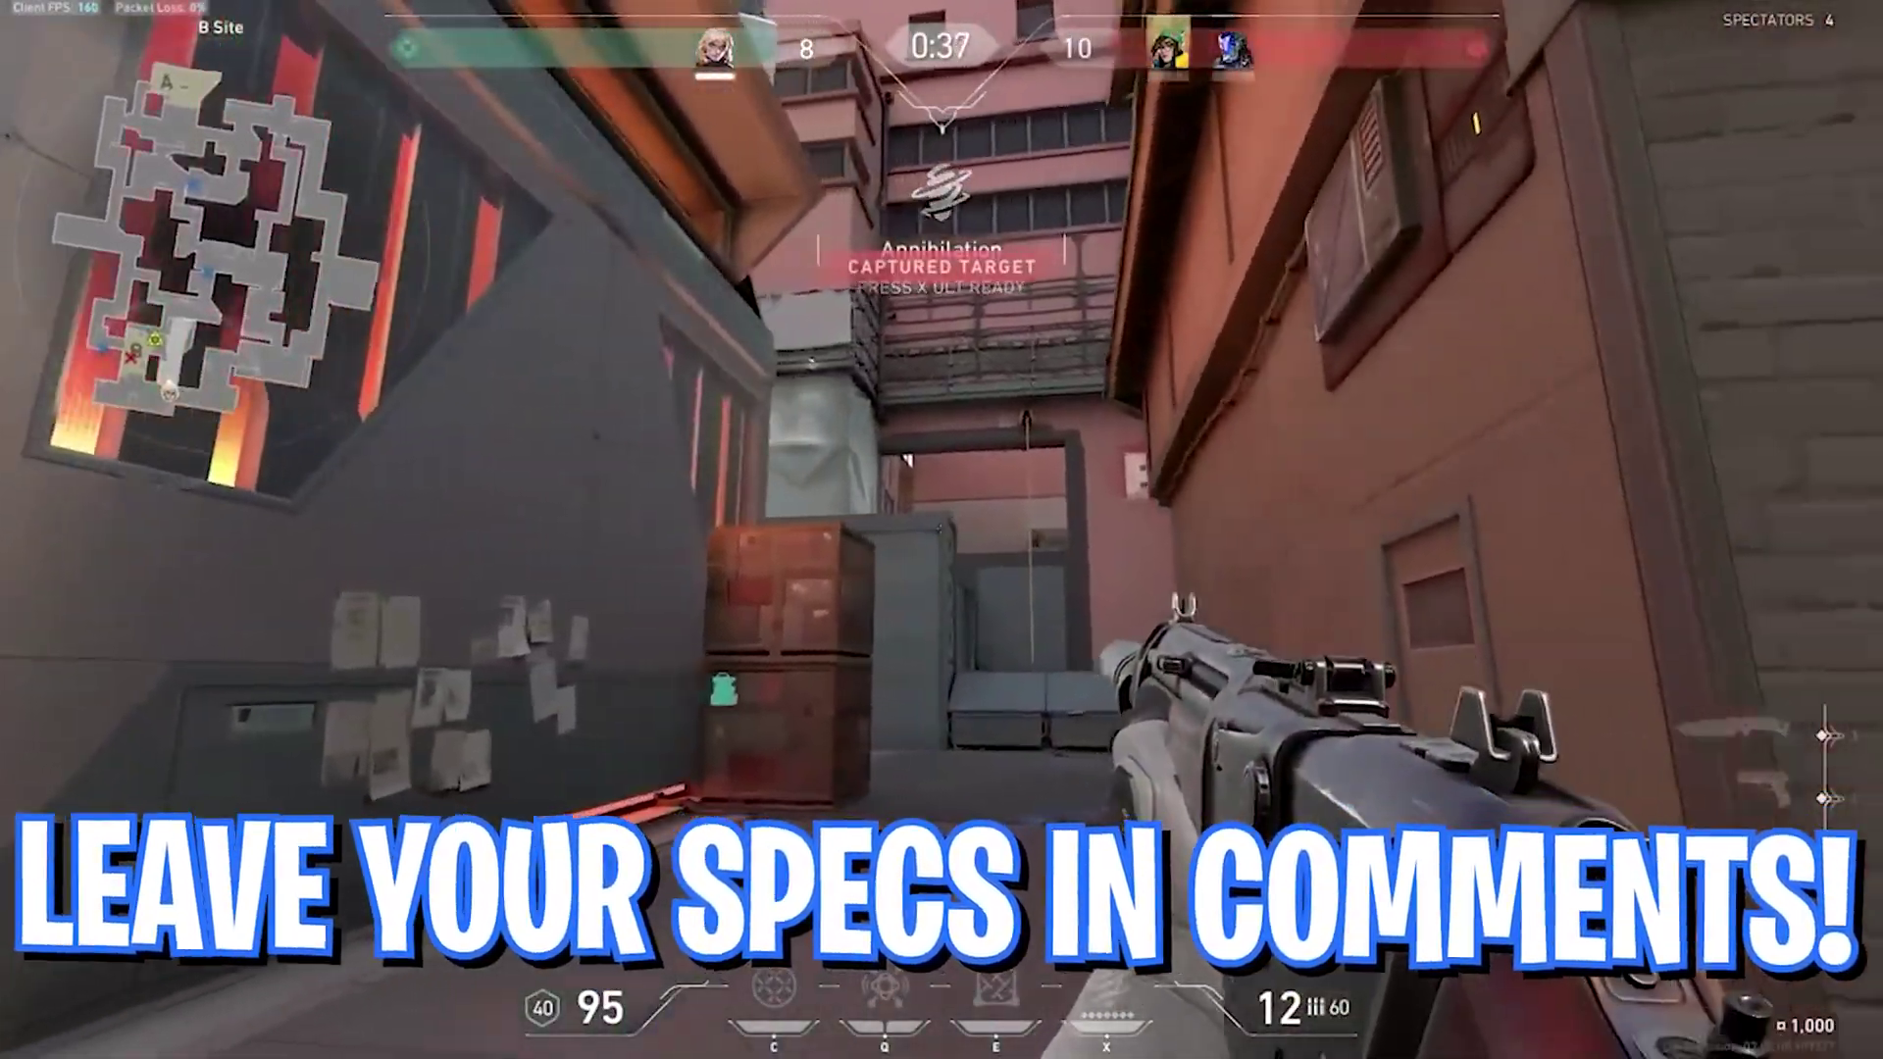
pyautogui.press('w')
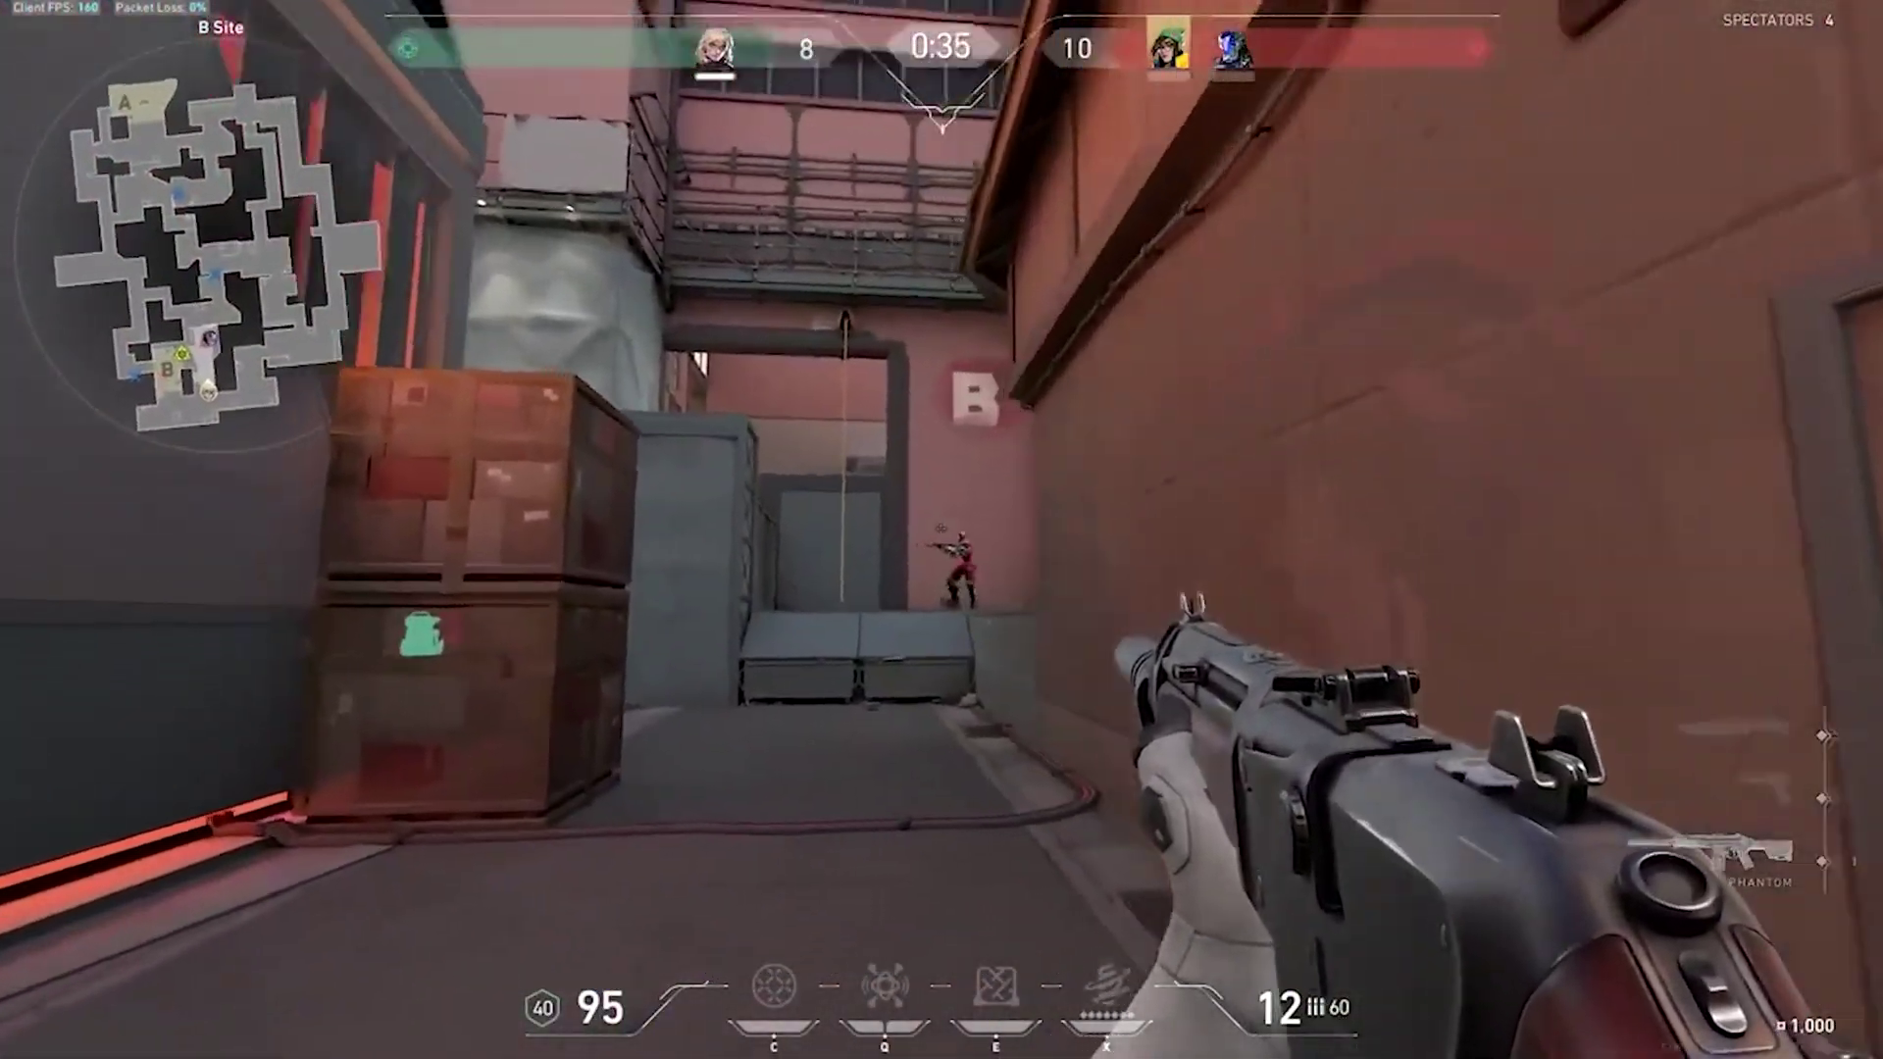
pyautogui.click(942, 529)
pyautogui.press('3')
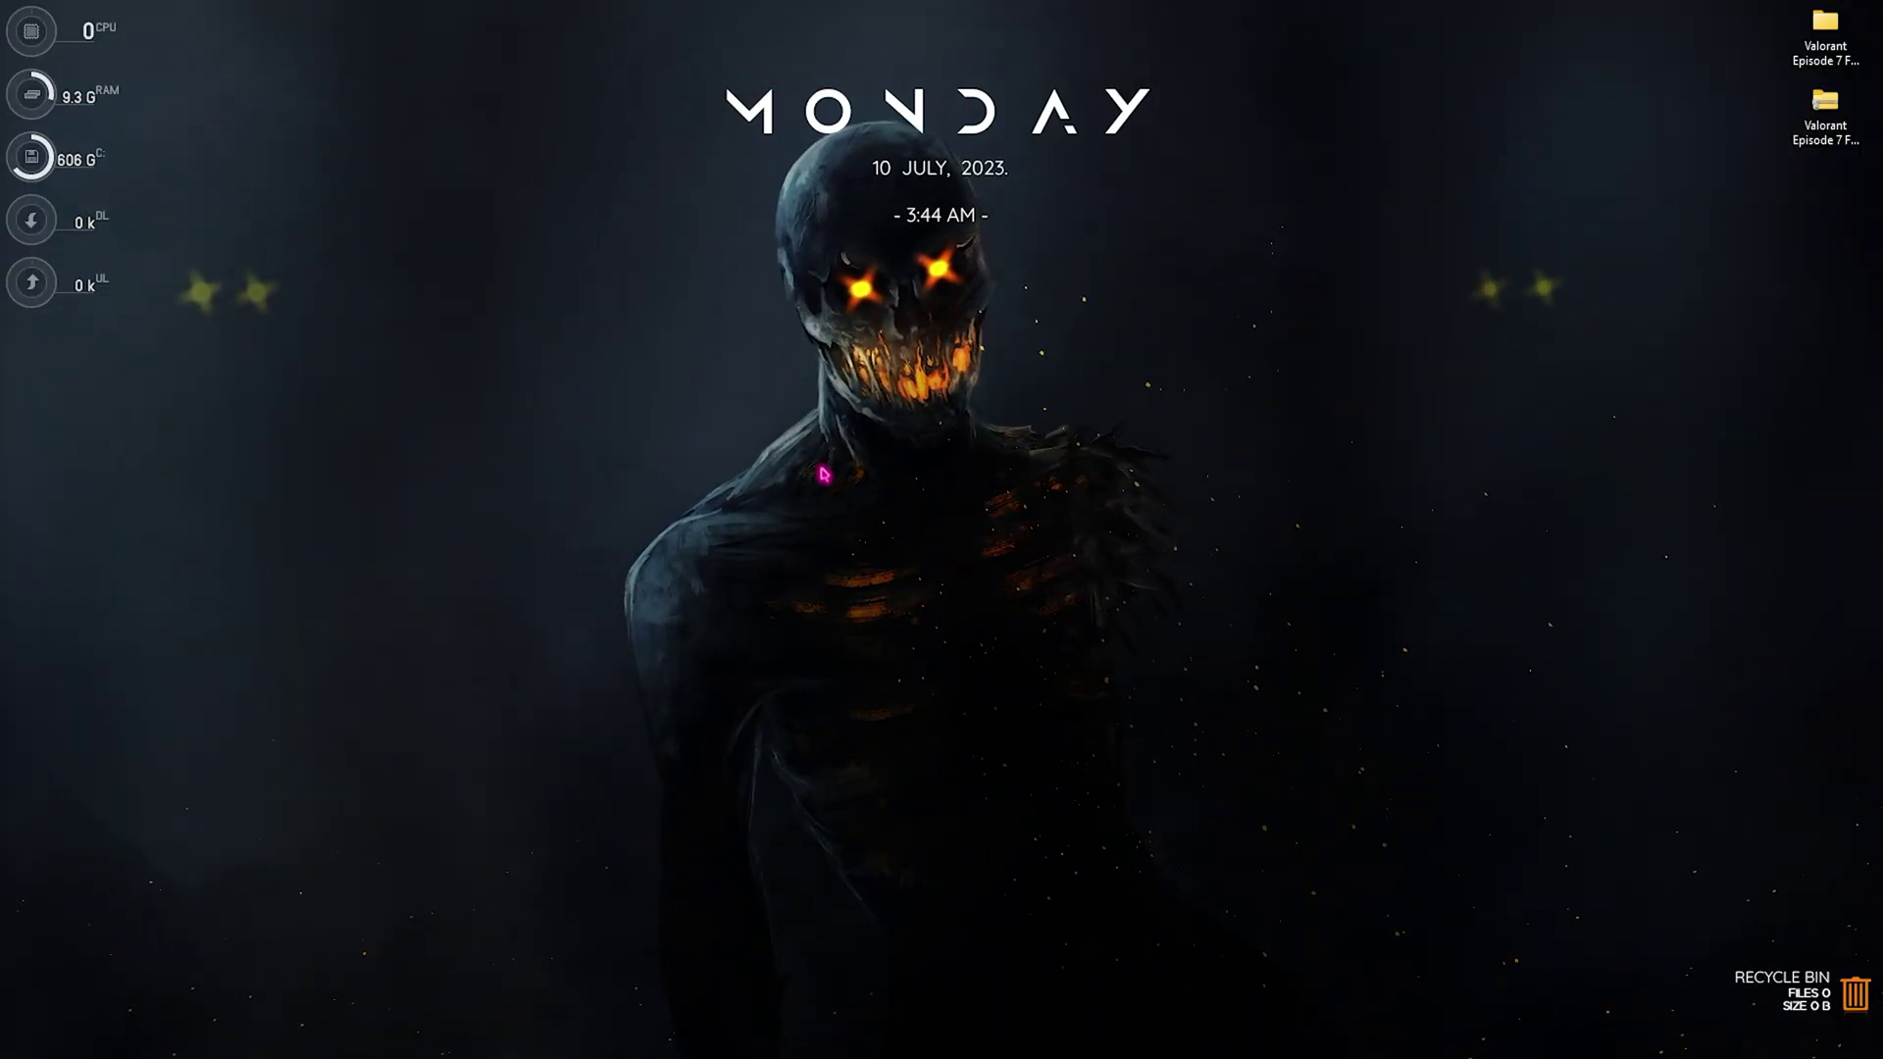
# Open the Windows Gaming settings and check the Xbox Game Bar controller-button option, then return to the Gaming overview
pyautogui.press('super')
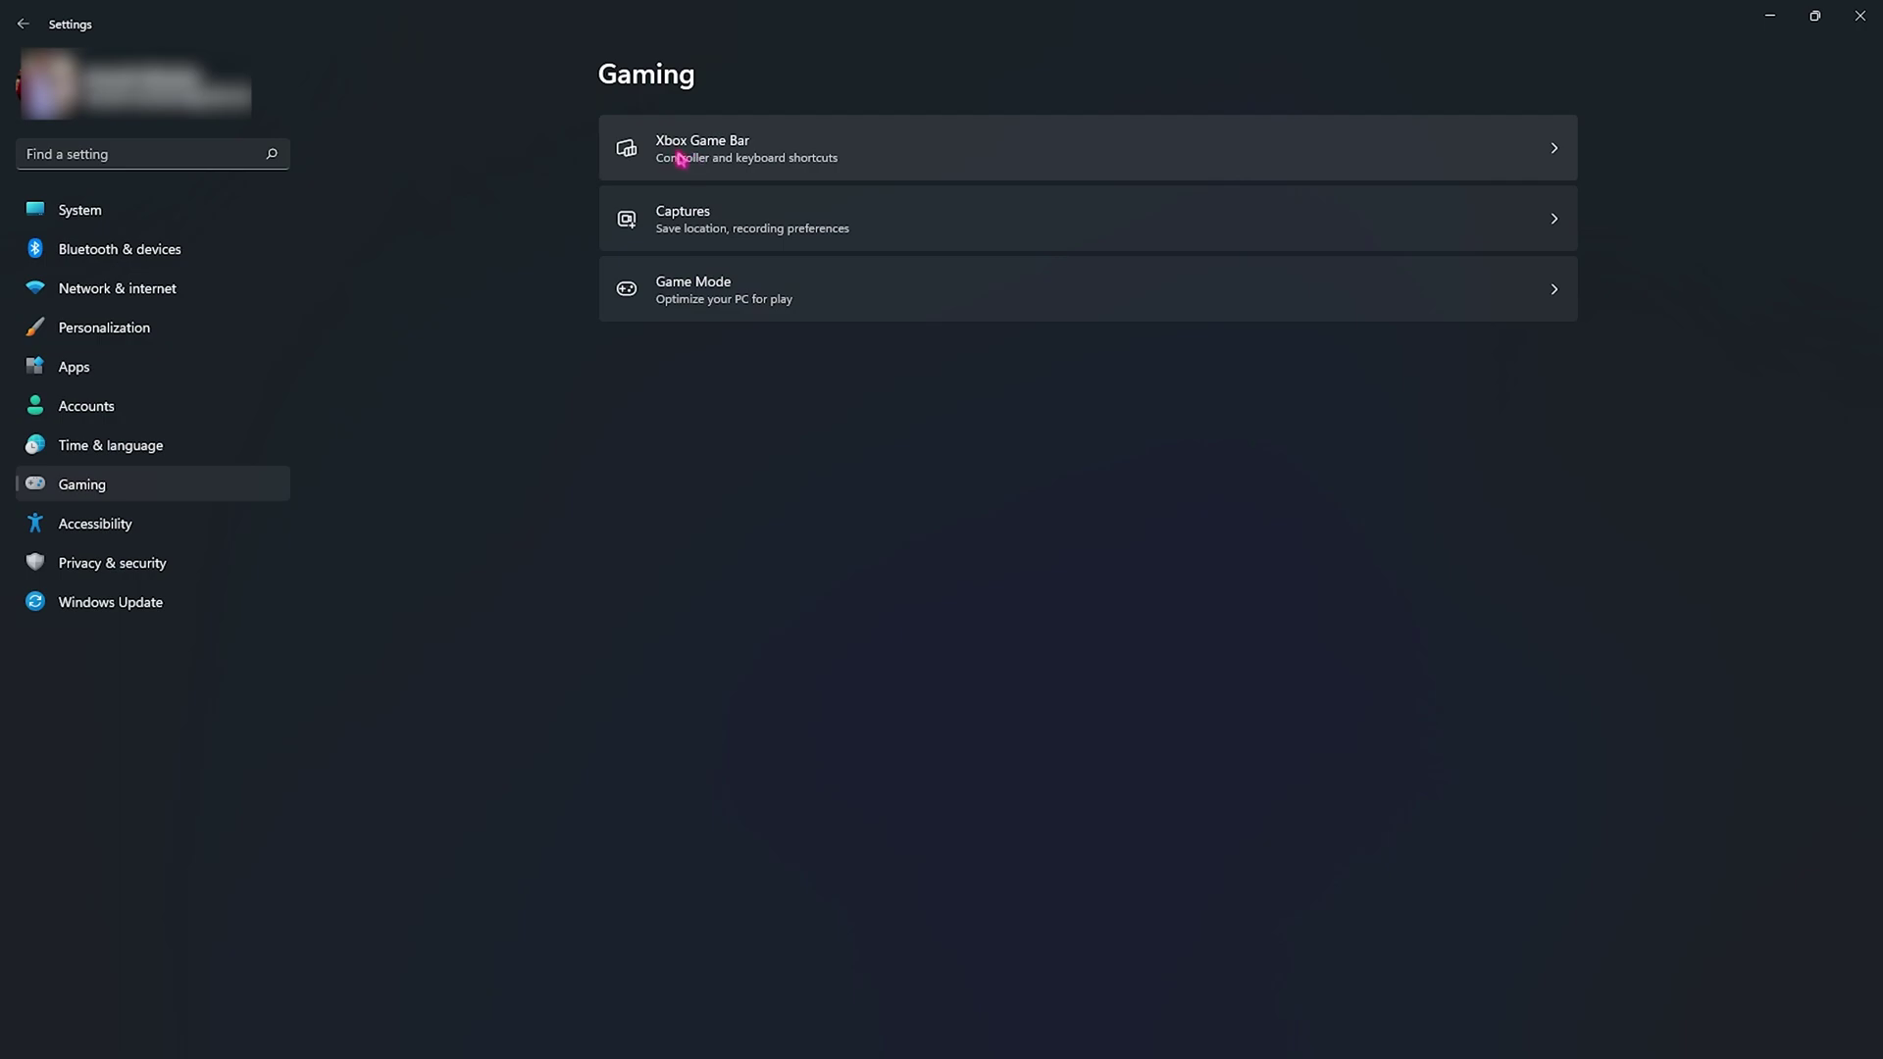
pyautogui.click(692, 149)
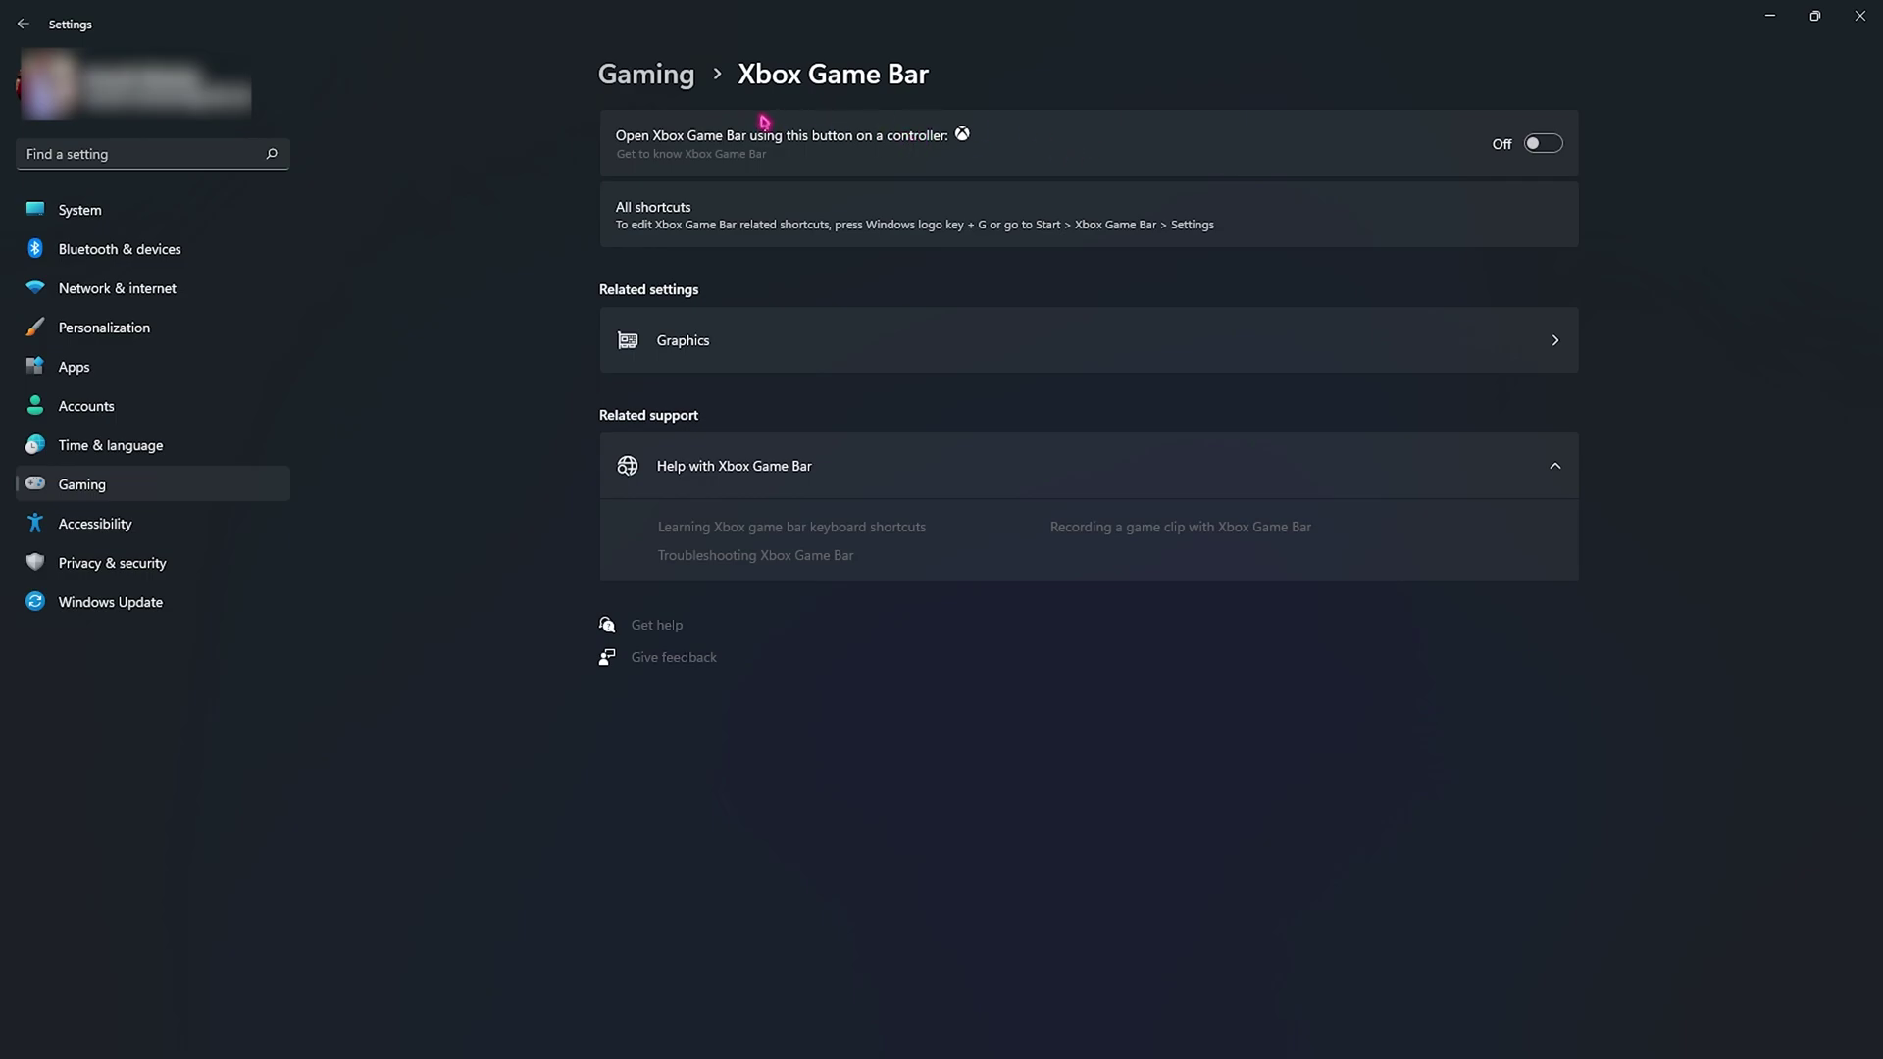
pyautogui.click(667, 74)
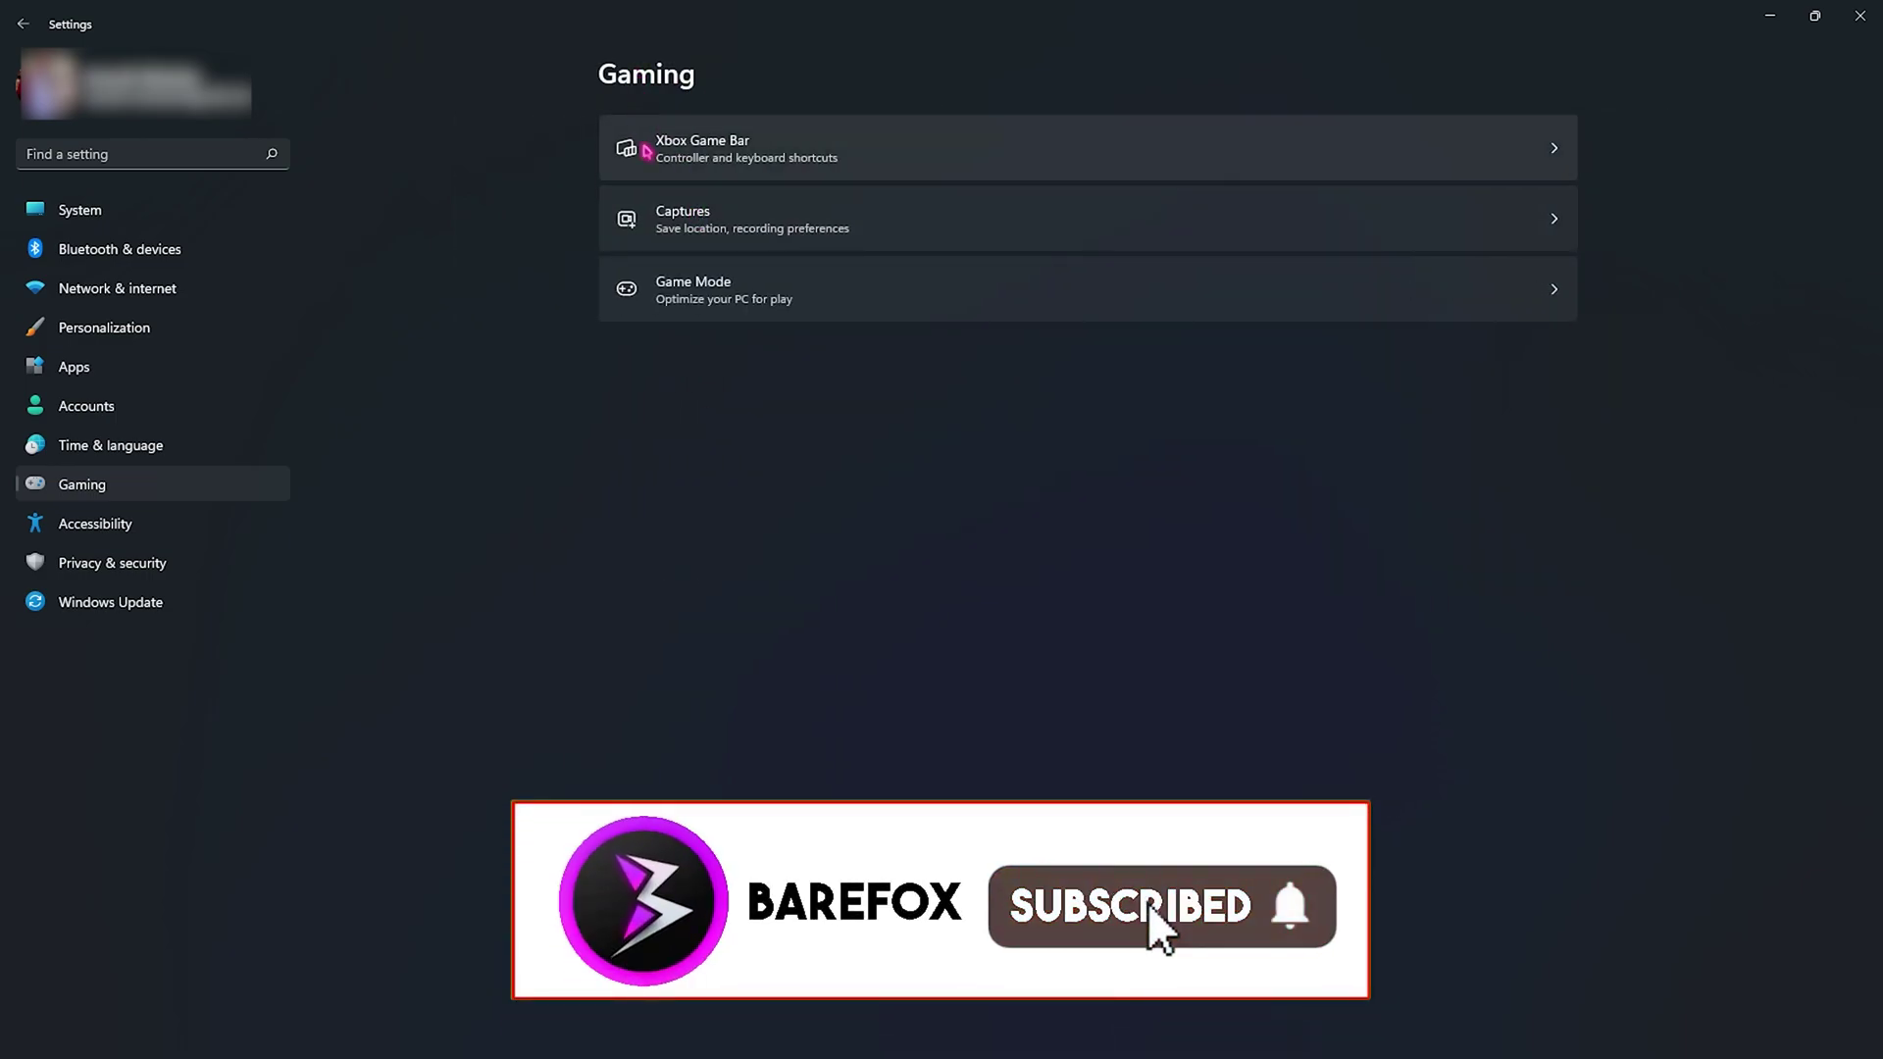
# Check the Game Mode setting and, through its related Graphics settings, the default graphics settings for GPU scheduling and windowed games
pyautogui.click(681, 286)
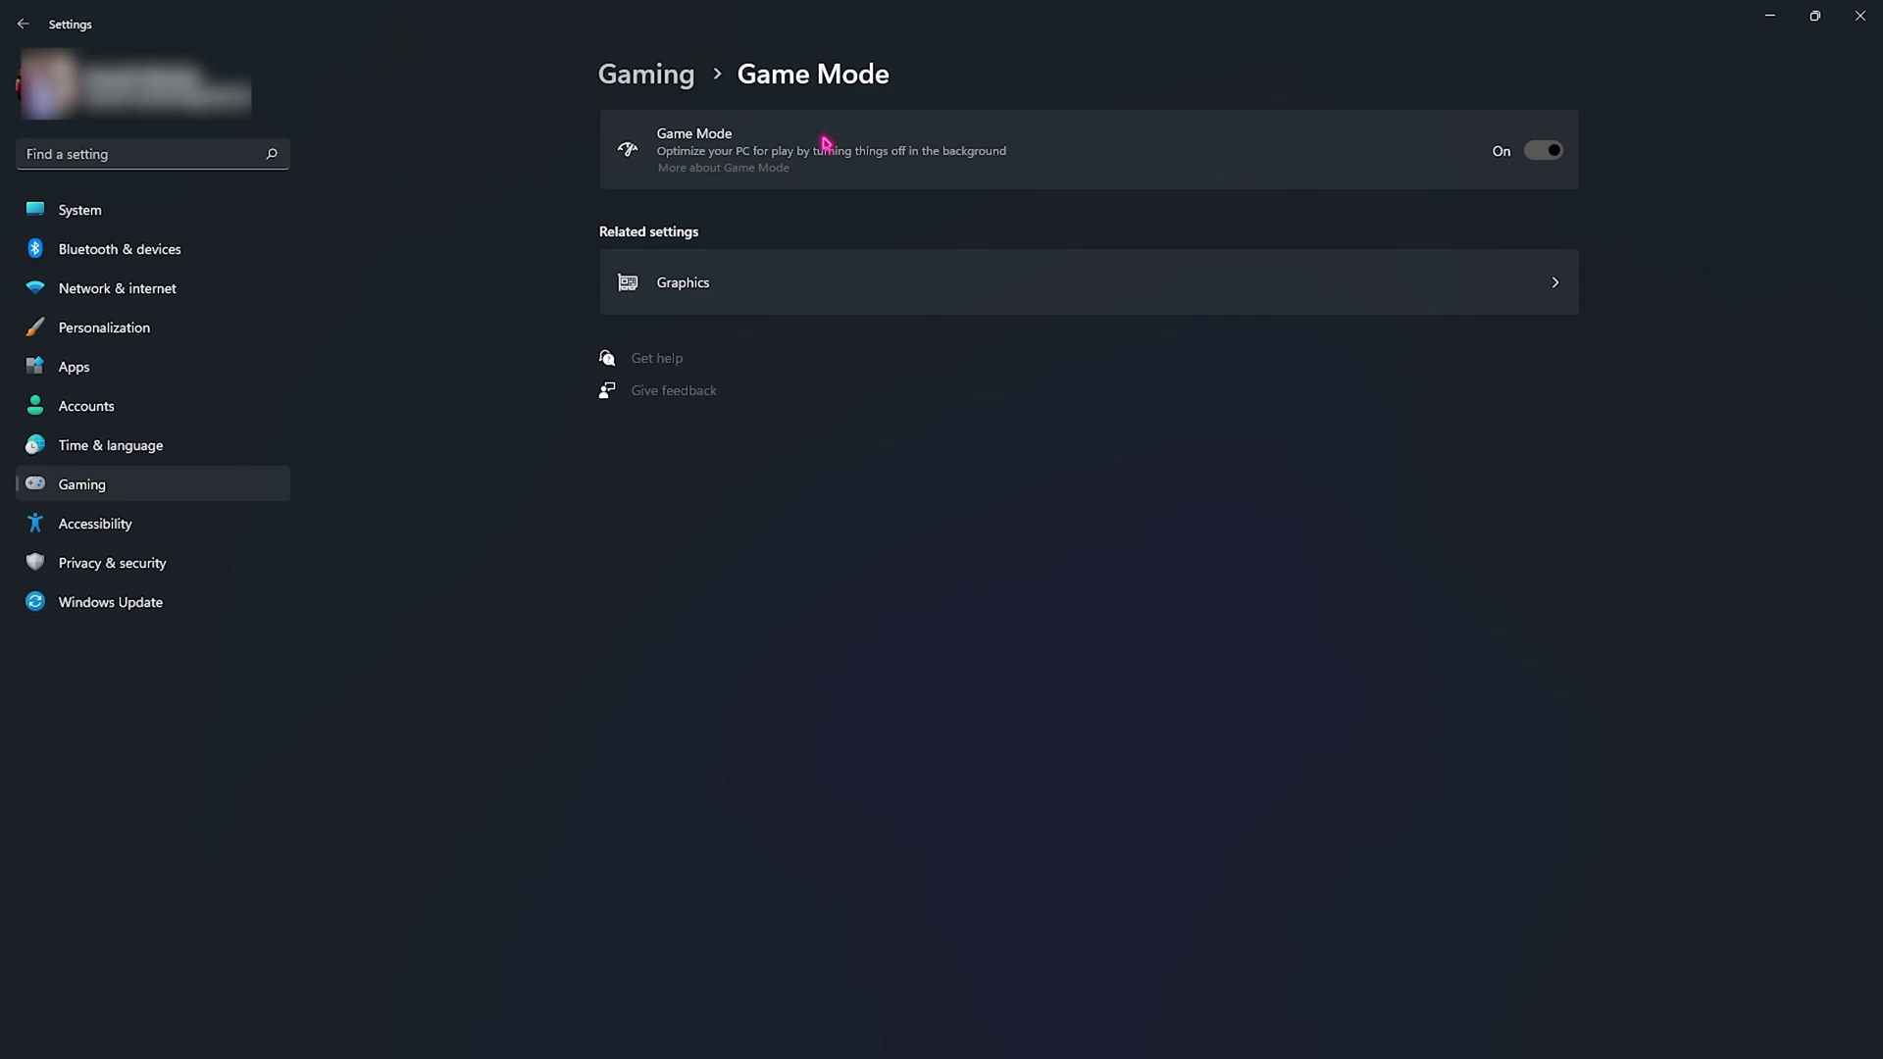
pyautogui.click(715, 288)
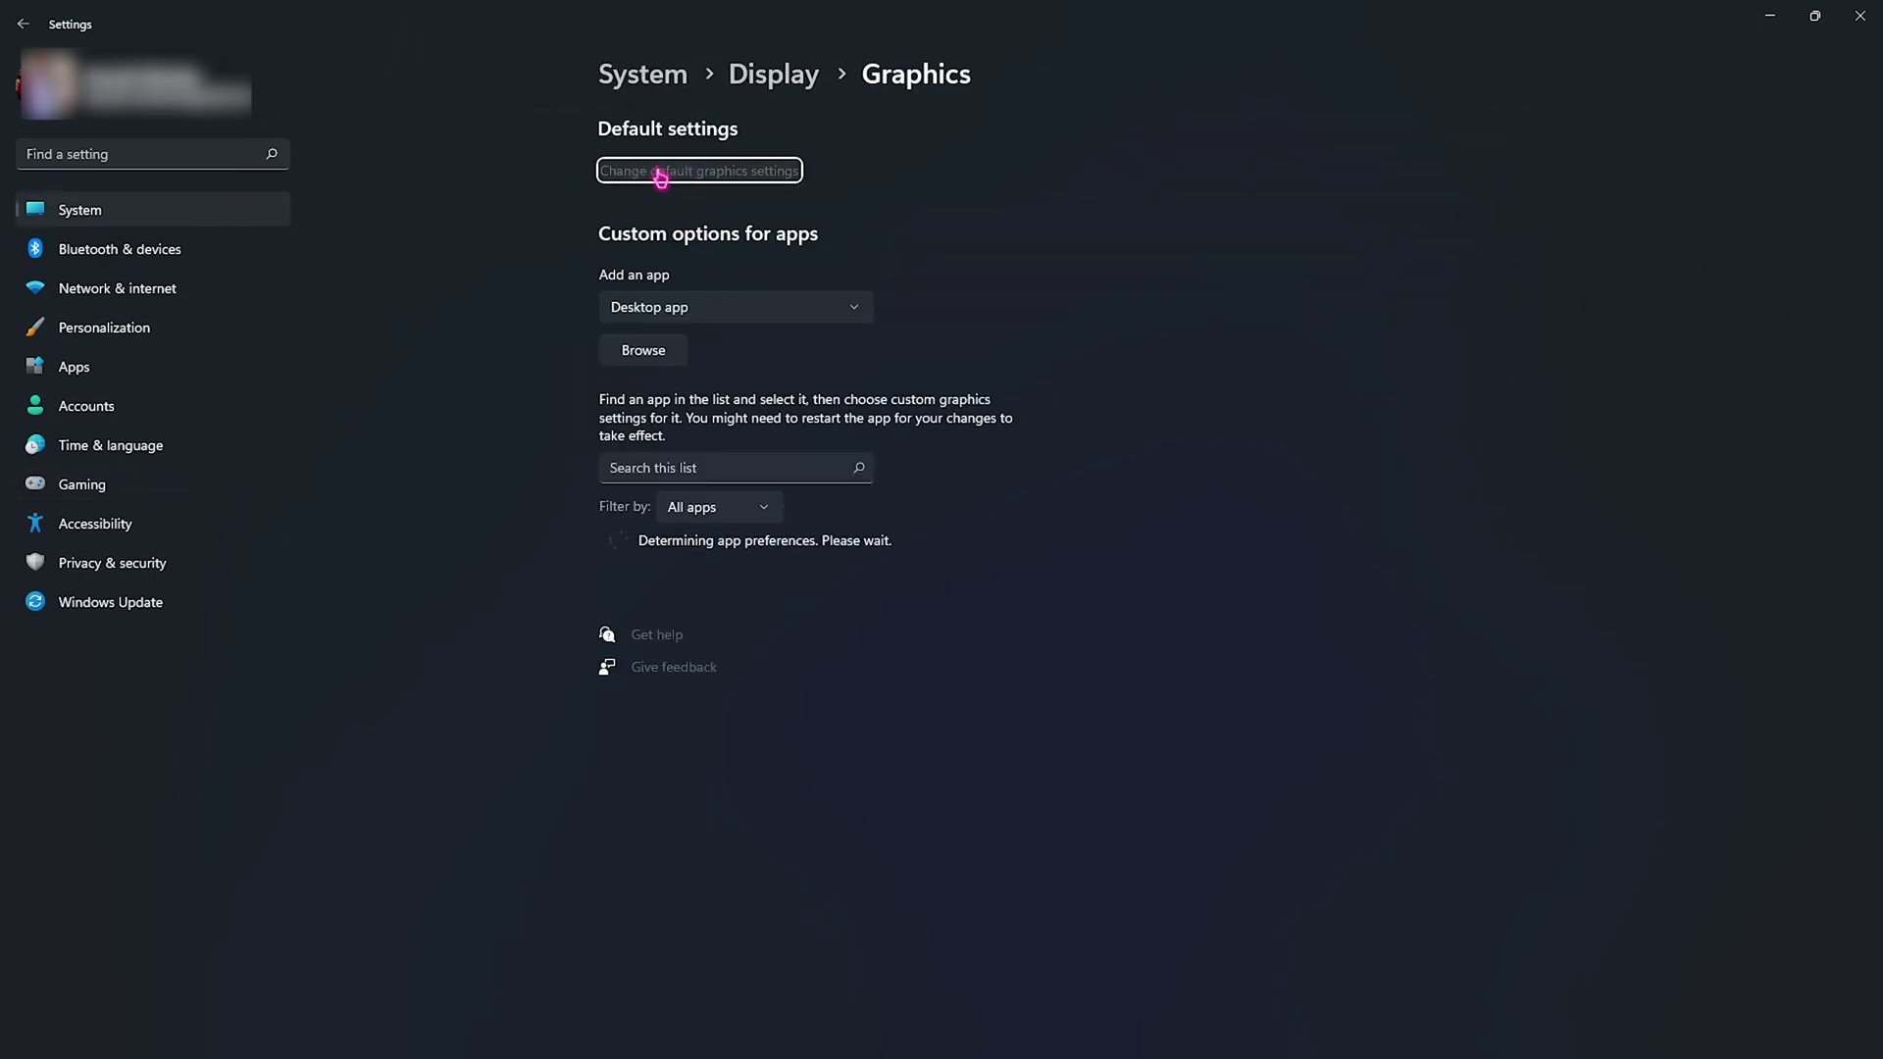
pyautogui.click(660, 175)
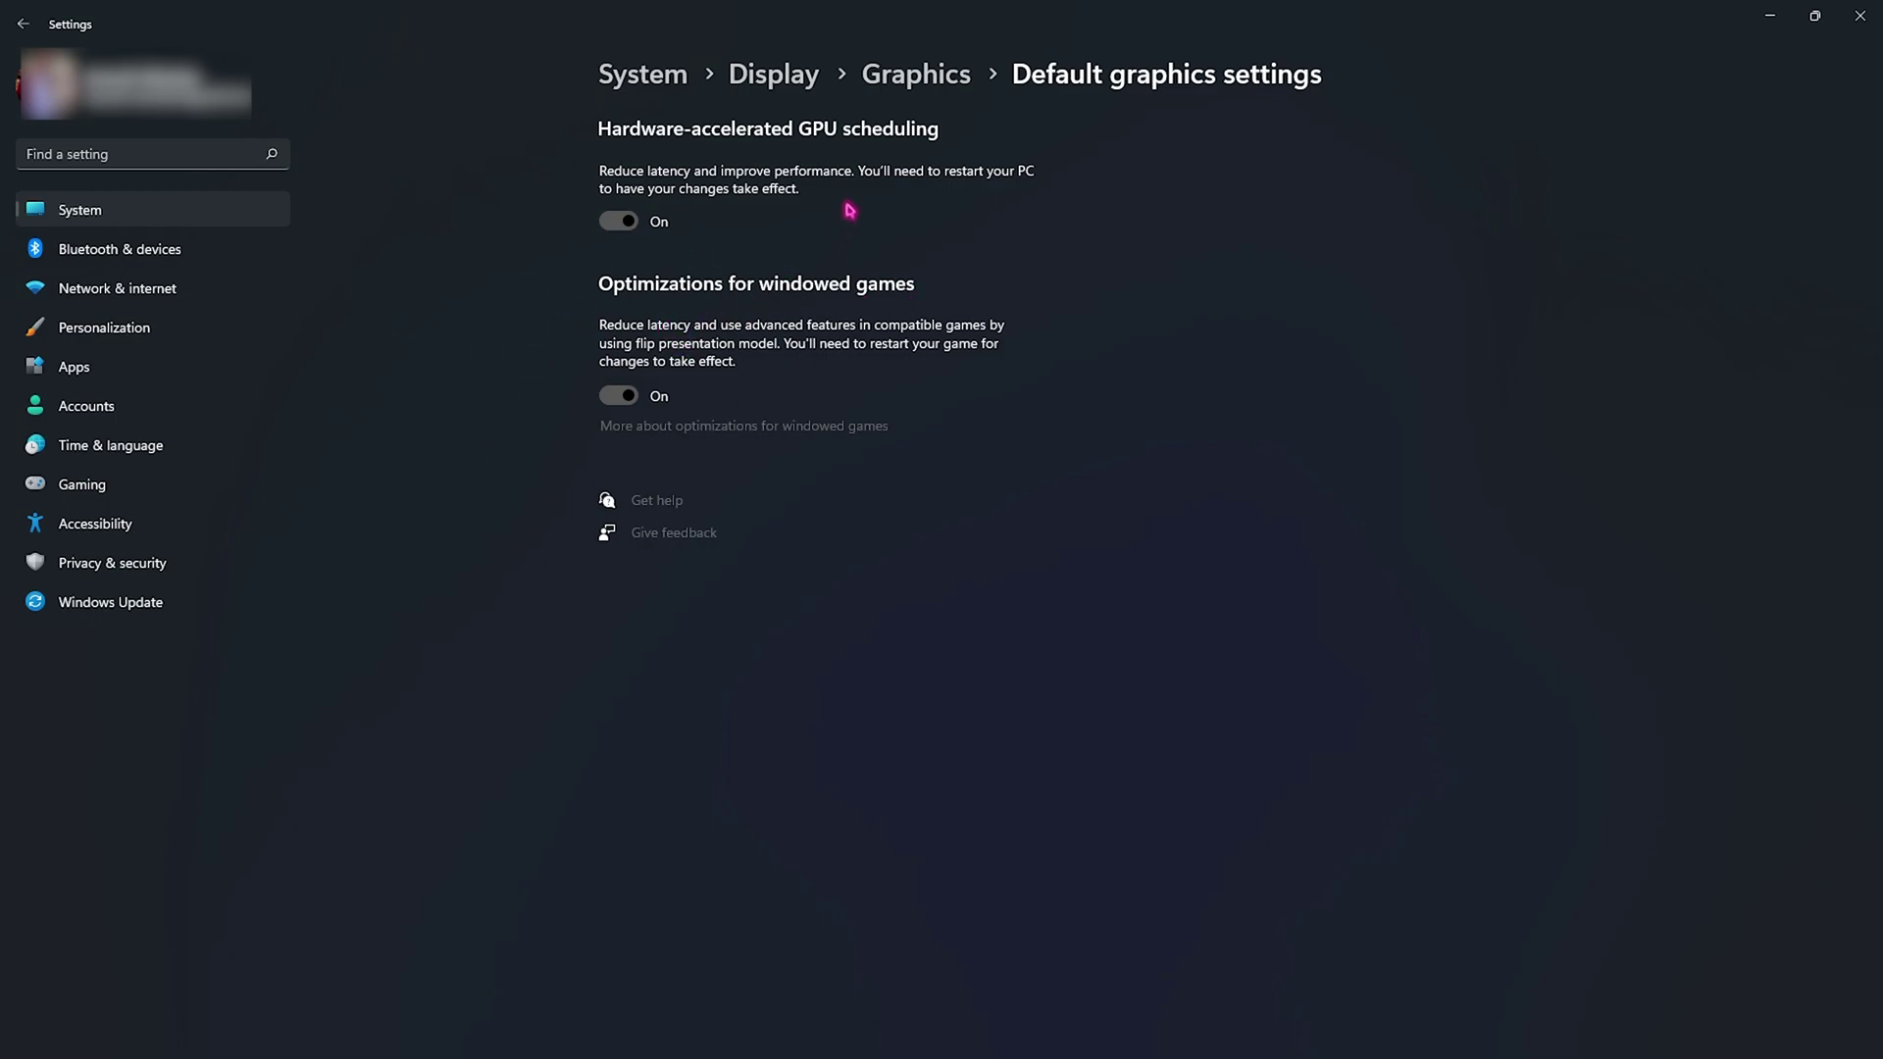
# Try to add VALORANT.exe from C:\Riot Games\VALORANT\live as a desktop app in the custom graphics options
pyautogui.click(912, 77)
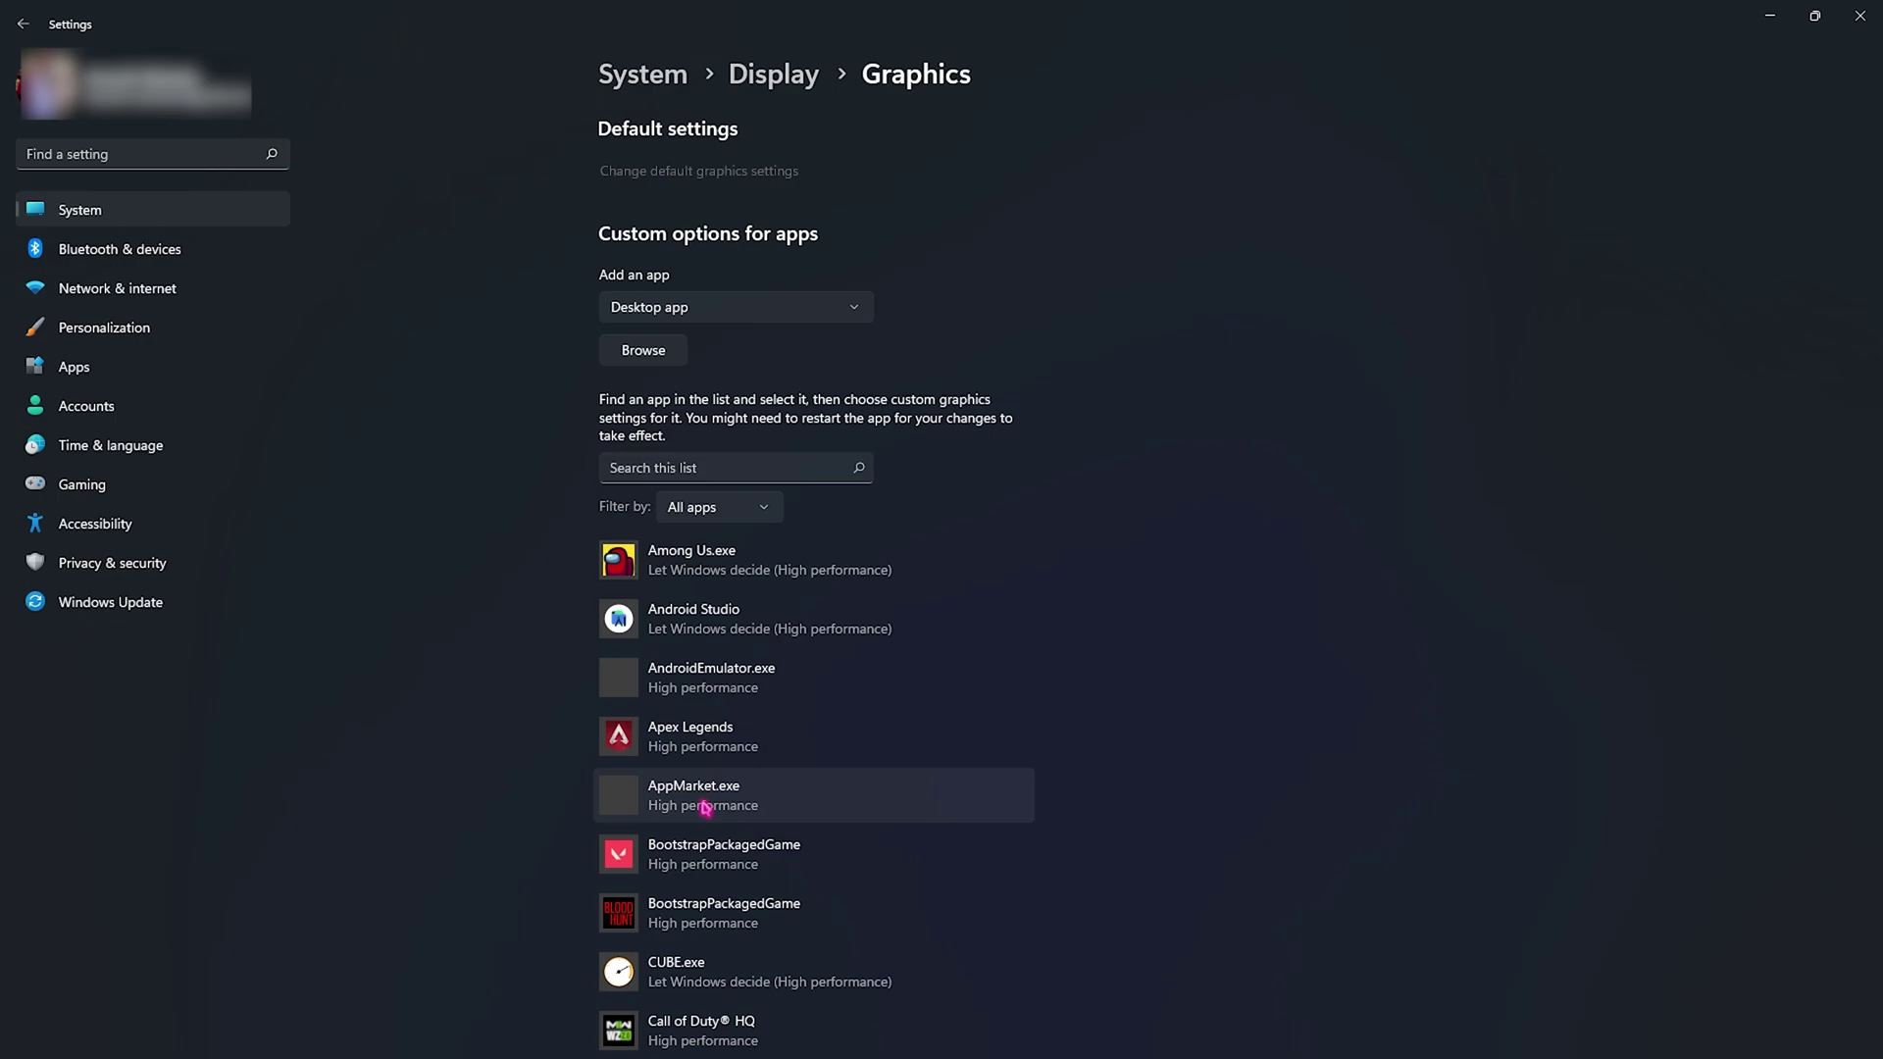
pyautogui.scroll(-2, 718, 731)
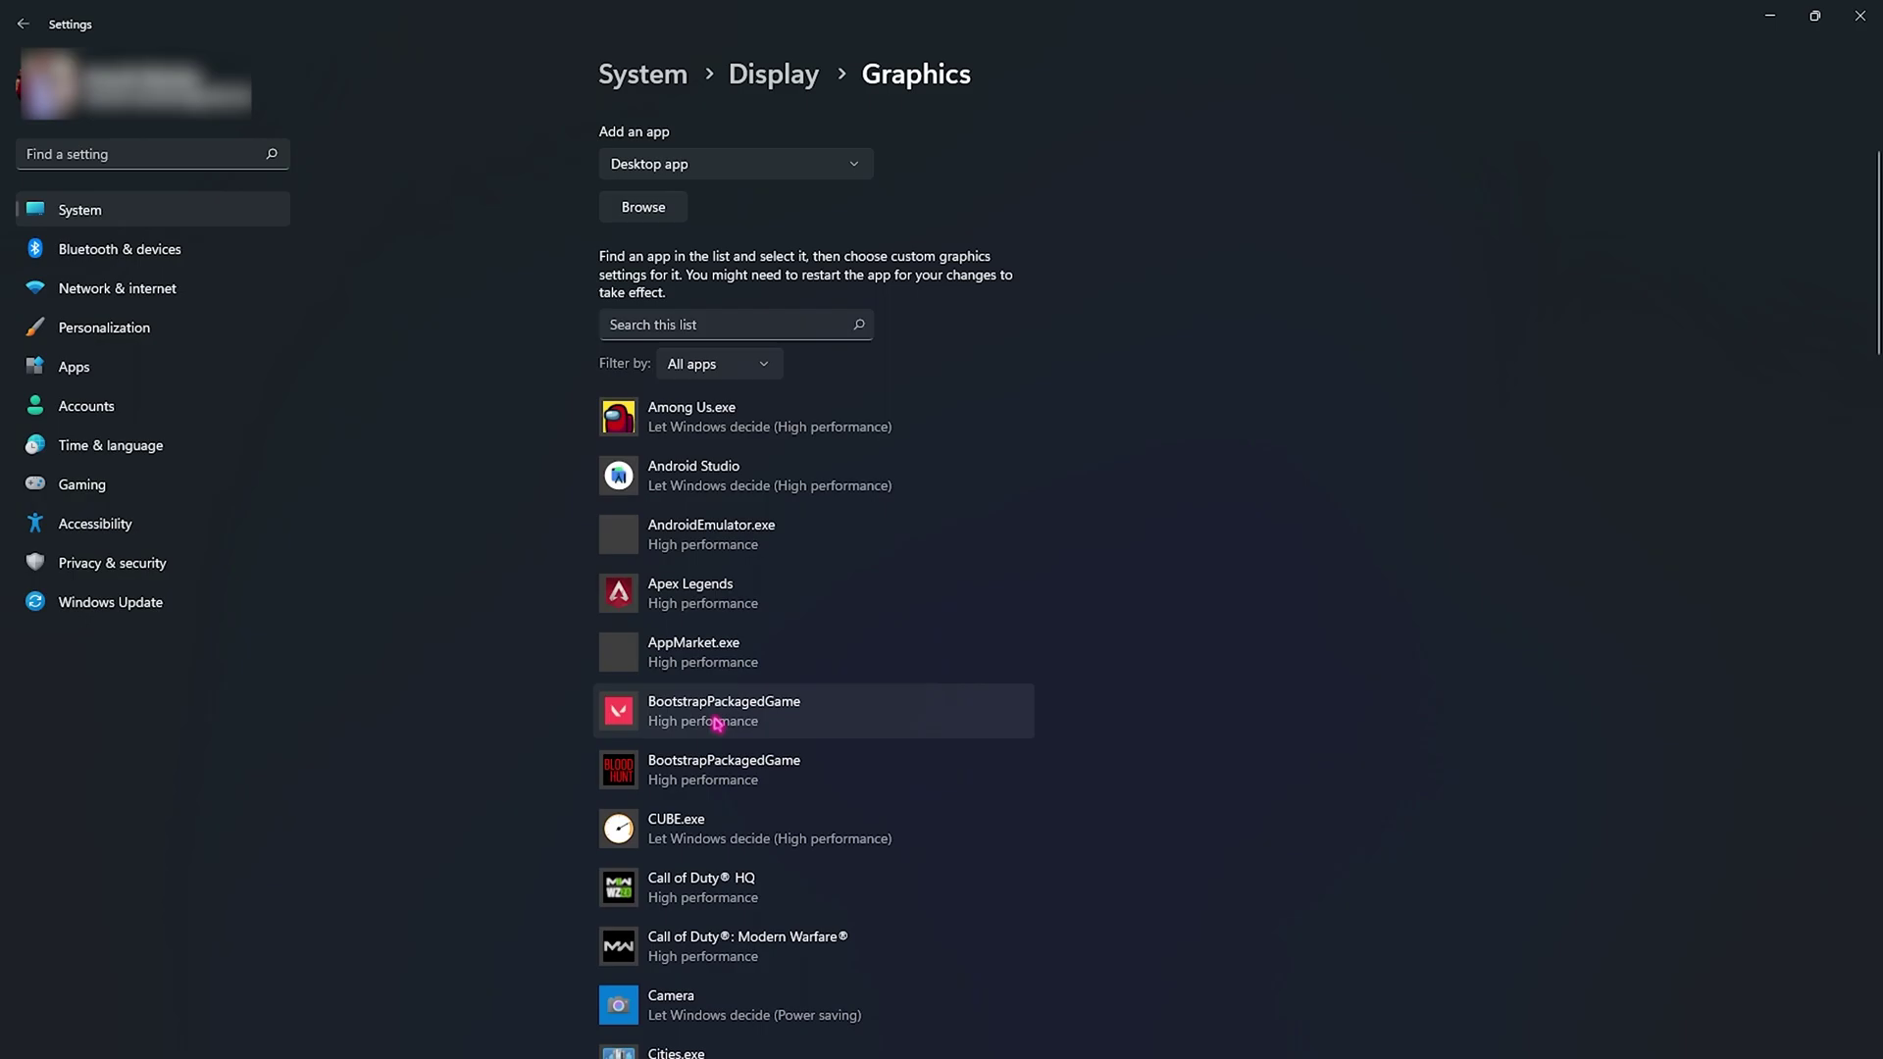
pyautogui.click(671, 211)
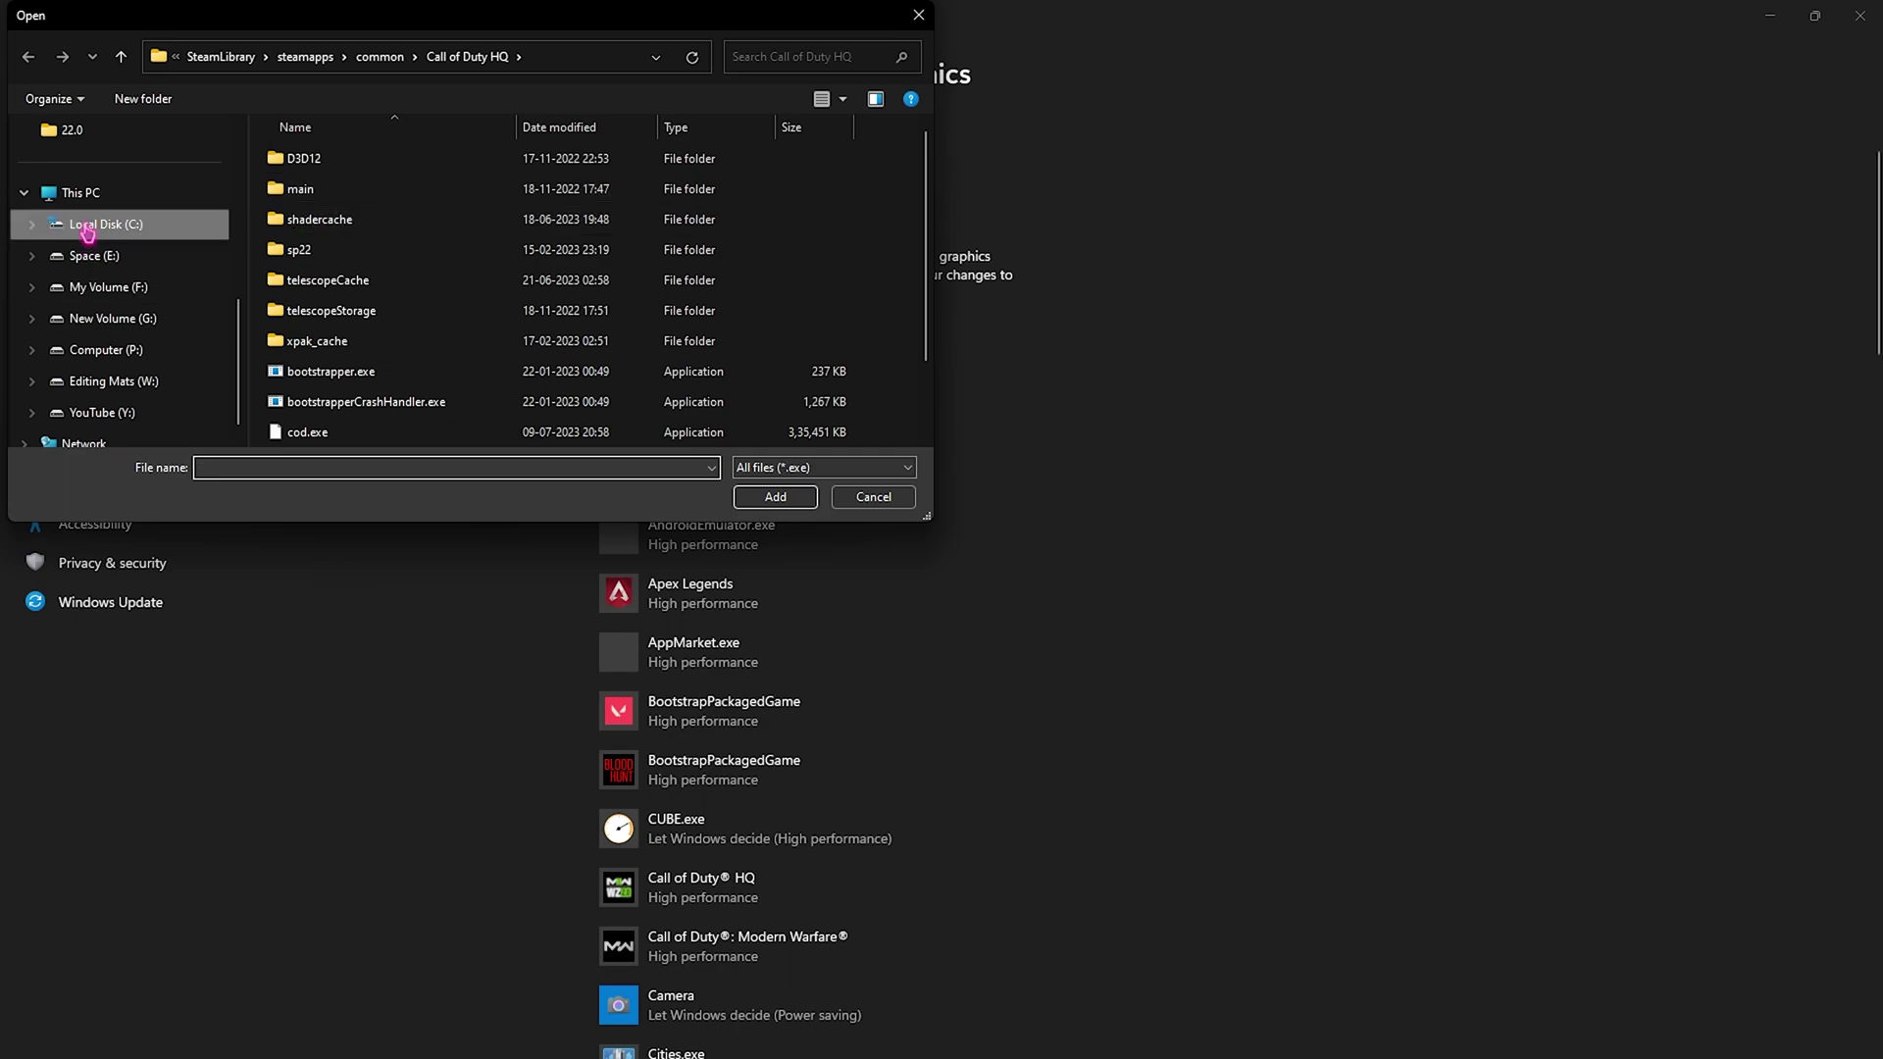
pyautogui.click(116, 225)
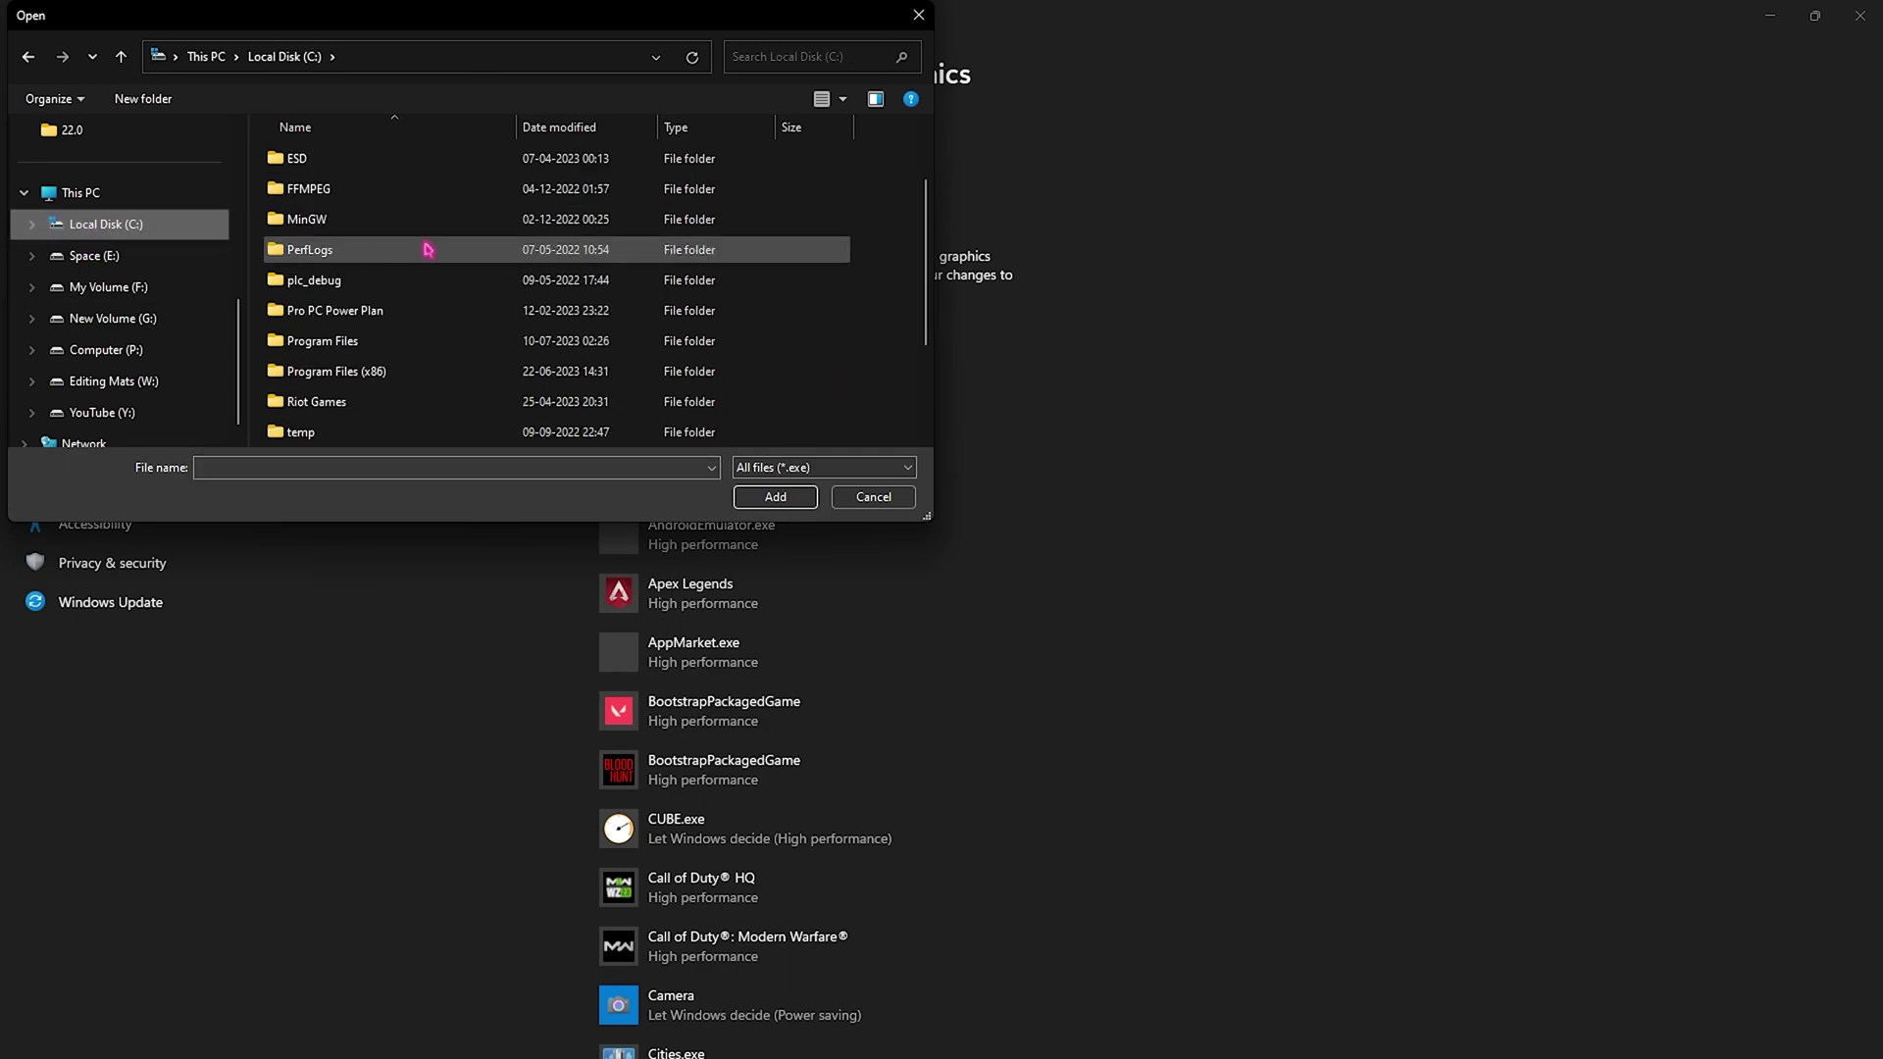
pyautogui.doubleClick(342, 402)
pyautogui.doubleClick(312, 192)
pyautogui.doubleClick(351, 162)
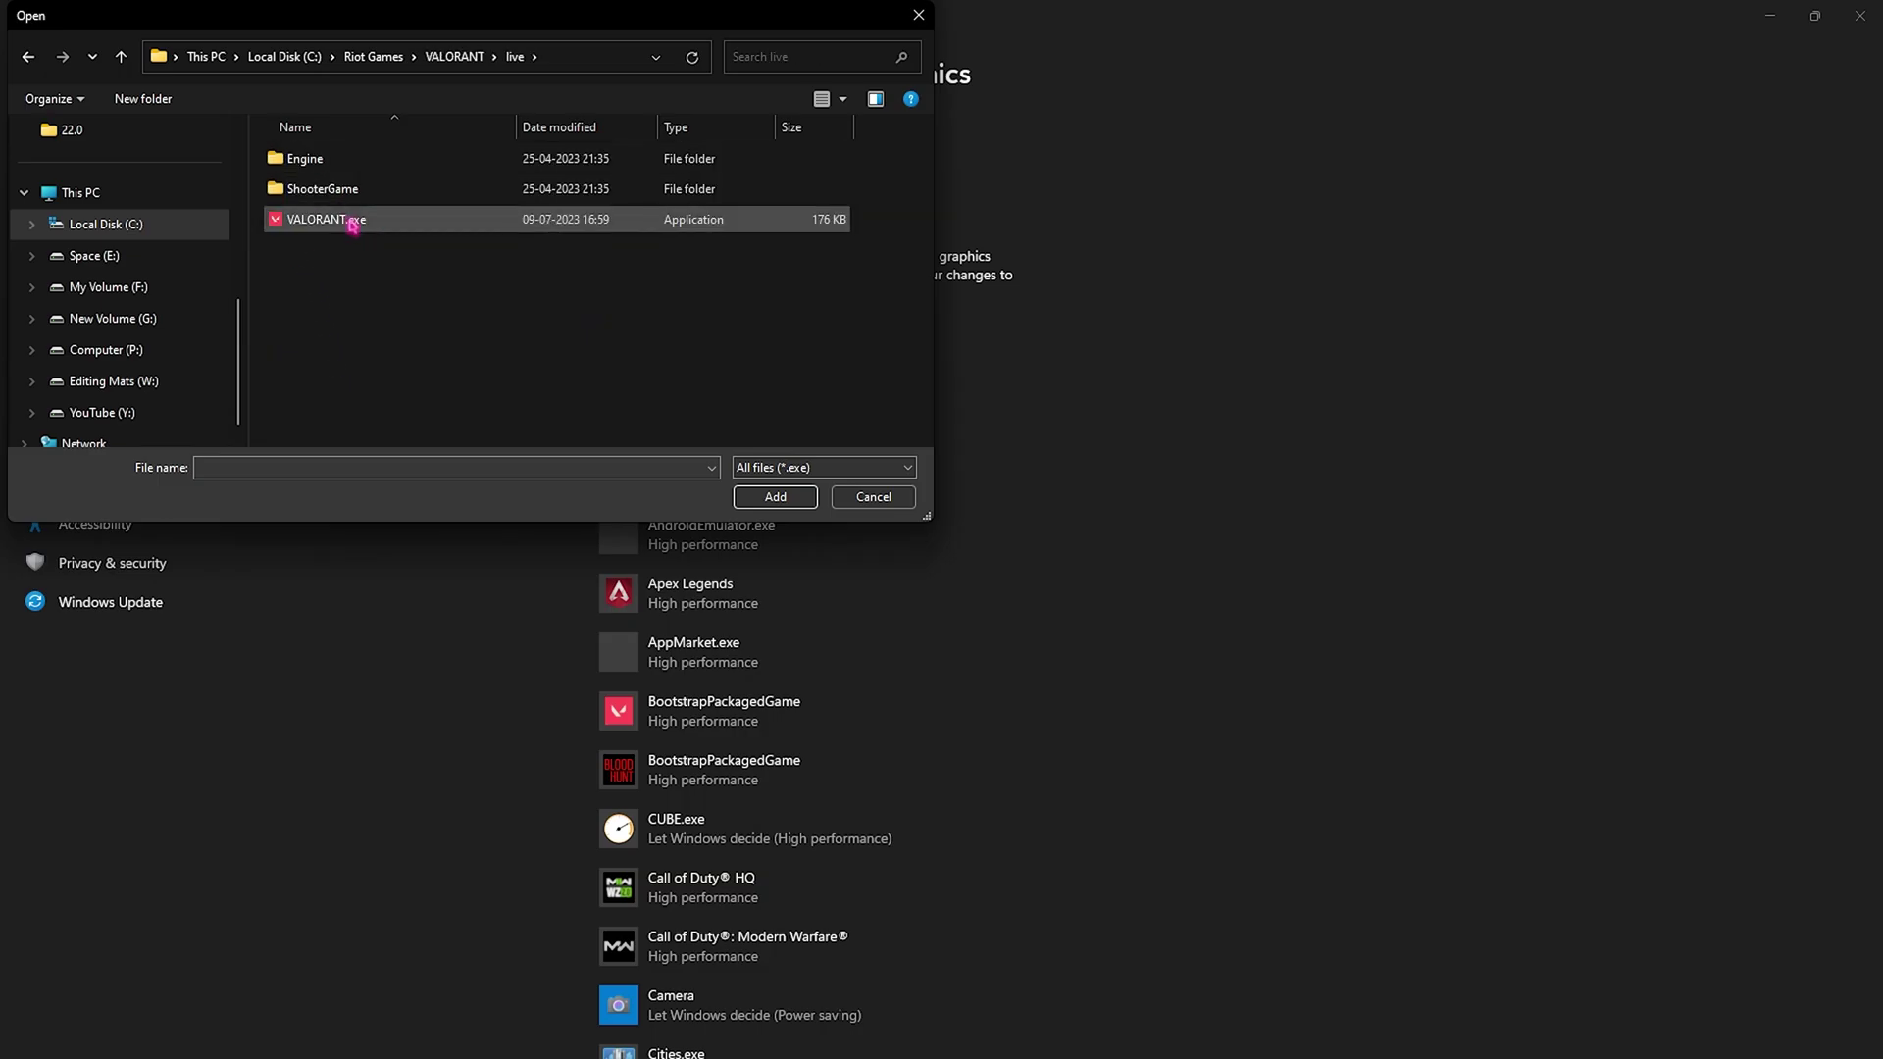
pyautogui.click(351, 219)
pyautogui.click(780, 497)
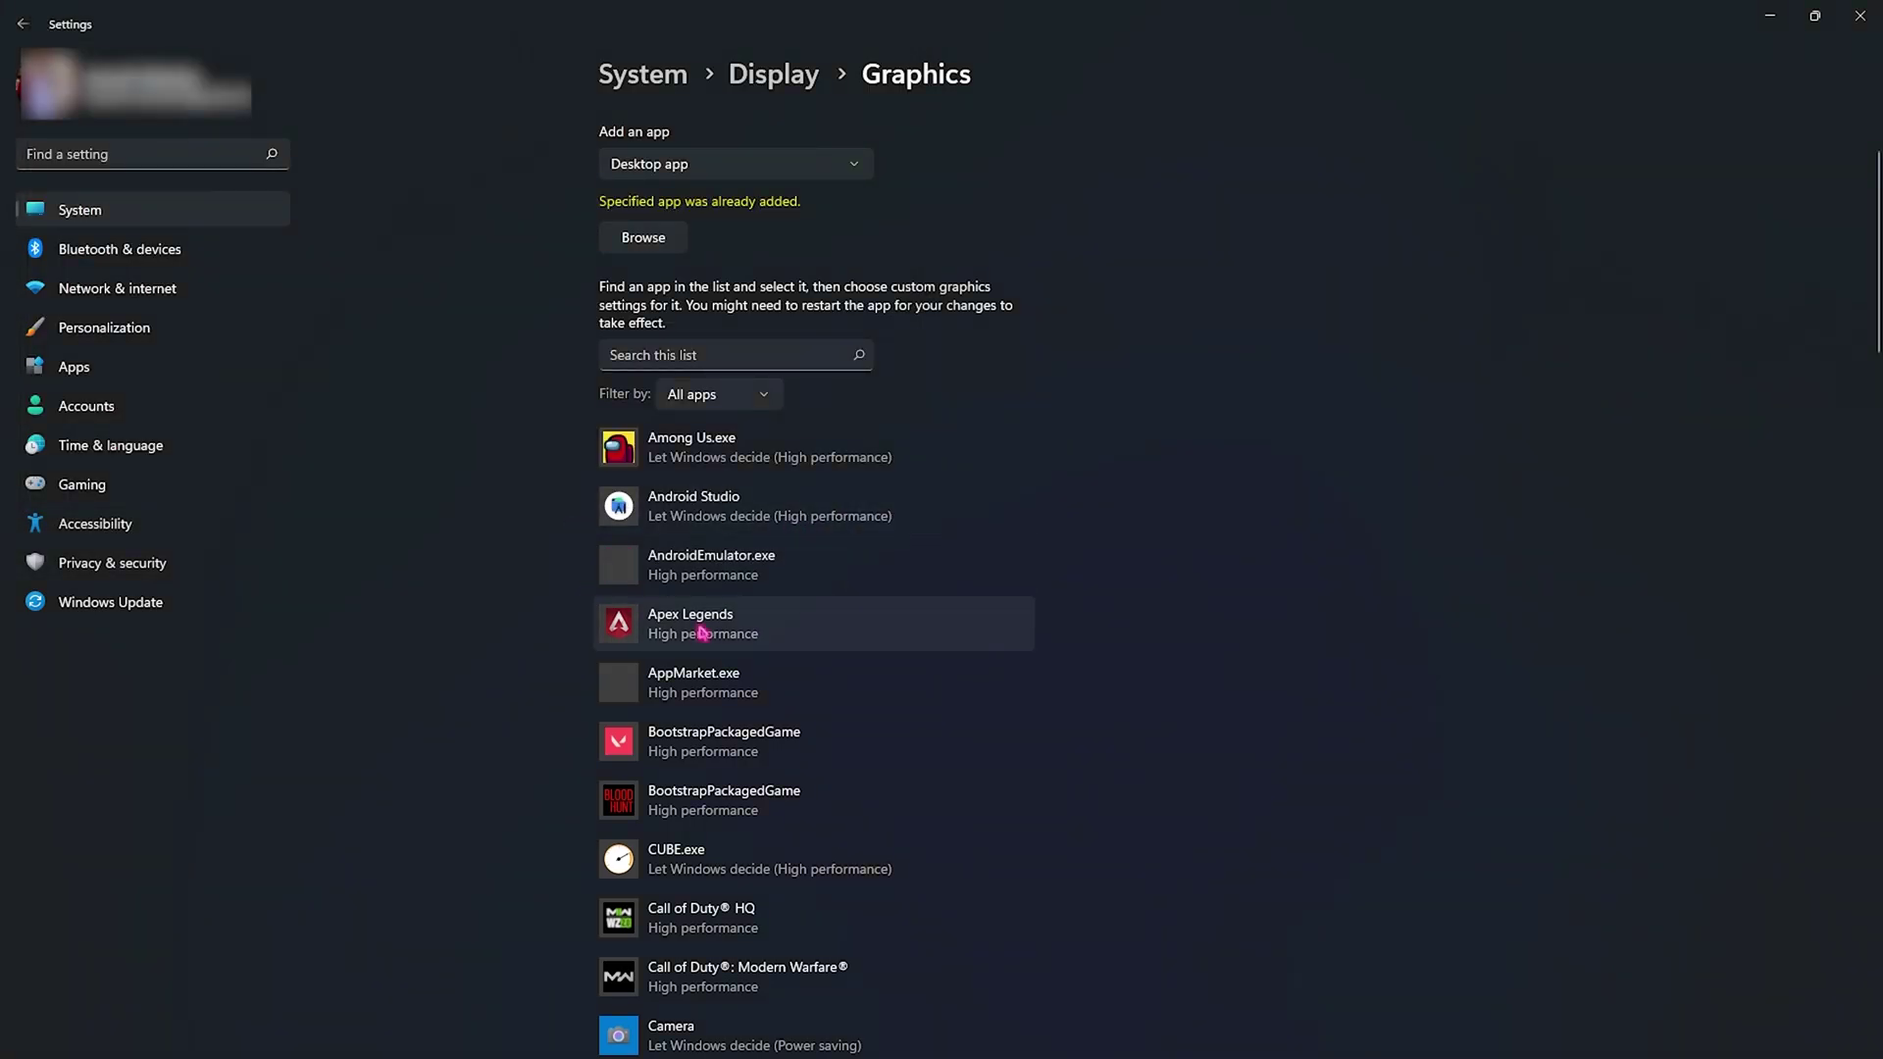
# Save the graphics preference of the VALORANT.exe entry (BootstrapPackagedGame) as High performance
pyautogui.scroll(-3, 702, 600)
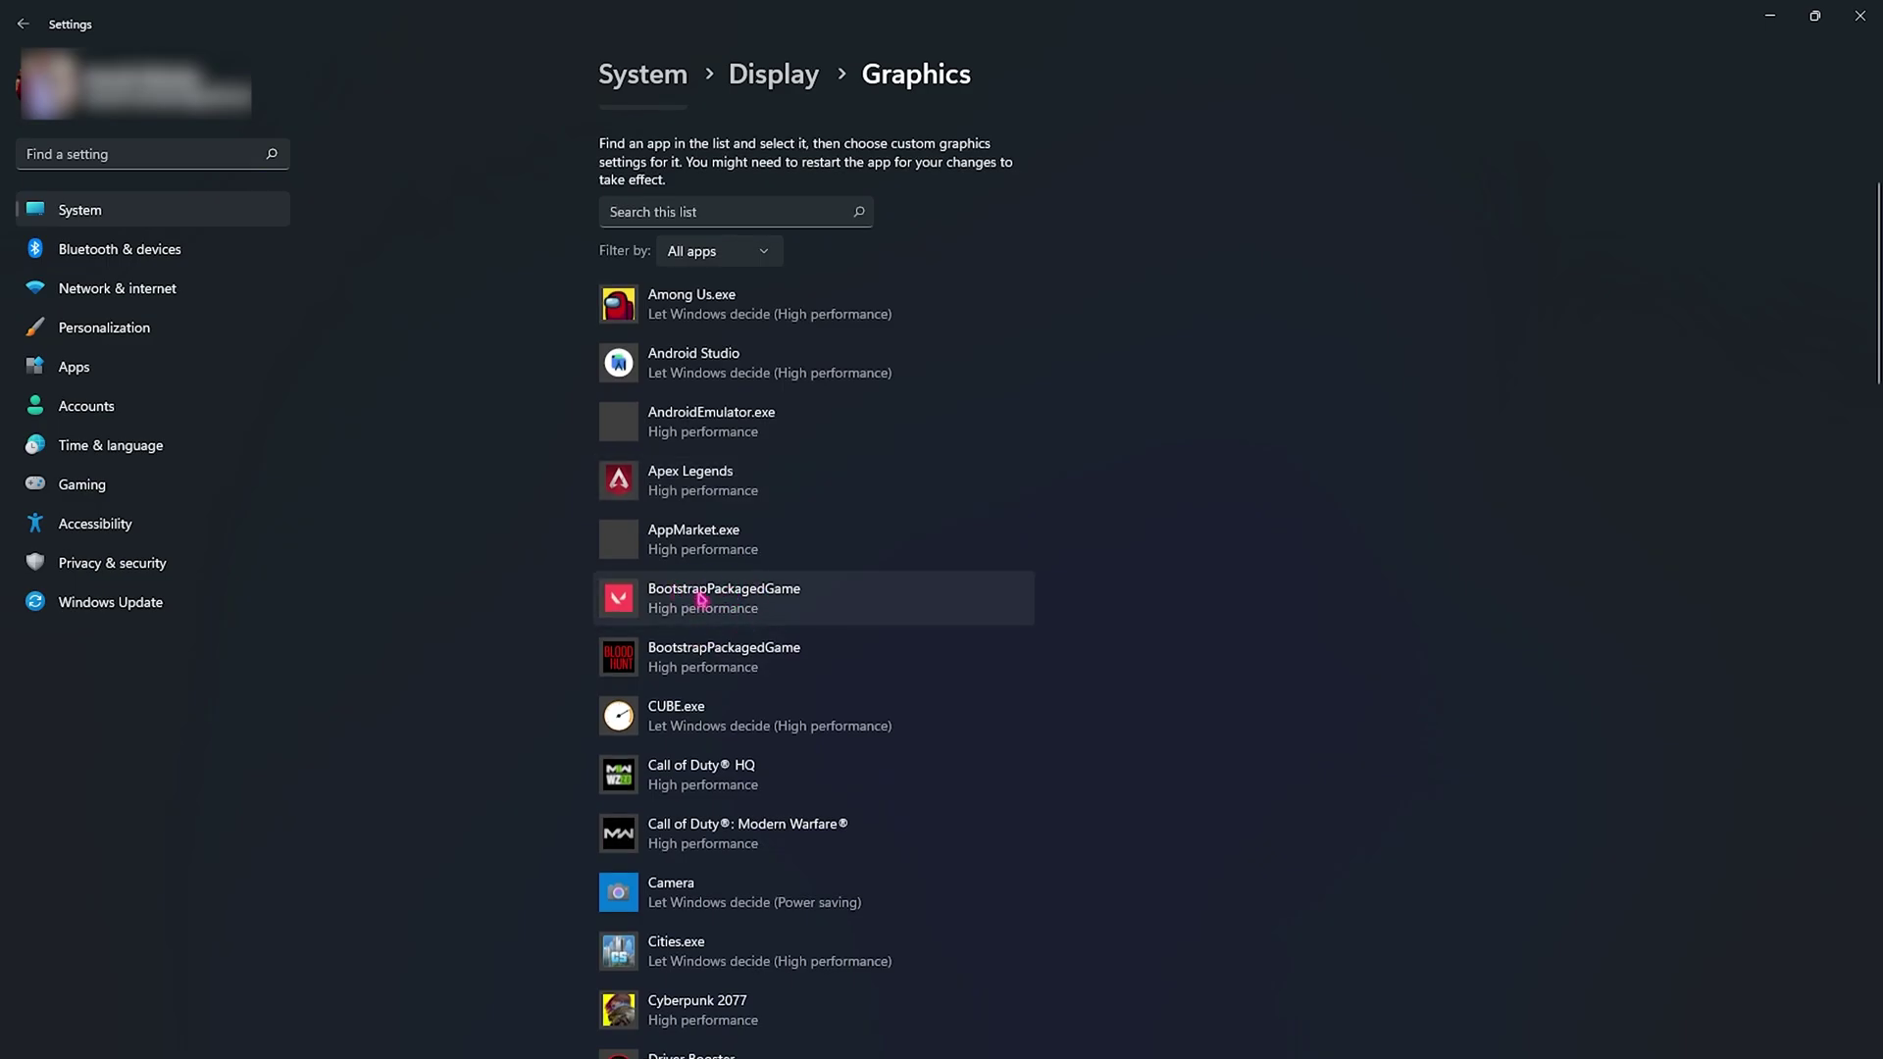
pyautogui.click(702, 600)
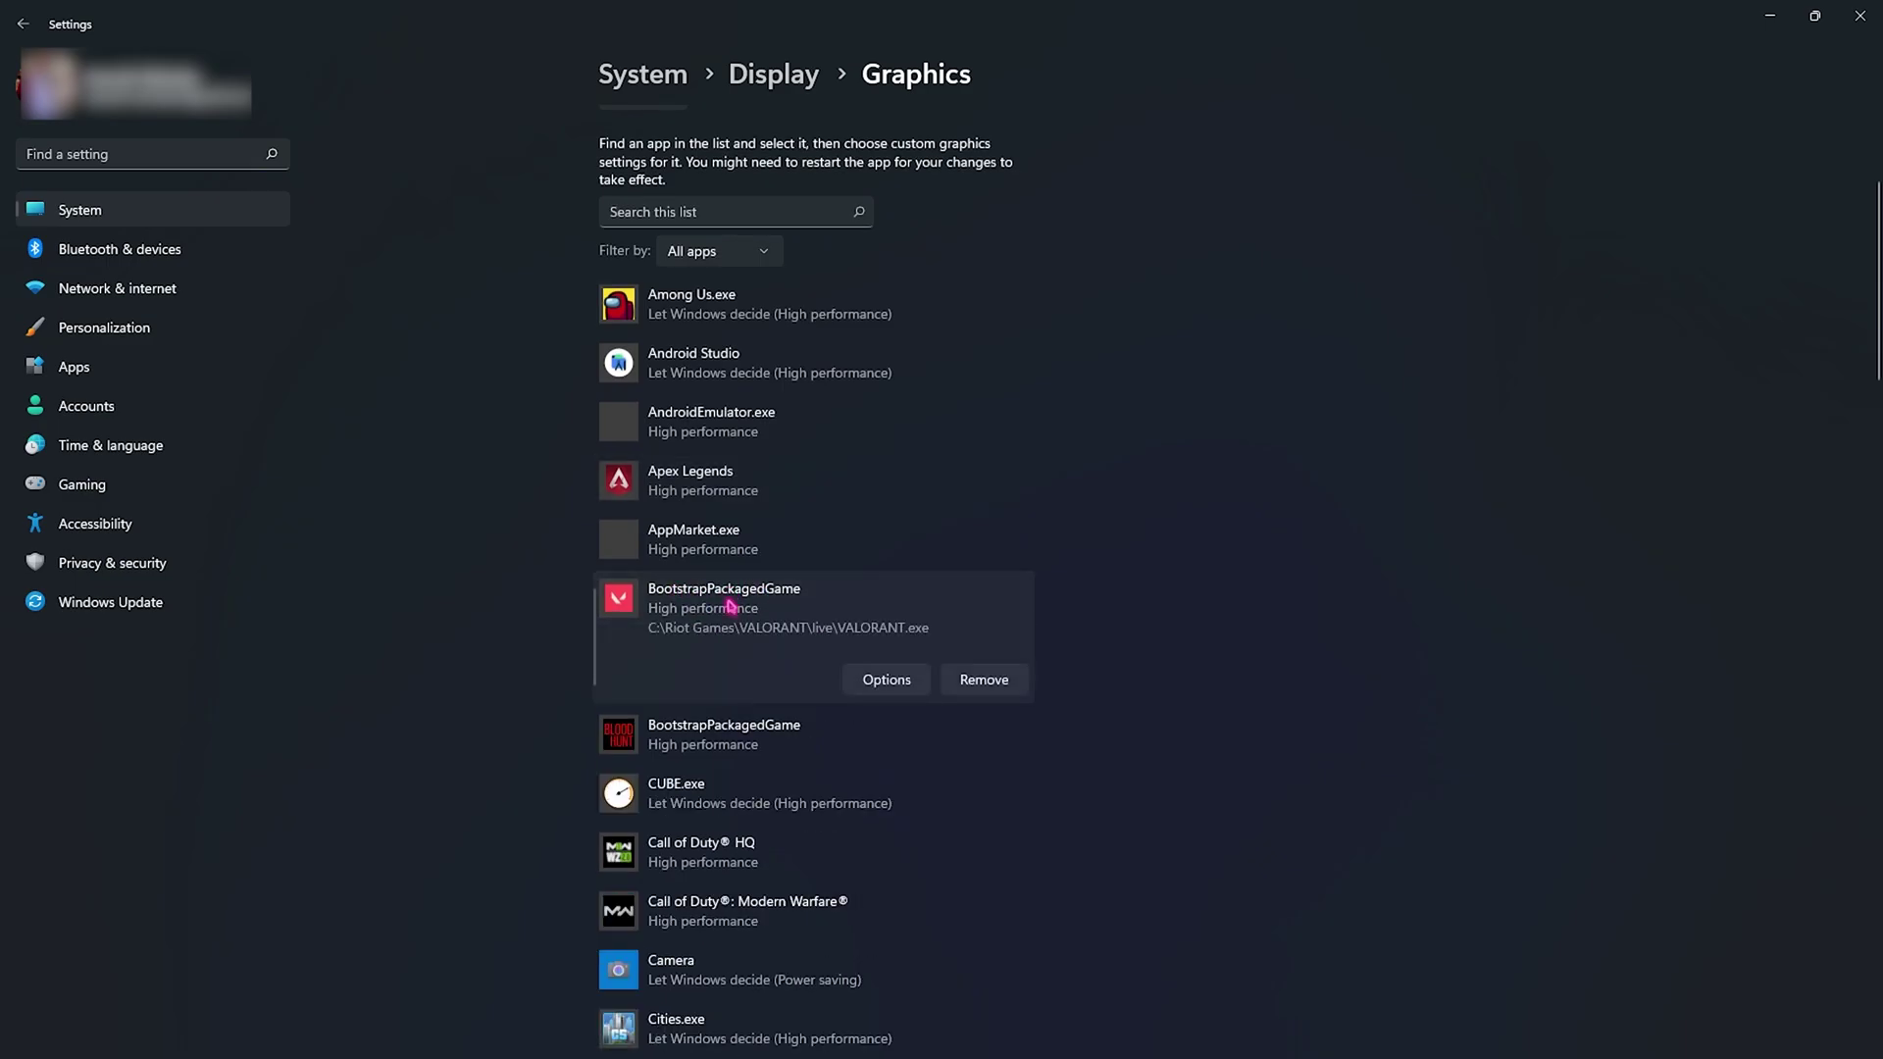
pyautogui.click(877, 679)
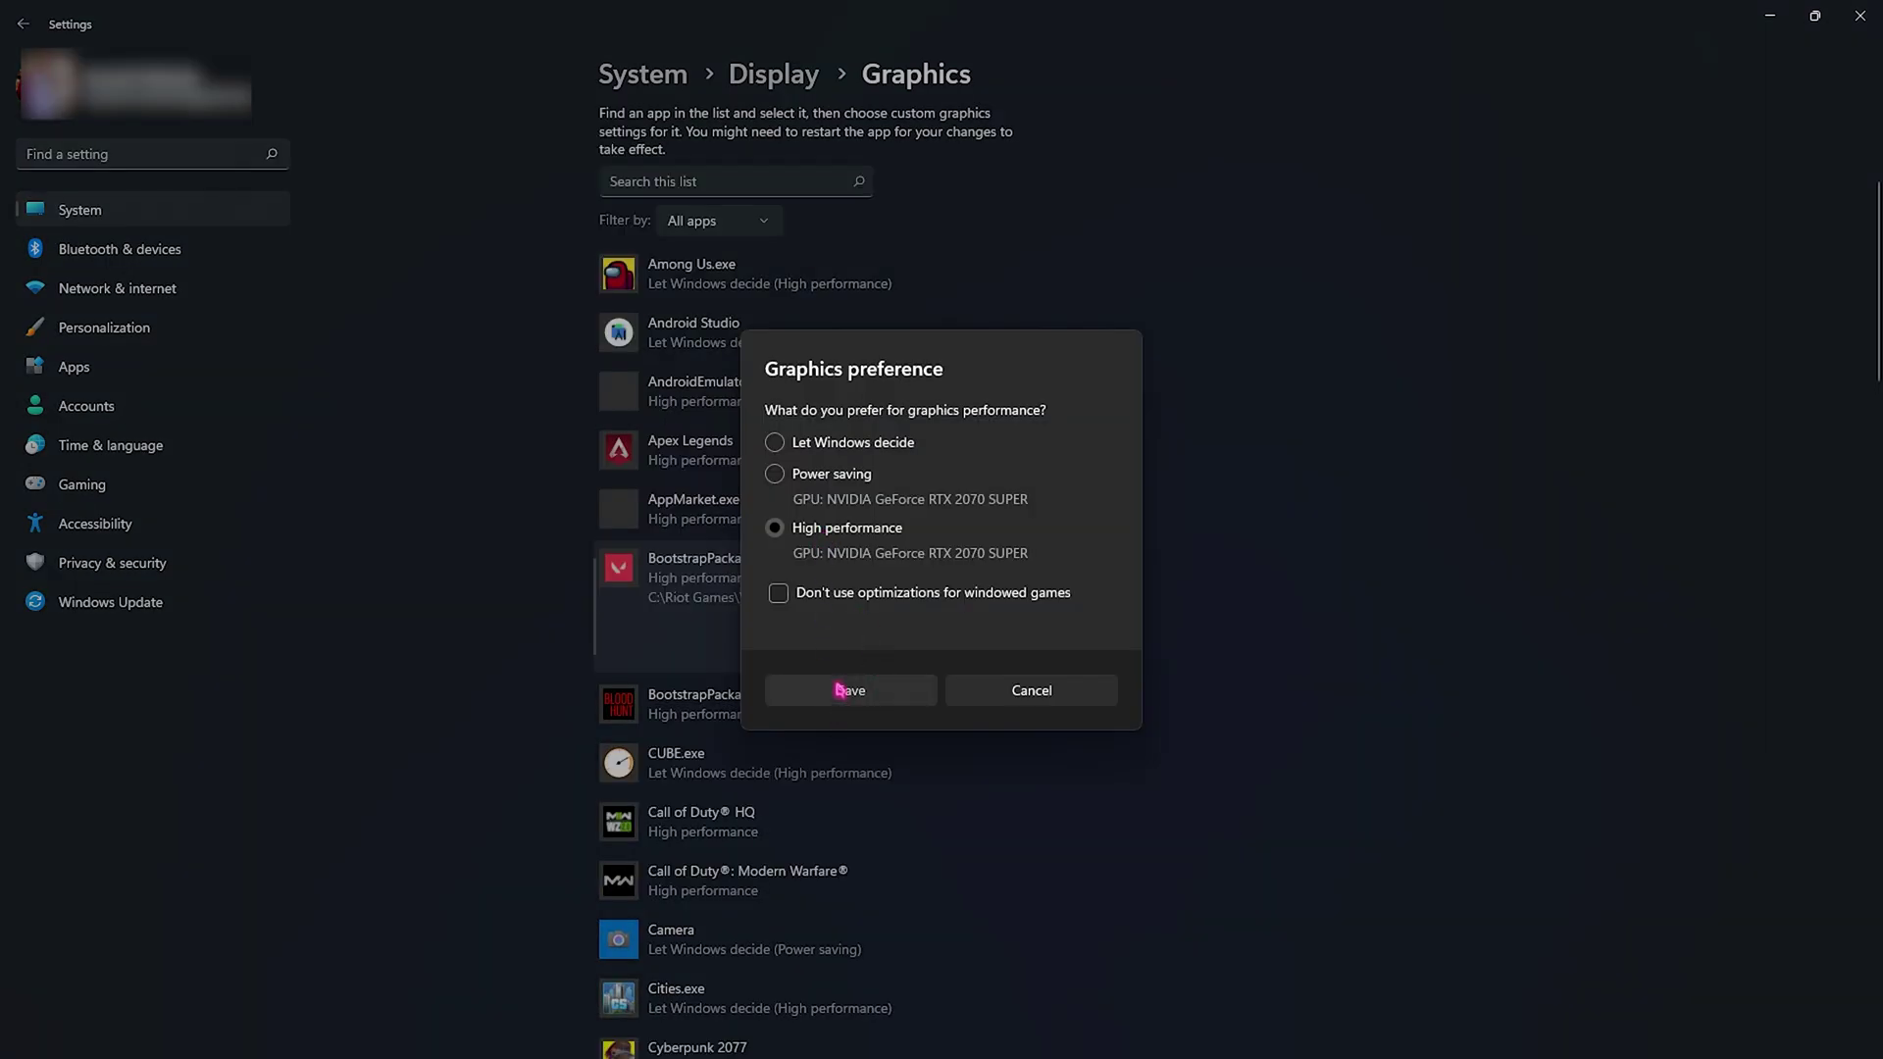
pyautogui.click(851, 690)
# Try to add VALORANT-Win64-Shipping.exe from the live\ShooterGame\Binaries\Win64 folder to the custom graphics apps
pyautogui.scroll(3, 820, 336)
pyautogui.click(663, 220)
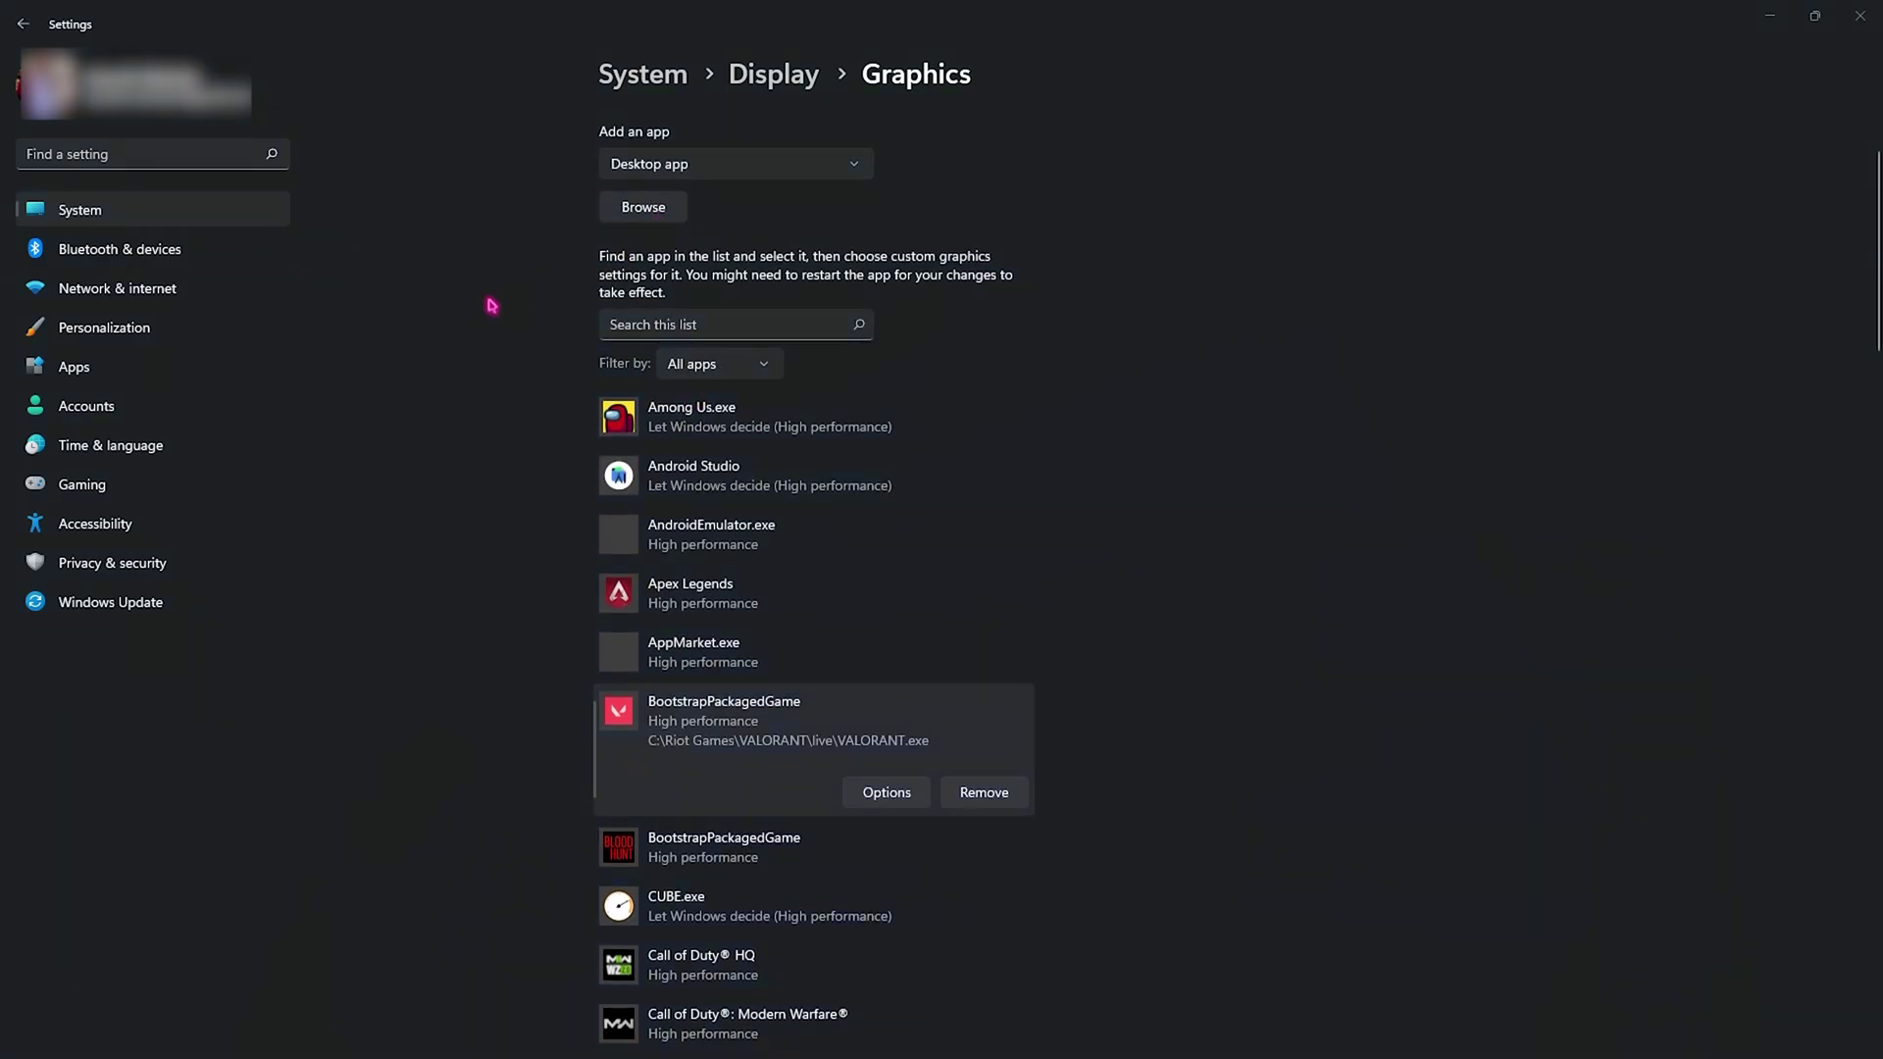
pyautogui.doubleClick(341, 196)
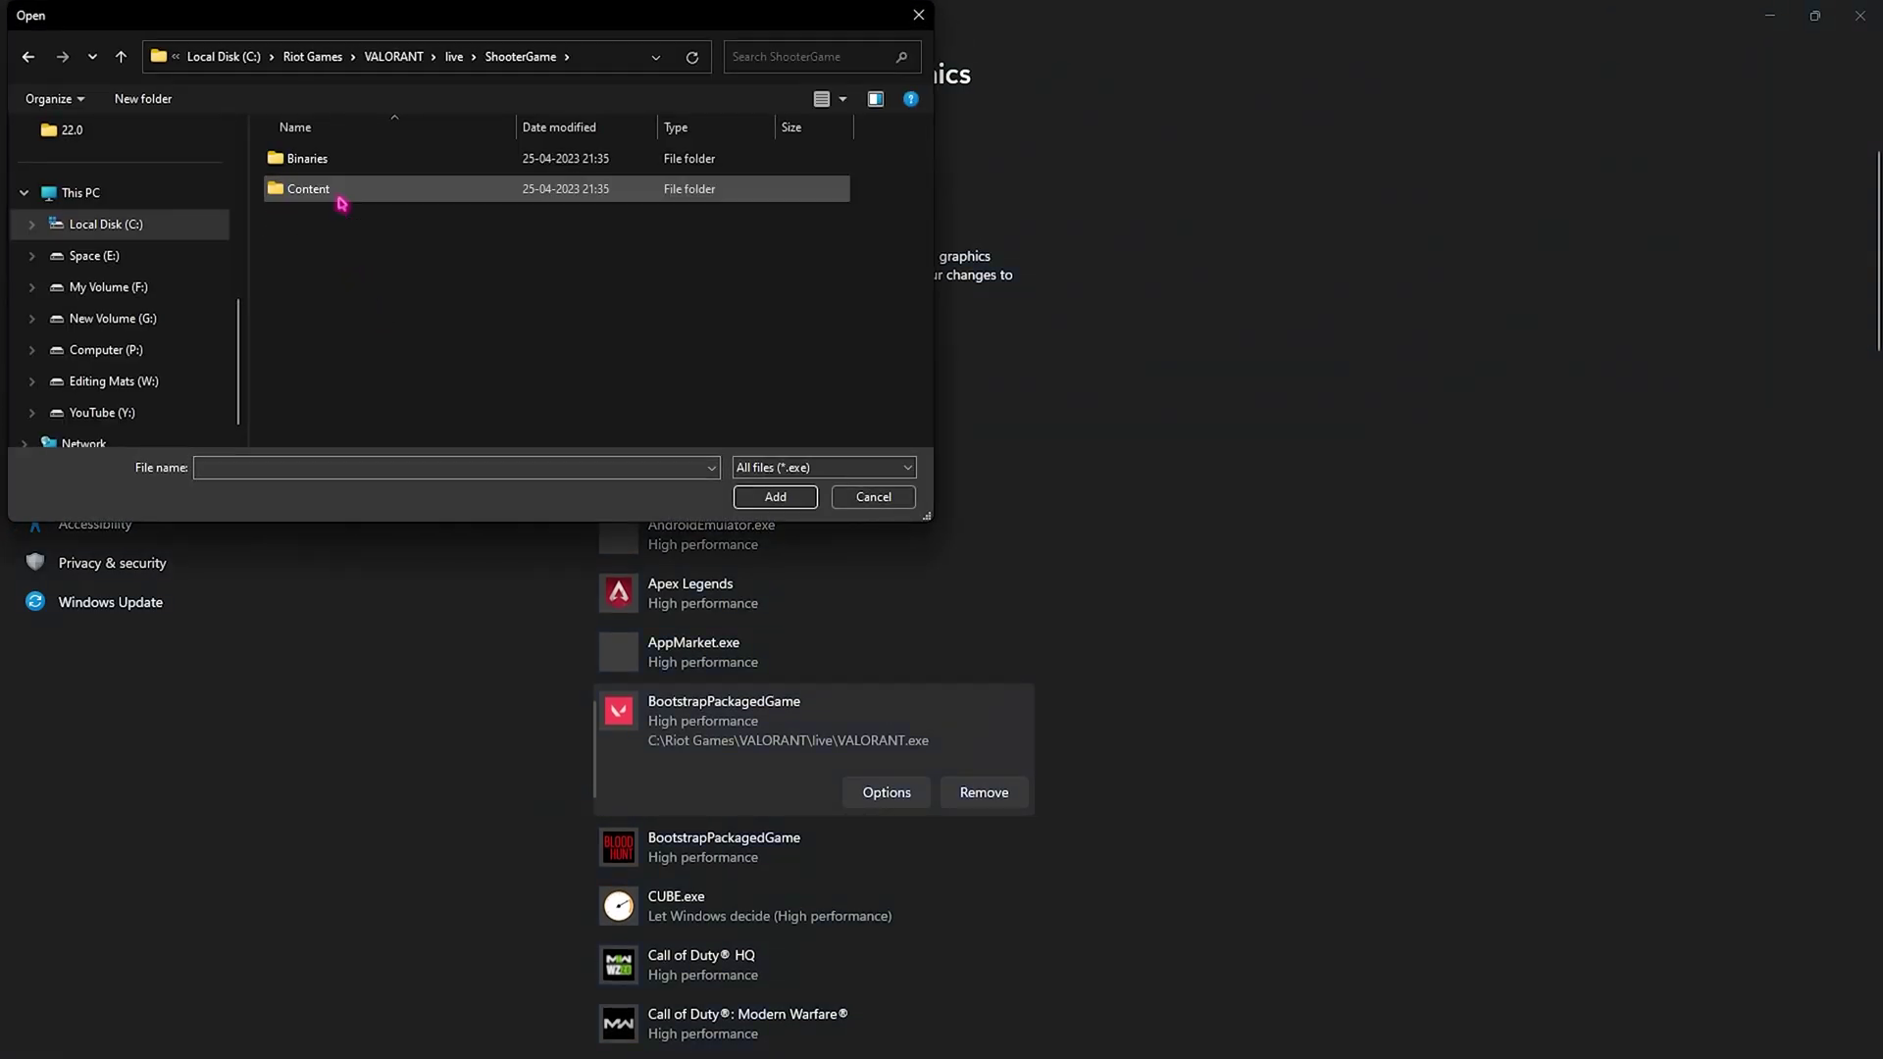
pyautogui.doubleClick(349, 161)
pyautogui.doubleClick(368, 162)
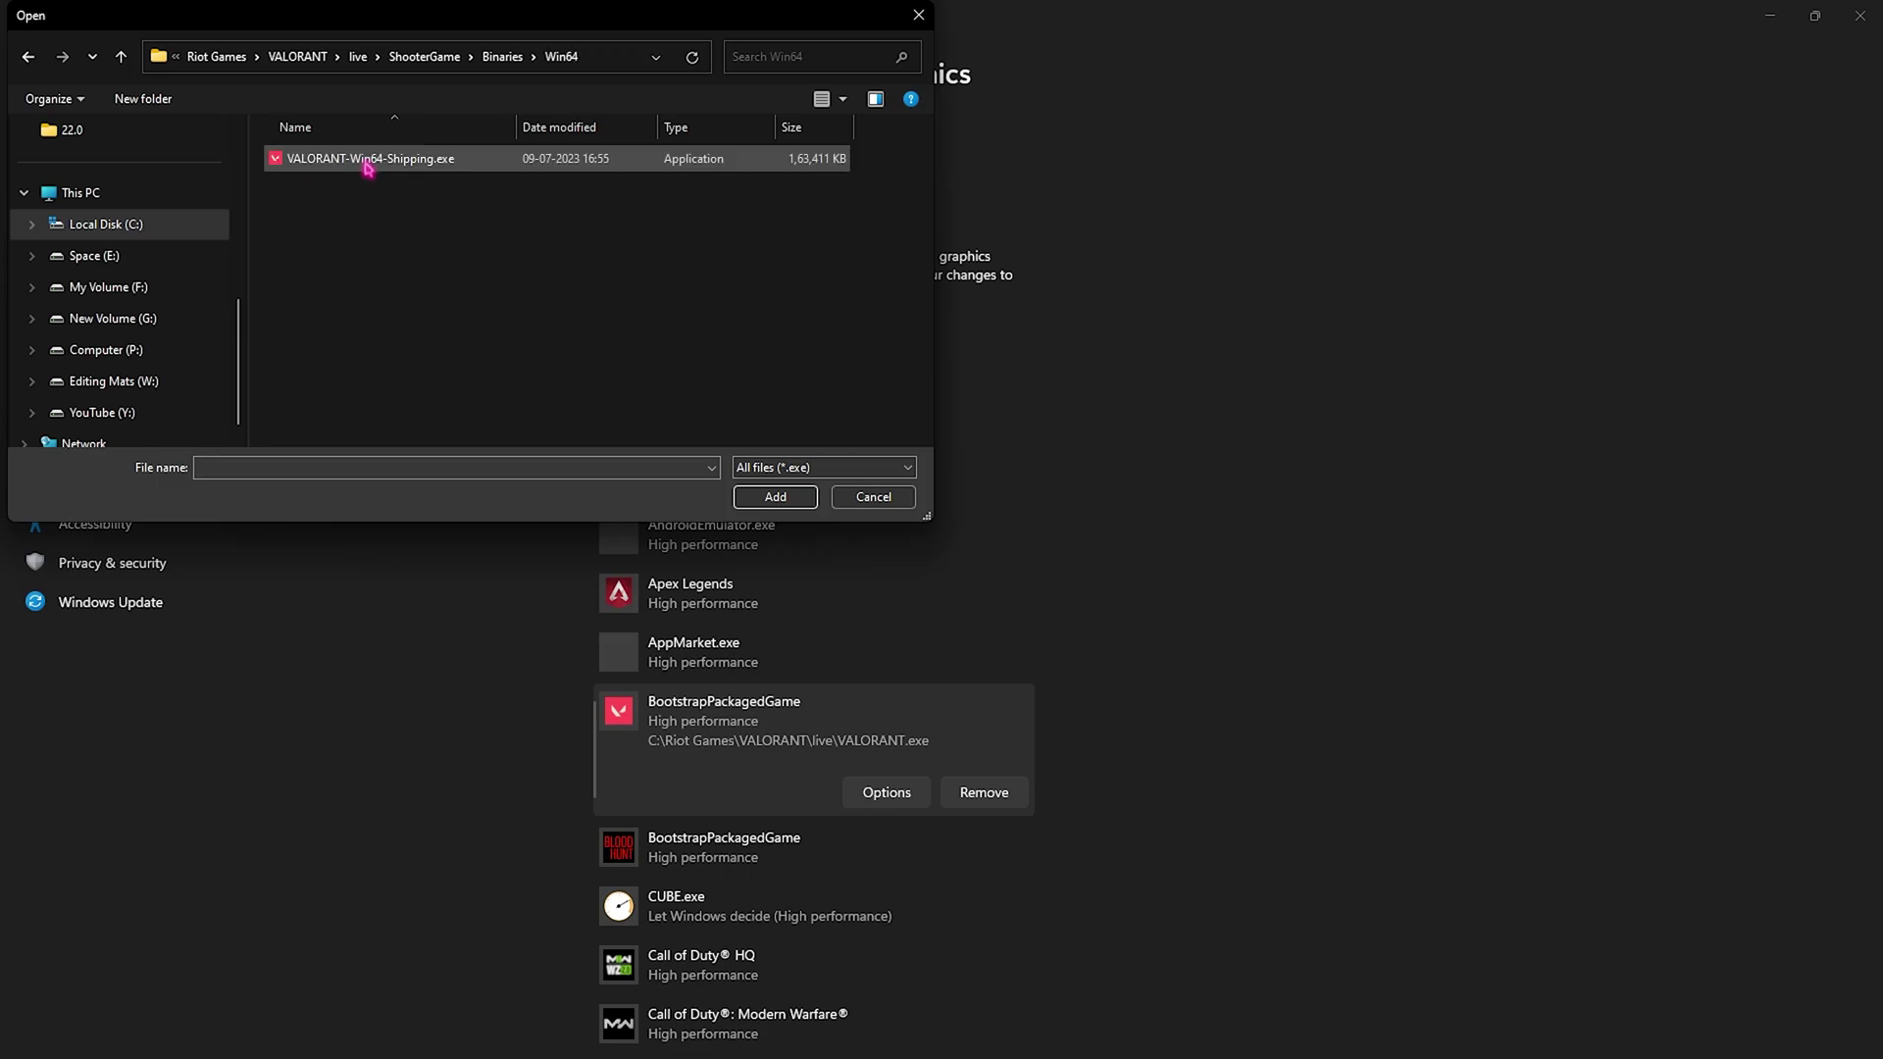
pyautogui.click(329, 164)
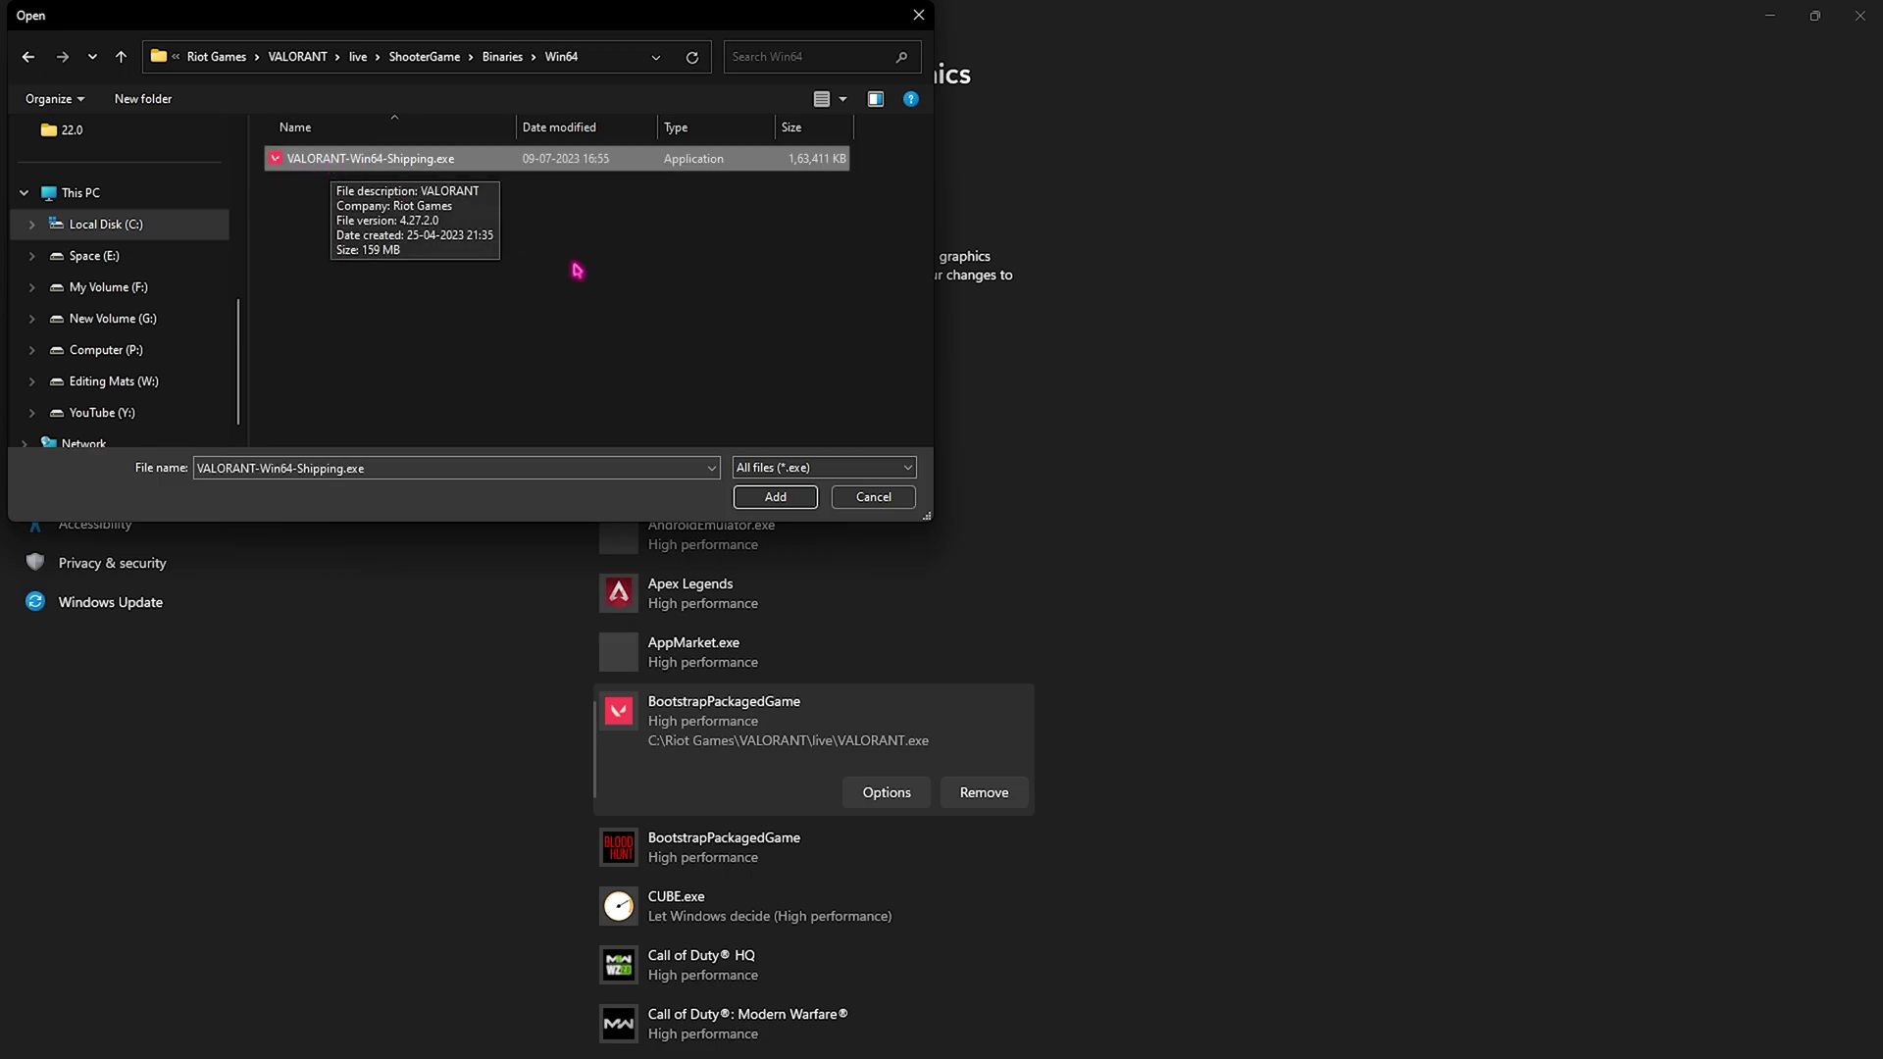
pyautogui.click(775, 496)
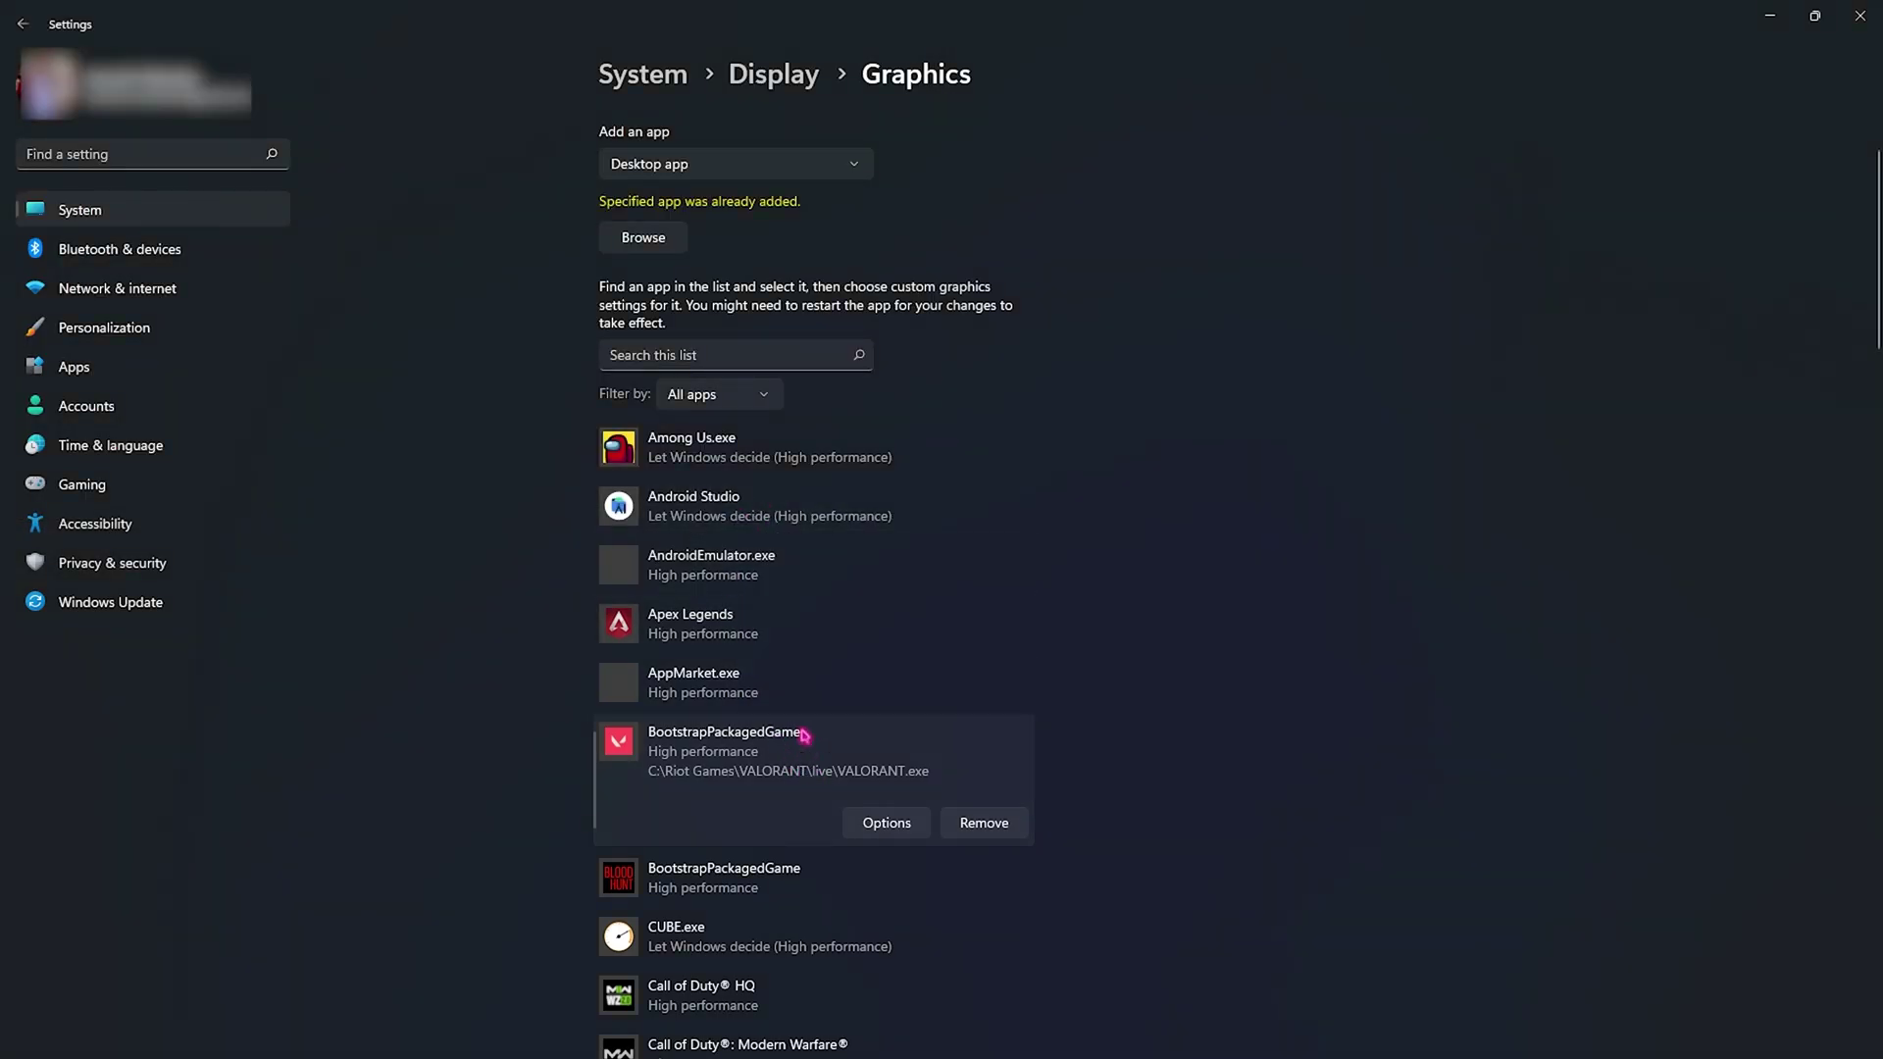
# Find Riot Client in the graphics app list and save its graphics preference as High performance
pyautogui.scroll(-10, 790, 702)
pyautogui.scroll(-10, 774, 457)
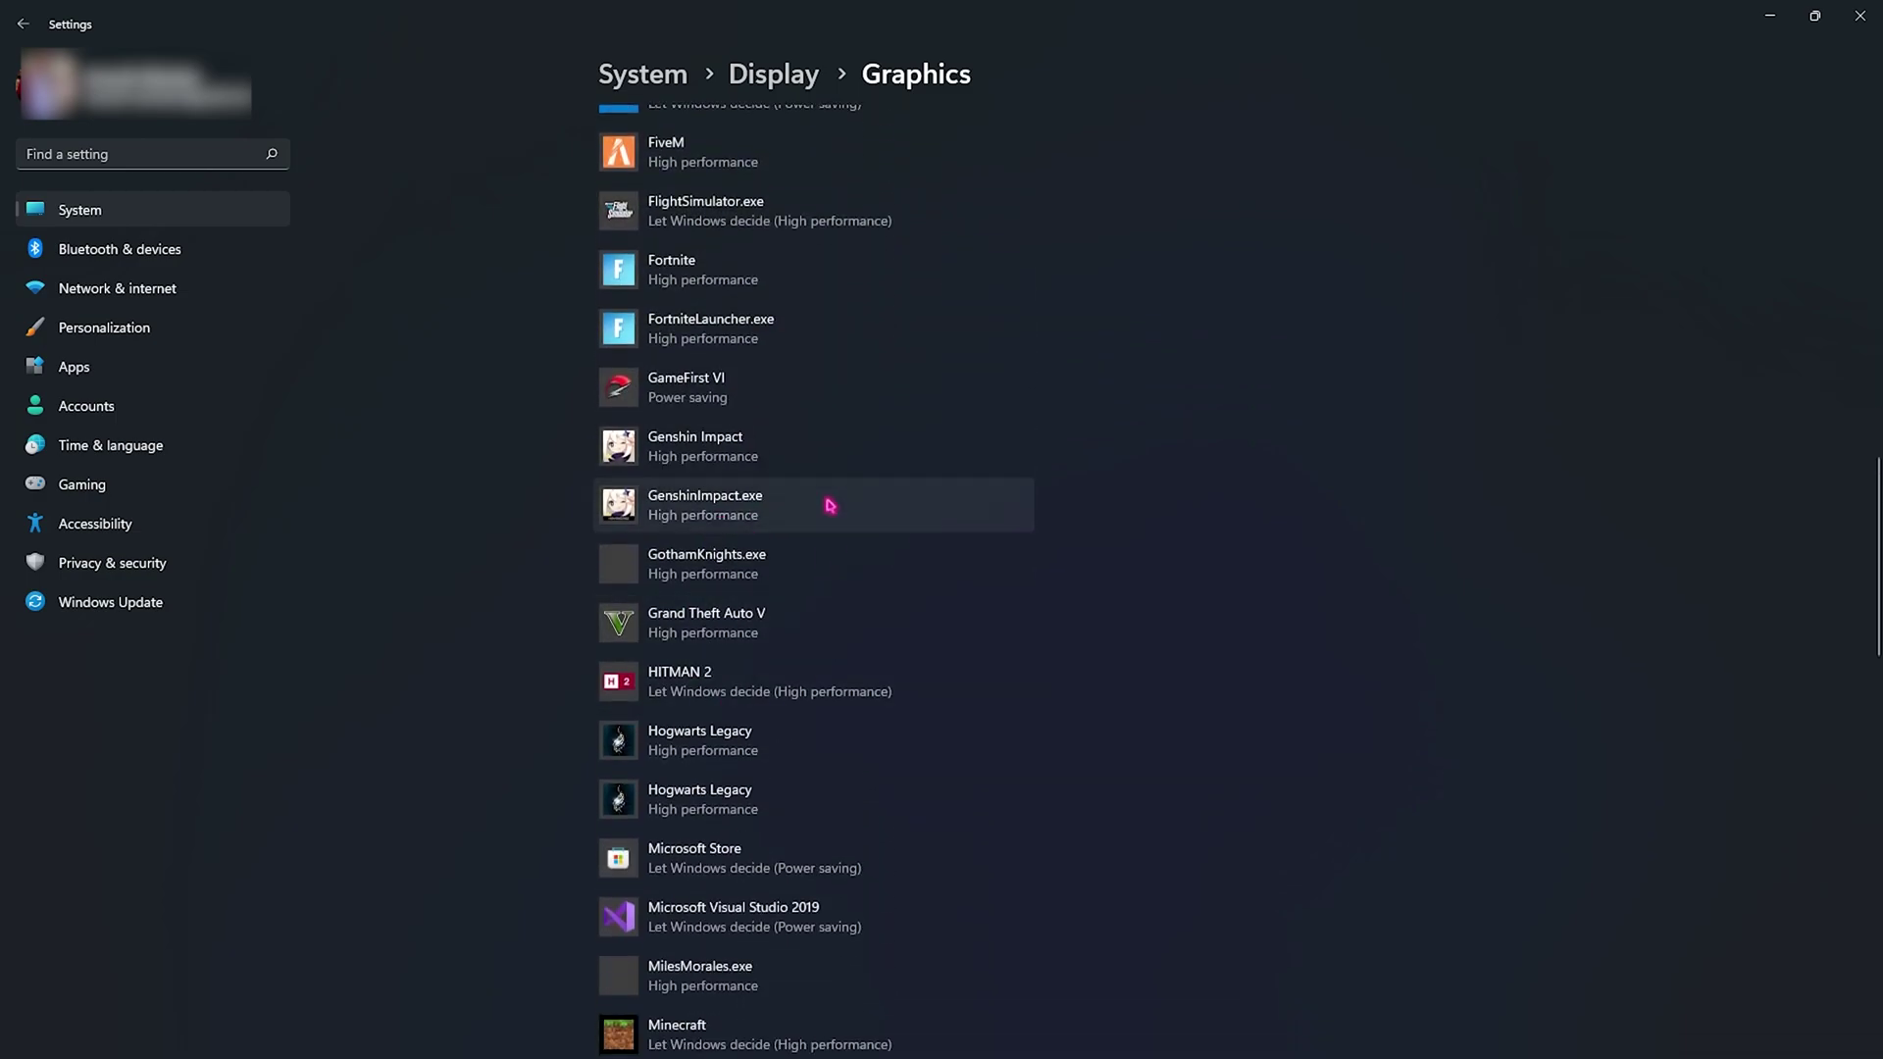
pyautogui.scroll(-1, 686, 589)
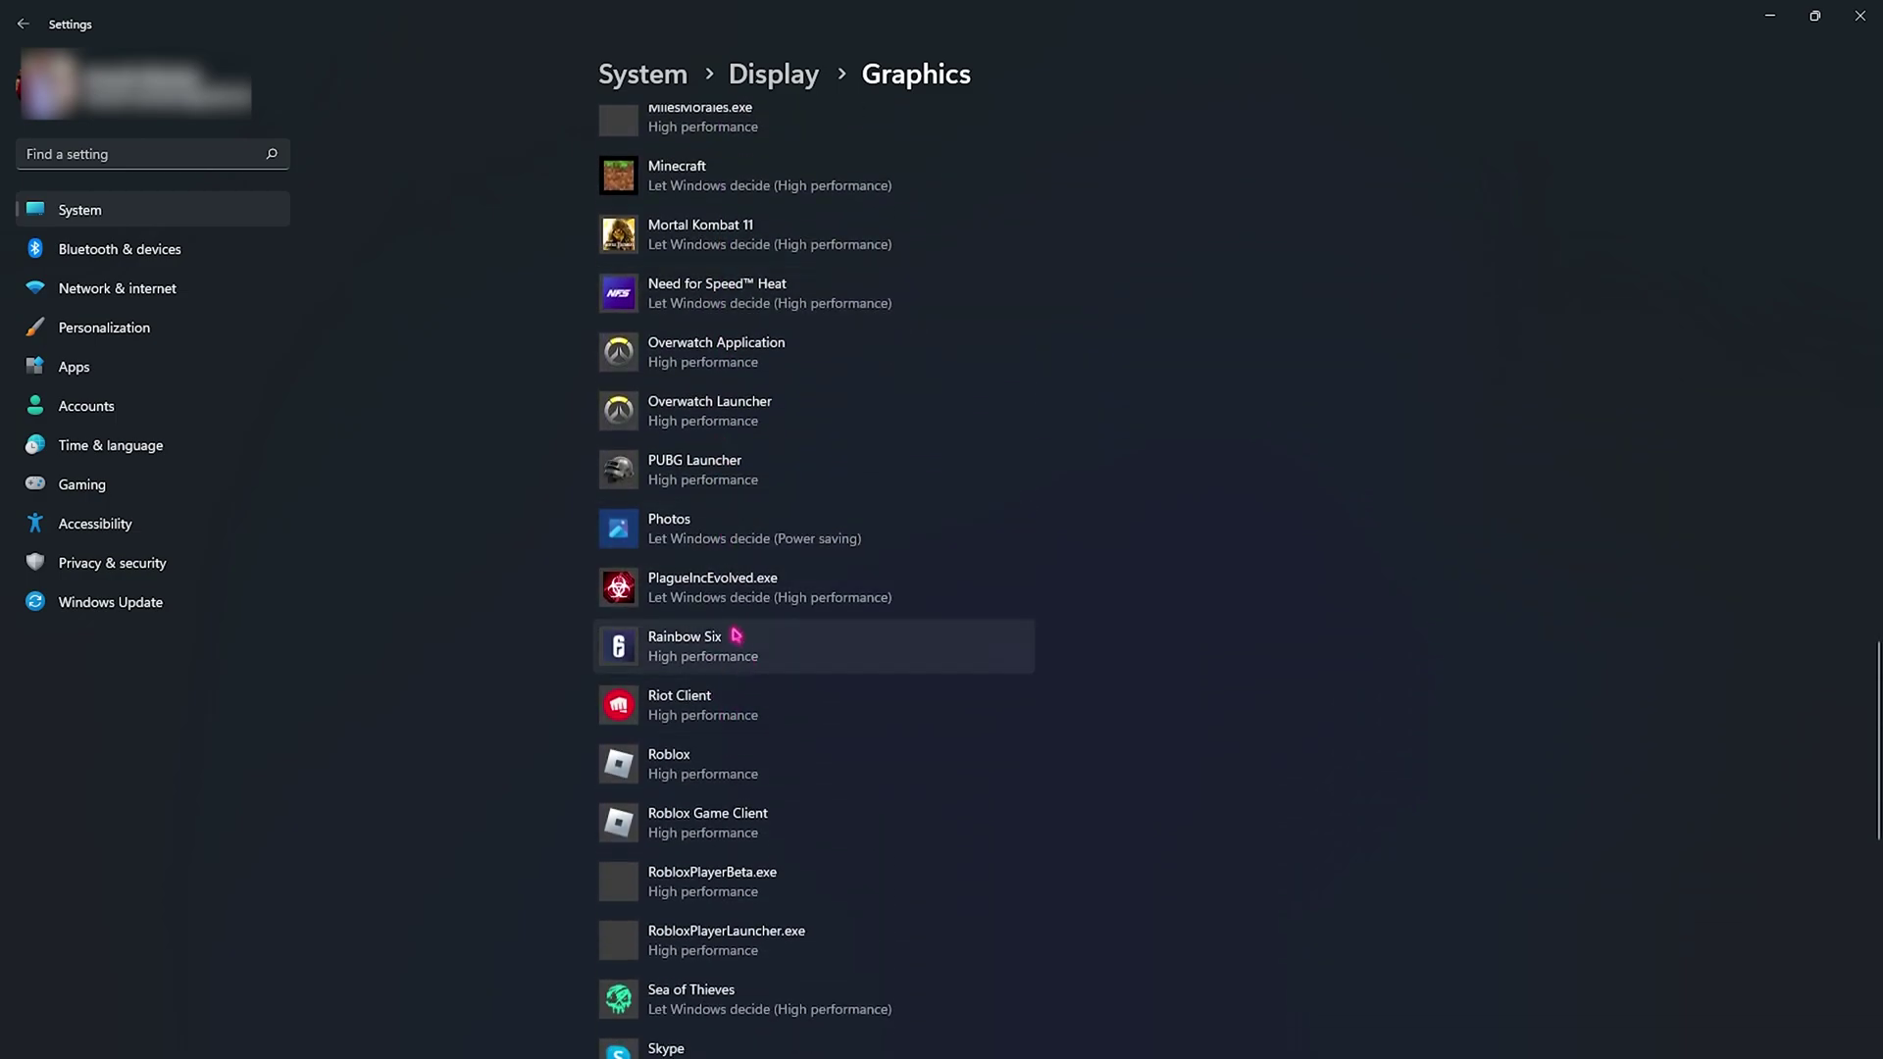
pyautogui.click(664, 697)
pyautogui.click(914, 710)
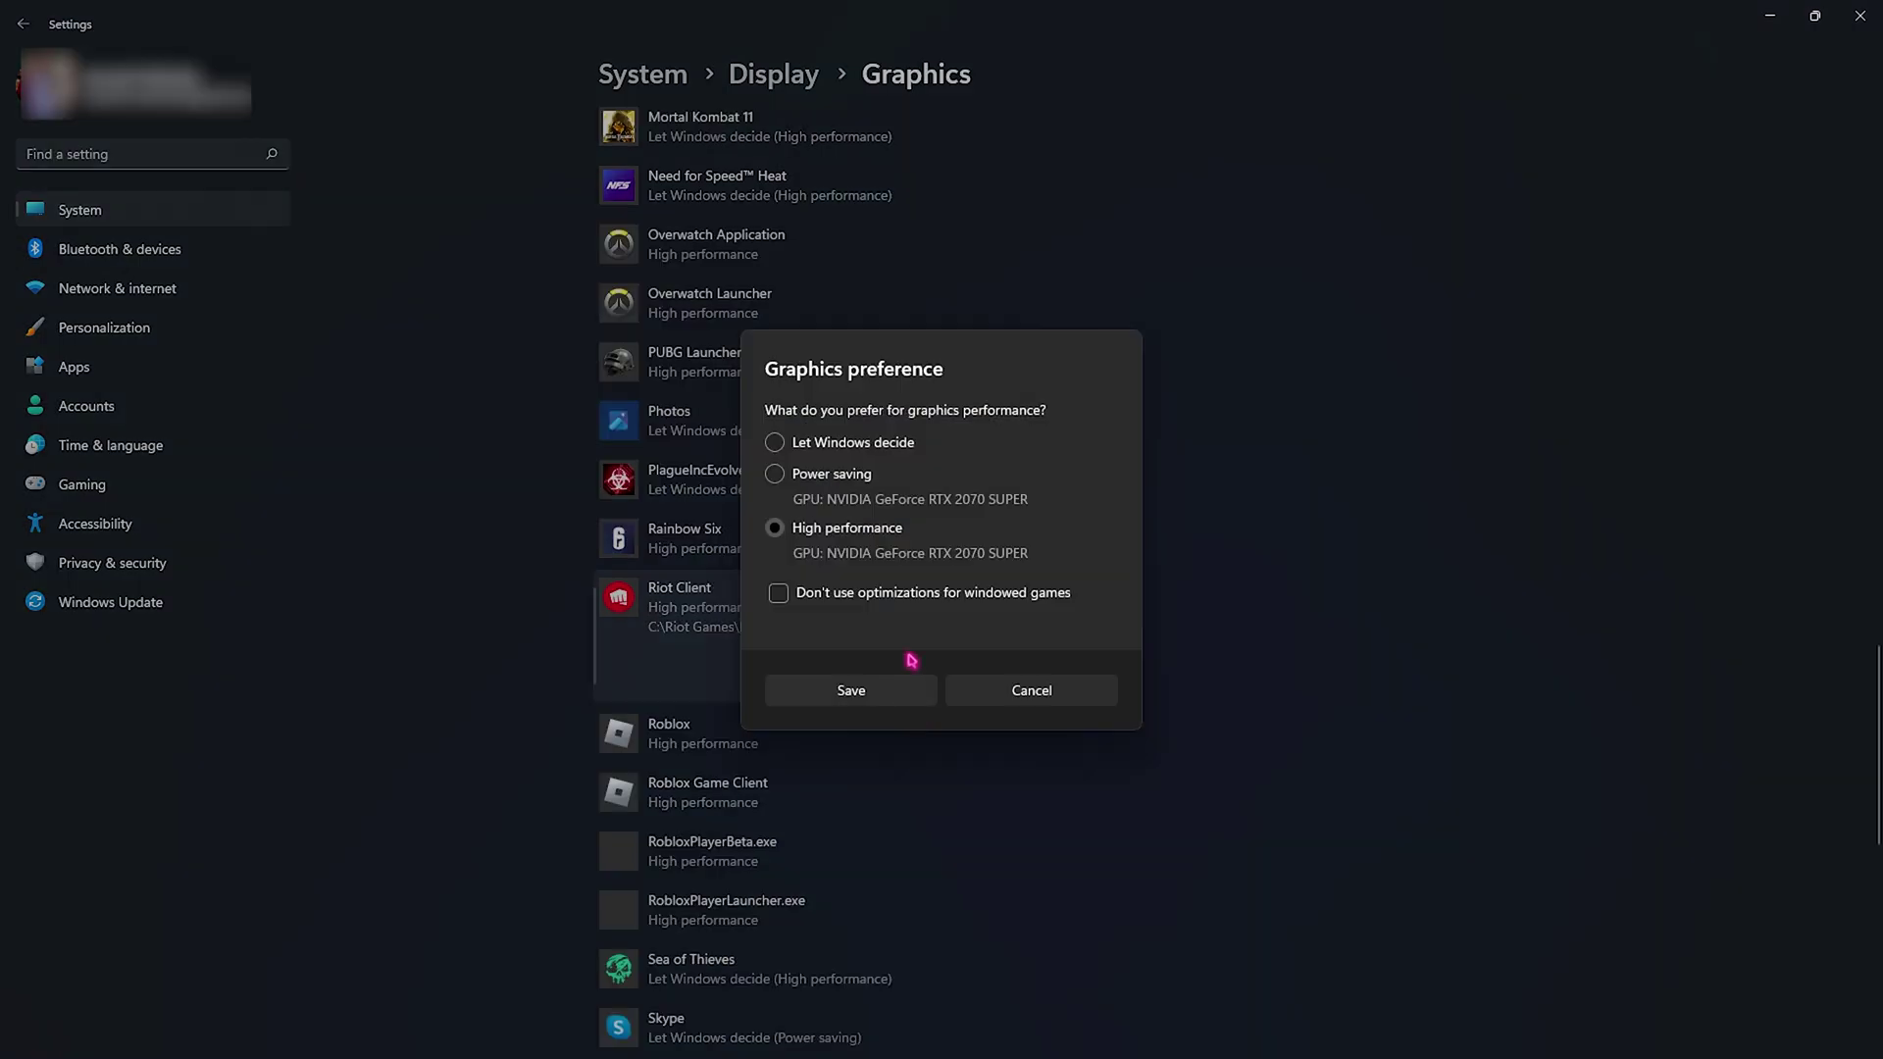
pyautogui.click(858, 692)
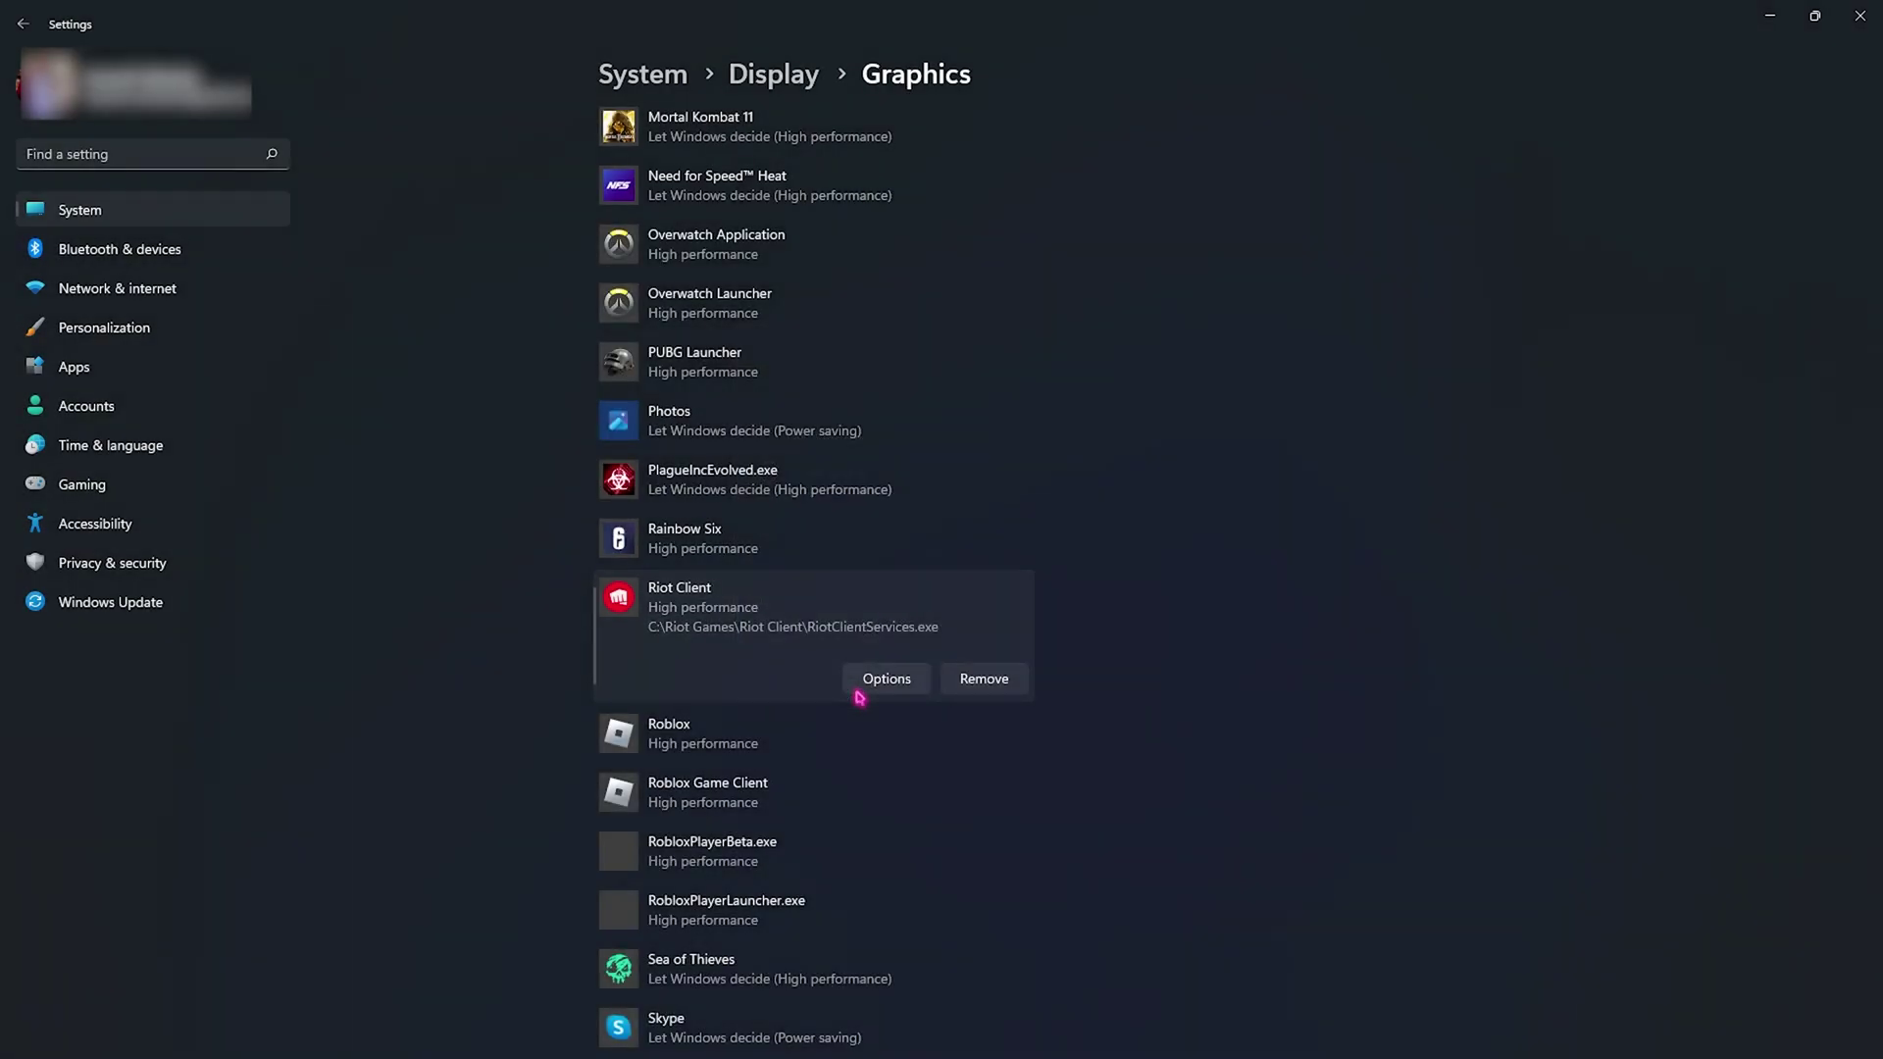
# Start installing the 2023-06 Cumulative Update Preview (KB5027303) with getting the latest updates early turned on, and close Settings
pyautogui.click(193, 618)
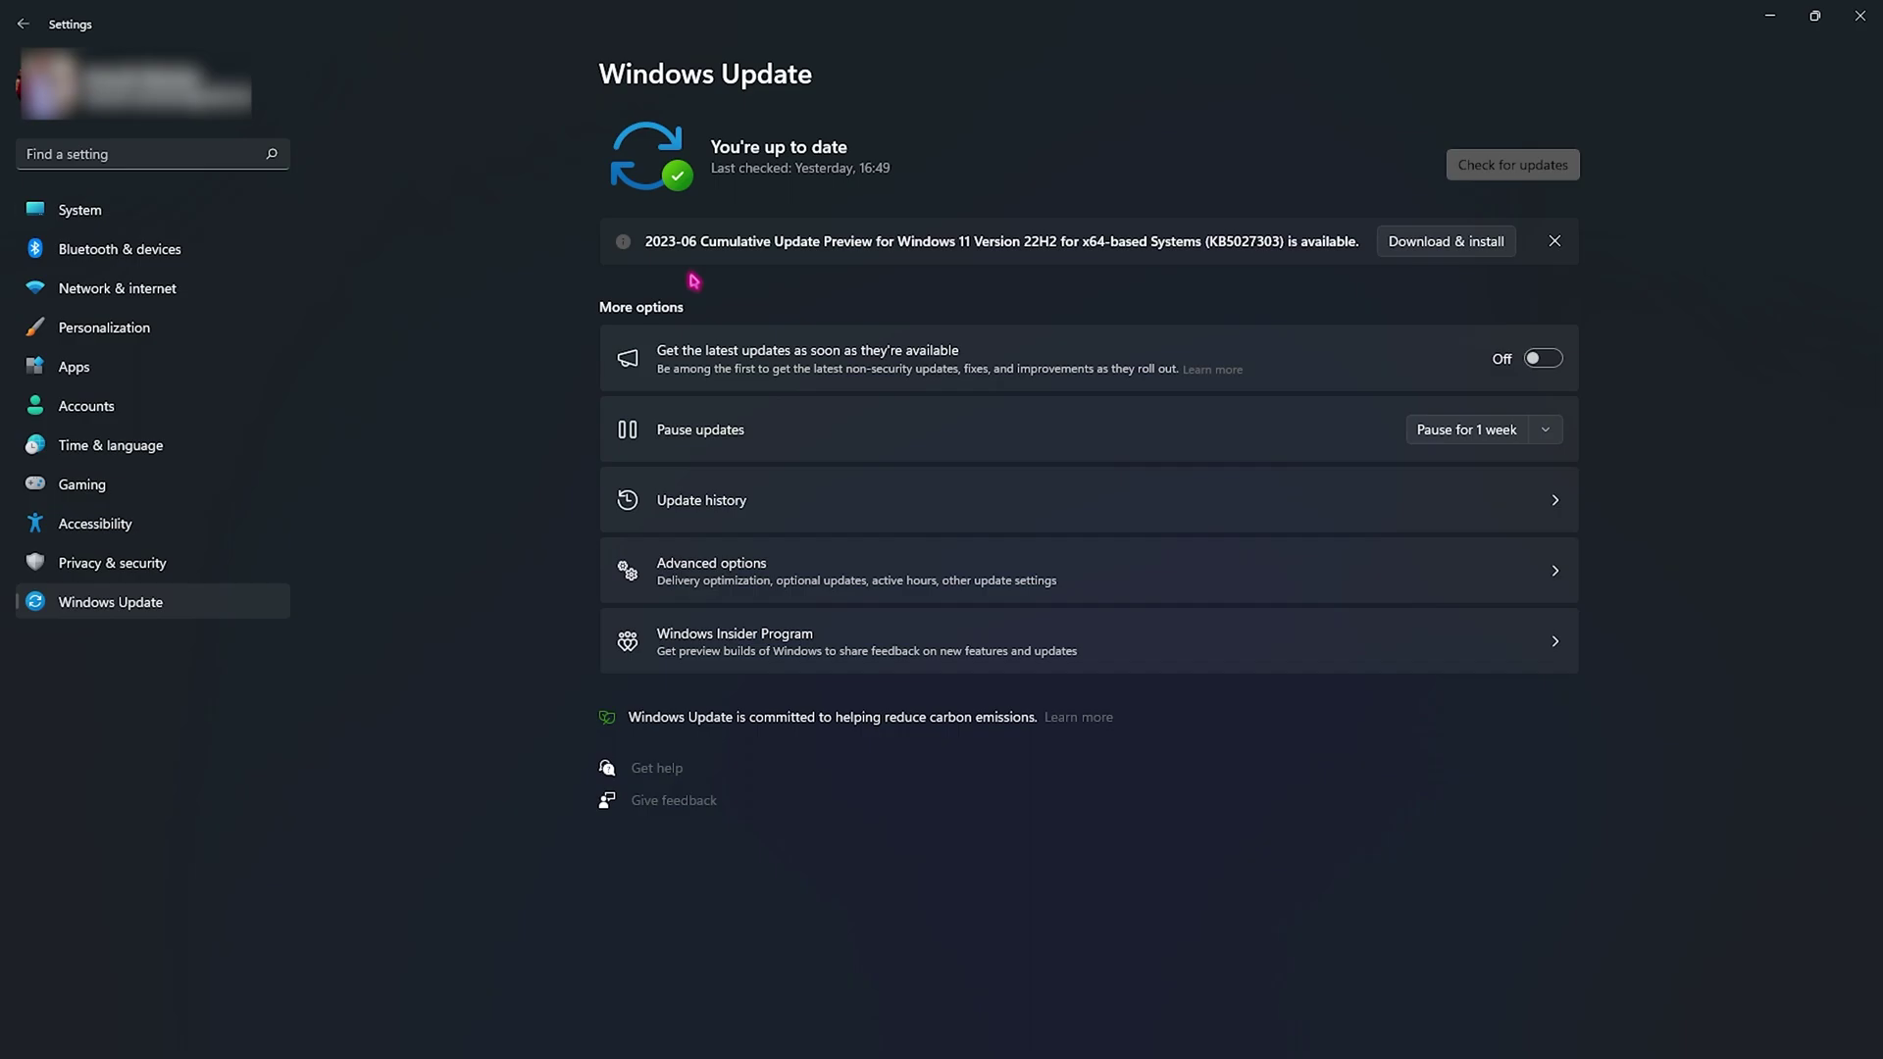
pyautogui.click(1442, 247)
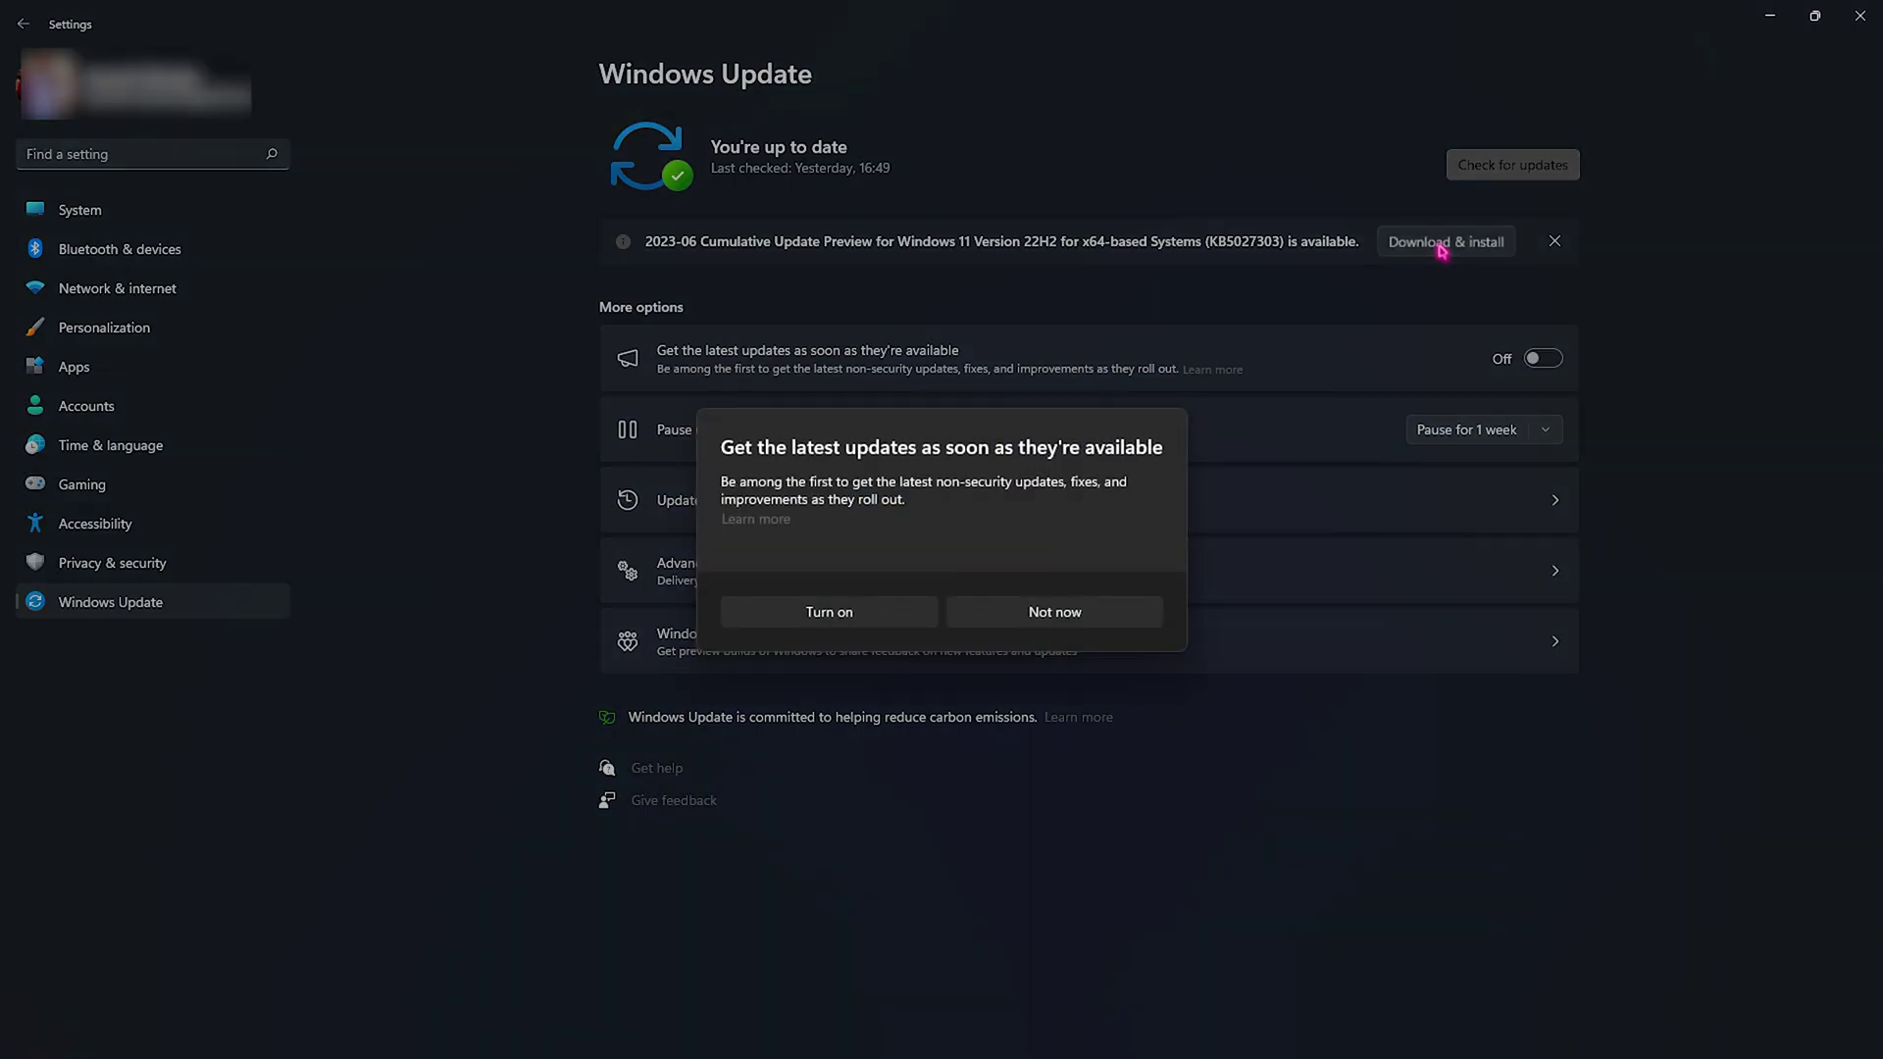
pyautogui.click(855, 618)
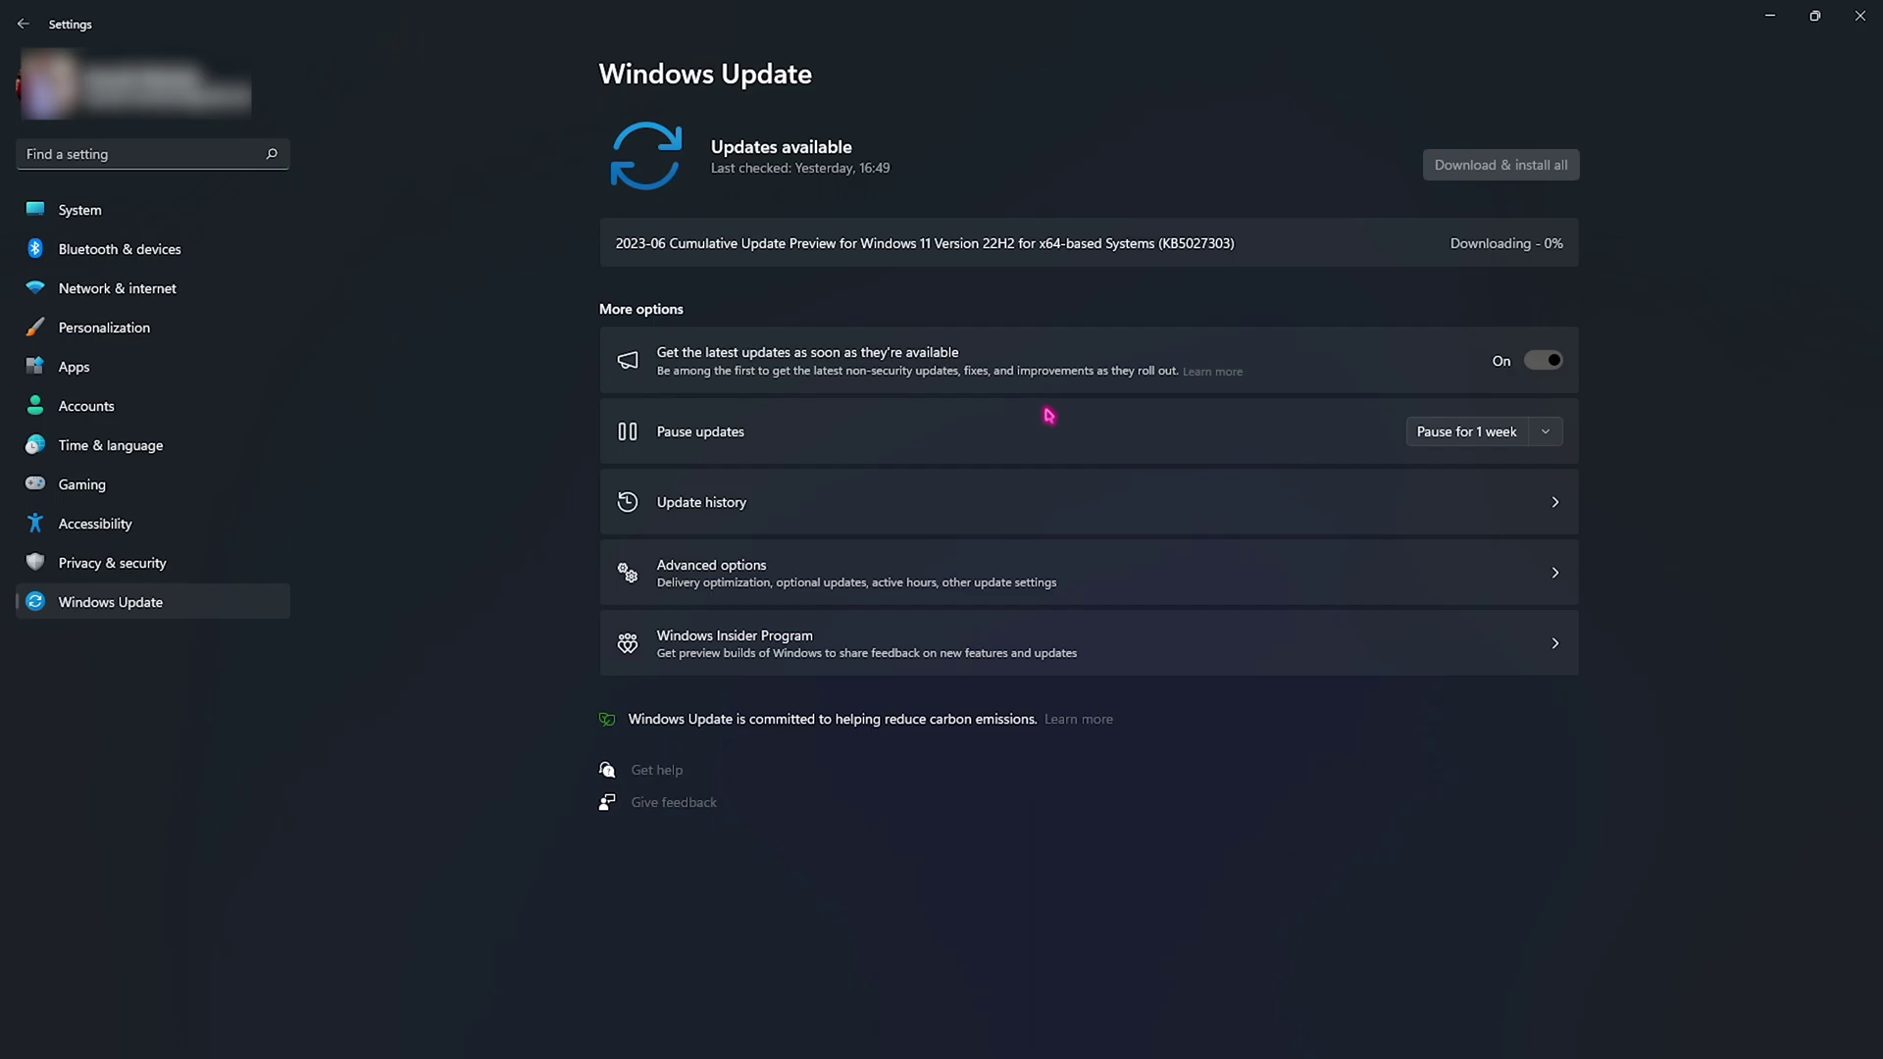
pyautogui.click(1840, 37)
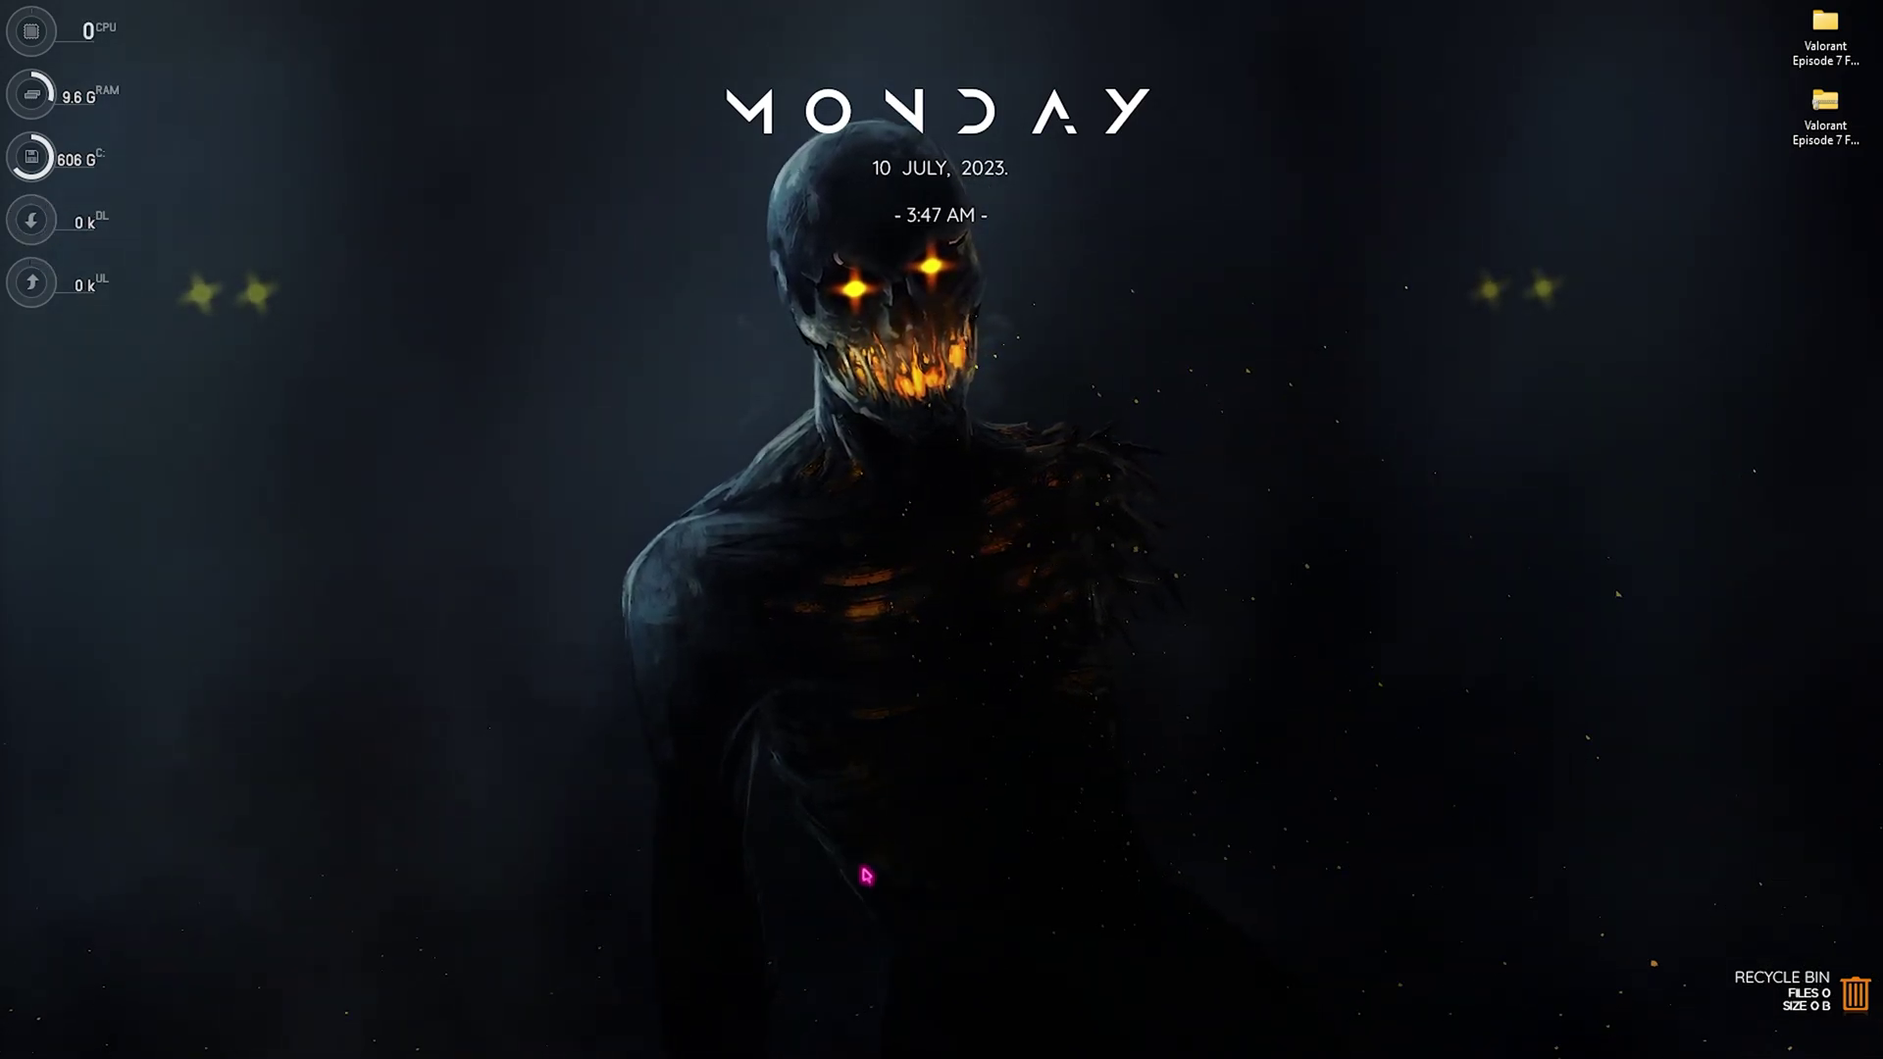
# Search Windows for "adjust the appearance and performance of Windows" and open its Performance Options
pyautogui.moveTo(458, 1057)
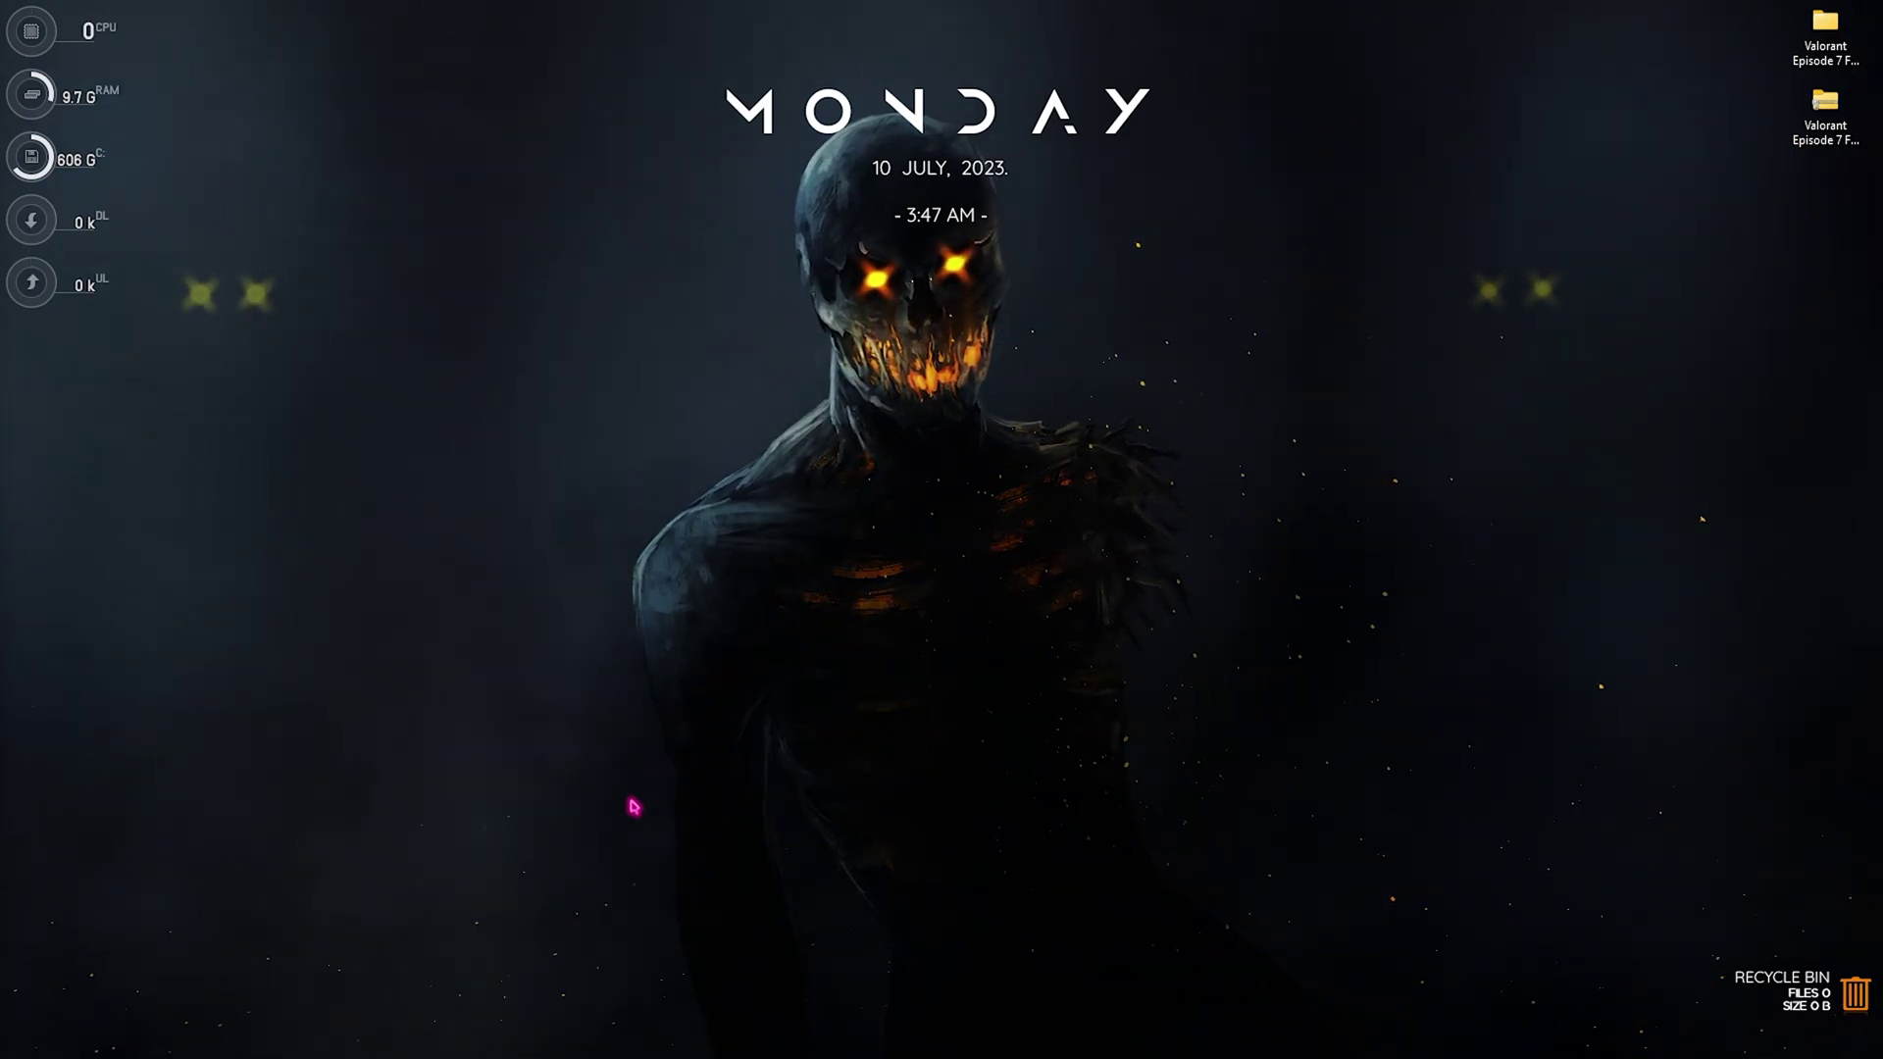
pyautogui.press('super')
pyautogui.write('adjust the appearance and performance of Windows')
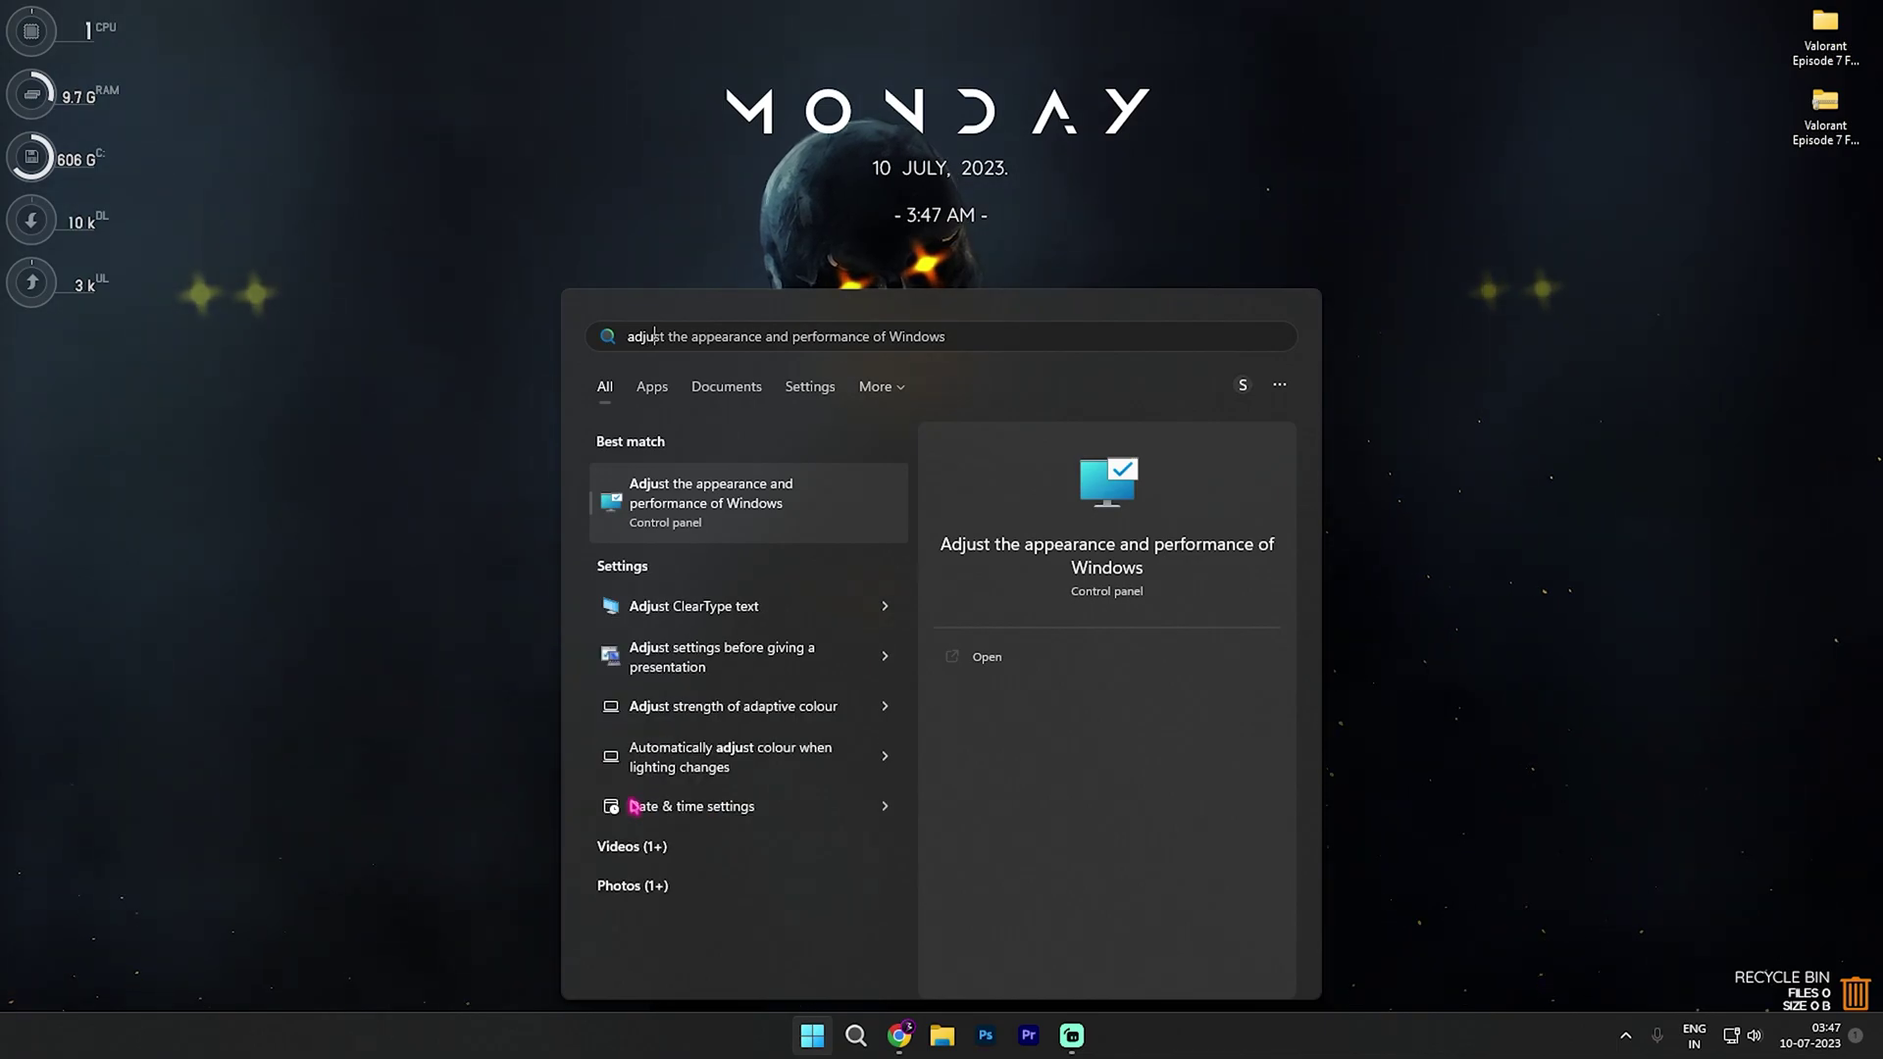
pyautogui.press('Return')
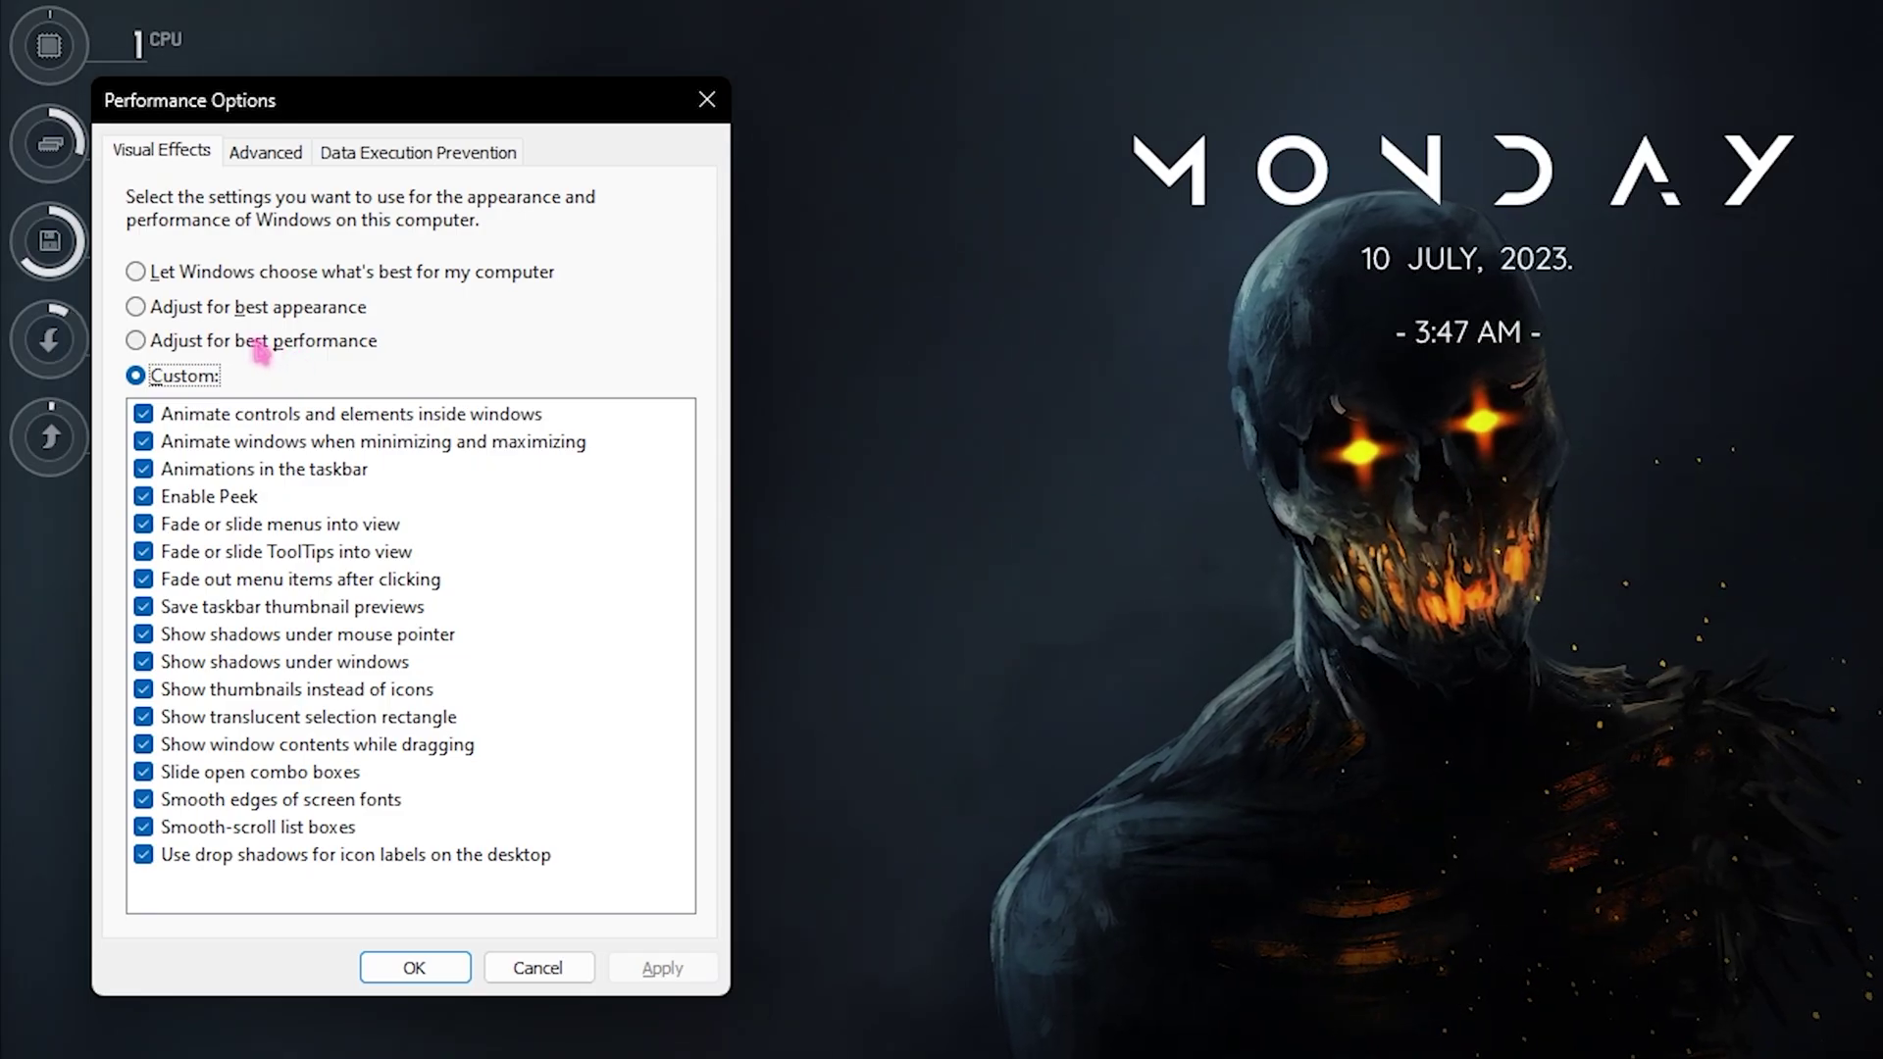
# Adjust visual effects for best performance, enable only thumbnails instead of icons and smooth edges of screen fonts, and save the Performance Options
pyautogui.click(250, 343)
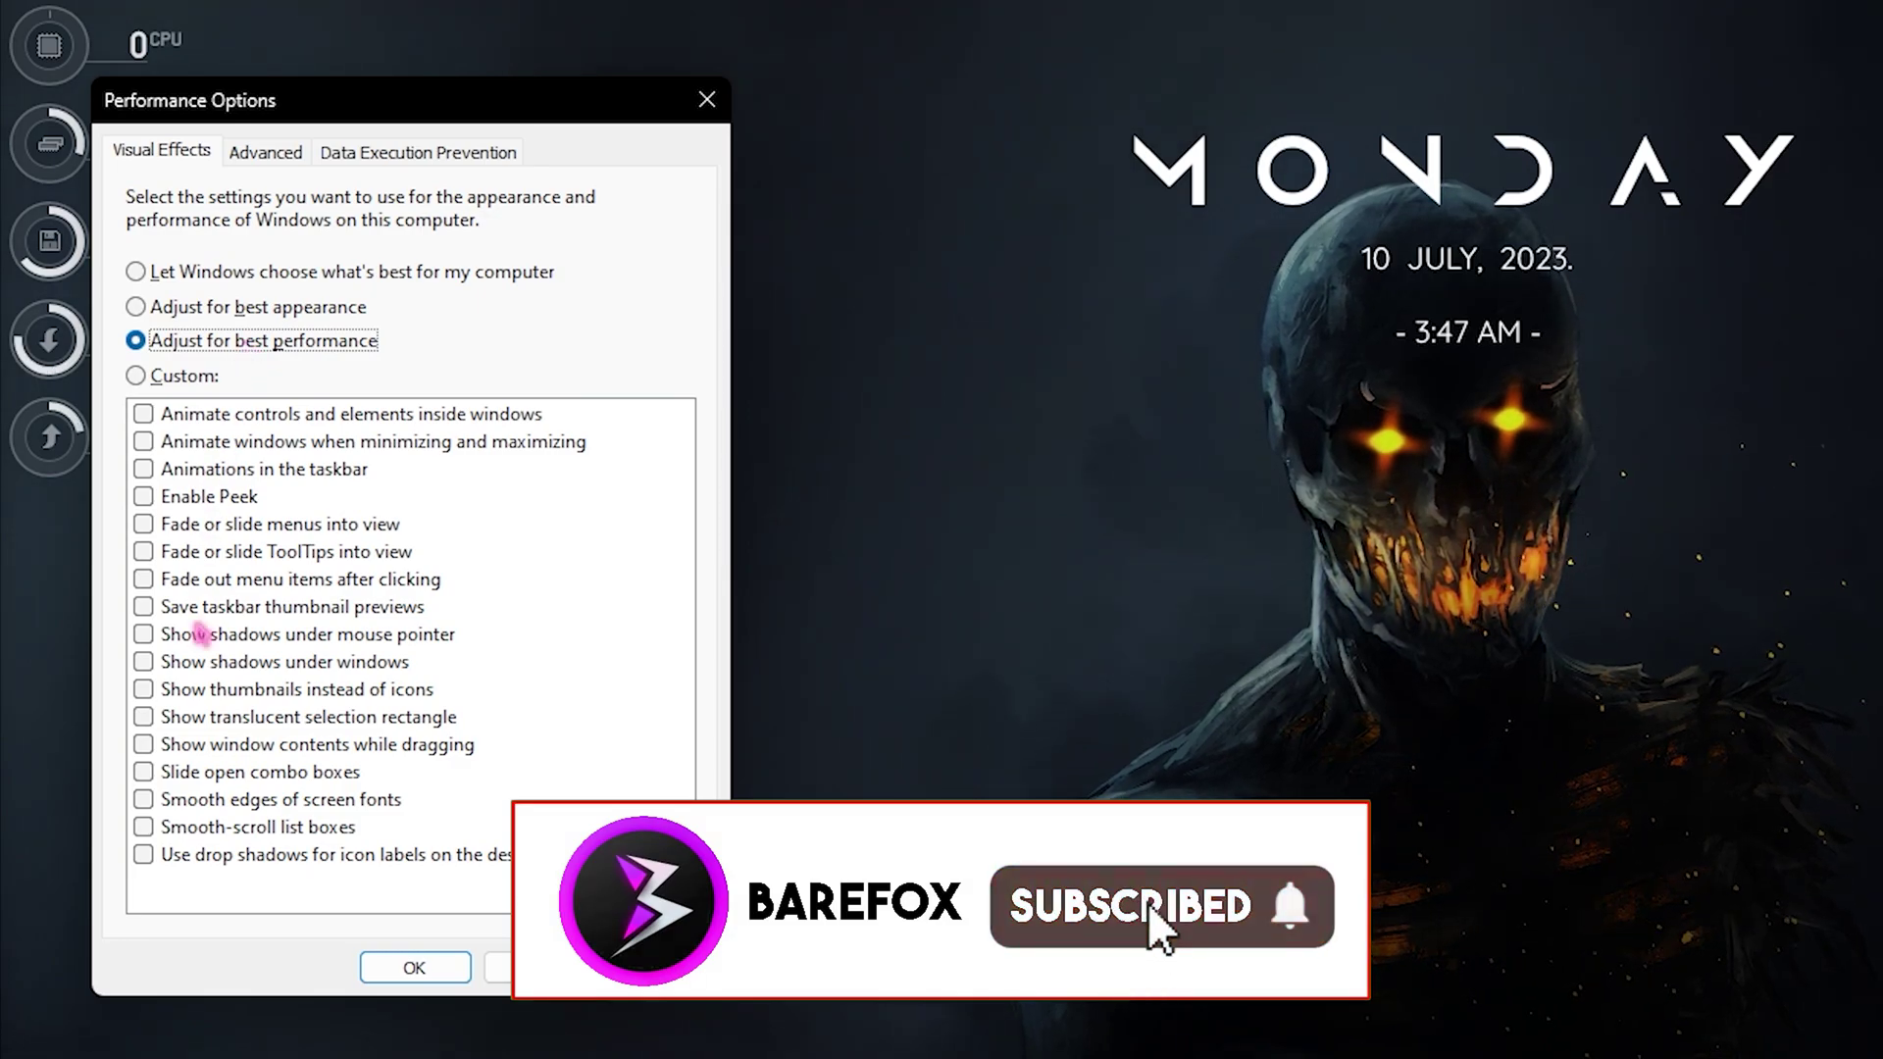
pyautogui.click(201, 692)
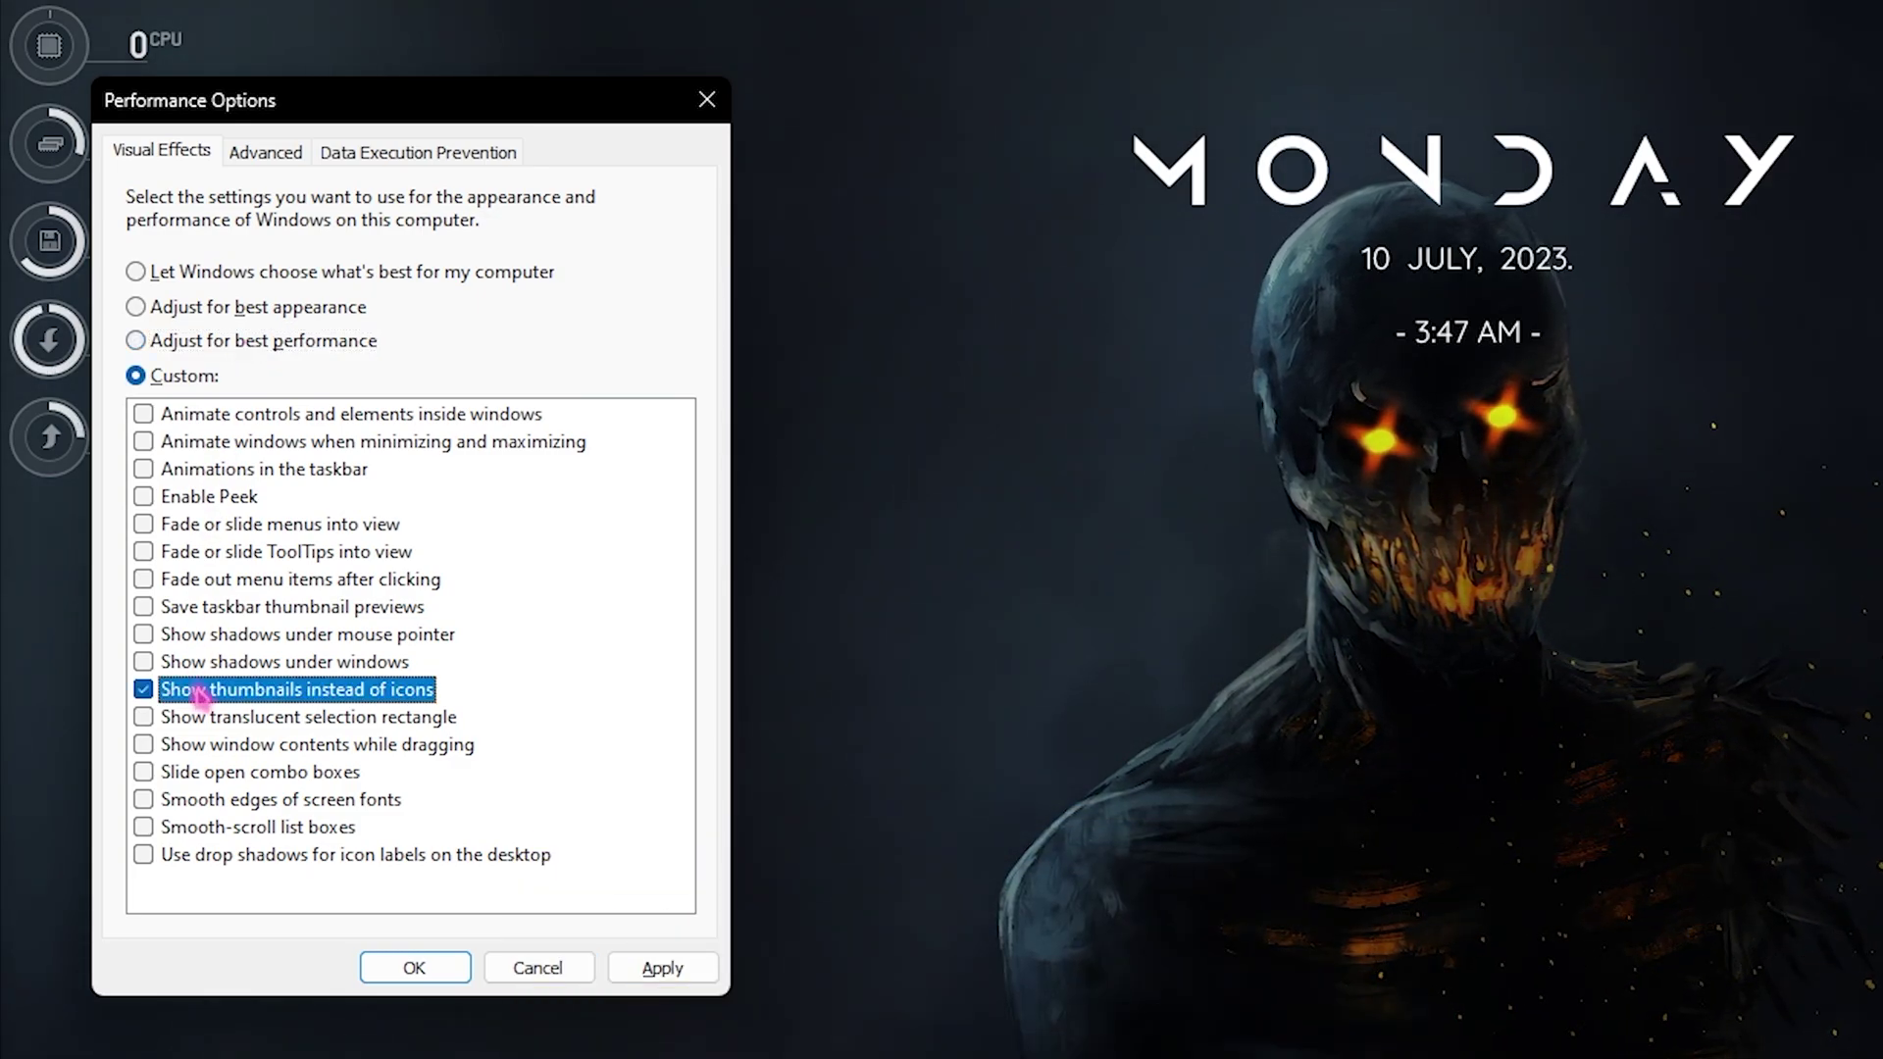
pyautogui.click(197, 802)
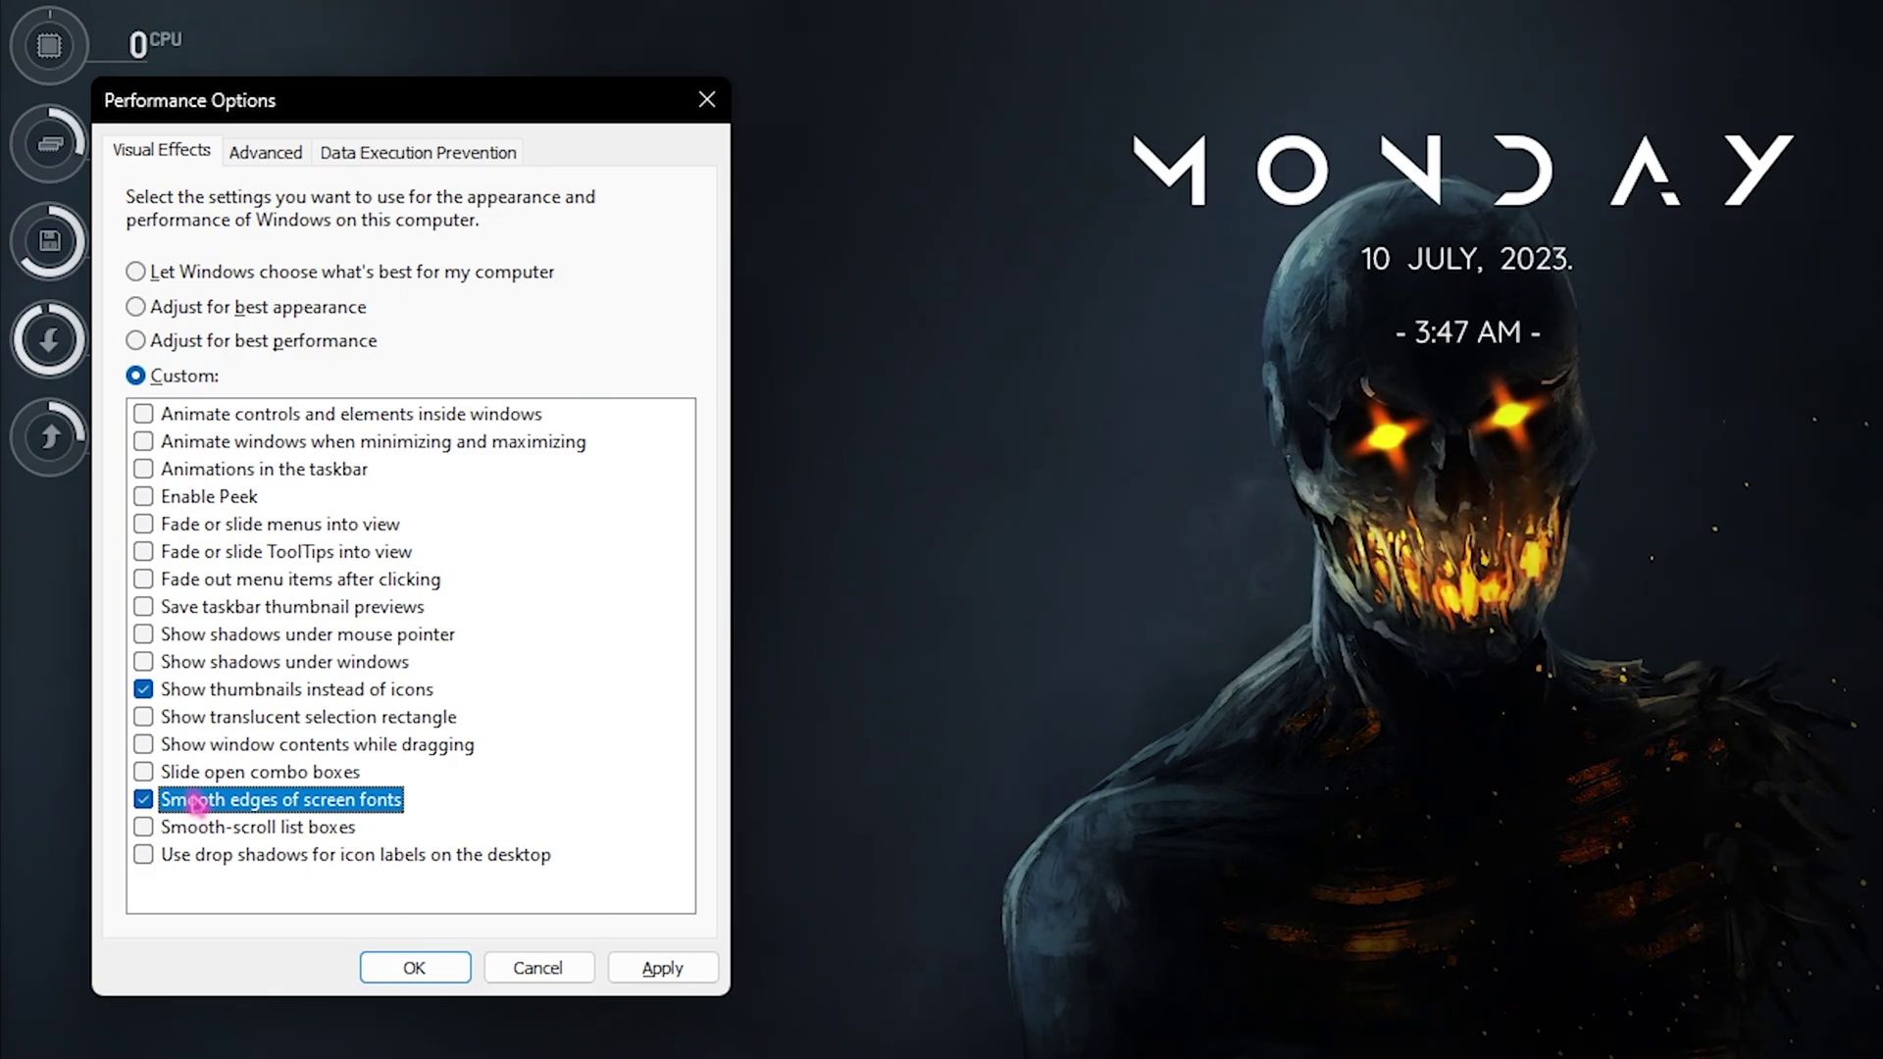
pyautogui.click(274, 154)
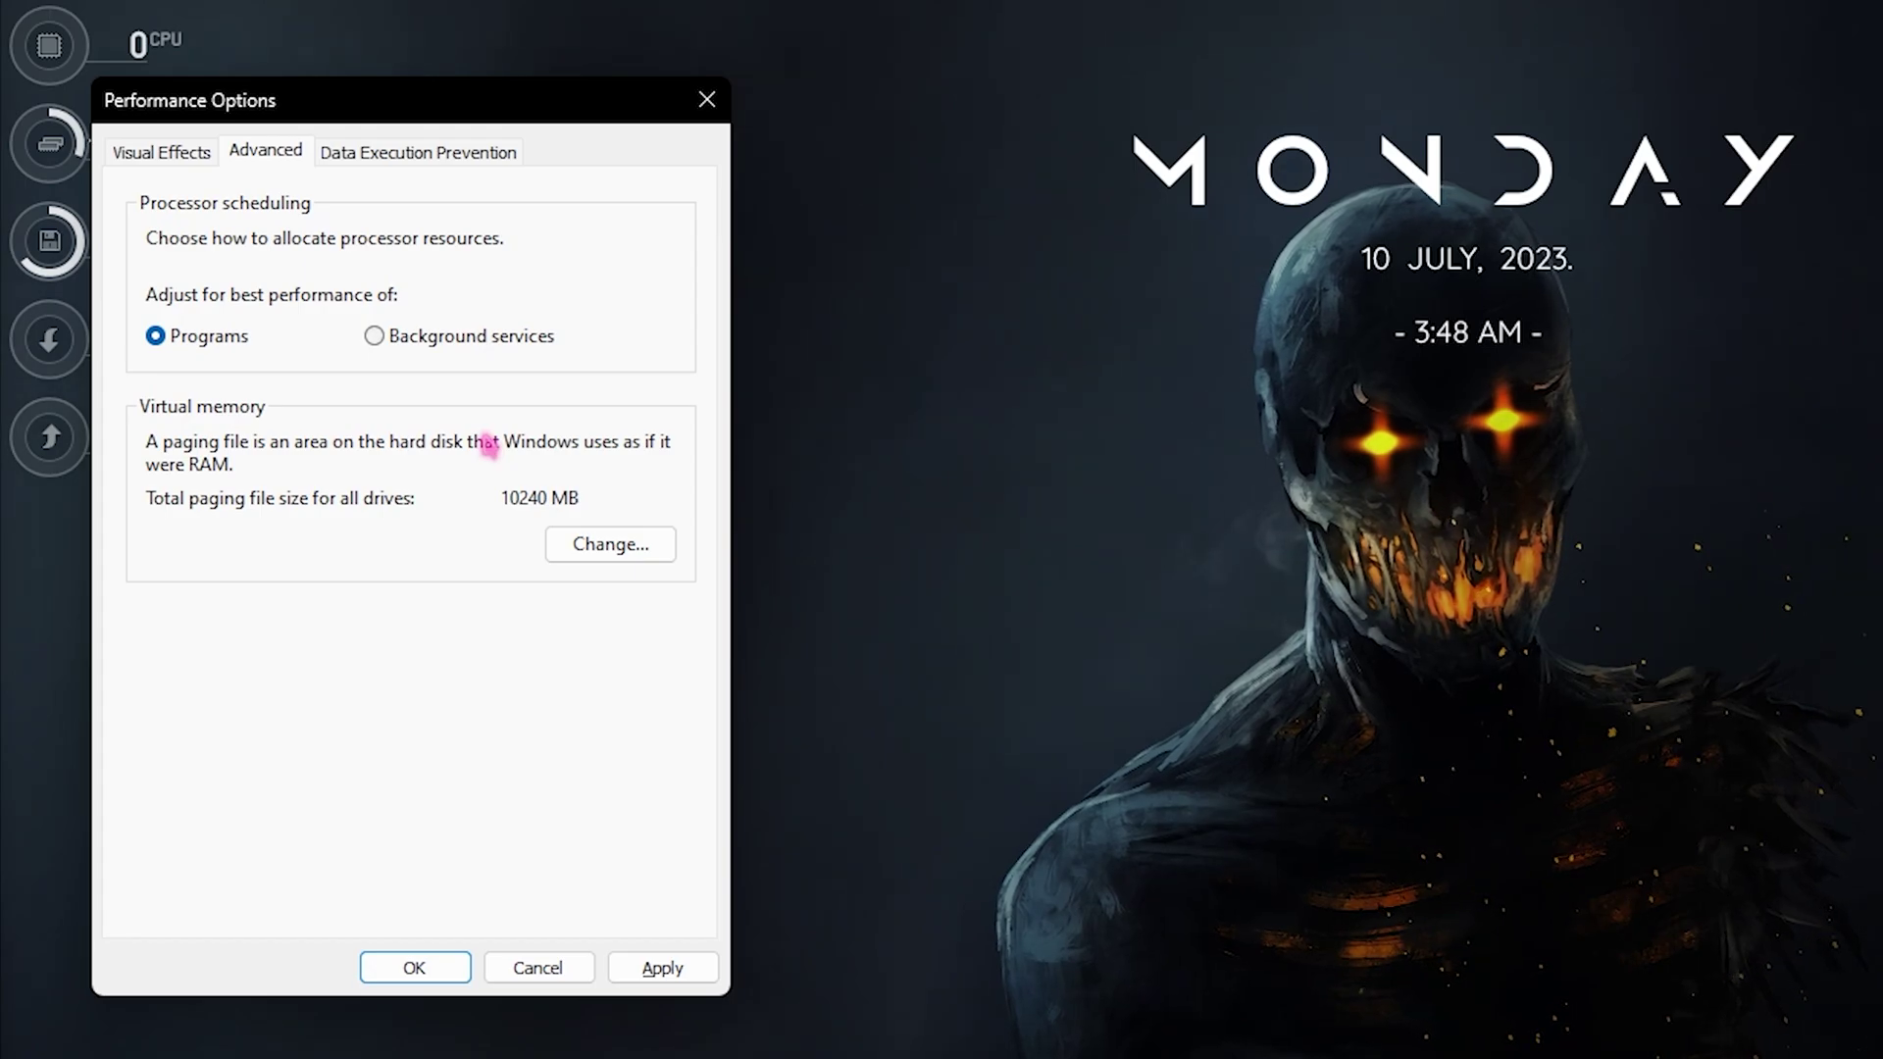
pyautogui.click(413, 967)
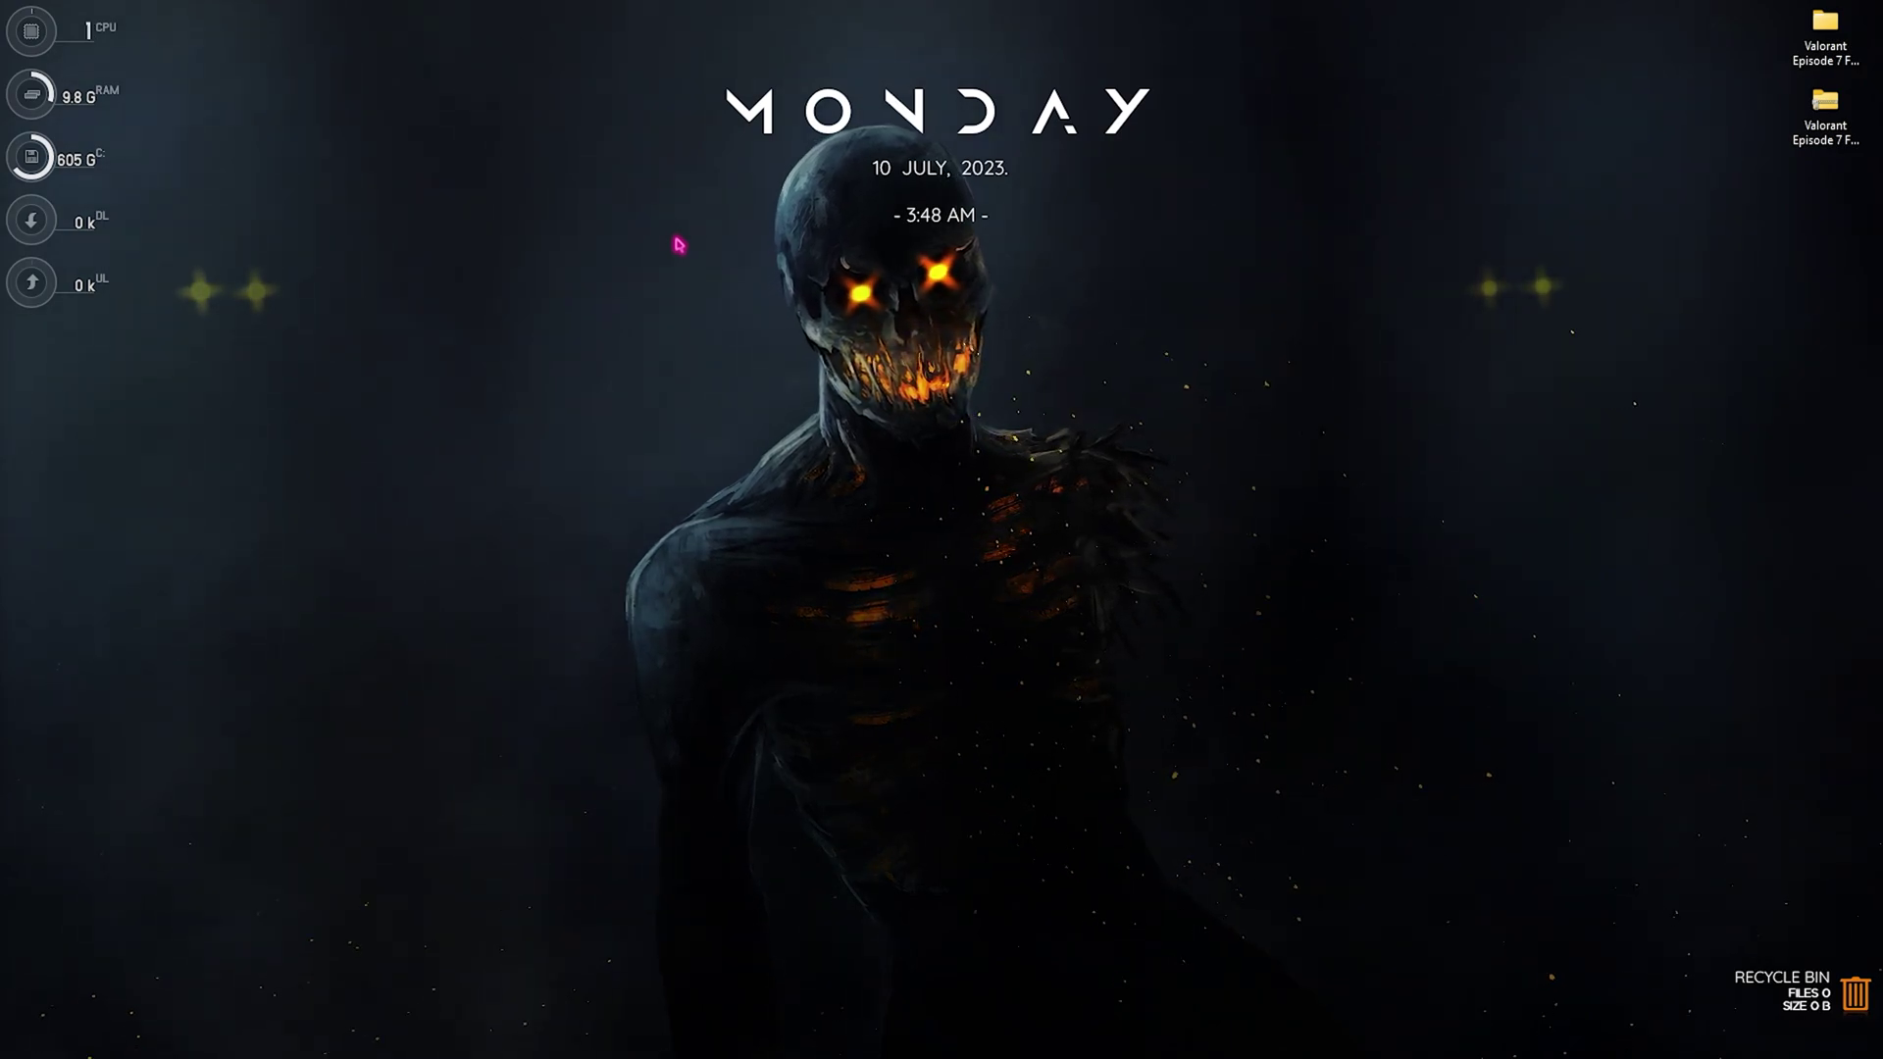
# Run msconfig, set the number of processors to 24 in the advanced boot options, and exit System Configuration without restarting
pyautogui.press('super+r')
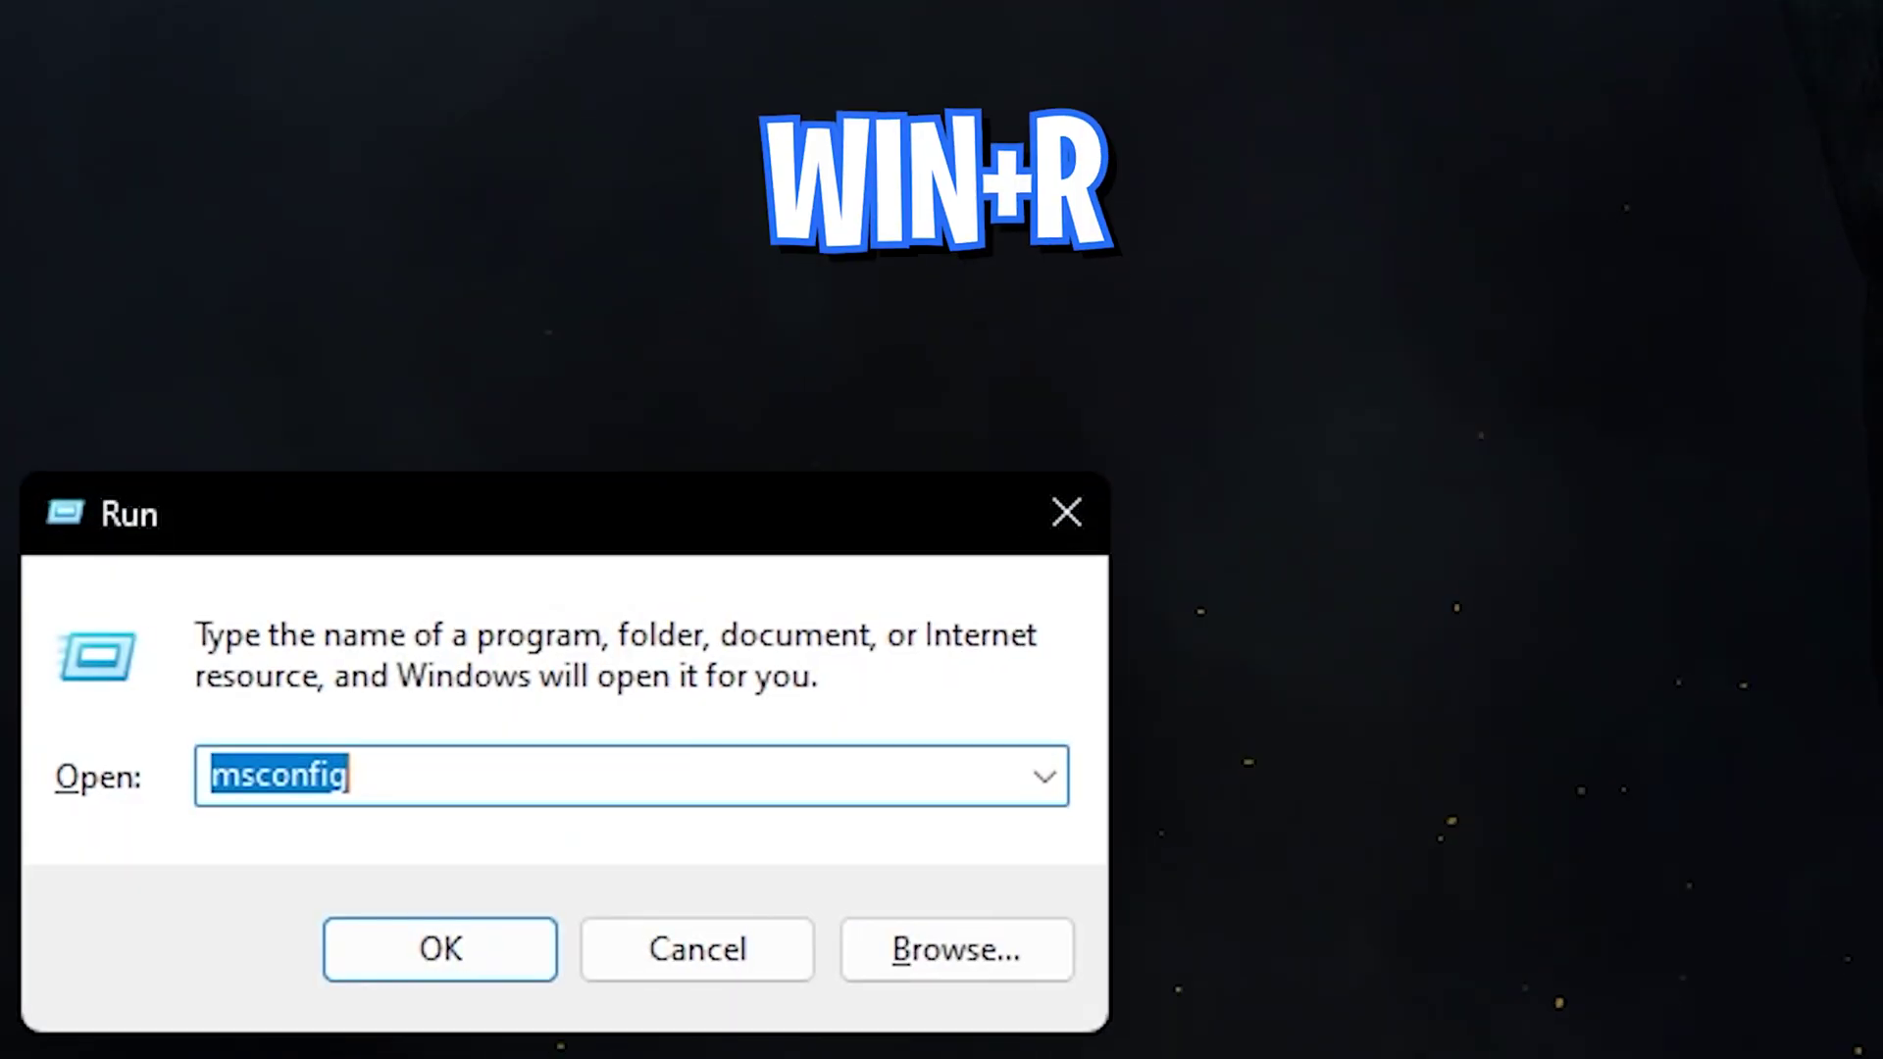
pyautogui.press('Return')
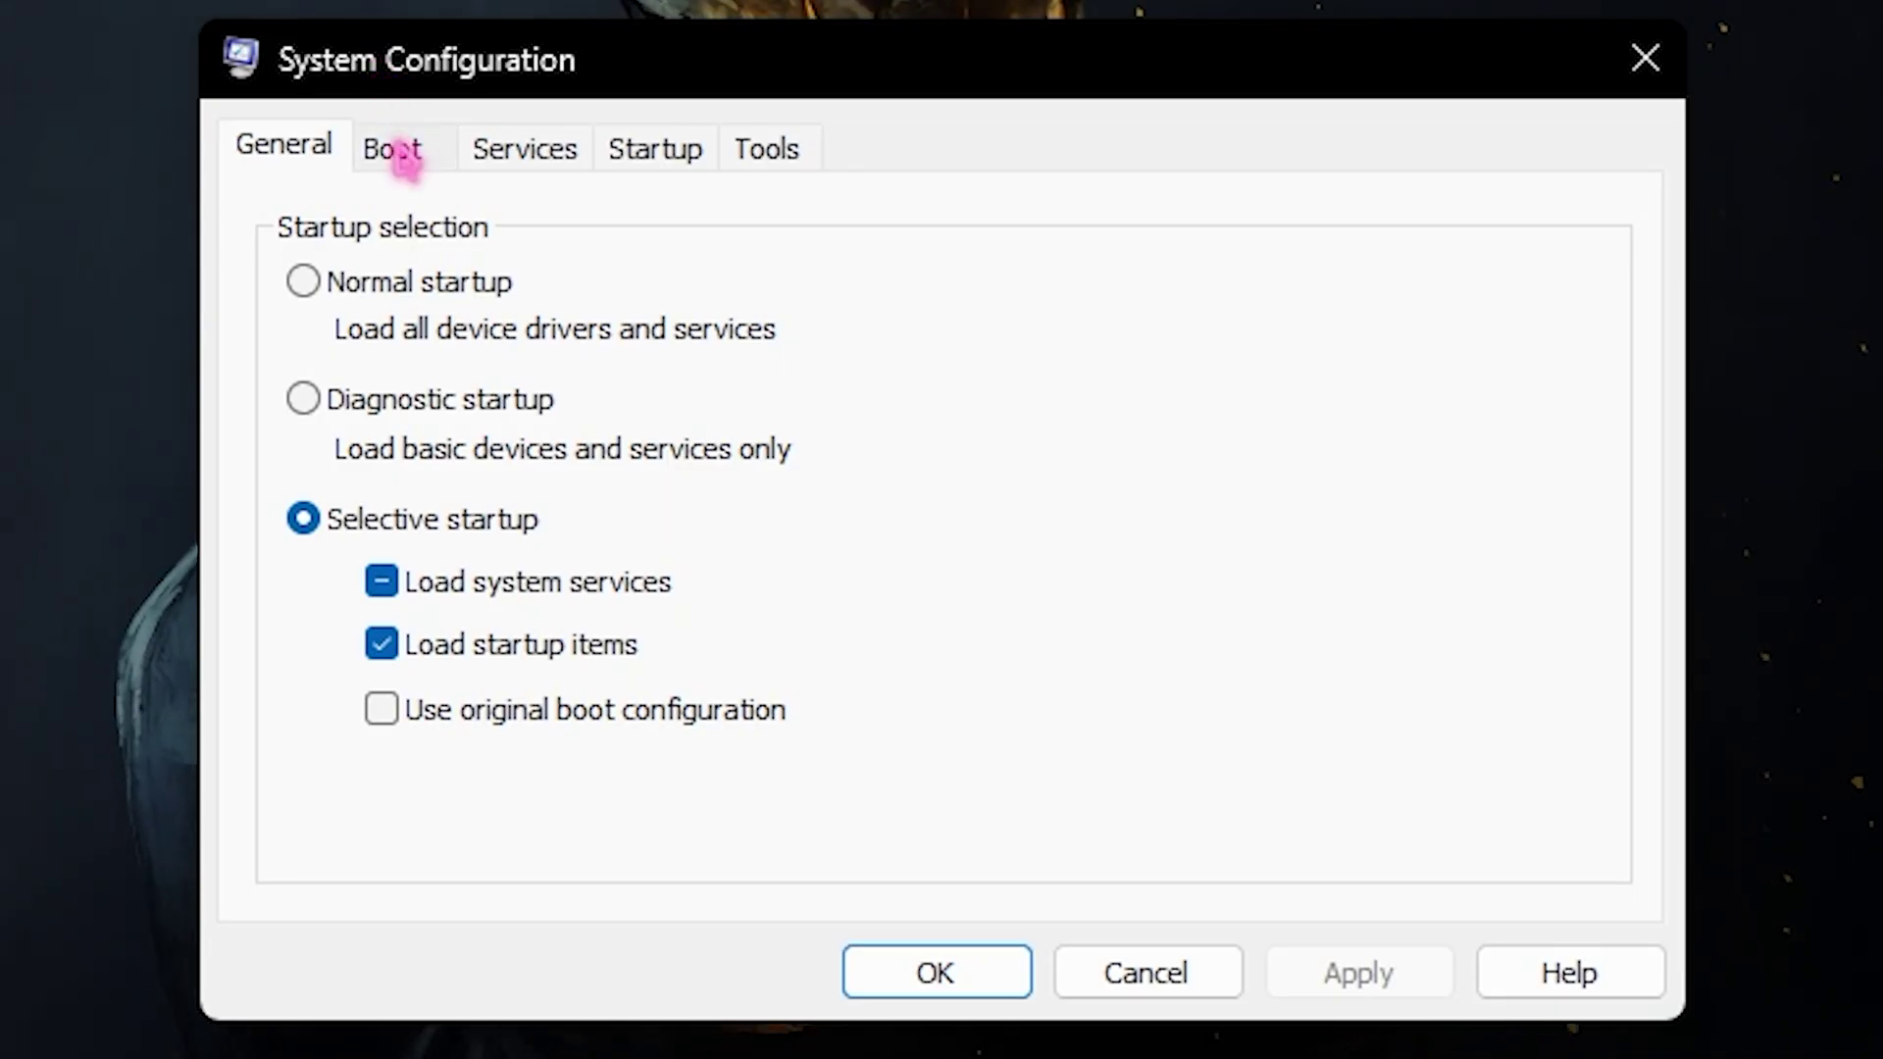
pyautogui.click(404, 157)
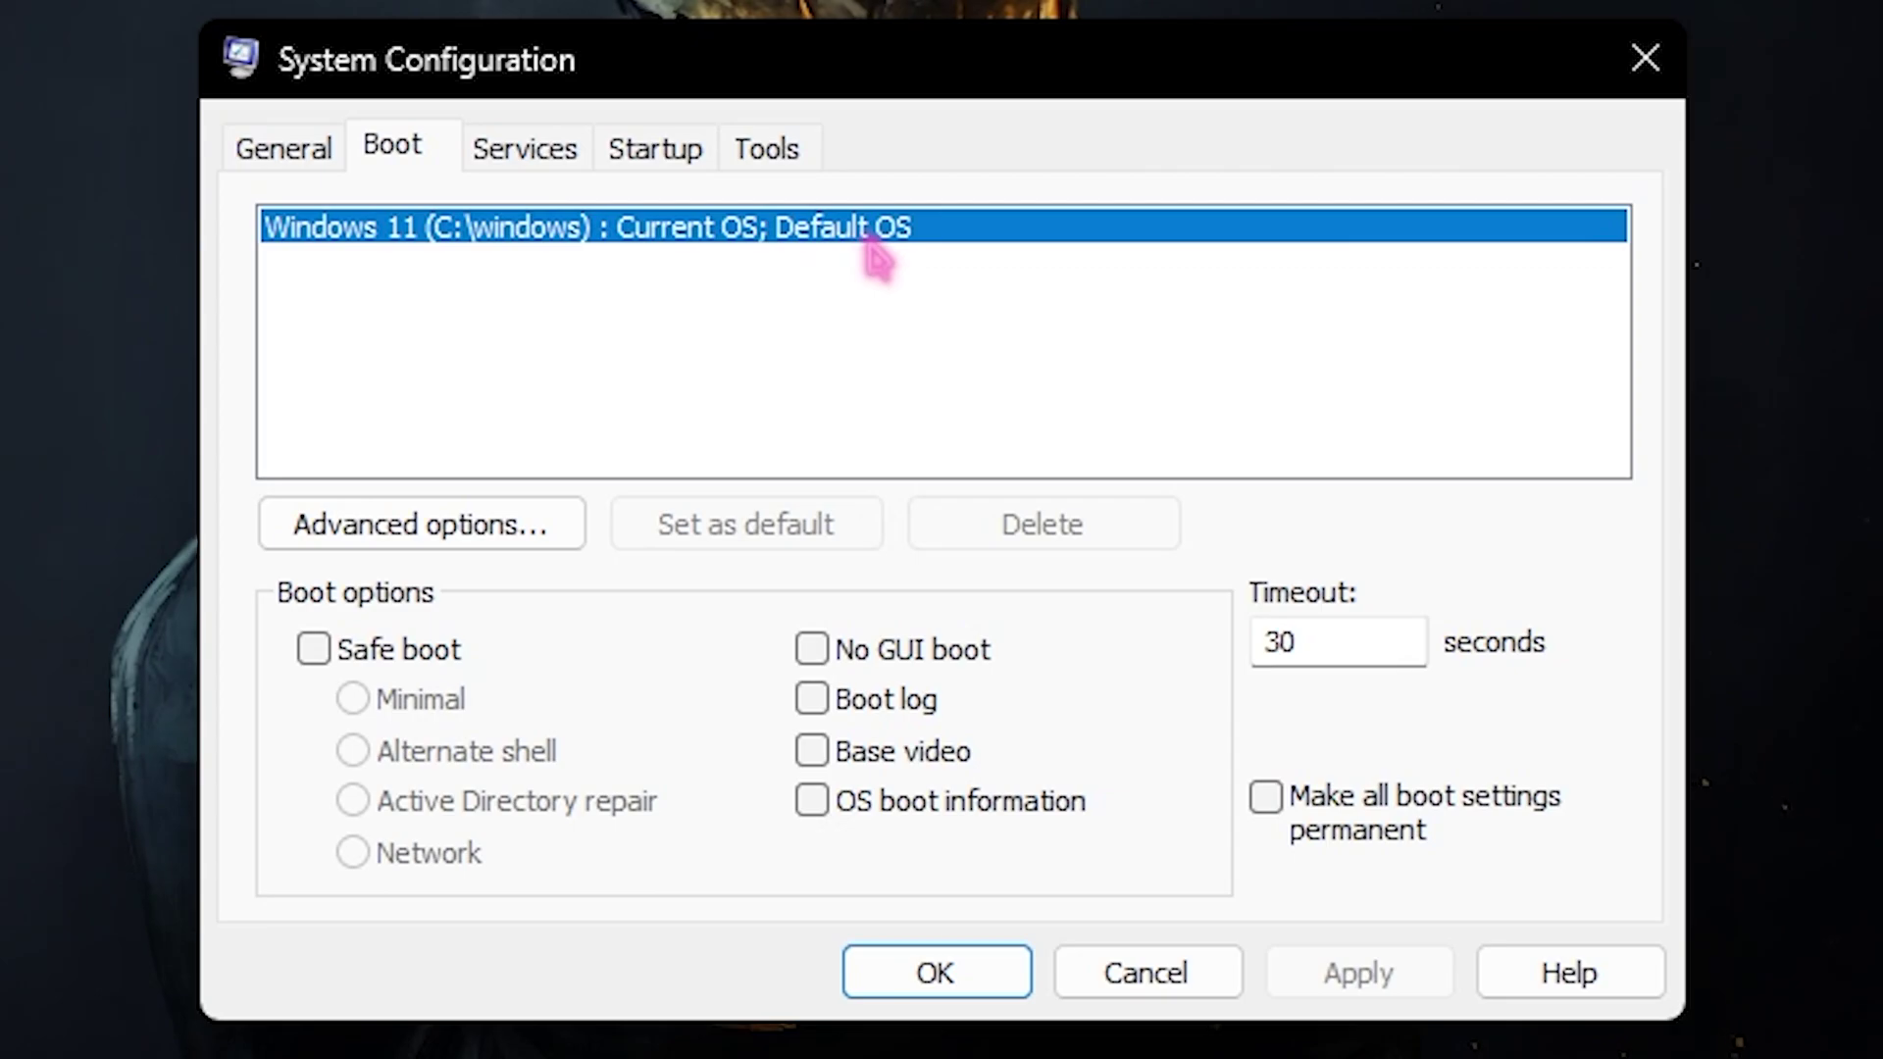
pyautogui.click(351, 536)
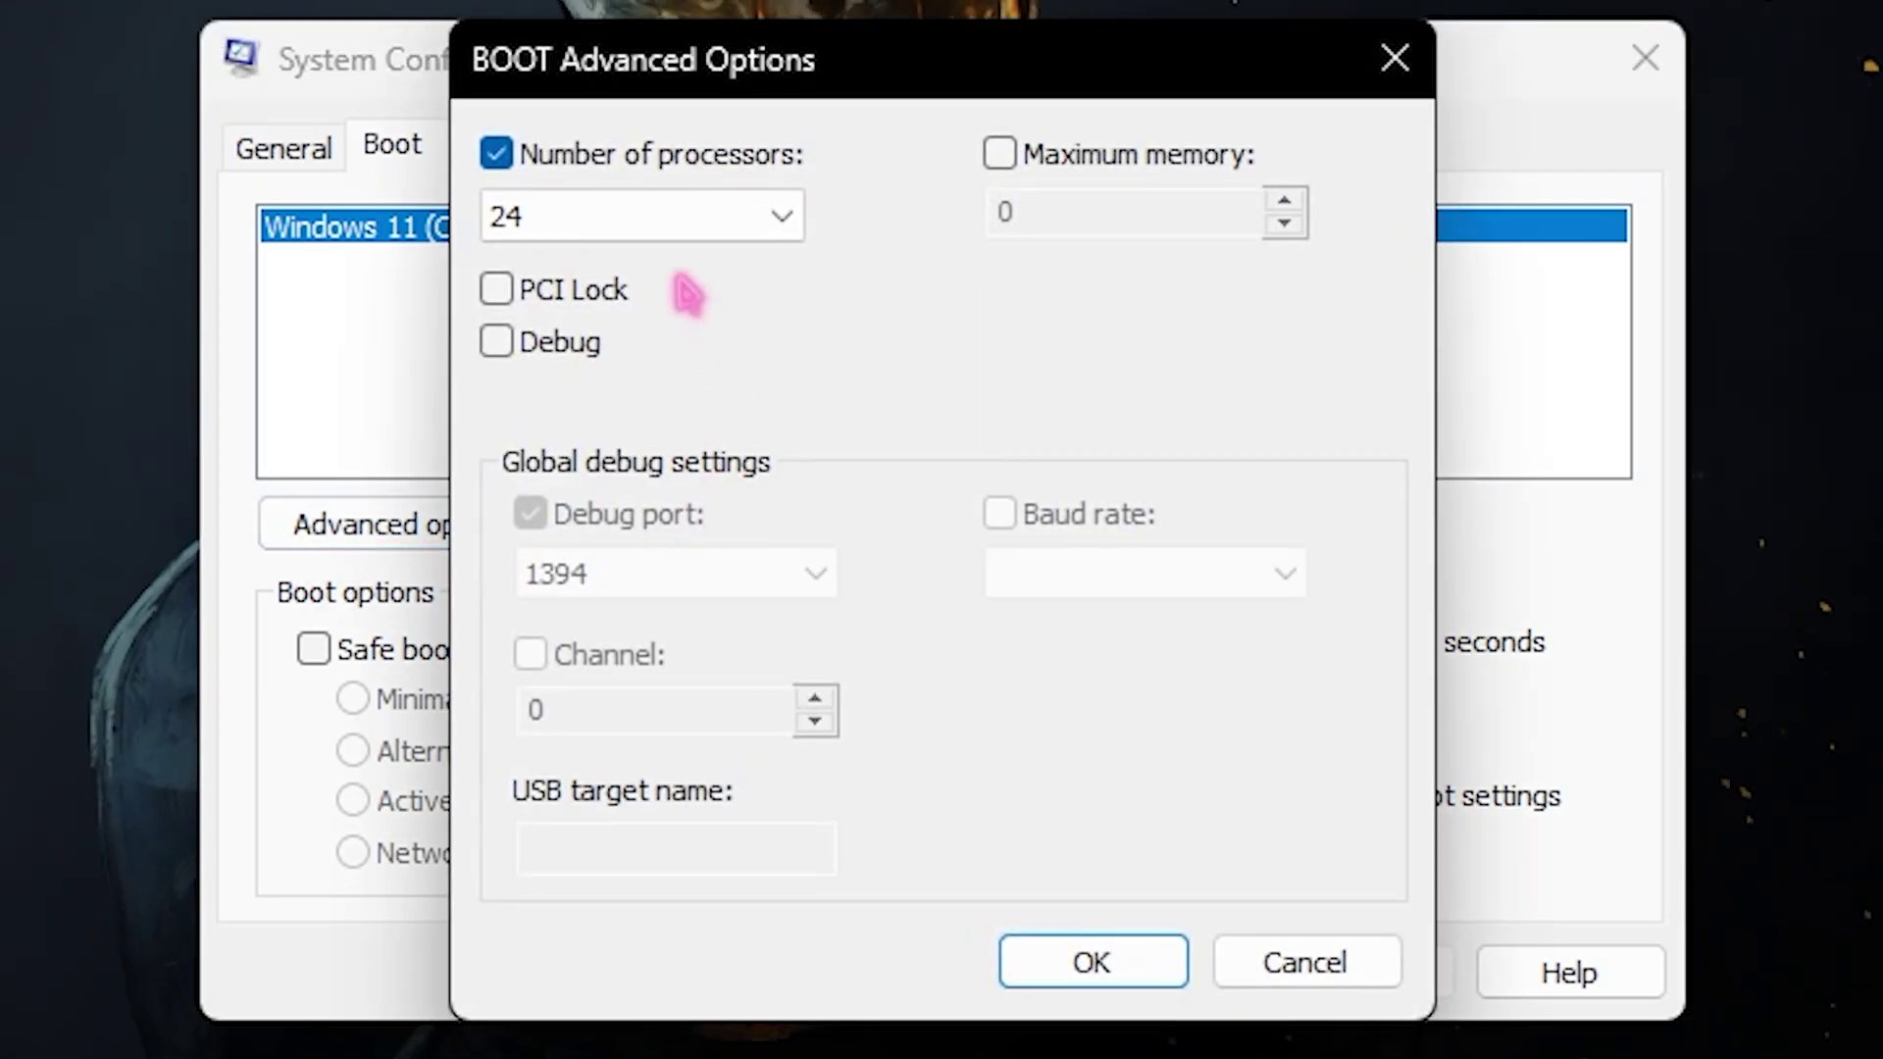
pyautogui.click(651, 201)
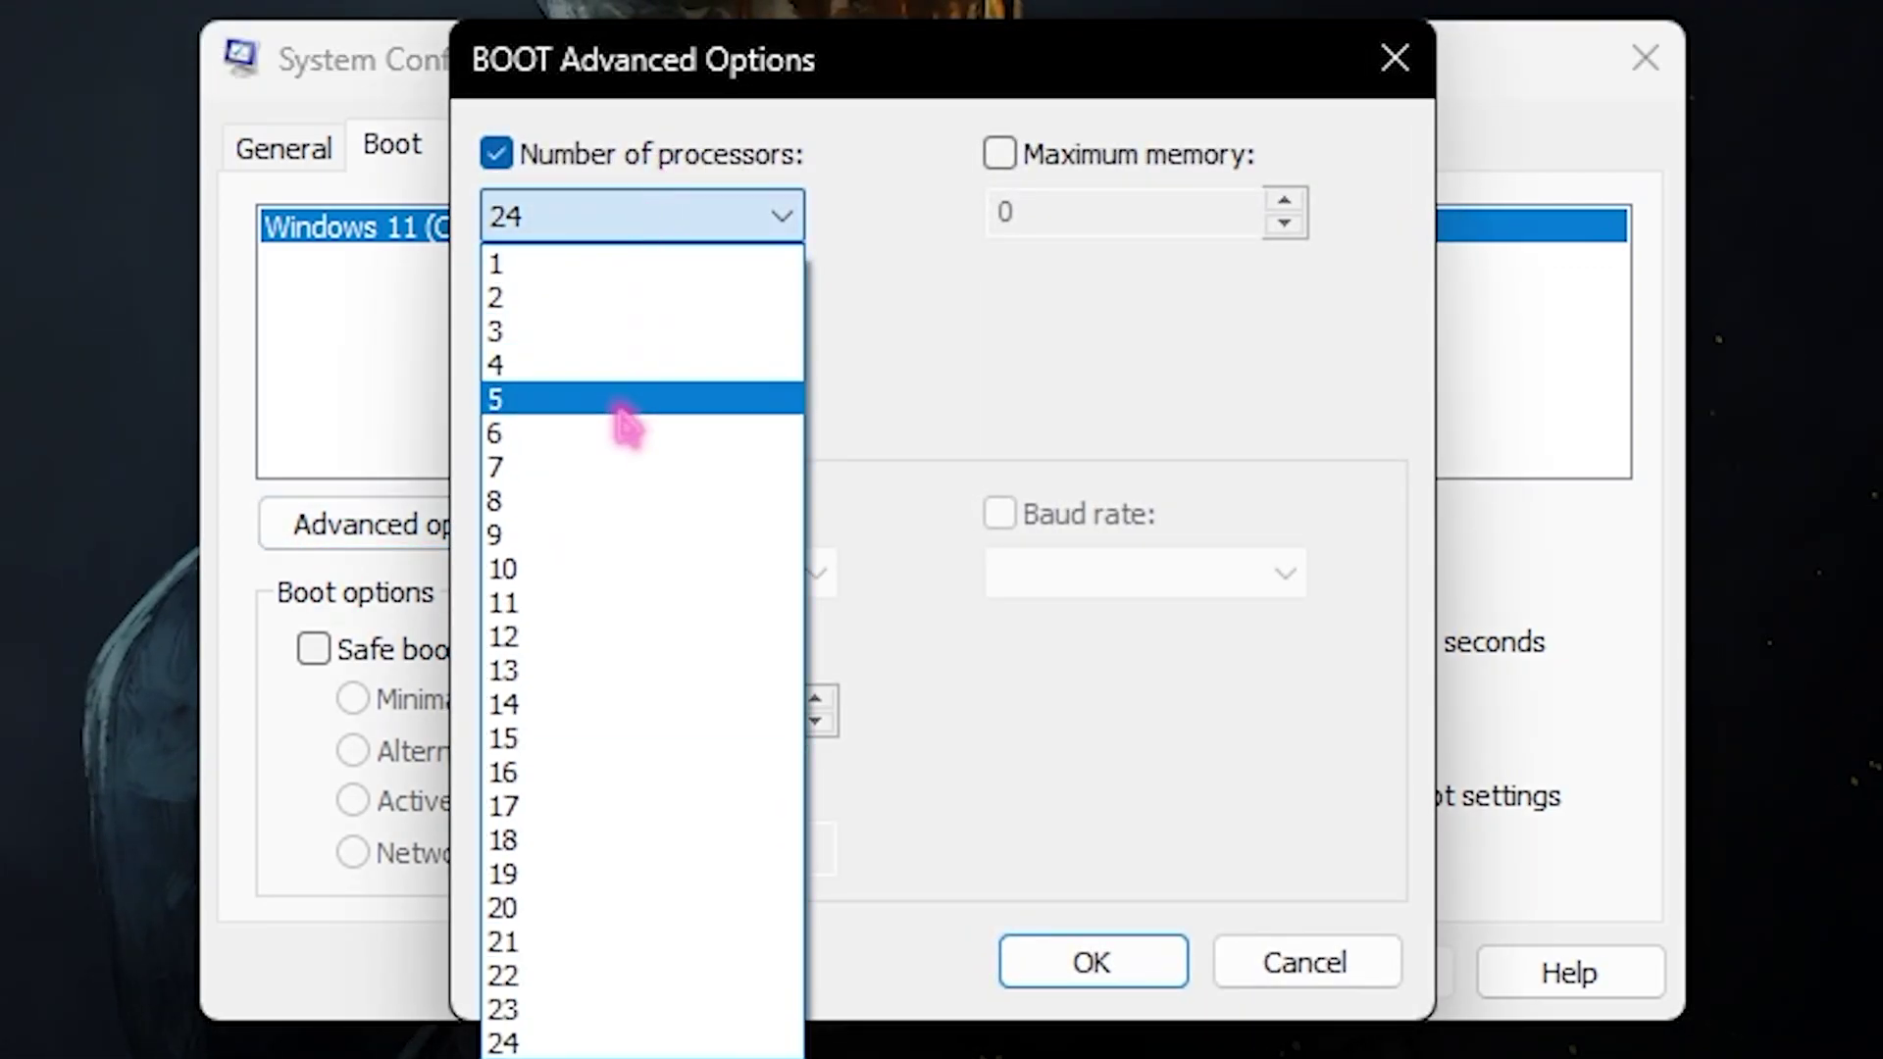
pyautogui.click(546, 1038)
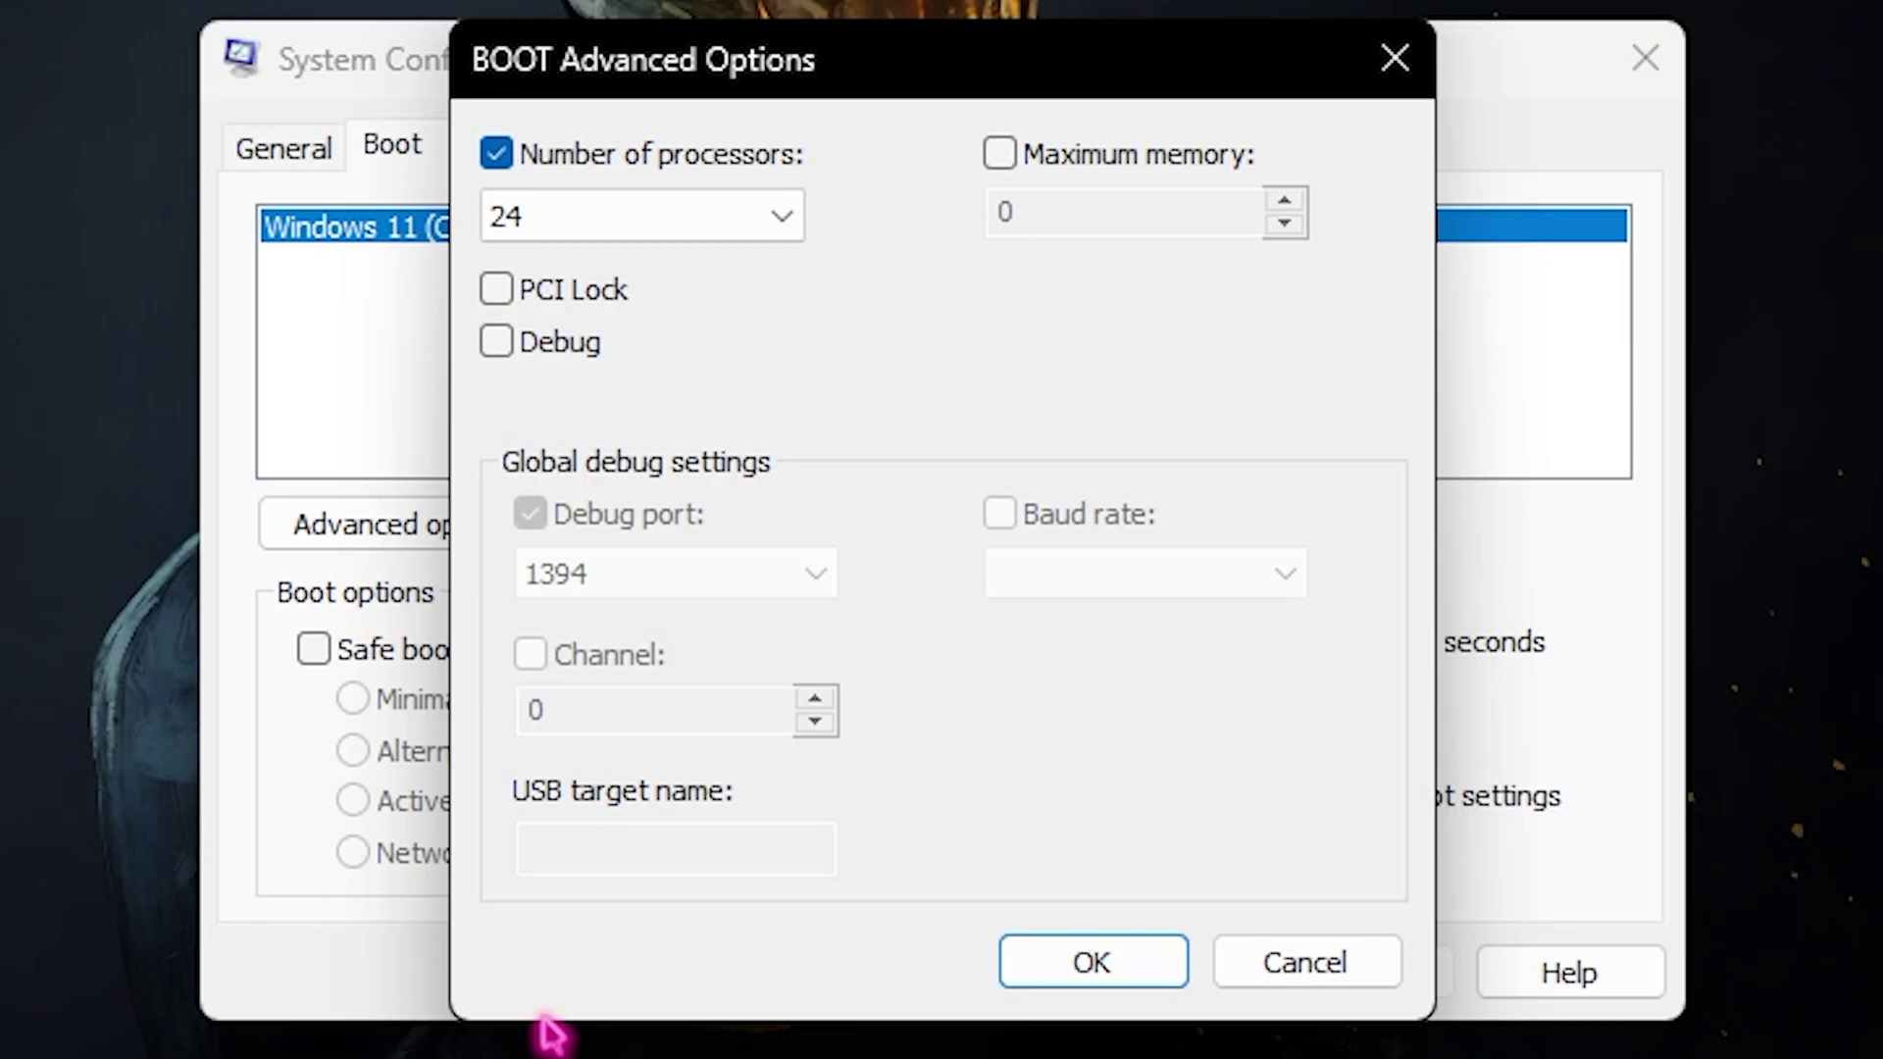
pyautogui.click(1064, 961)
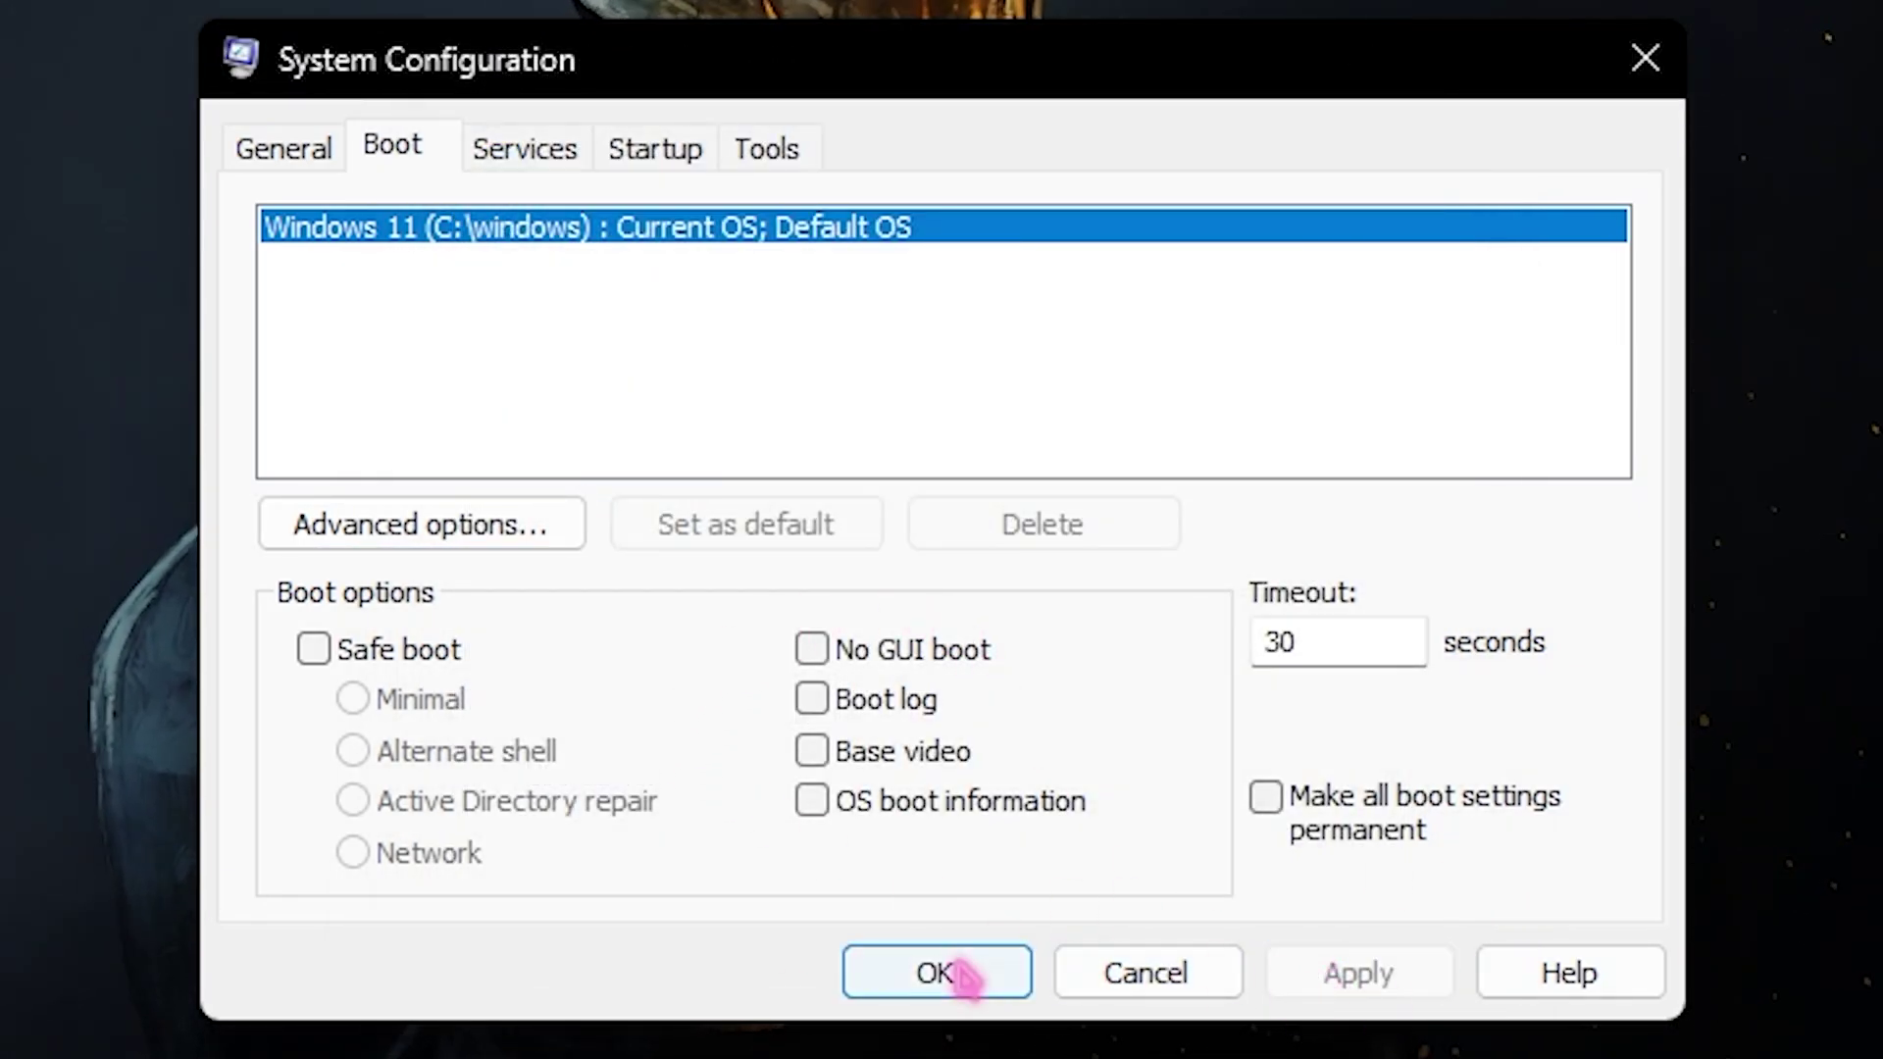
pyautogui.click(946, 972)
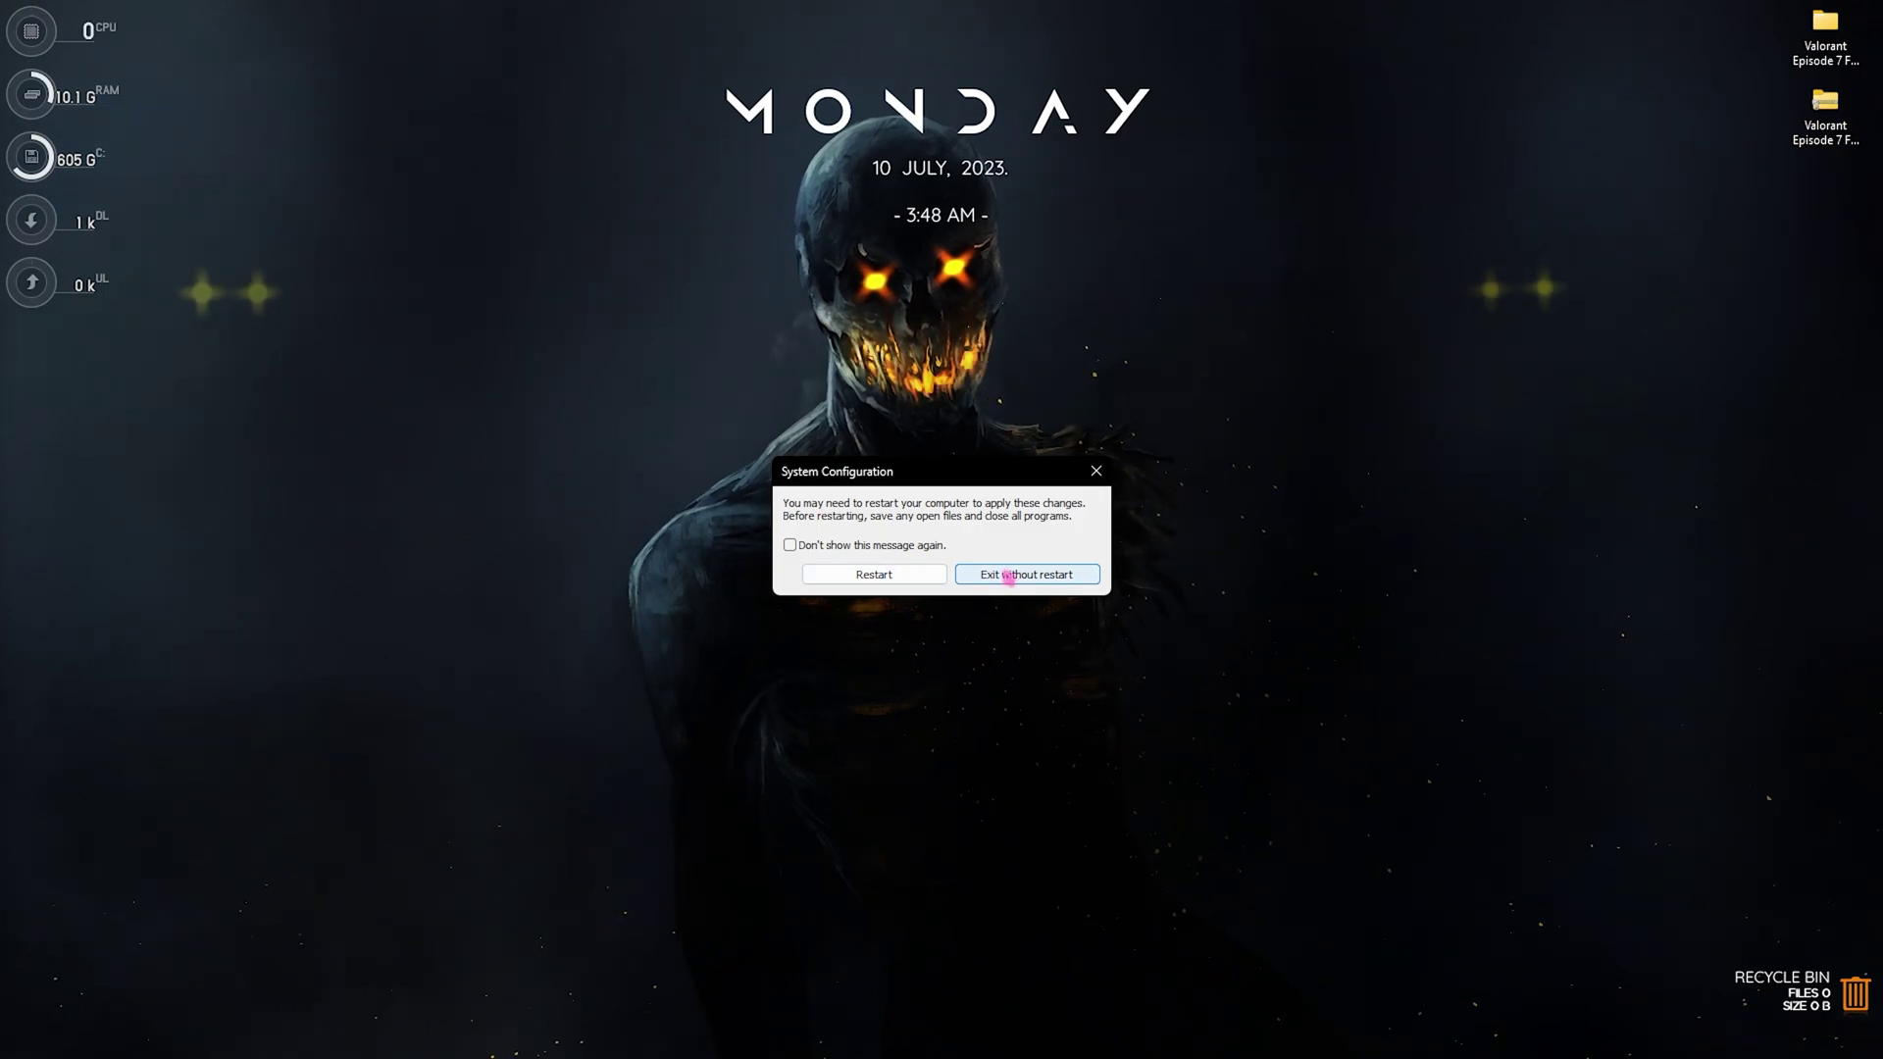
pyautogui.click(1008, 576)
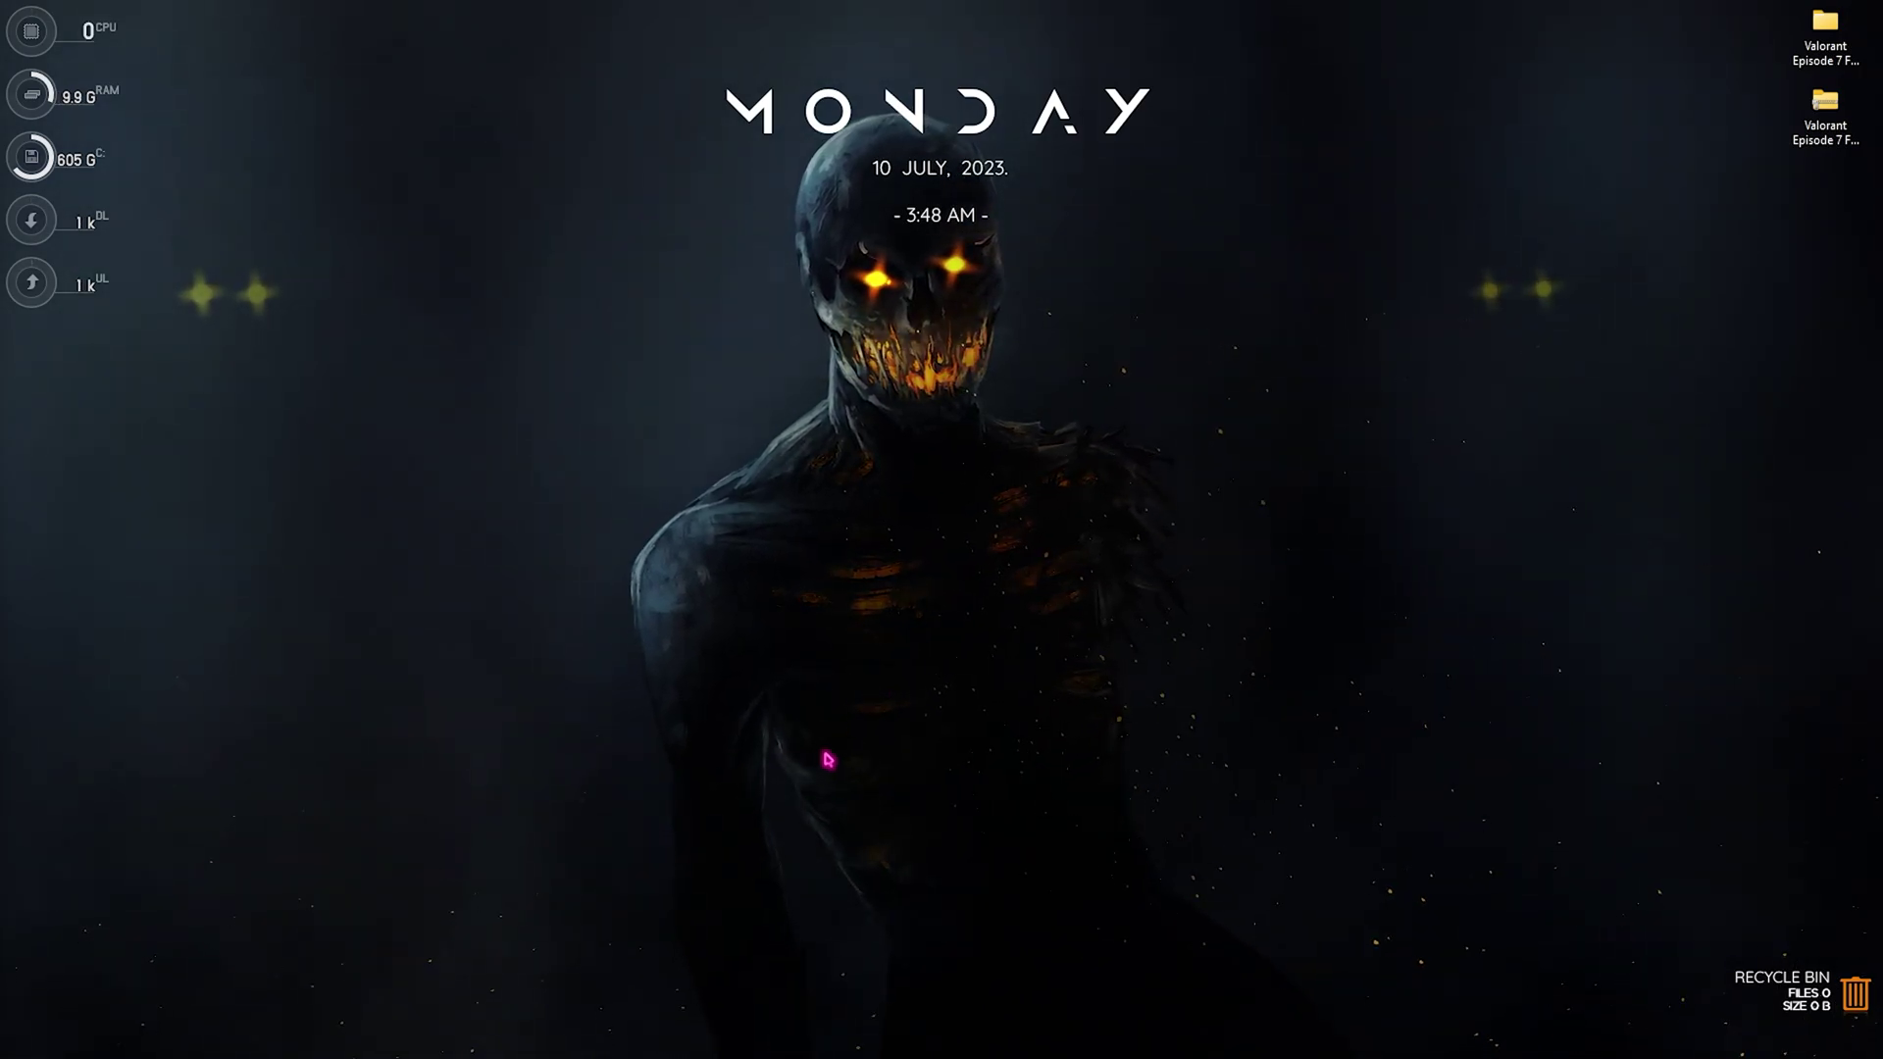
# Open the Local Disk (C:) properties from This PC and bring up its error-checking and optimization tools
pyautogui.click(941, 1035)
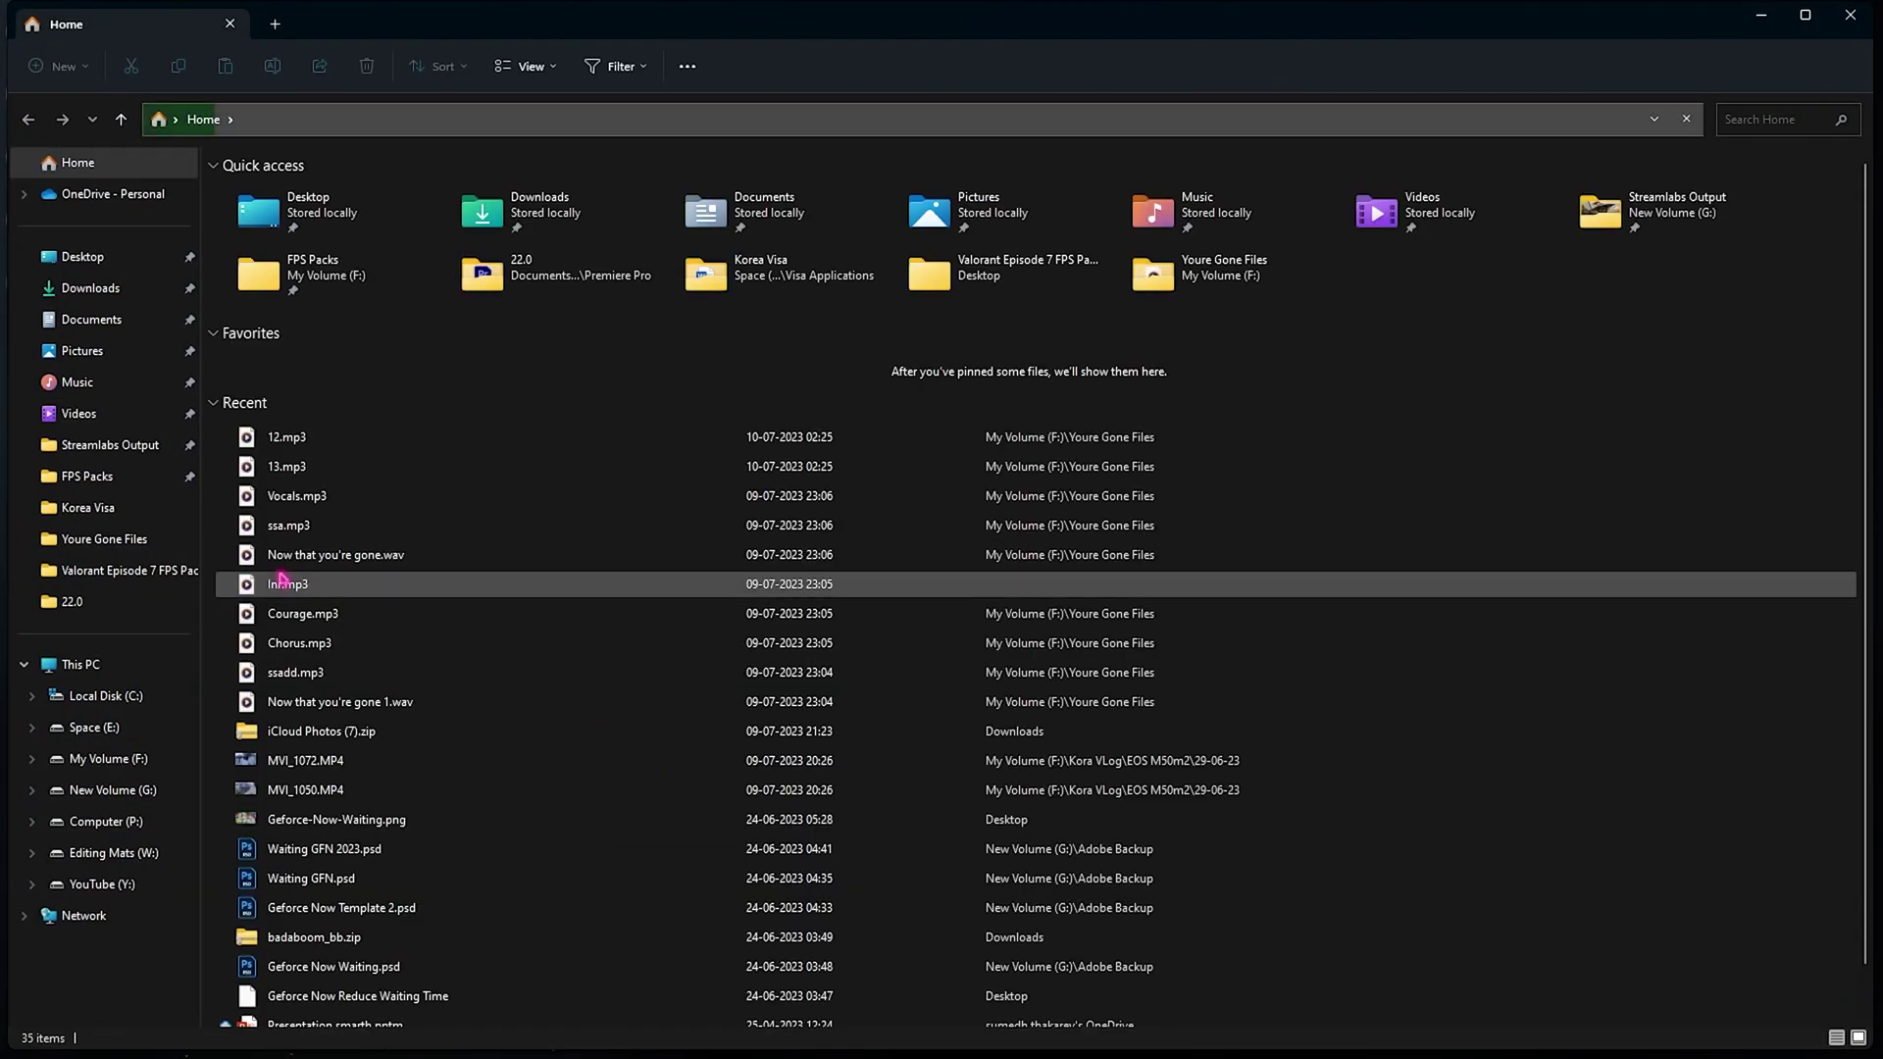
pyautogui.click(120, 667)
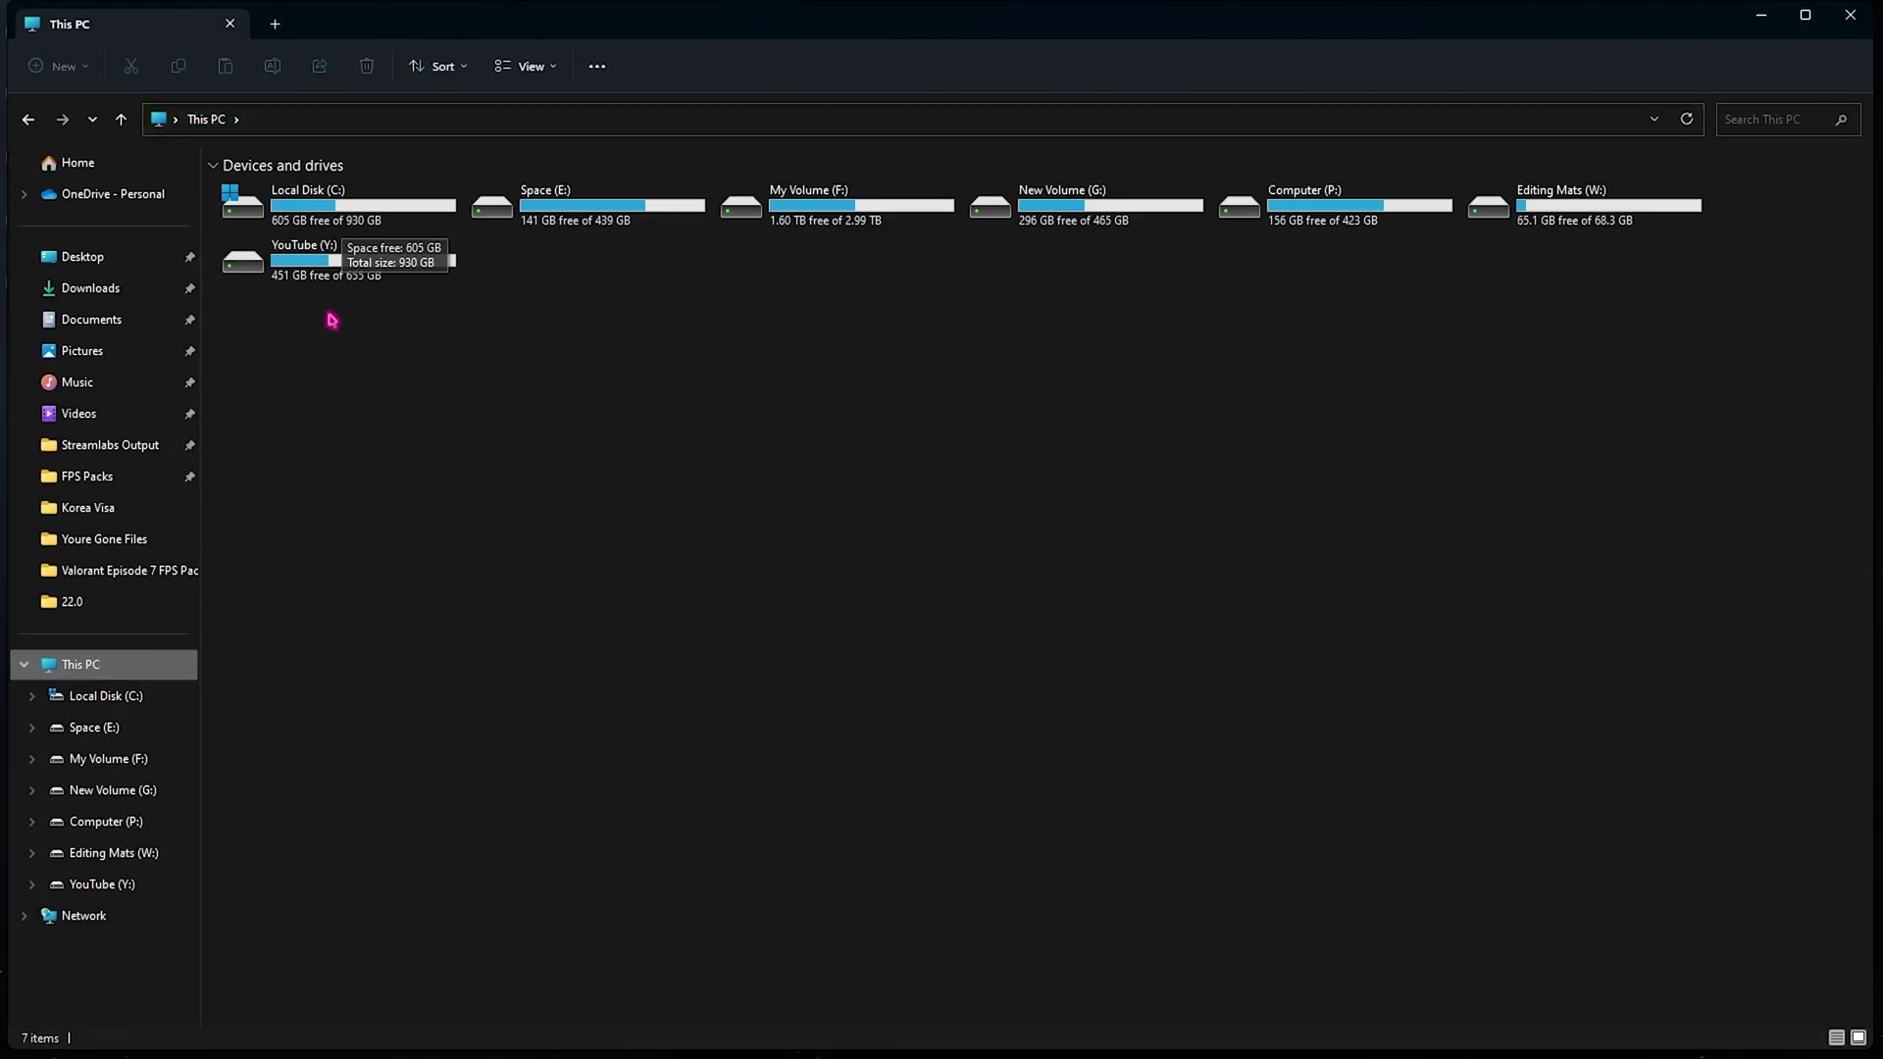
pyautogui.click(301, 213)
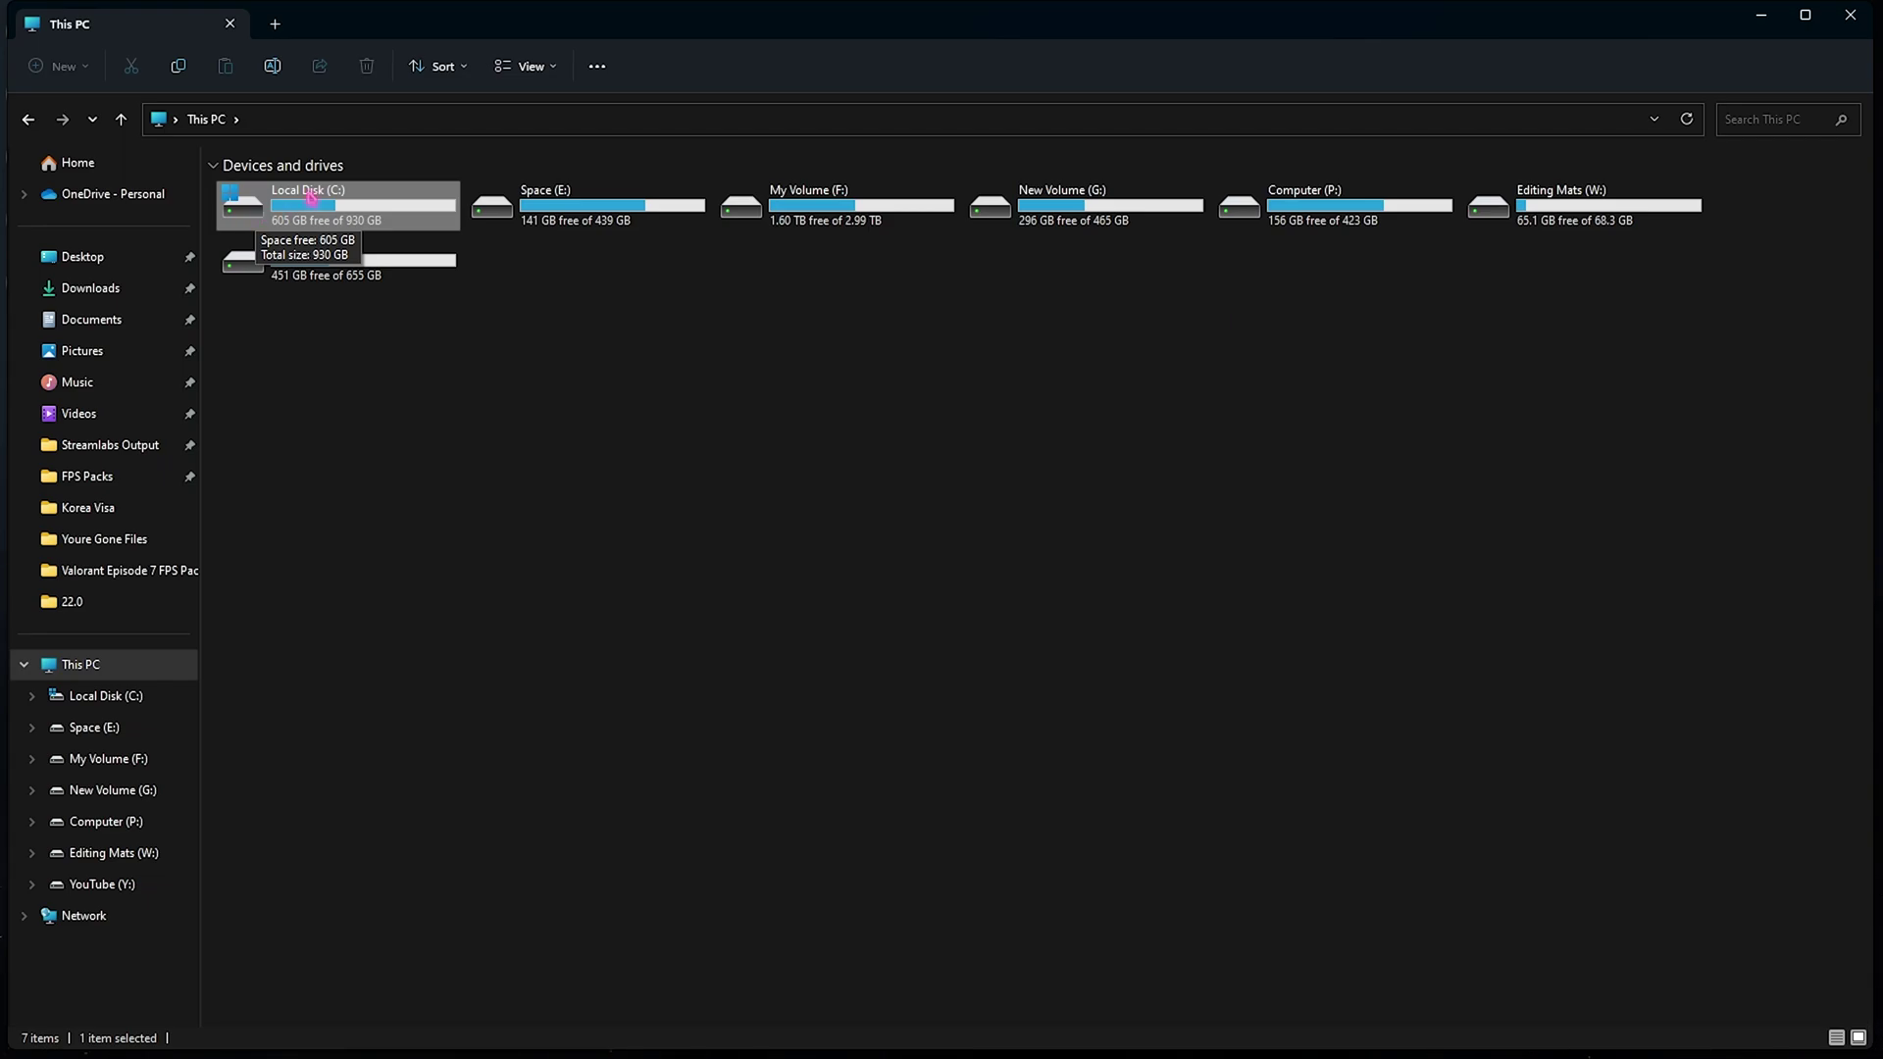
pyautogui.rightClick(310, 196)
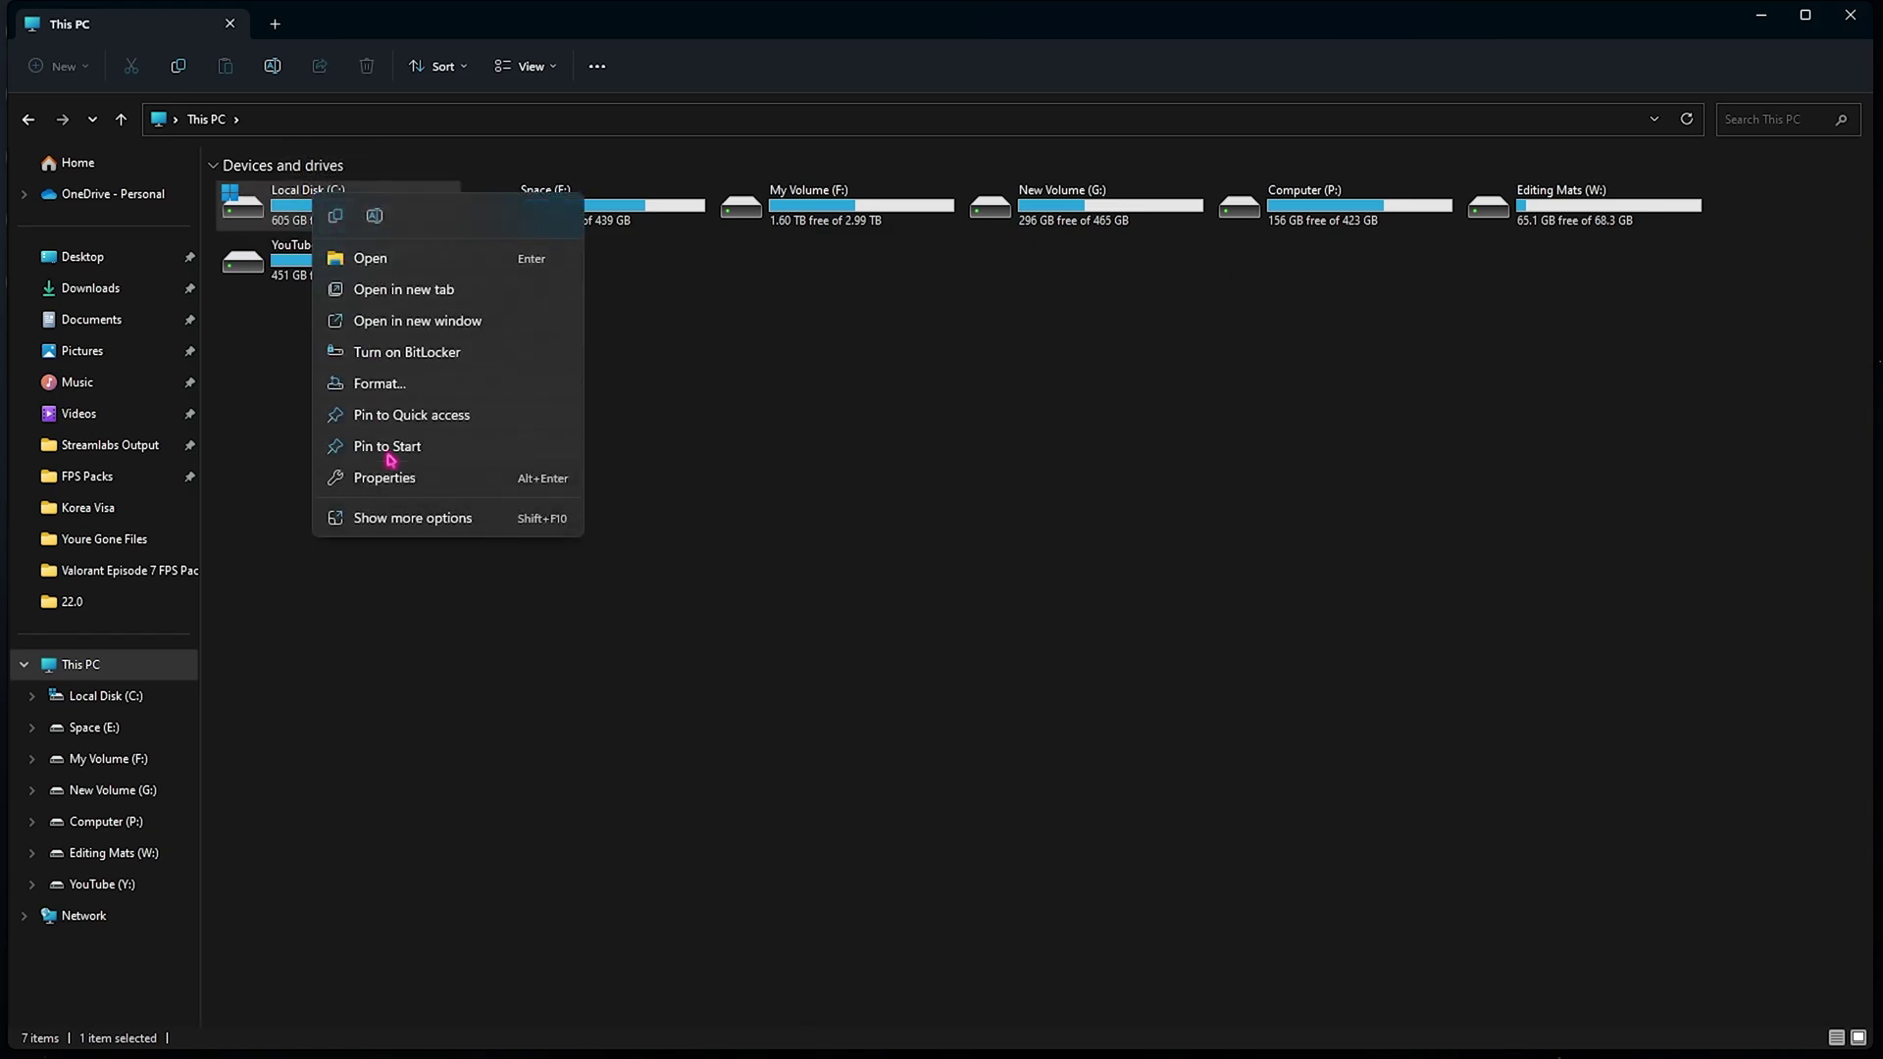
pyautogui.click(397, 518)
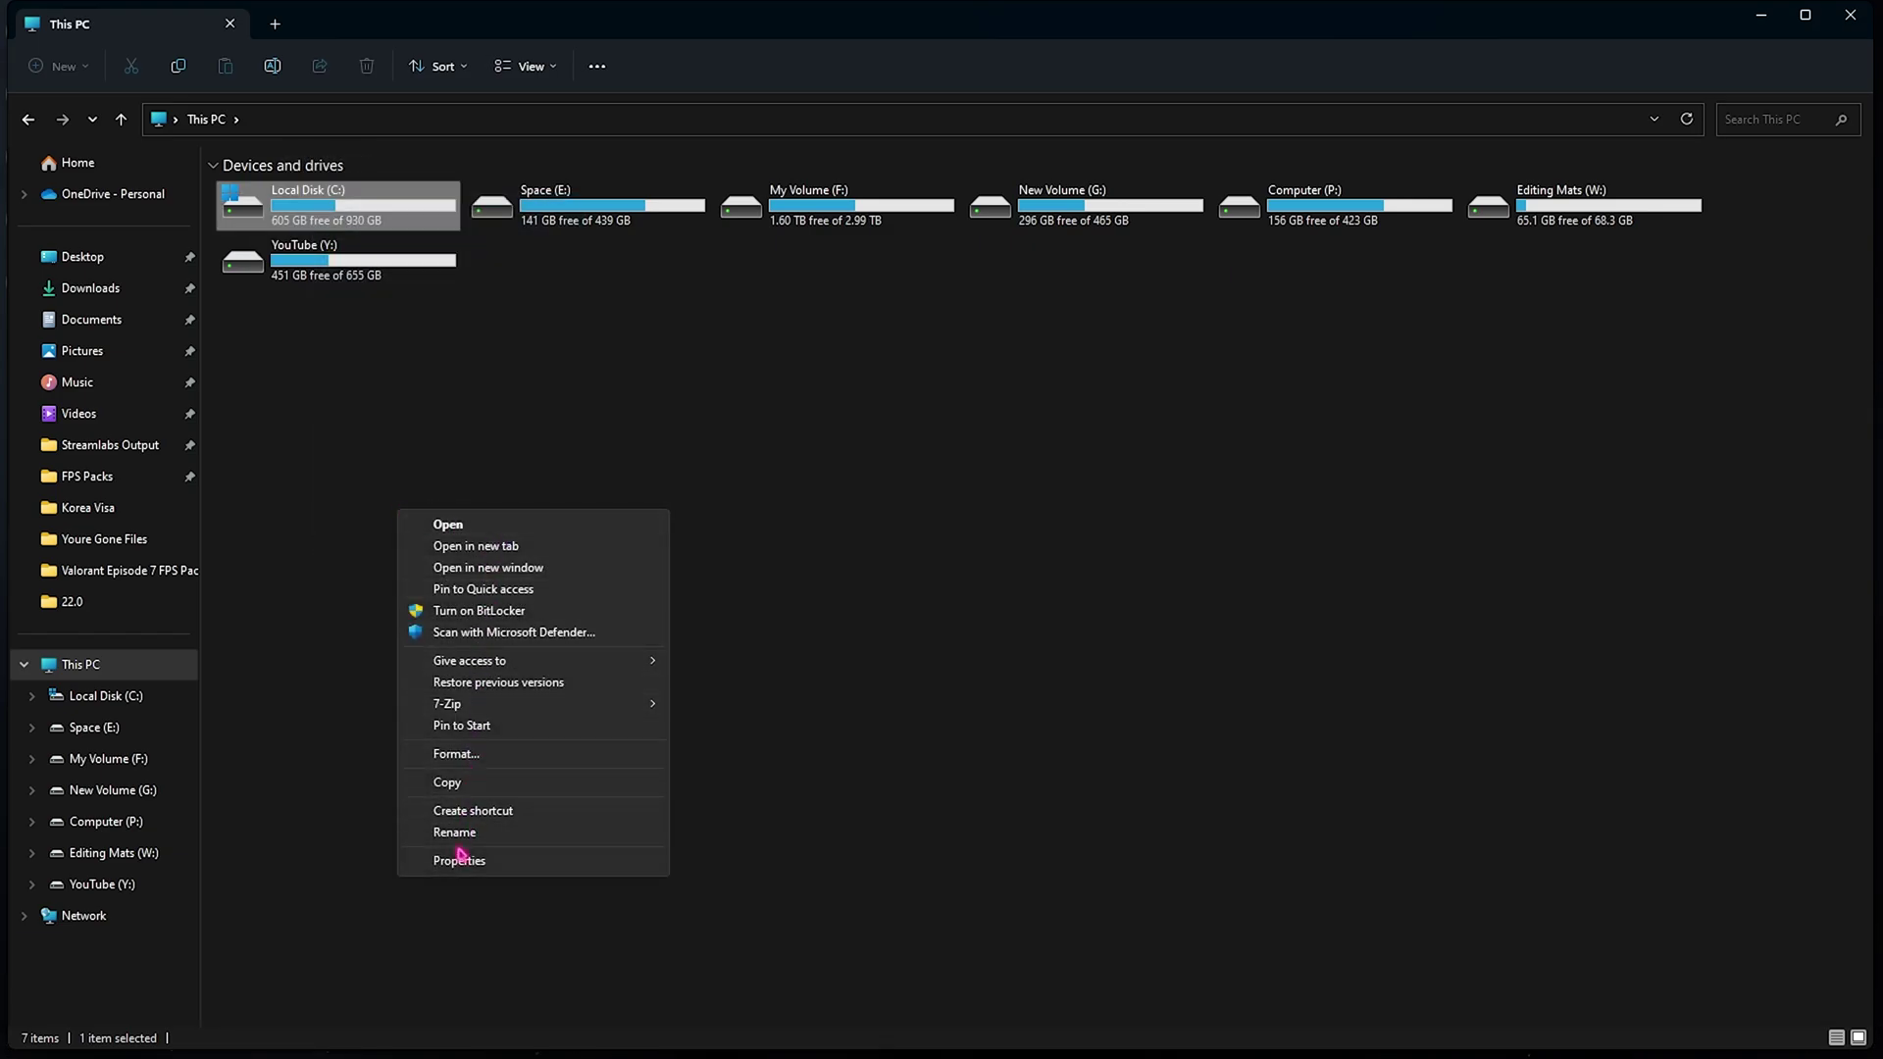
pyautogui.click(510, 861)
pyautogui.moveTo(651, 542); pyautogui.dragTo(651, 281)
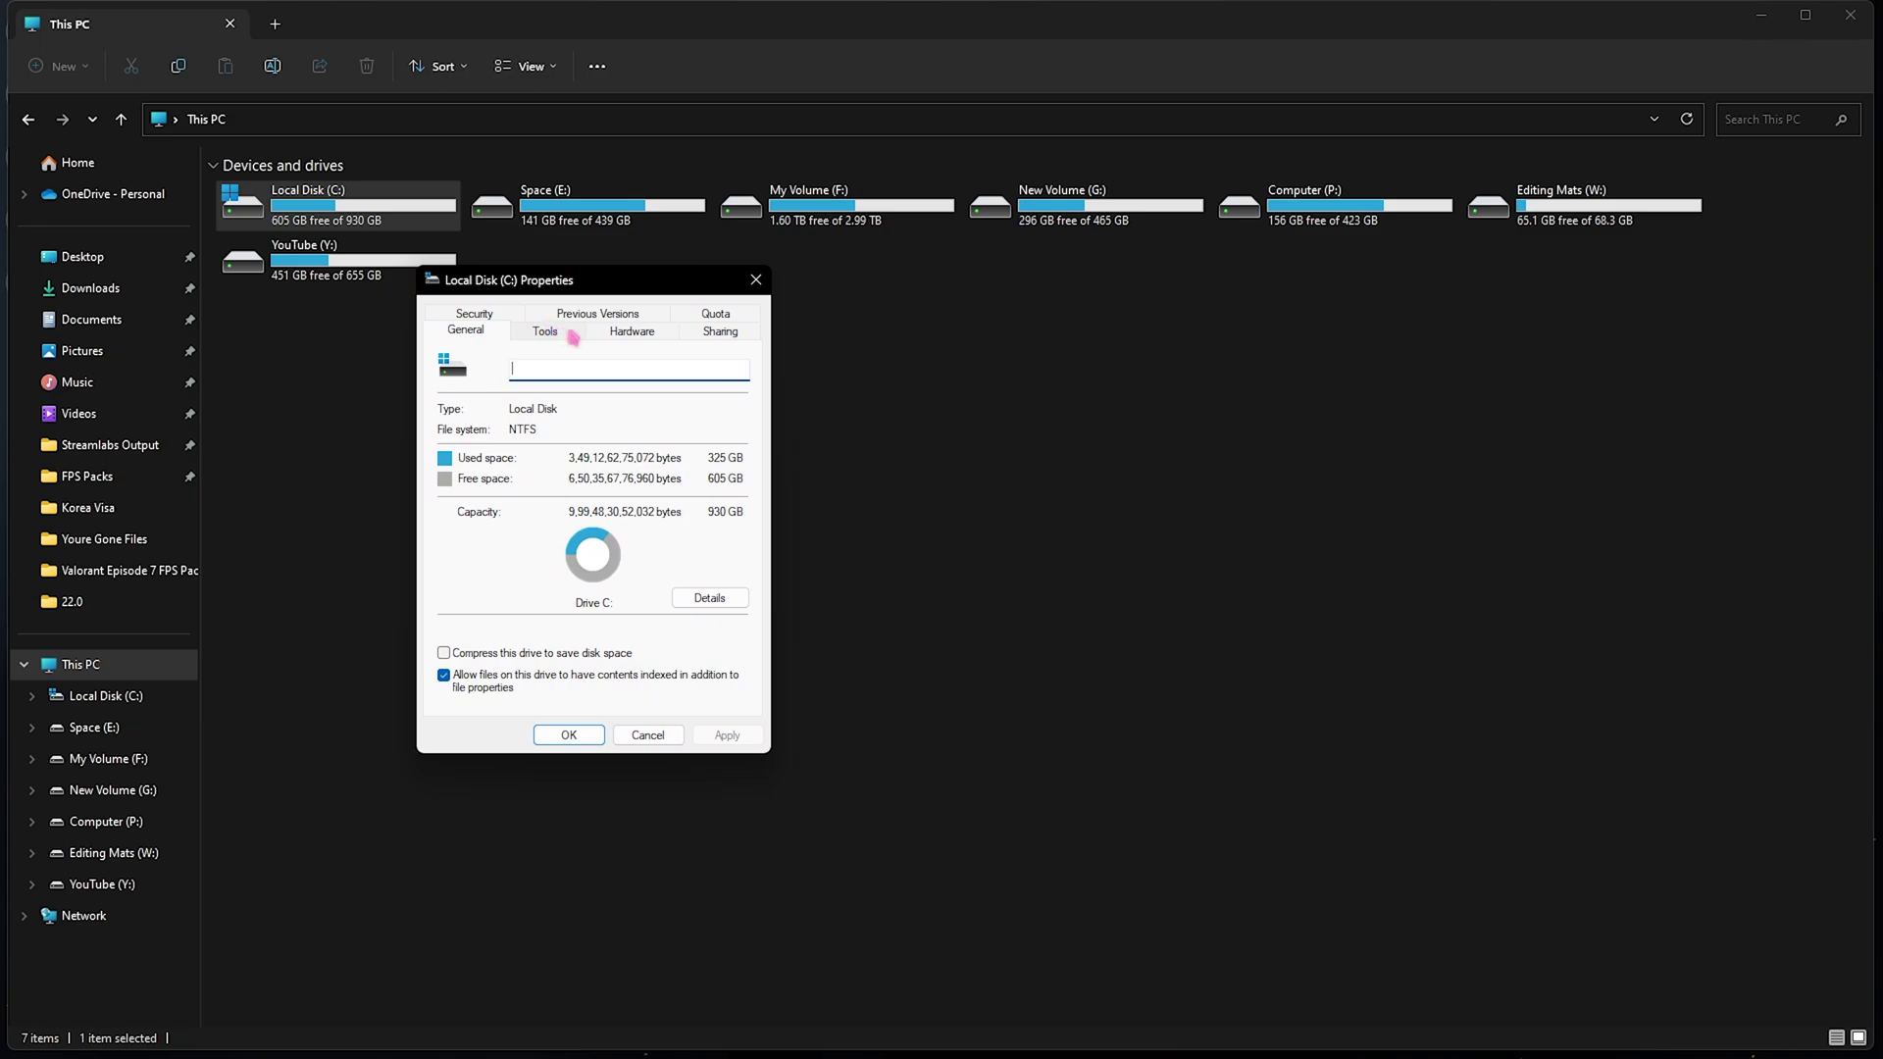
pyautogui.click(545, 330)
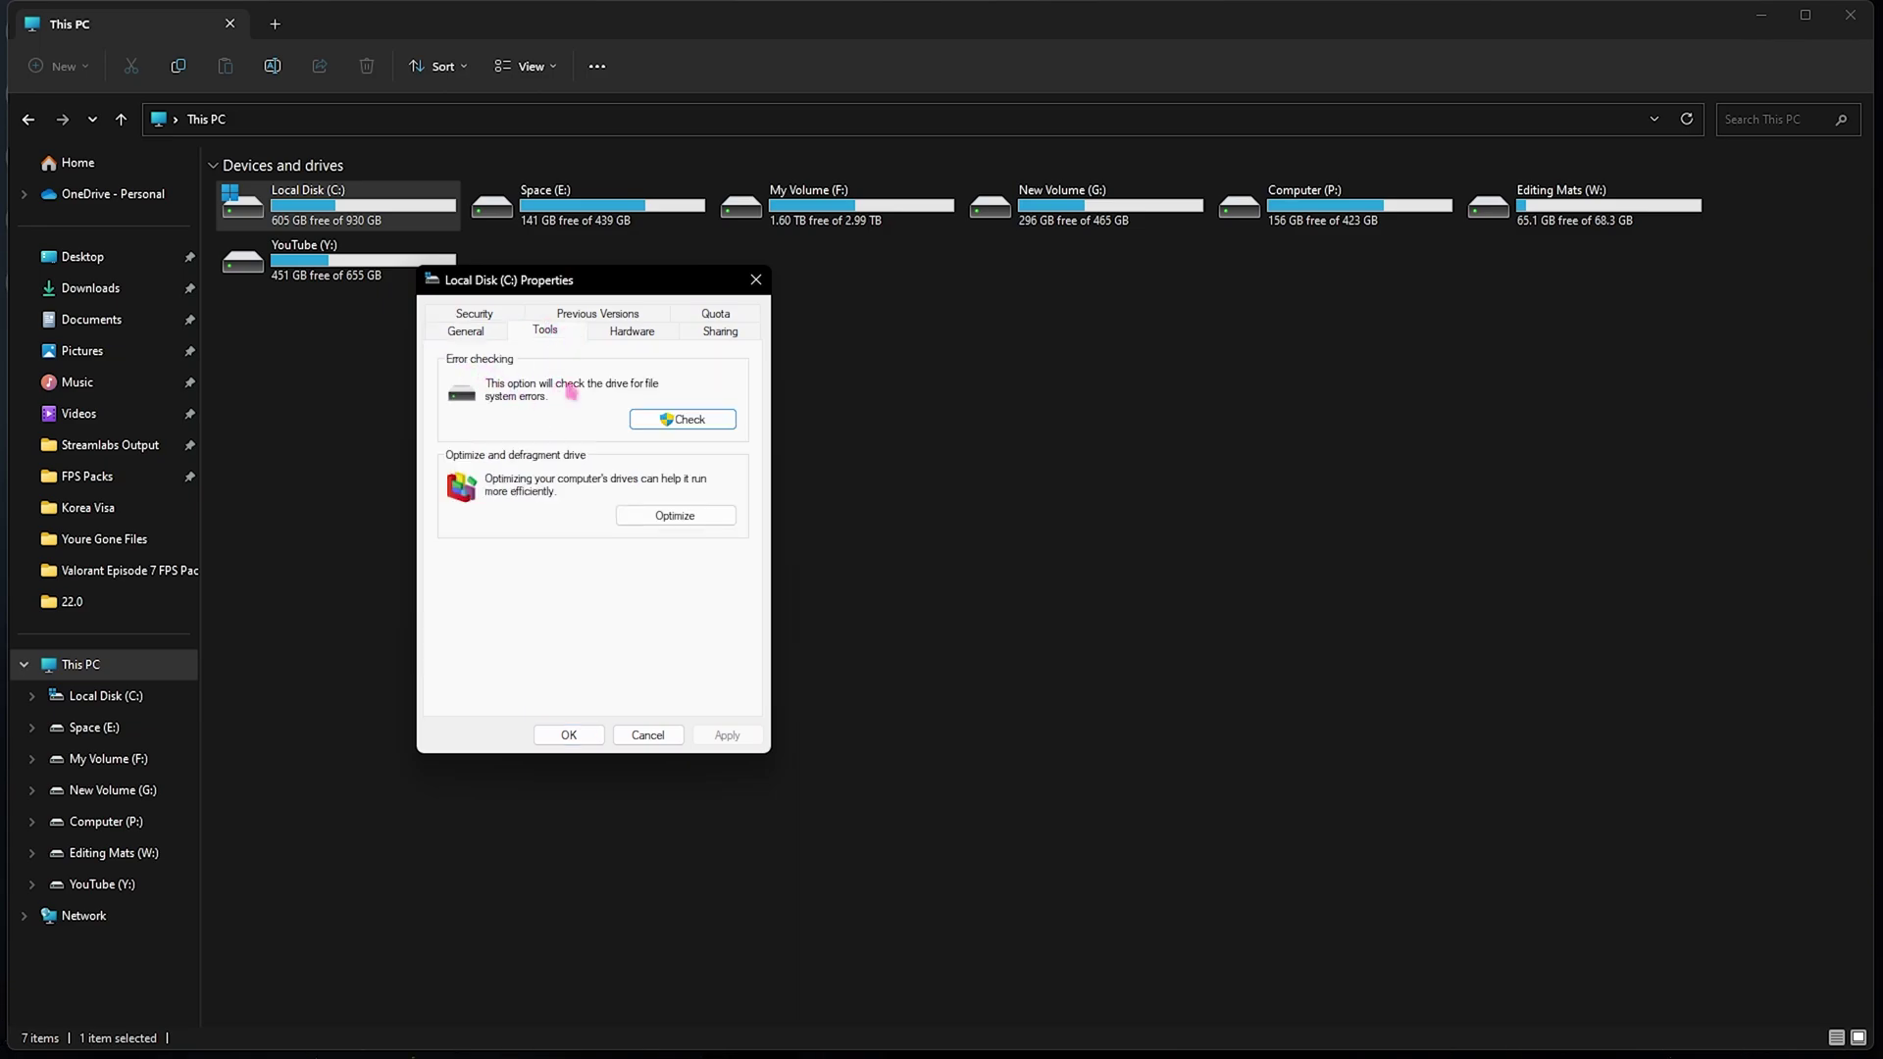
# Start an error-checking scan of Local Disk (C:) and cancel it
pyautogui.click(672, 422)
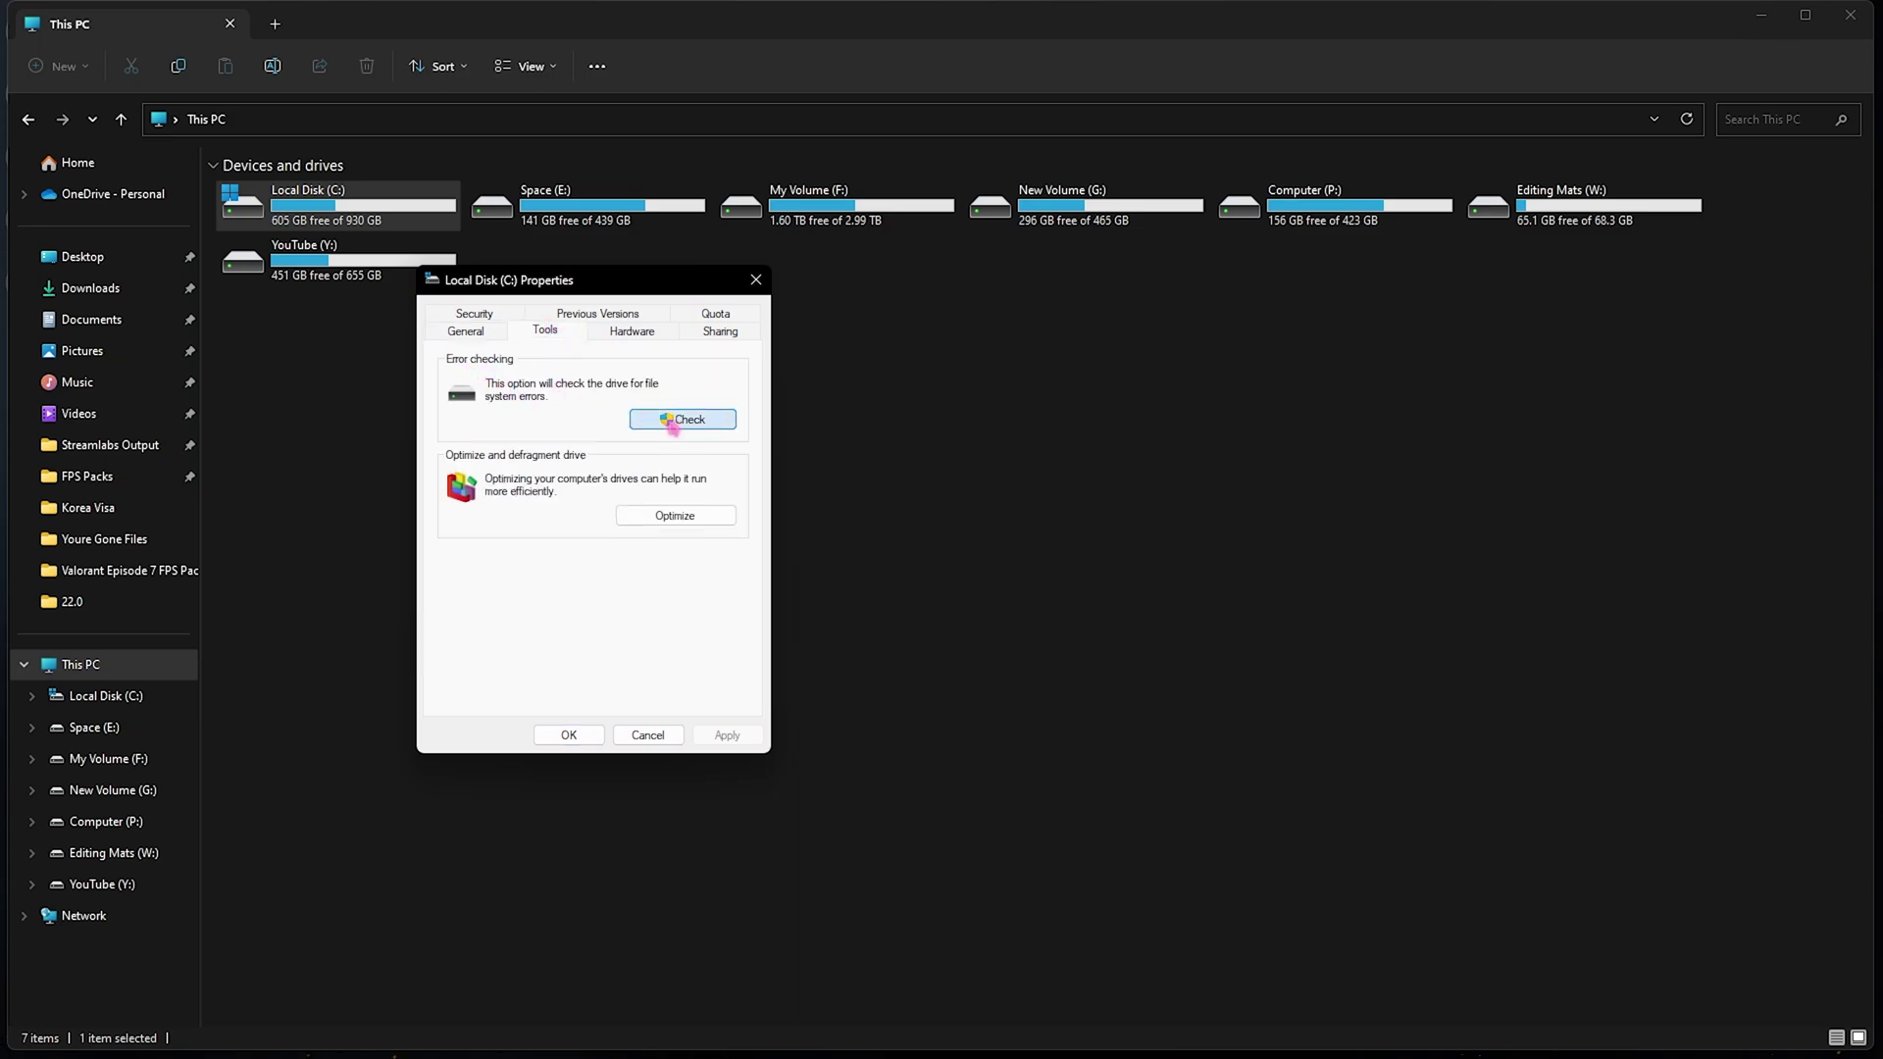
pyautogui.click(748, 508)
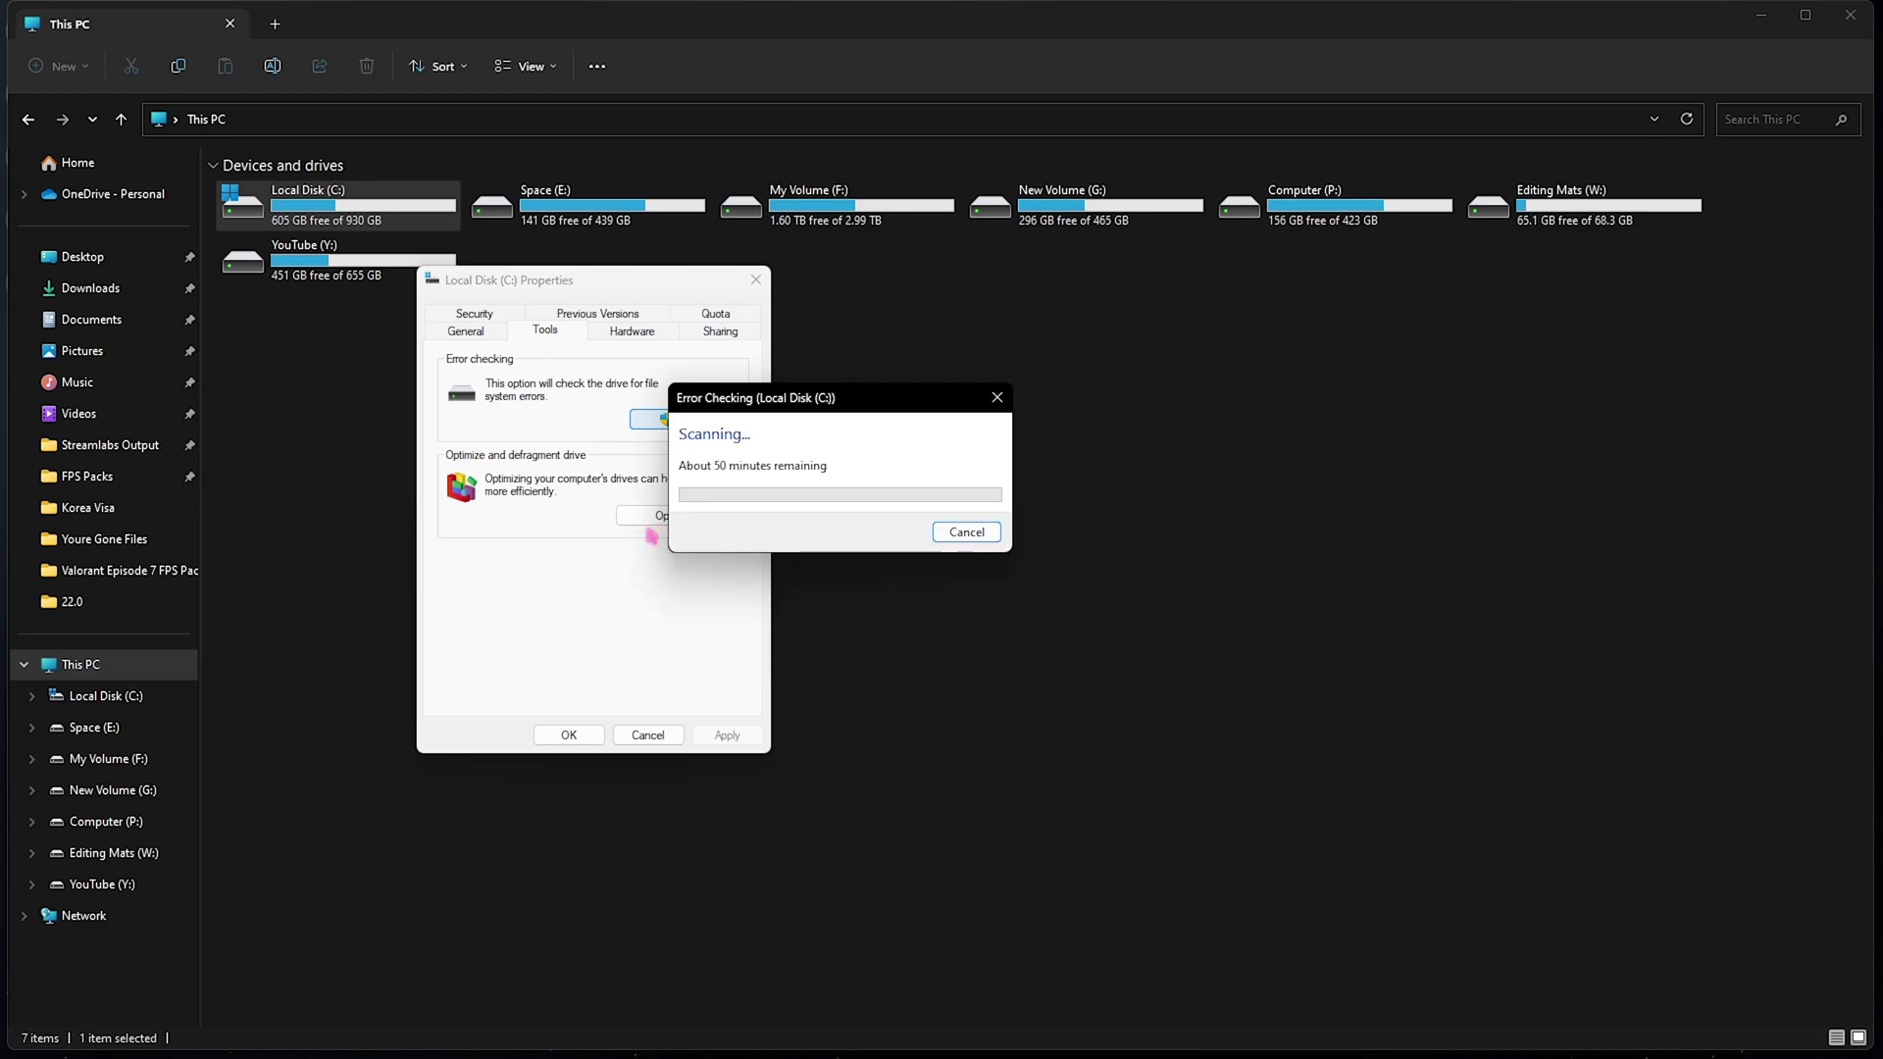
pyautogui.press('Escape')
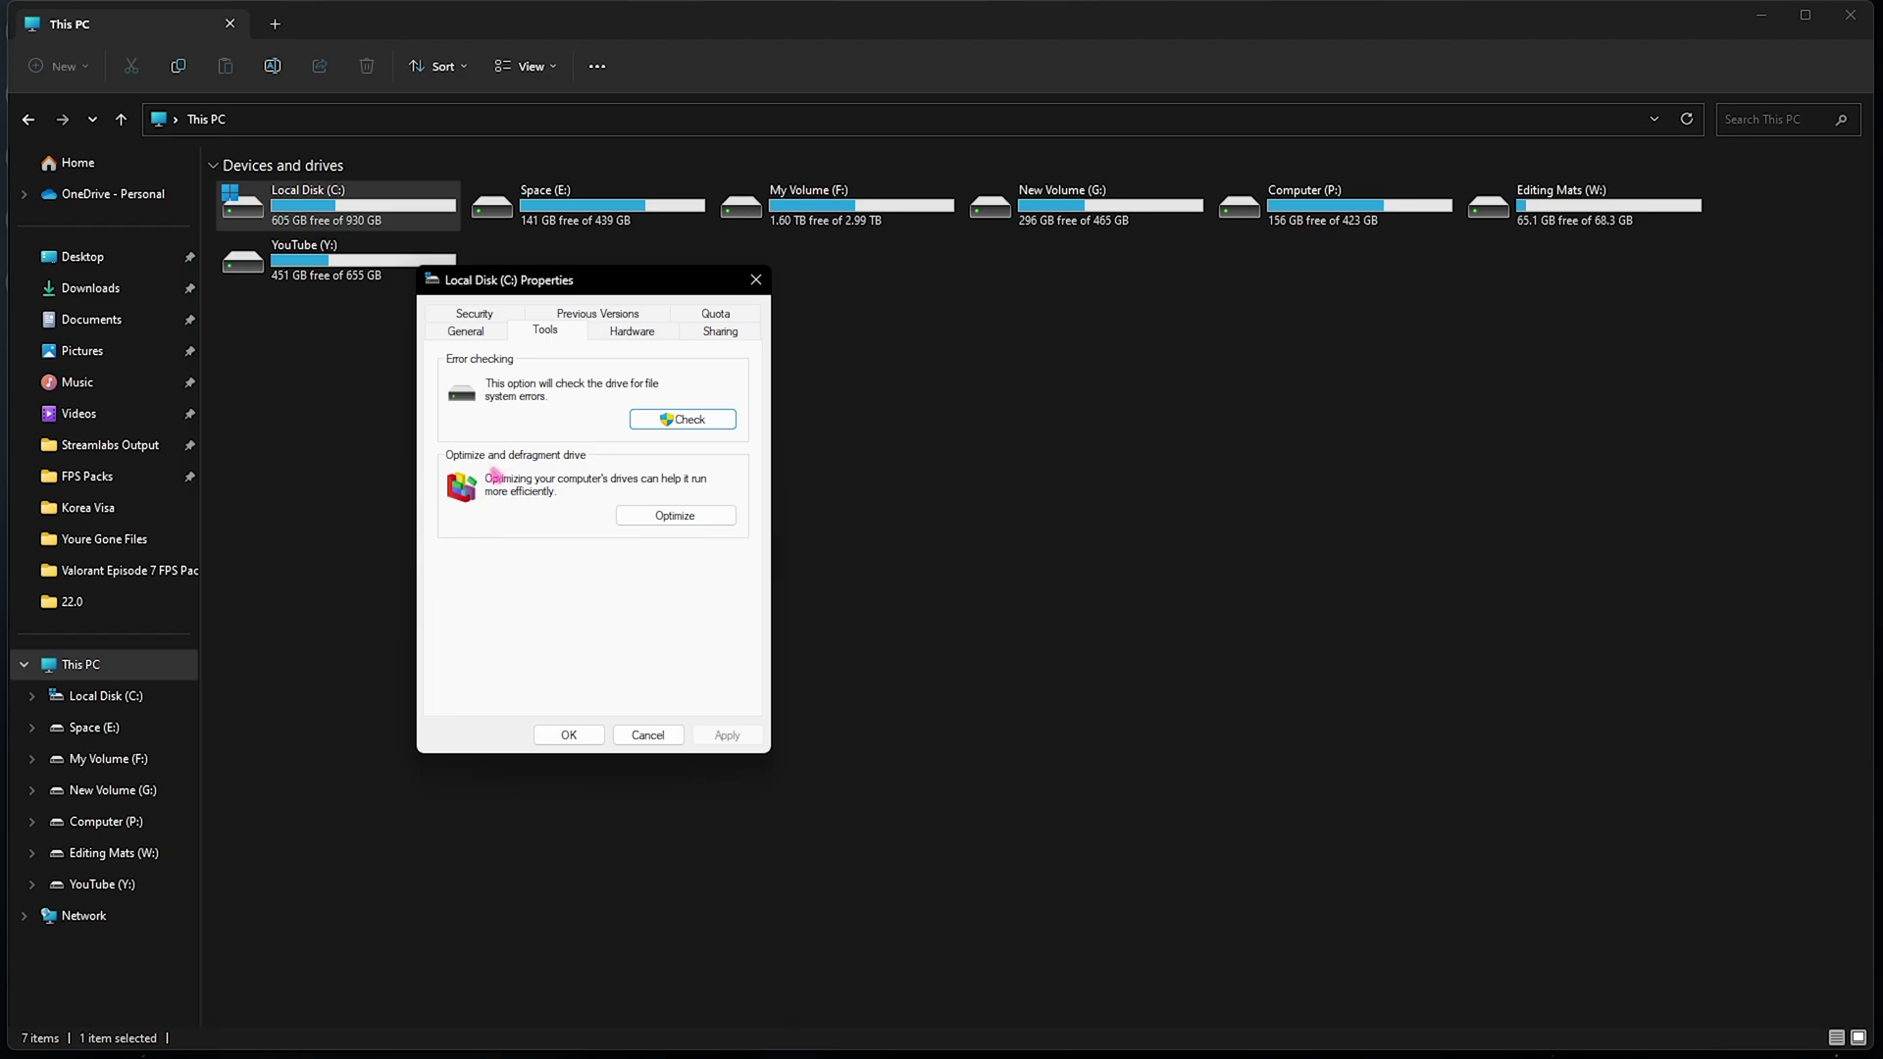
# Open Optimize Drives and start optimizing the solid state drive (C:)
pyautogui.click(670, 520)
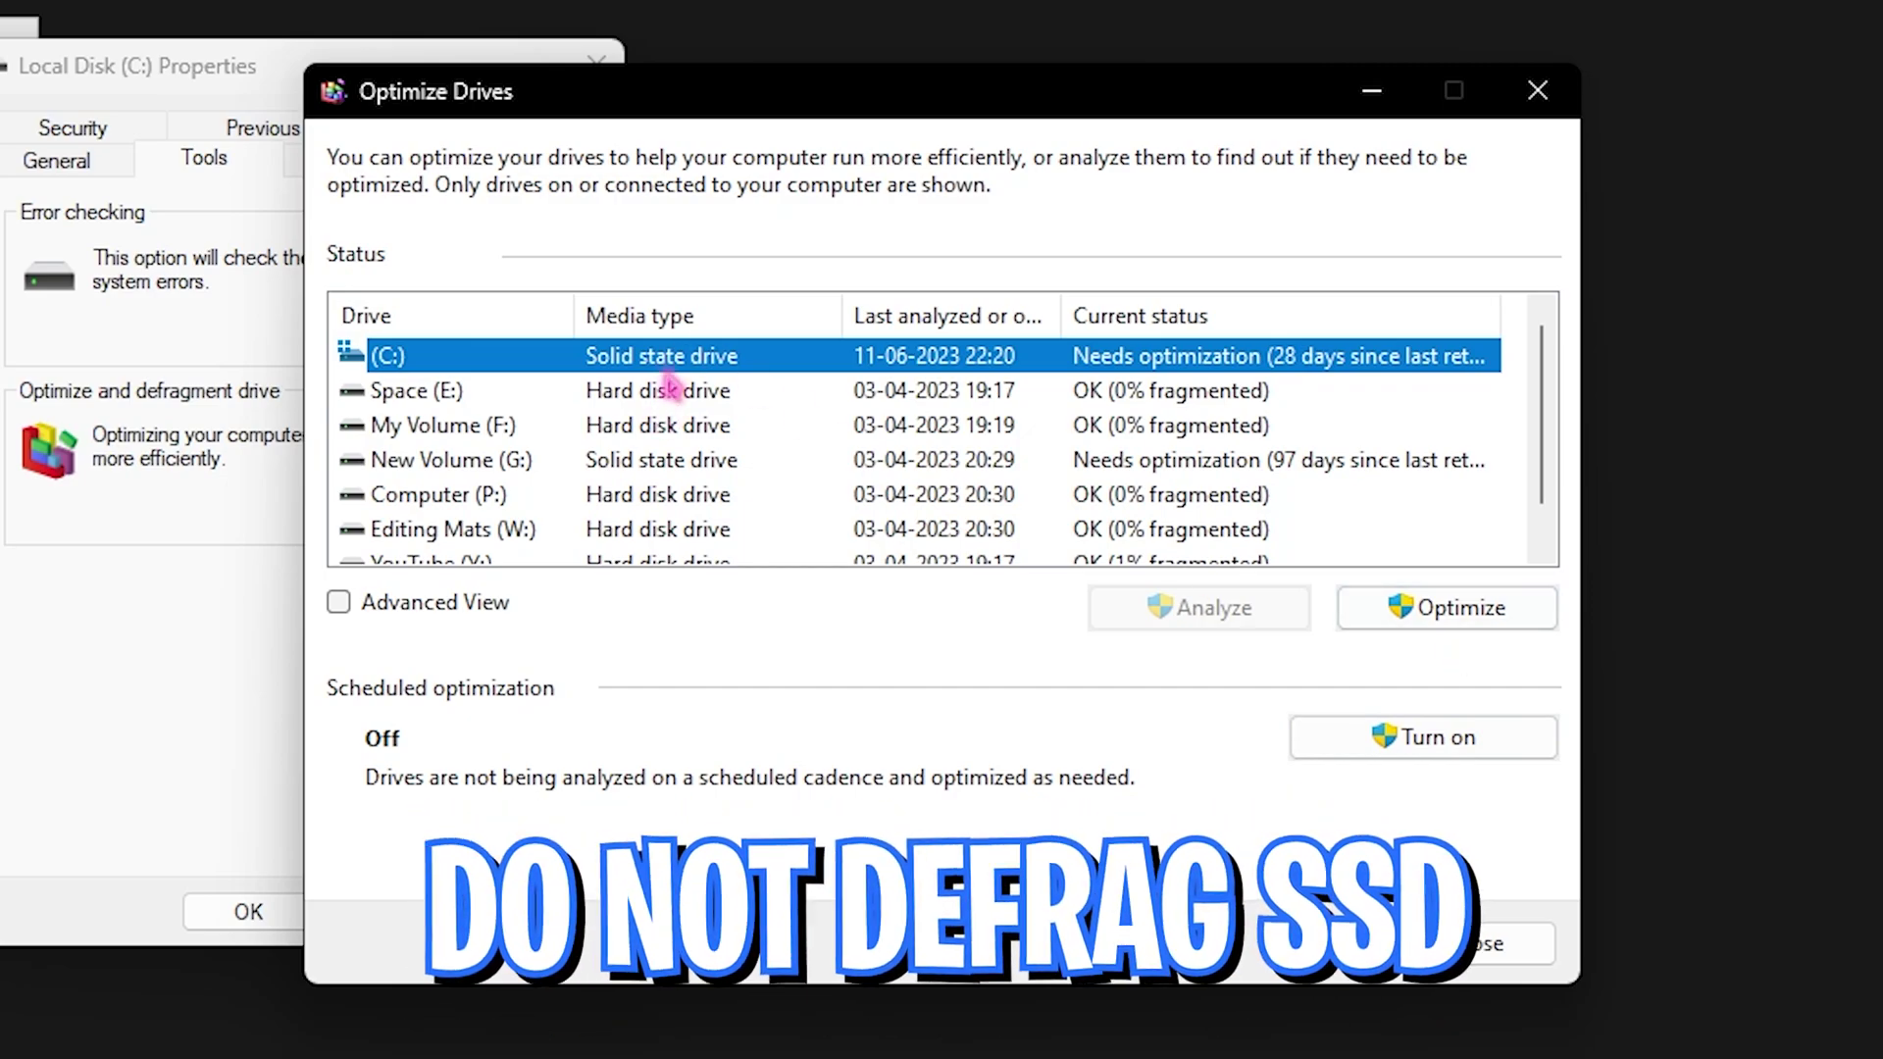
pyautogui.click(681, 392)
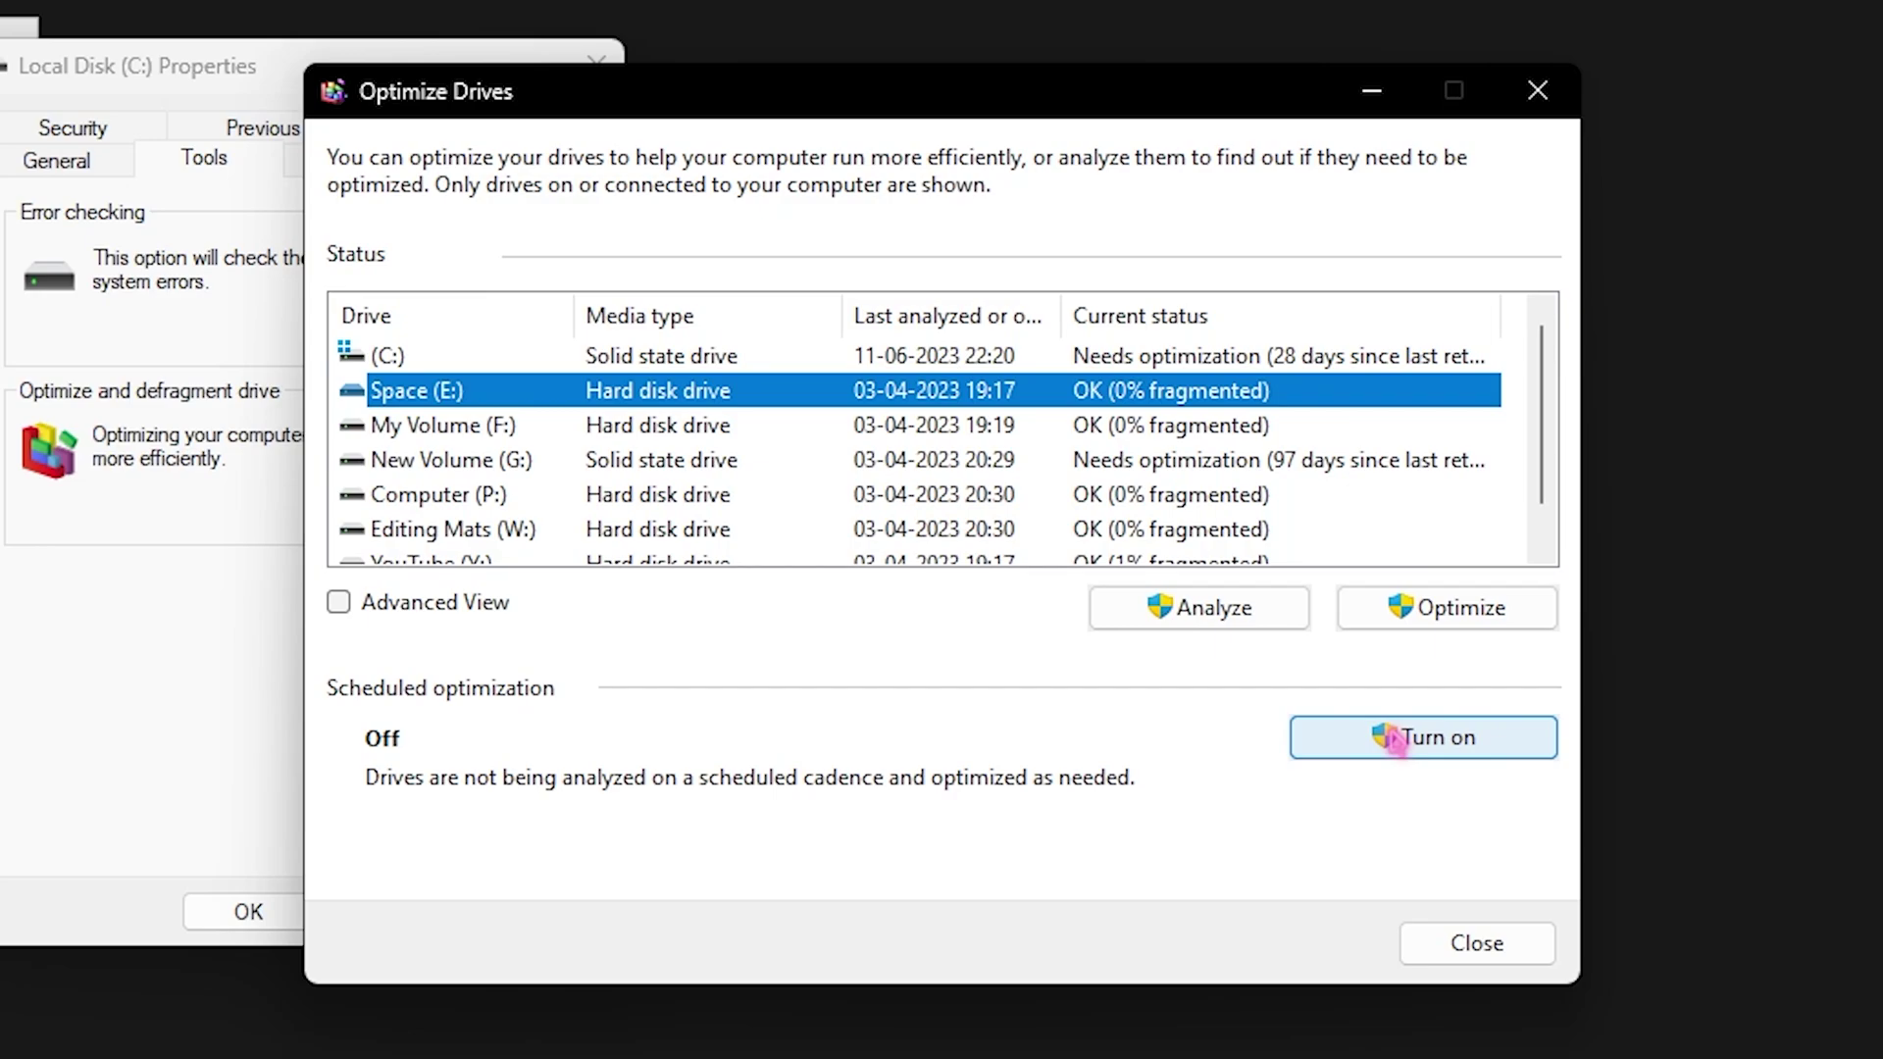
pyautogui.click(667, 358)
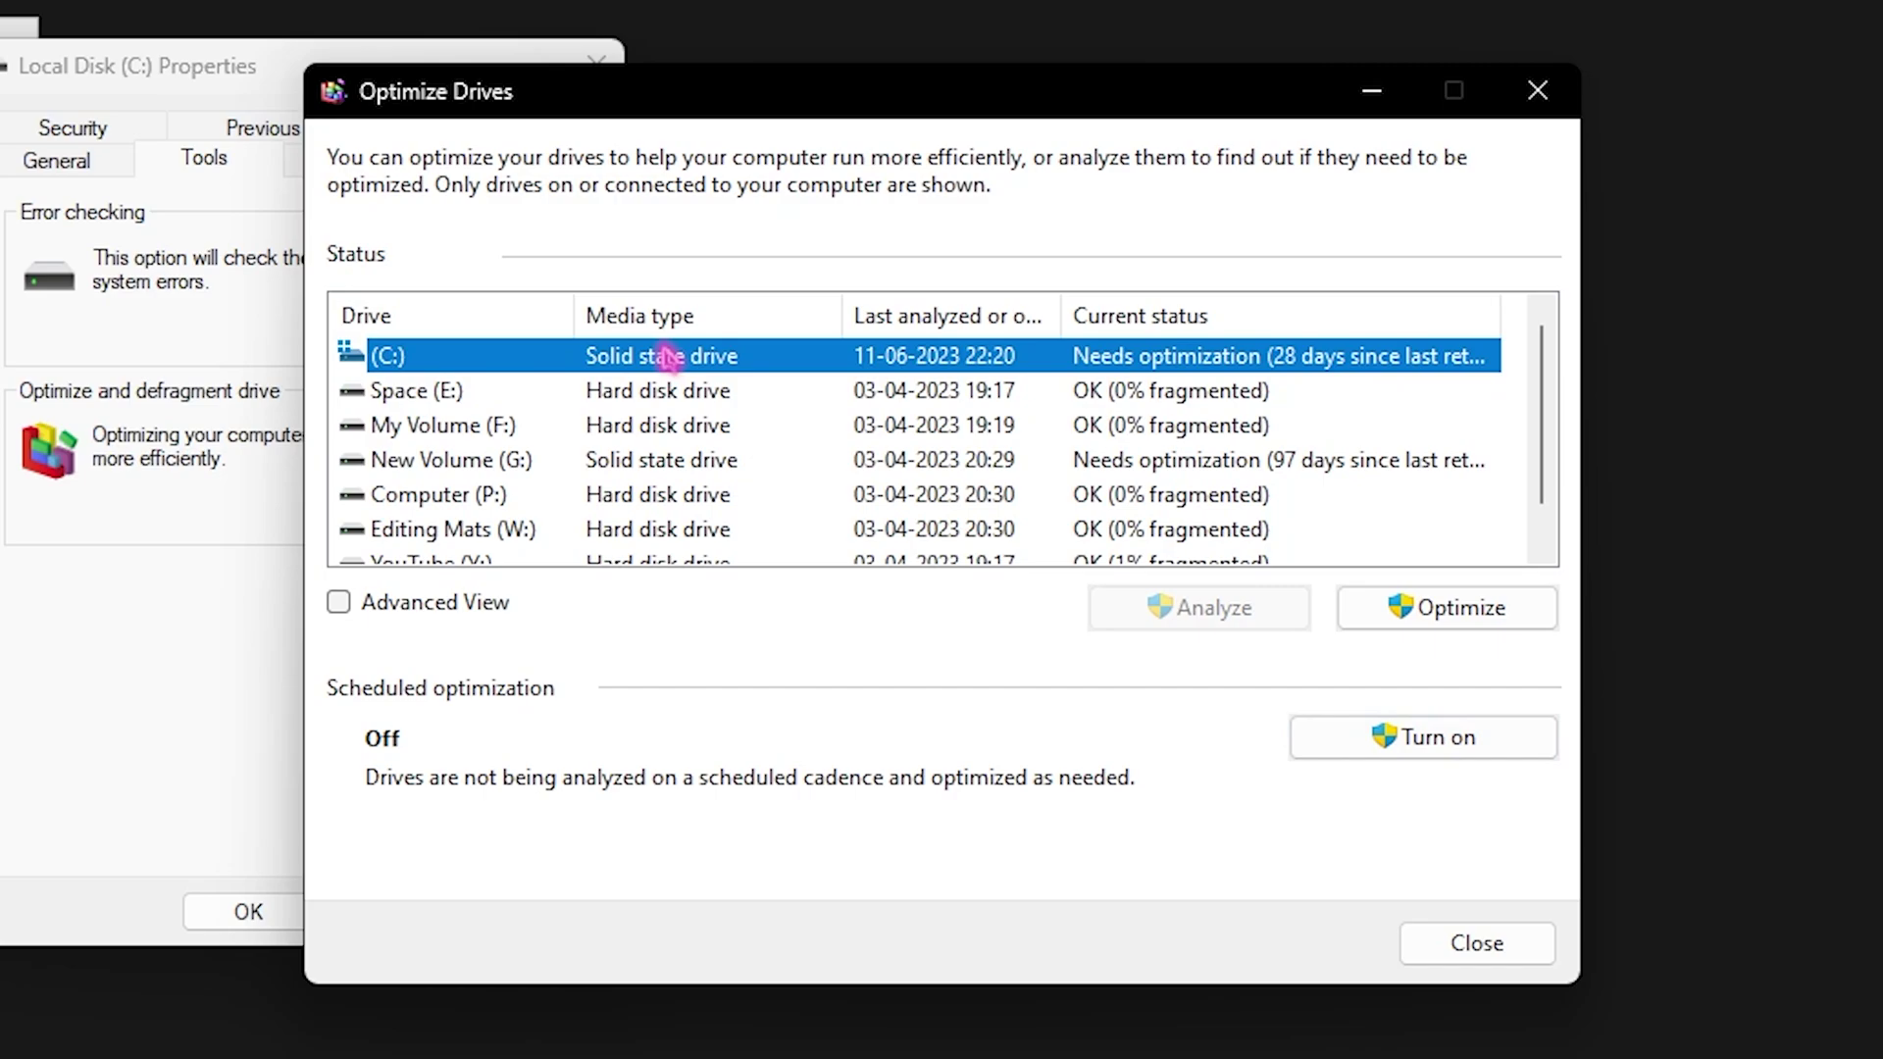
pyautogui.click(1467, 609)
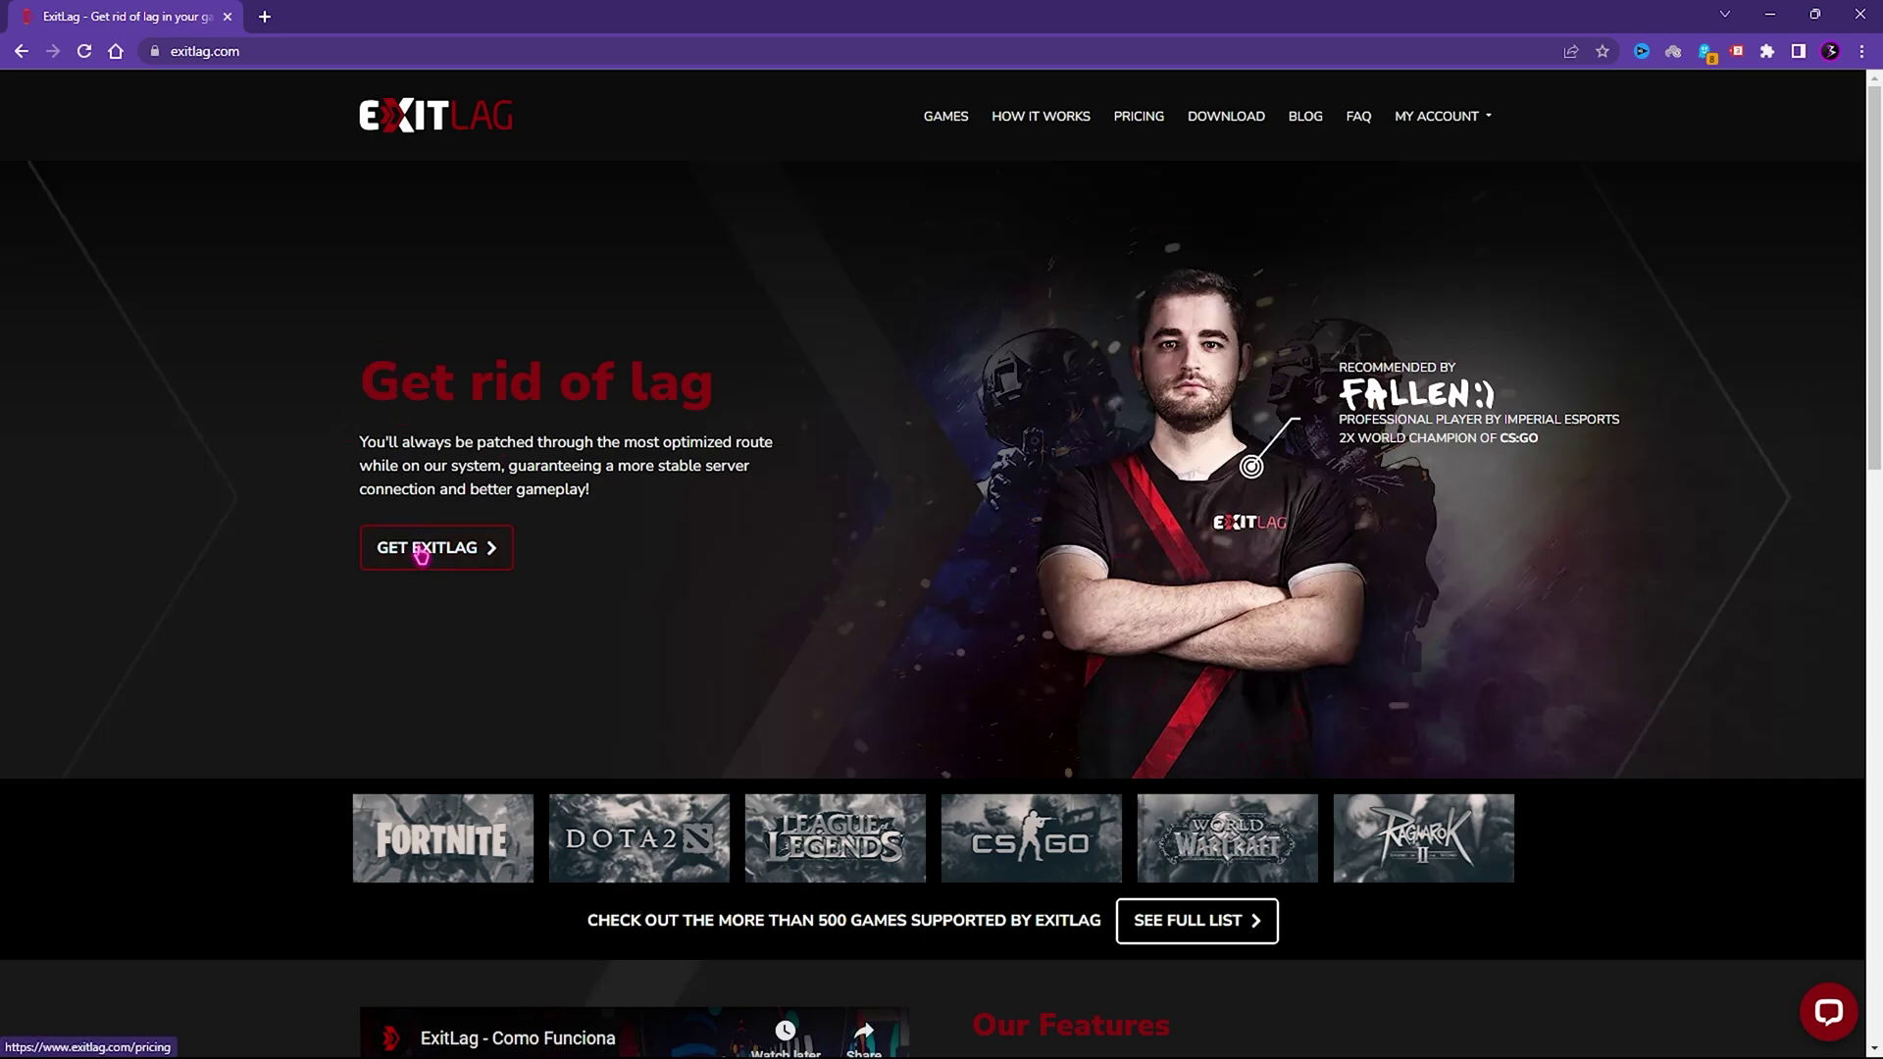
# Search Windows for ExitLag, switch to that app, and turn on its main toggle
pyautogui.press('super')
pyautogui.write('exitLag')
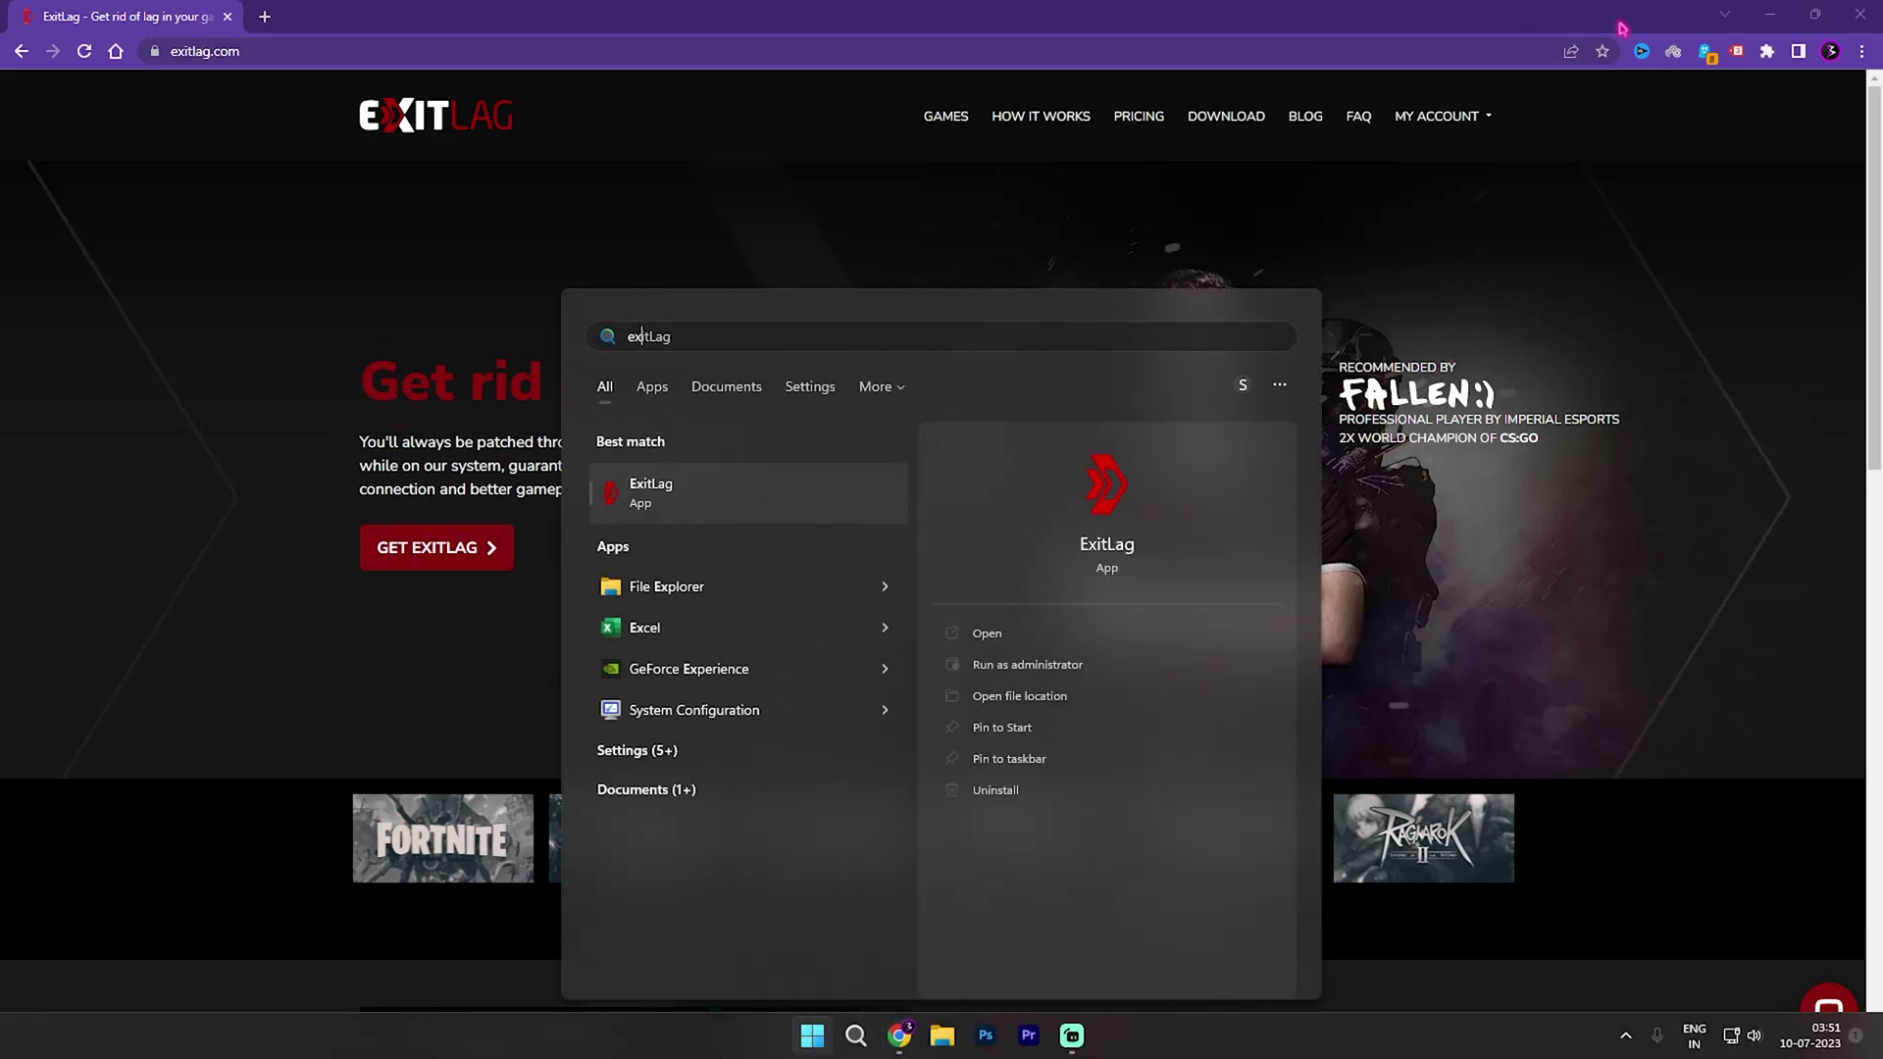
pyautogui.press('Return')
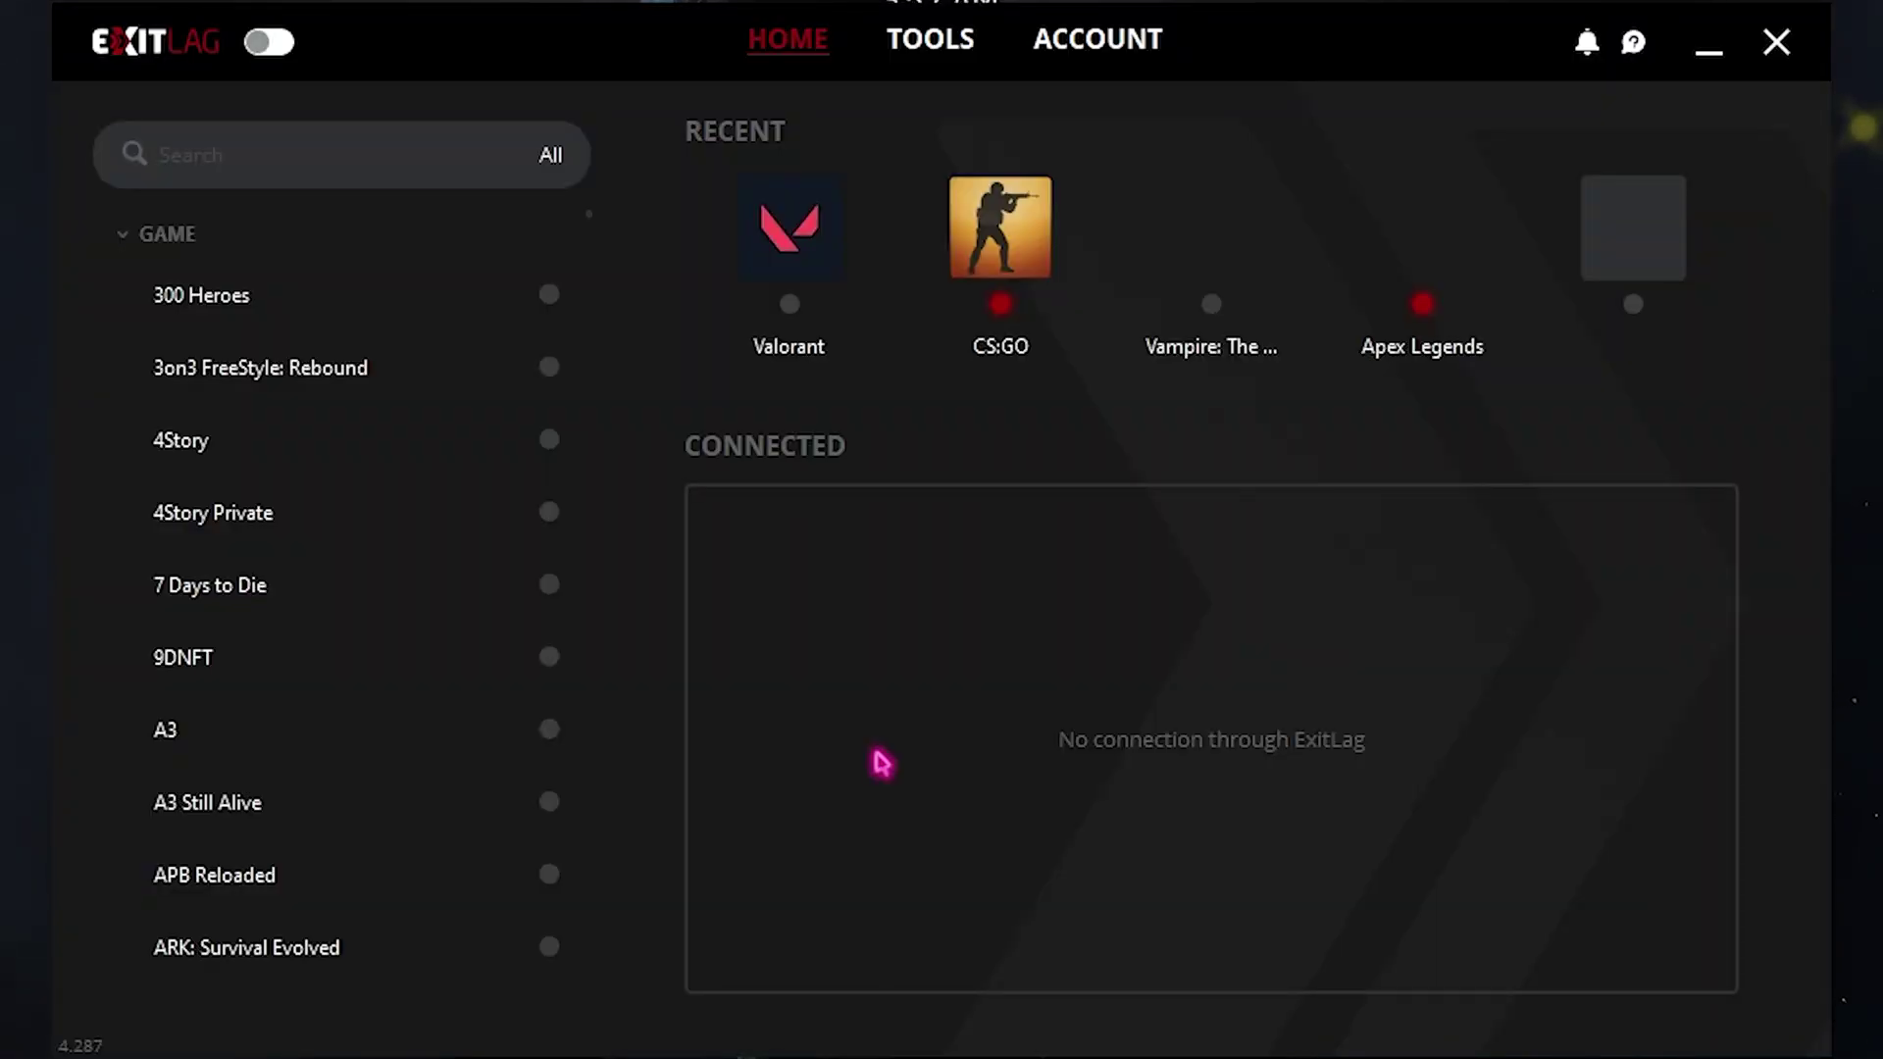
pyautogui.click(274, 49)
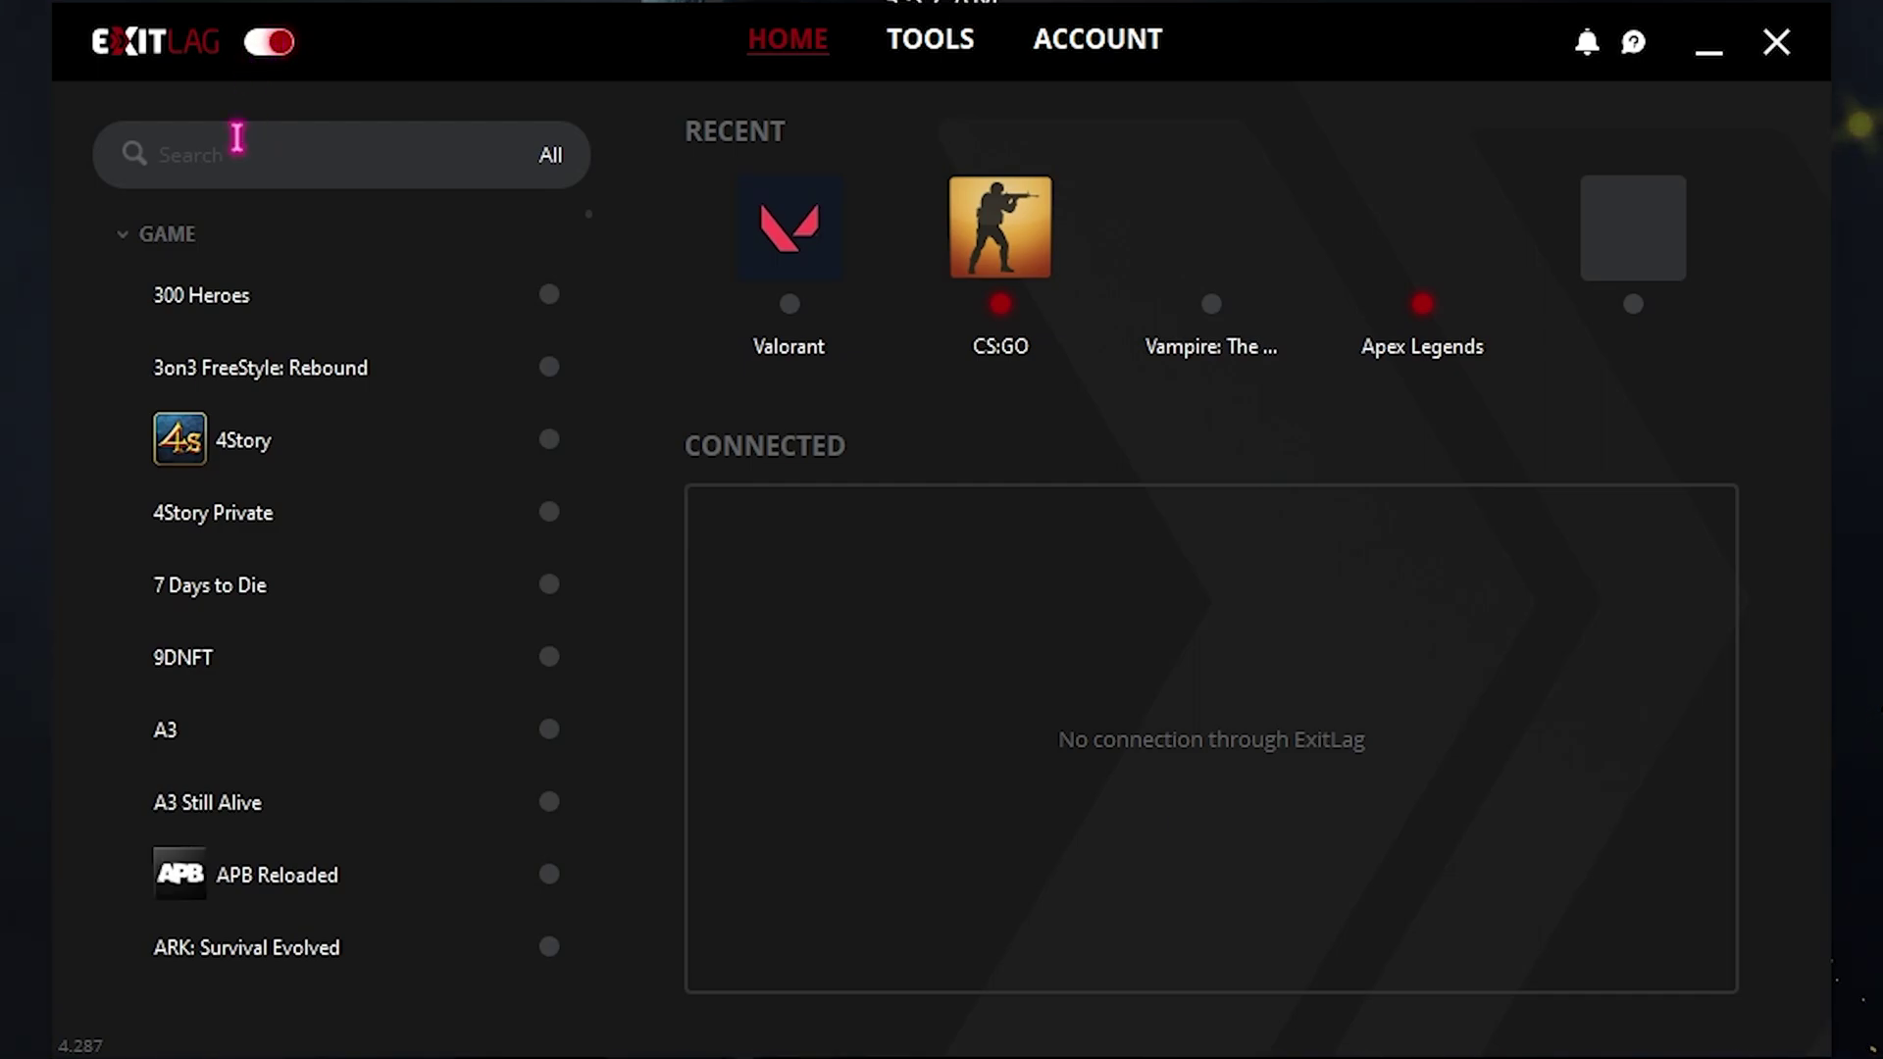
# Find Valorant in the game list and open its routing settings
pyautogui.click(236, 138)
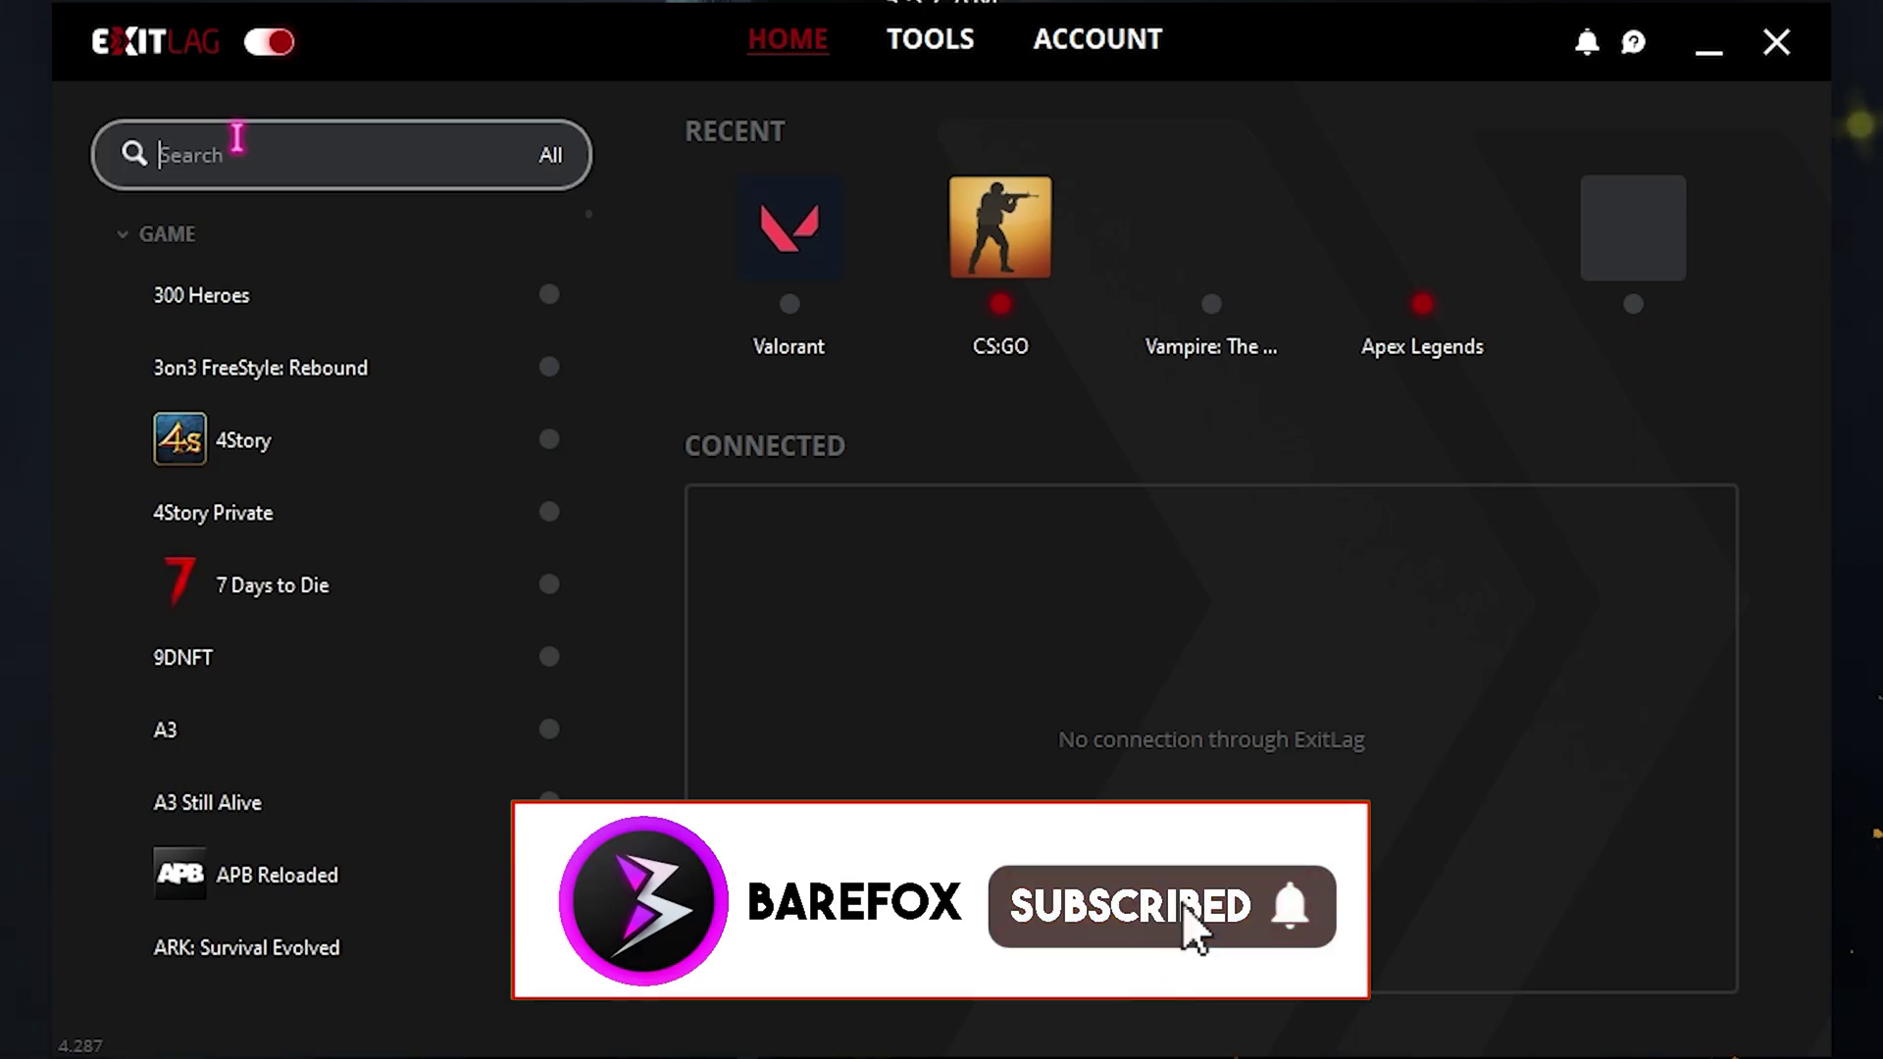
pyautogui.write('Valora')
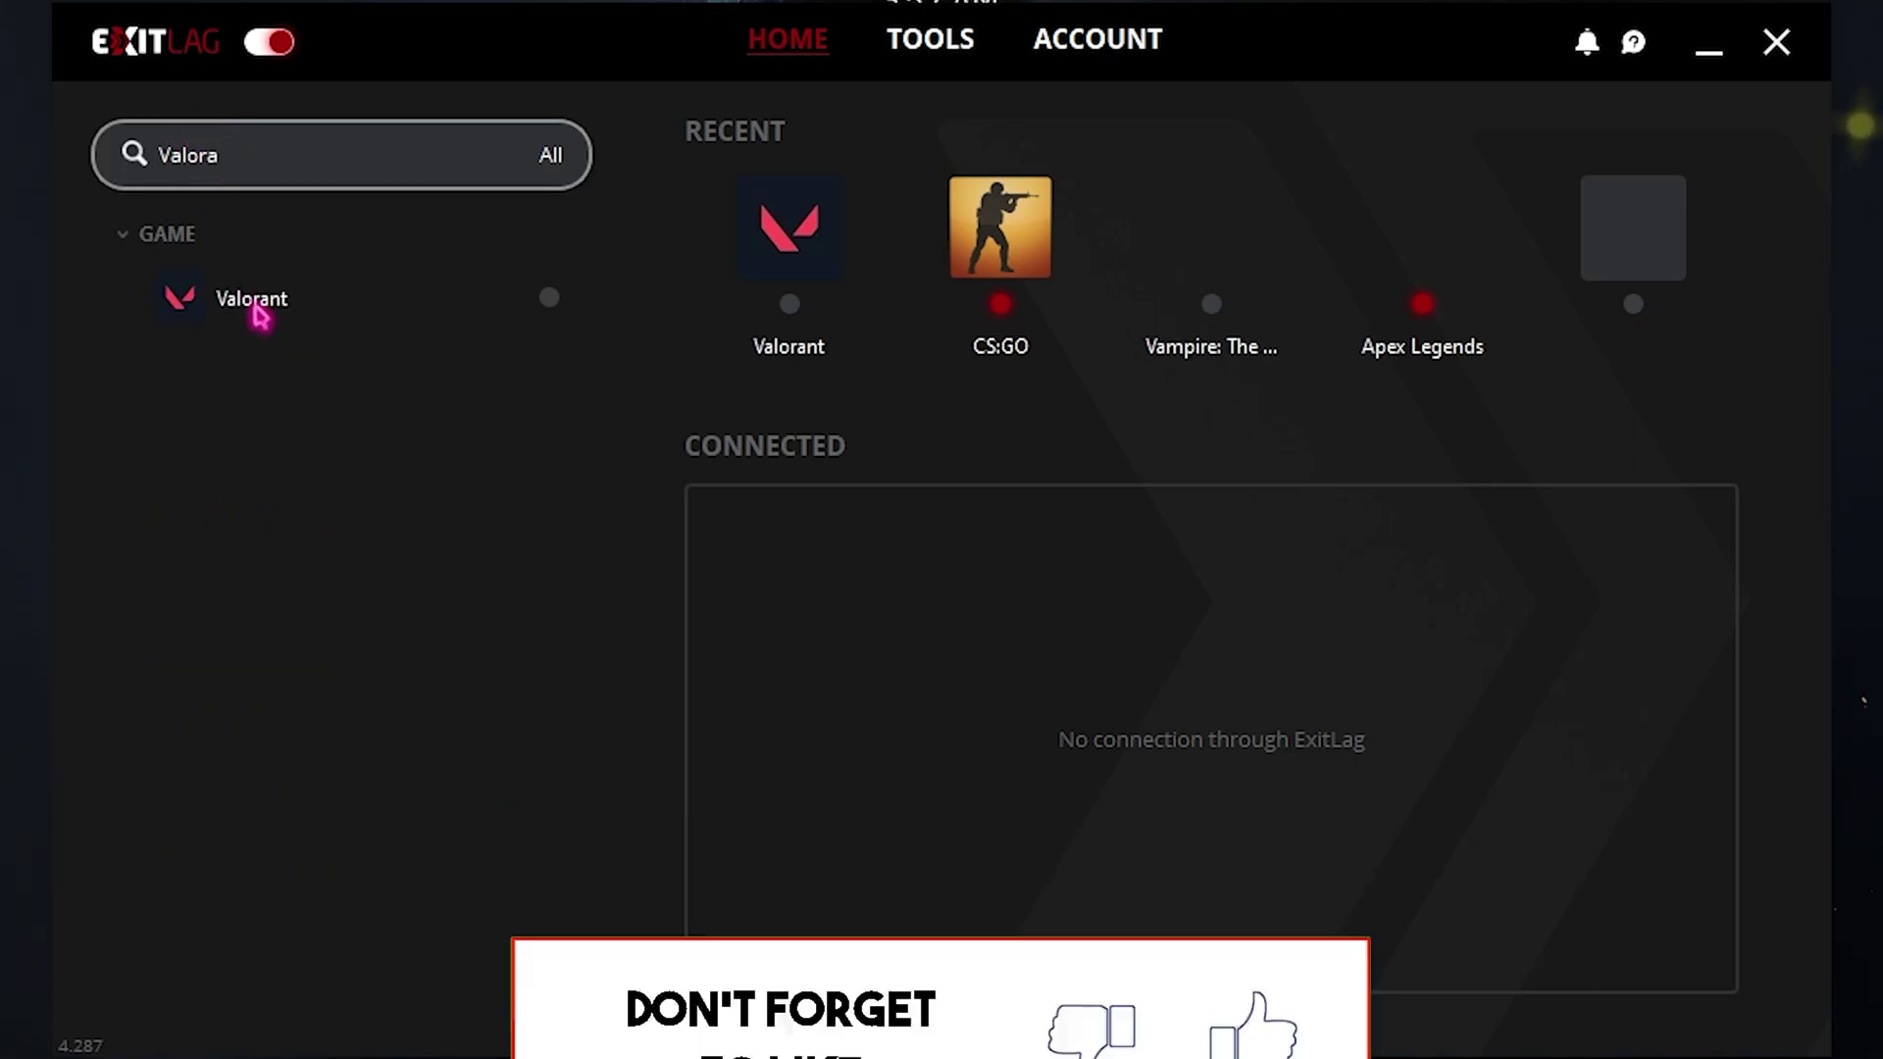
pyautogui.click(258, 311)
# Set Valorant's game region manually to the AE Dubai01 server under Asia and apply the routes
pyautogui.click(962, 277)
pyautogui.scroll(-3, 892, 490)
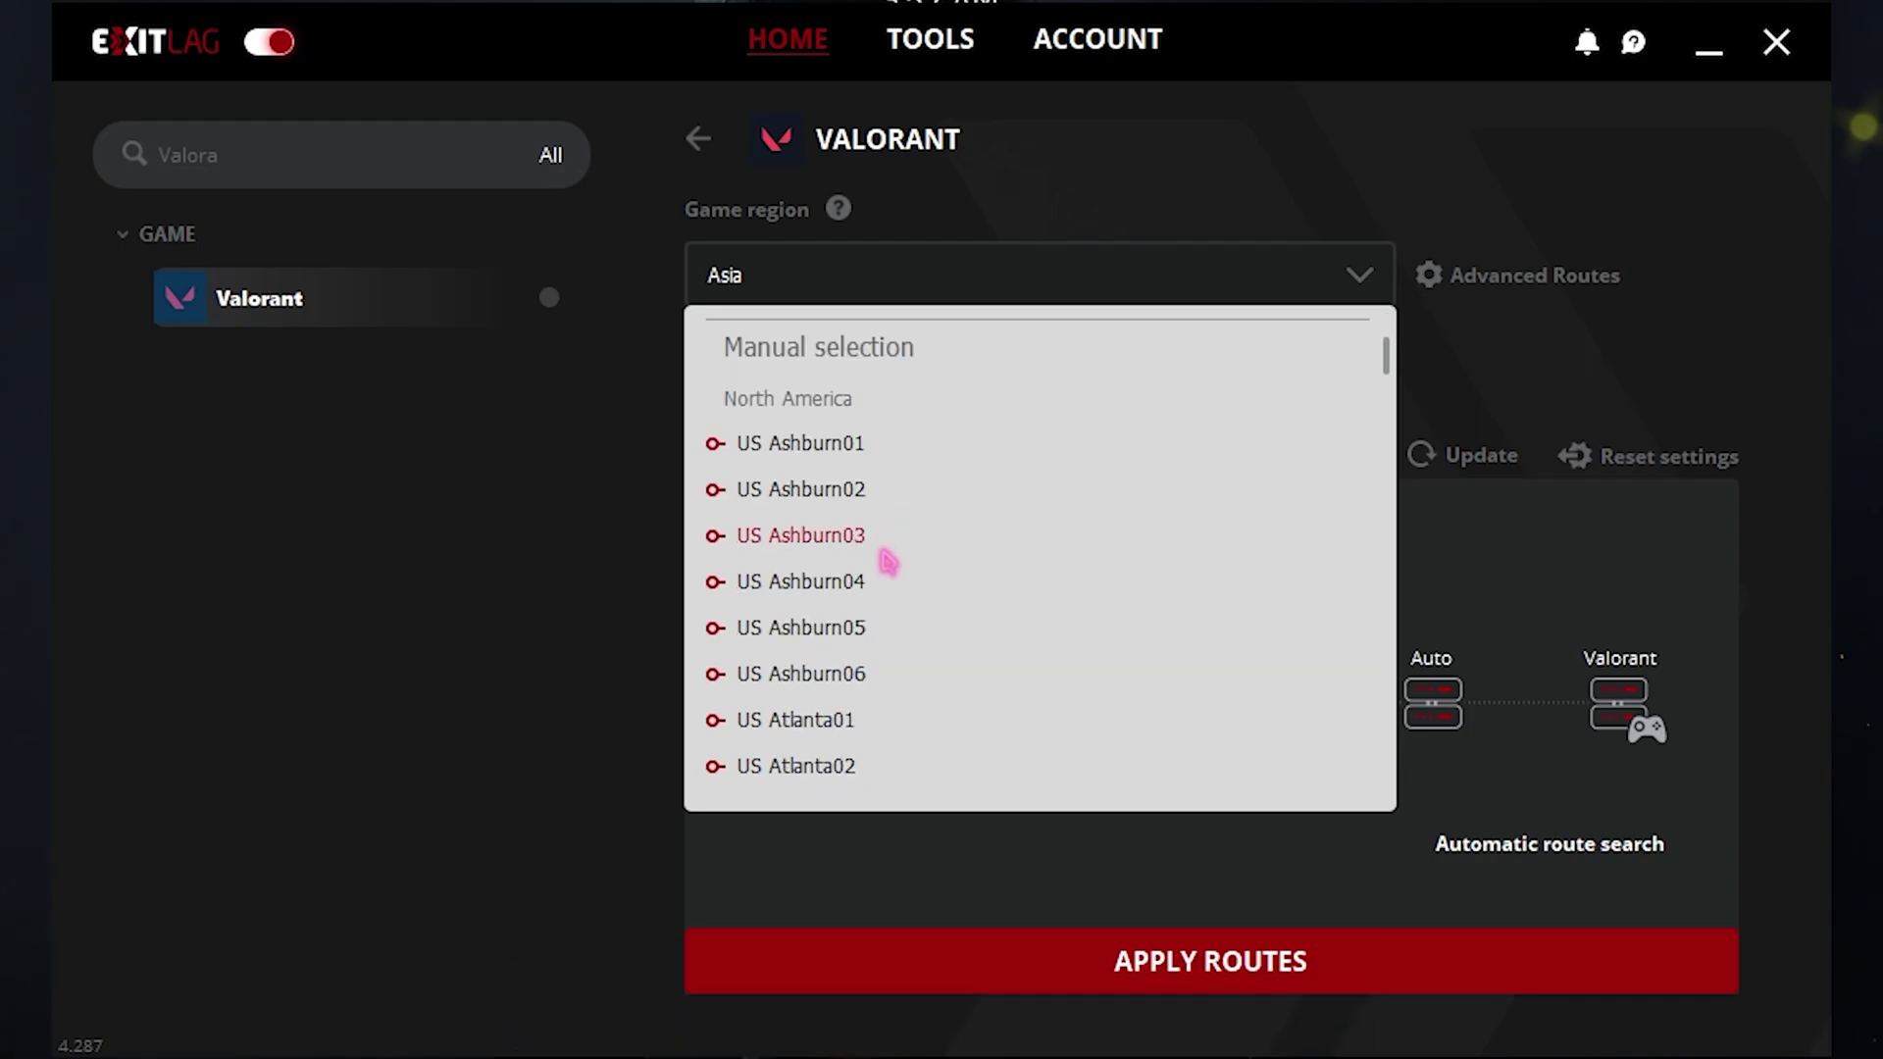
pyautogui.scroll(-20, 889, 562)
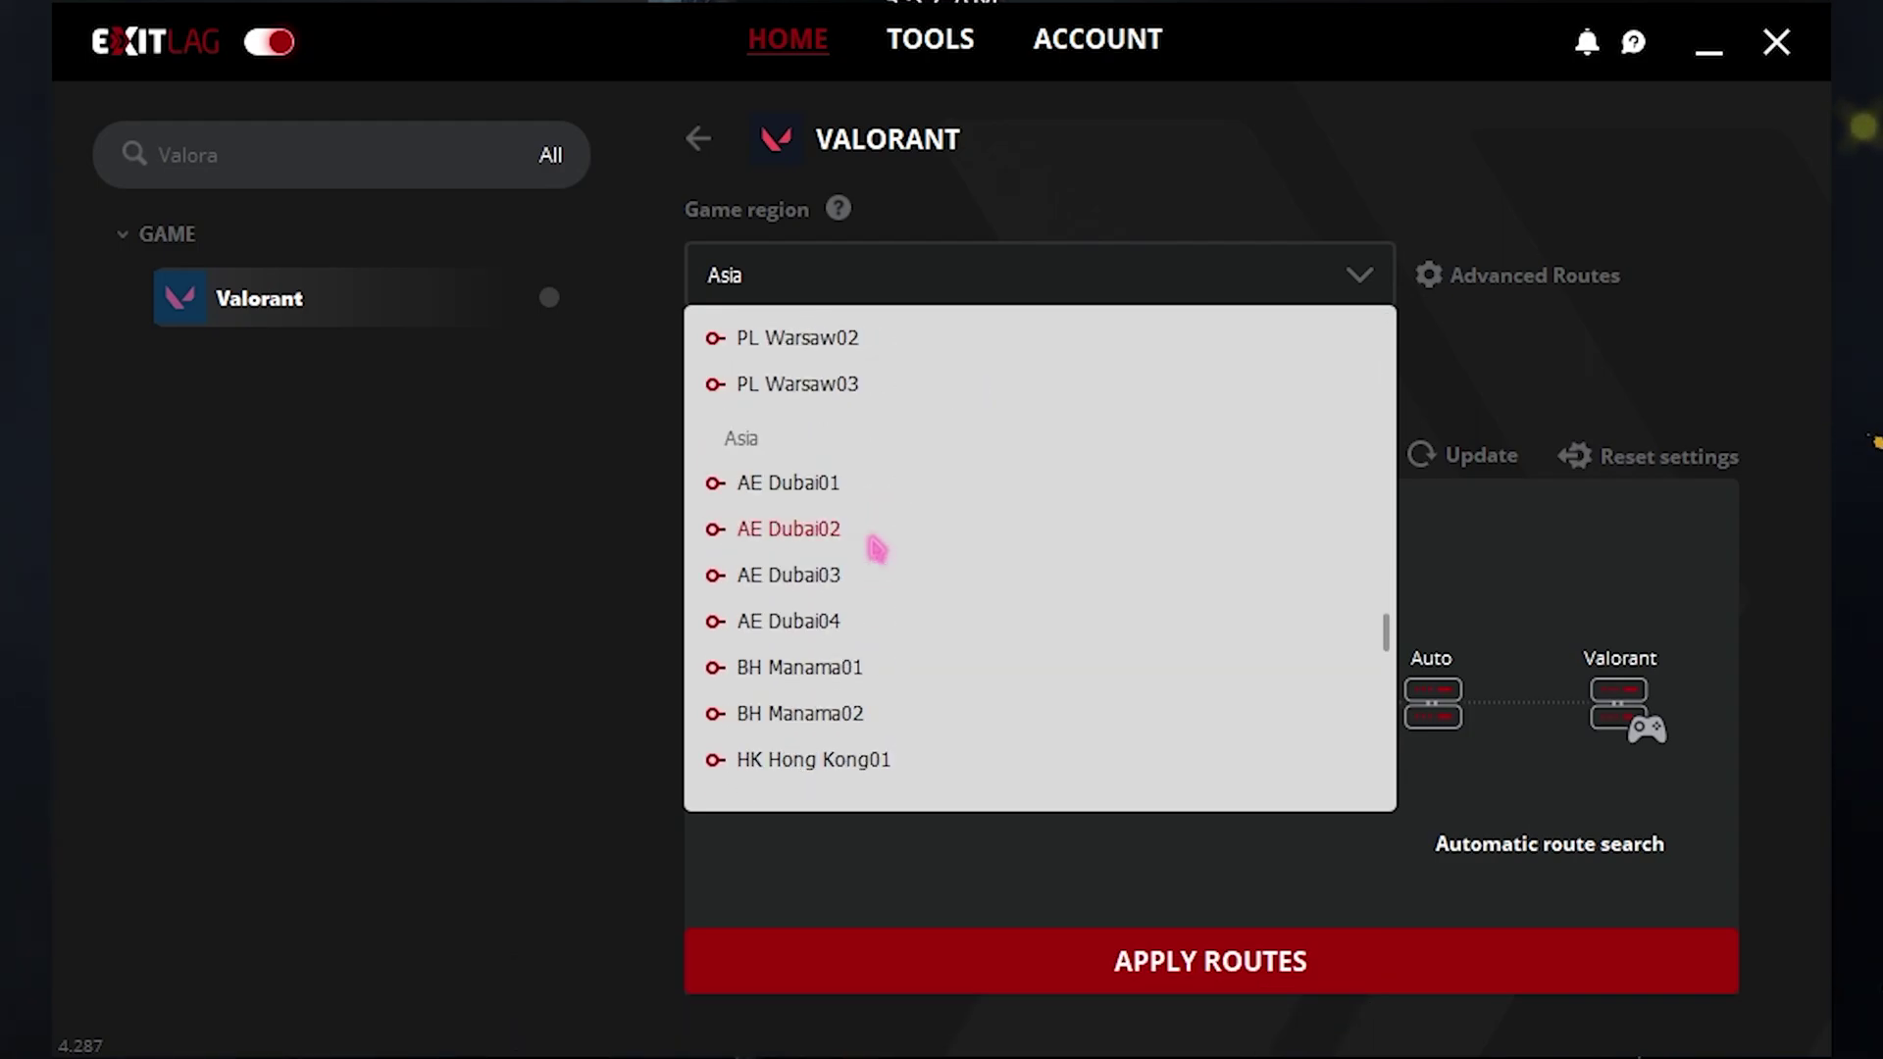
pyautogui.scroll(-3, 876, 549)
pyautogui.click(777, 353)
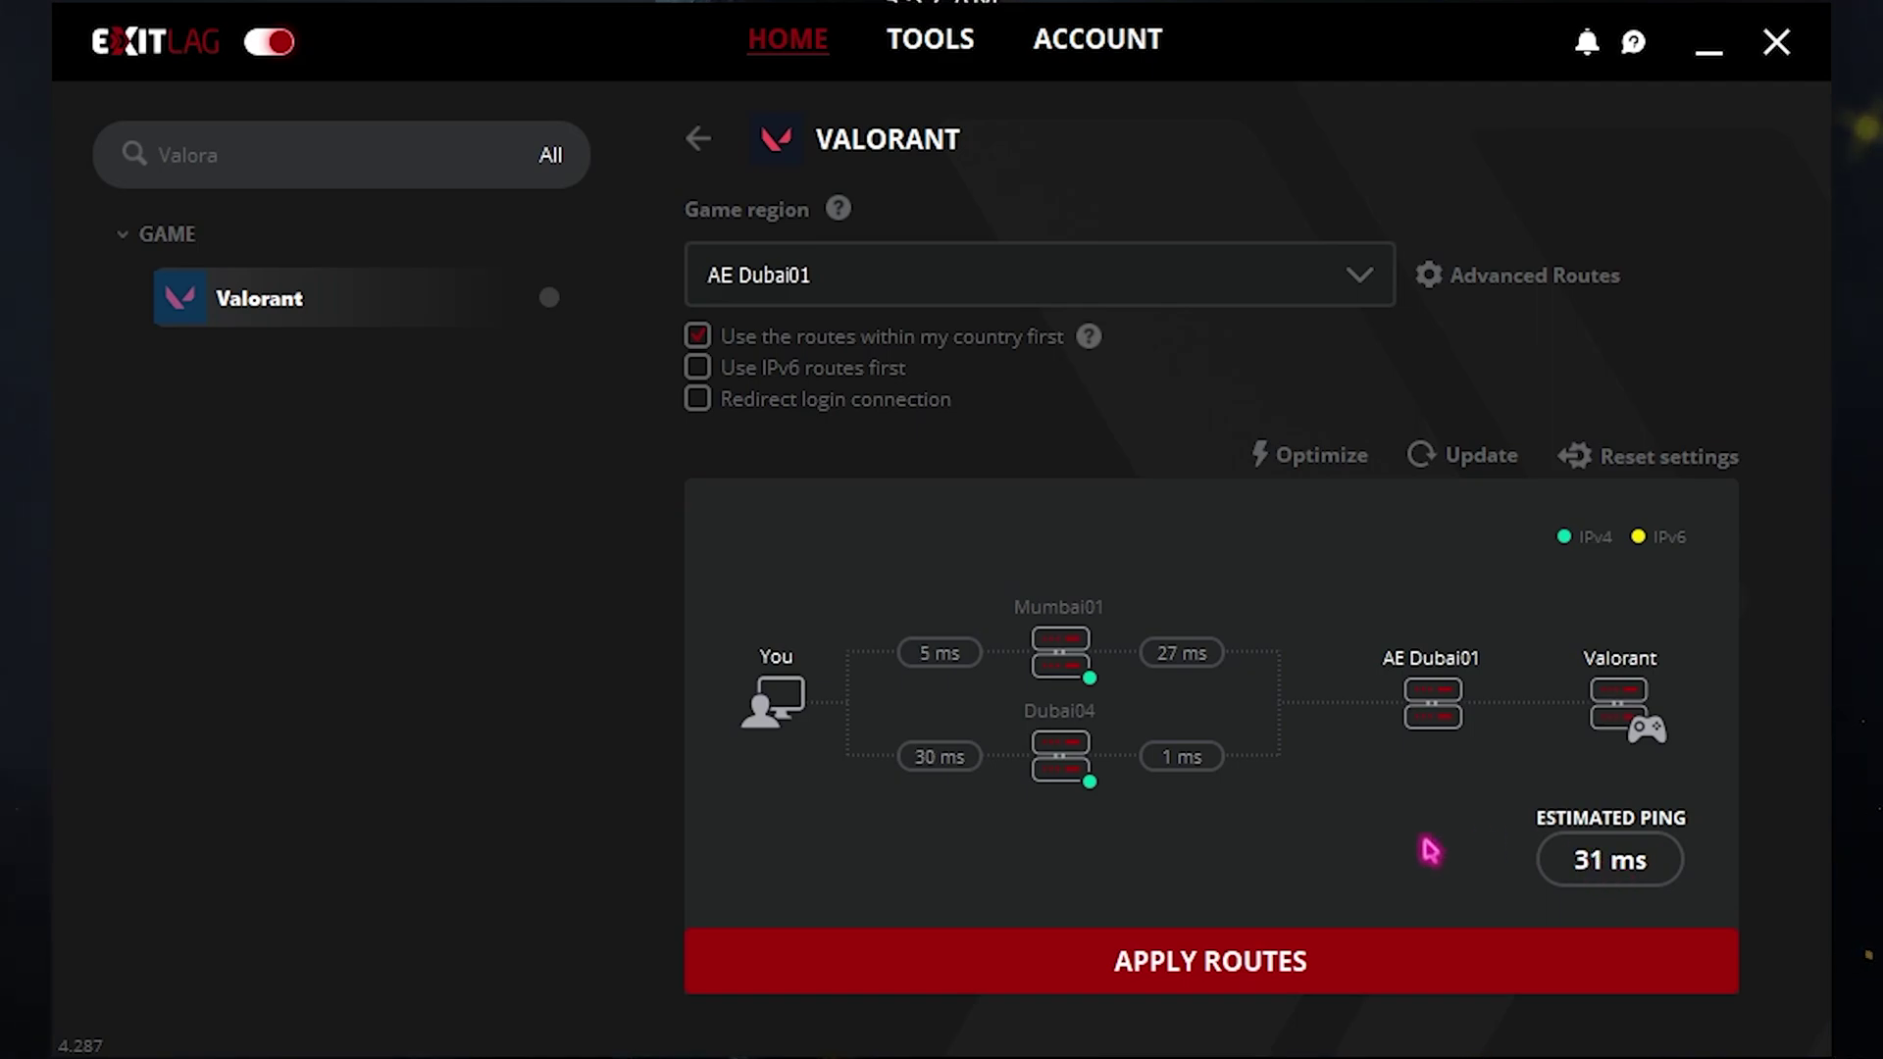
pyautogui.click(1216, 948)
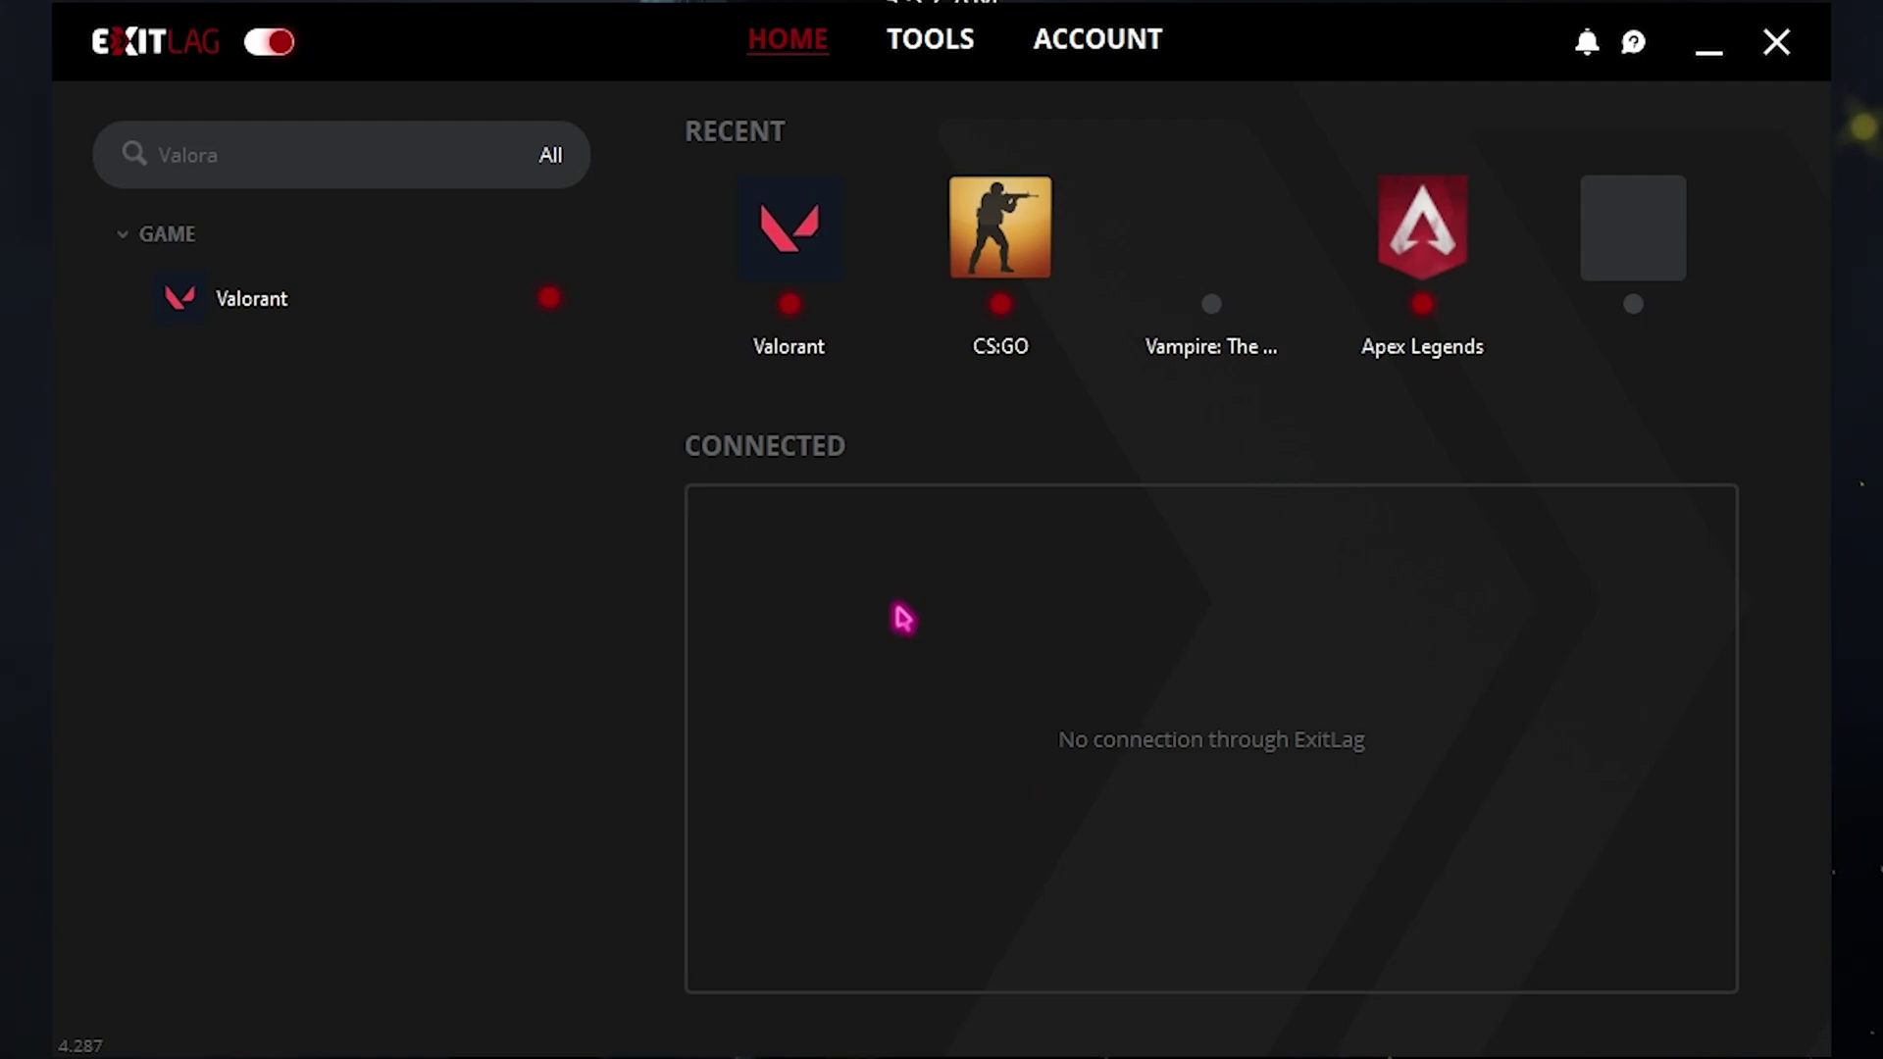
# Review ExitLag's general tool settings, including route optimization, and its FPS Boost options
pyautogui.click(918, 49)
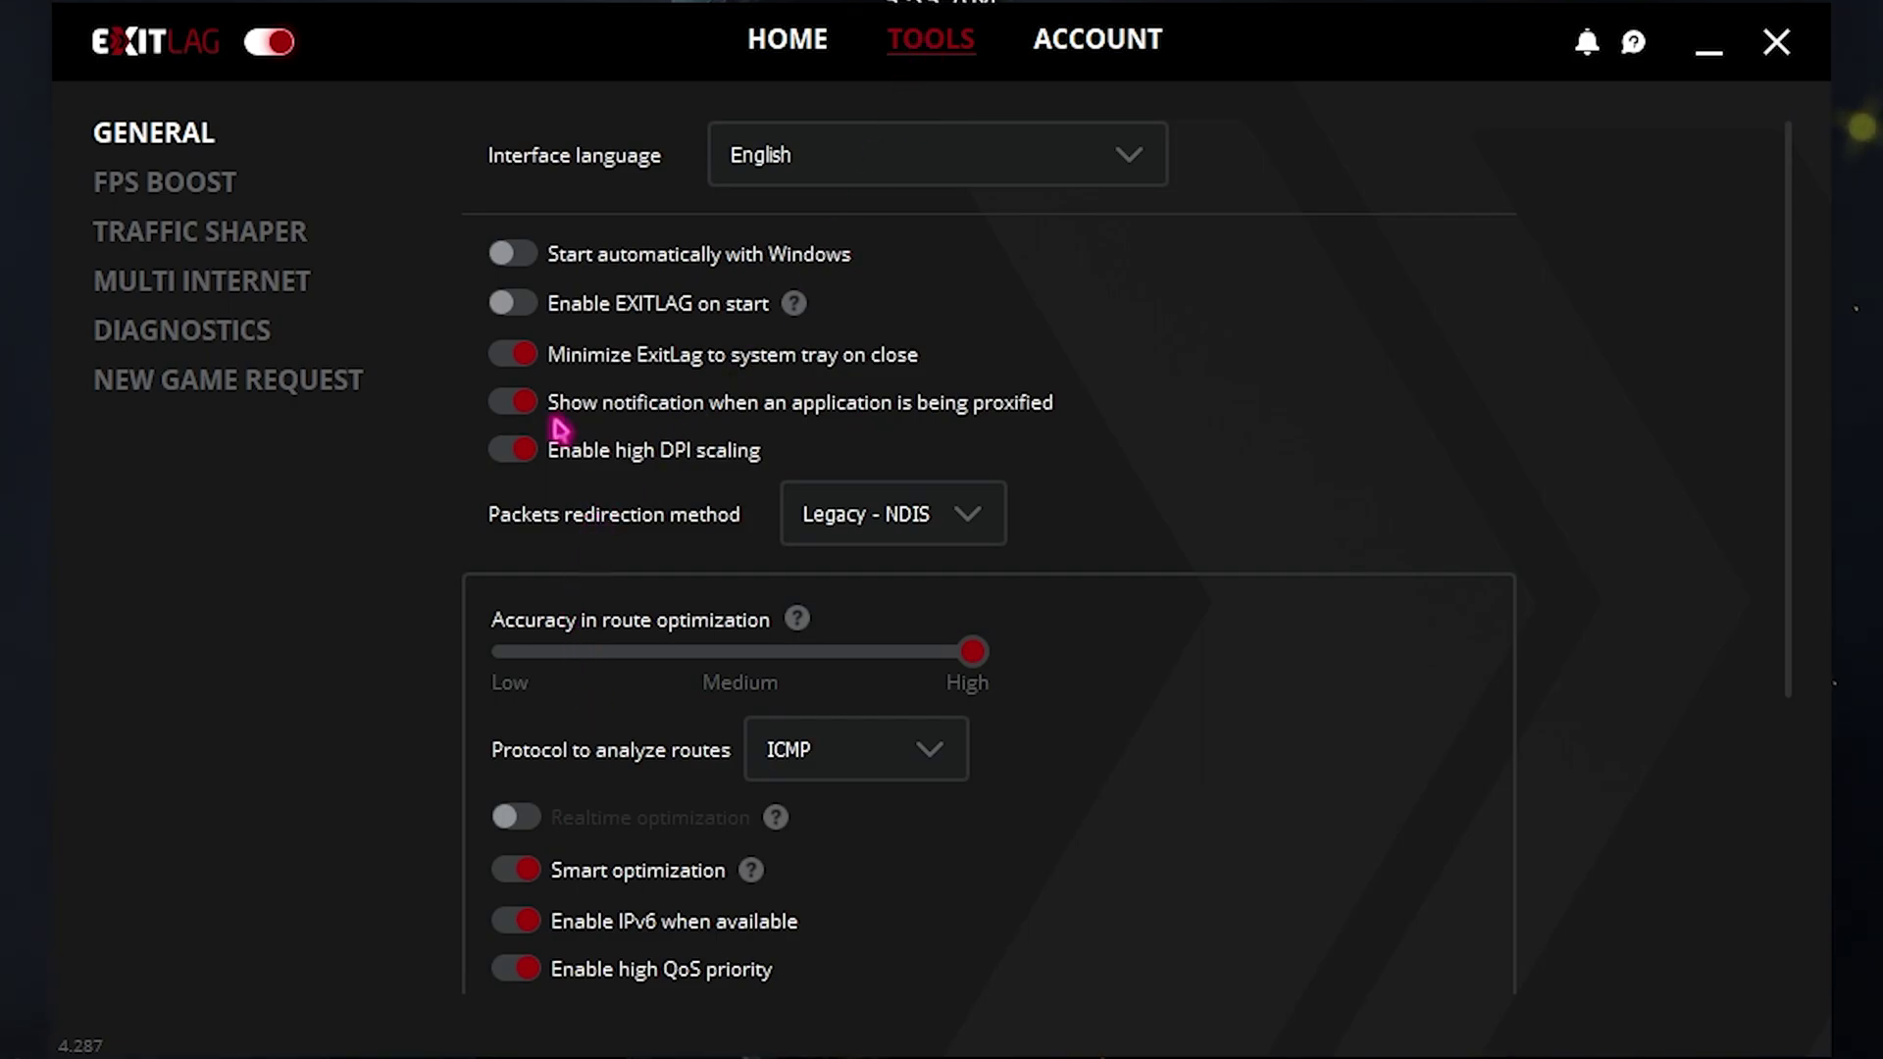
pyautogui.scroll(-1, 505, 775)
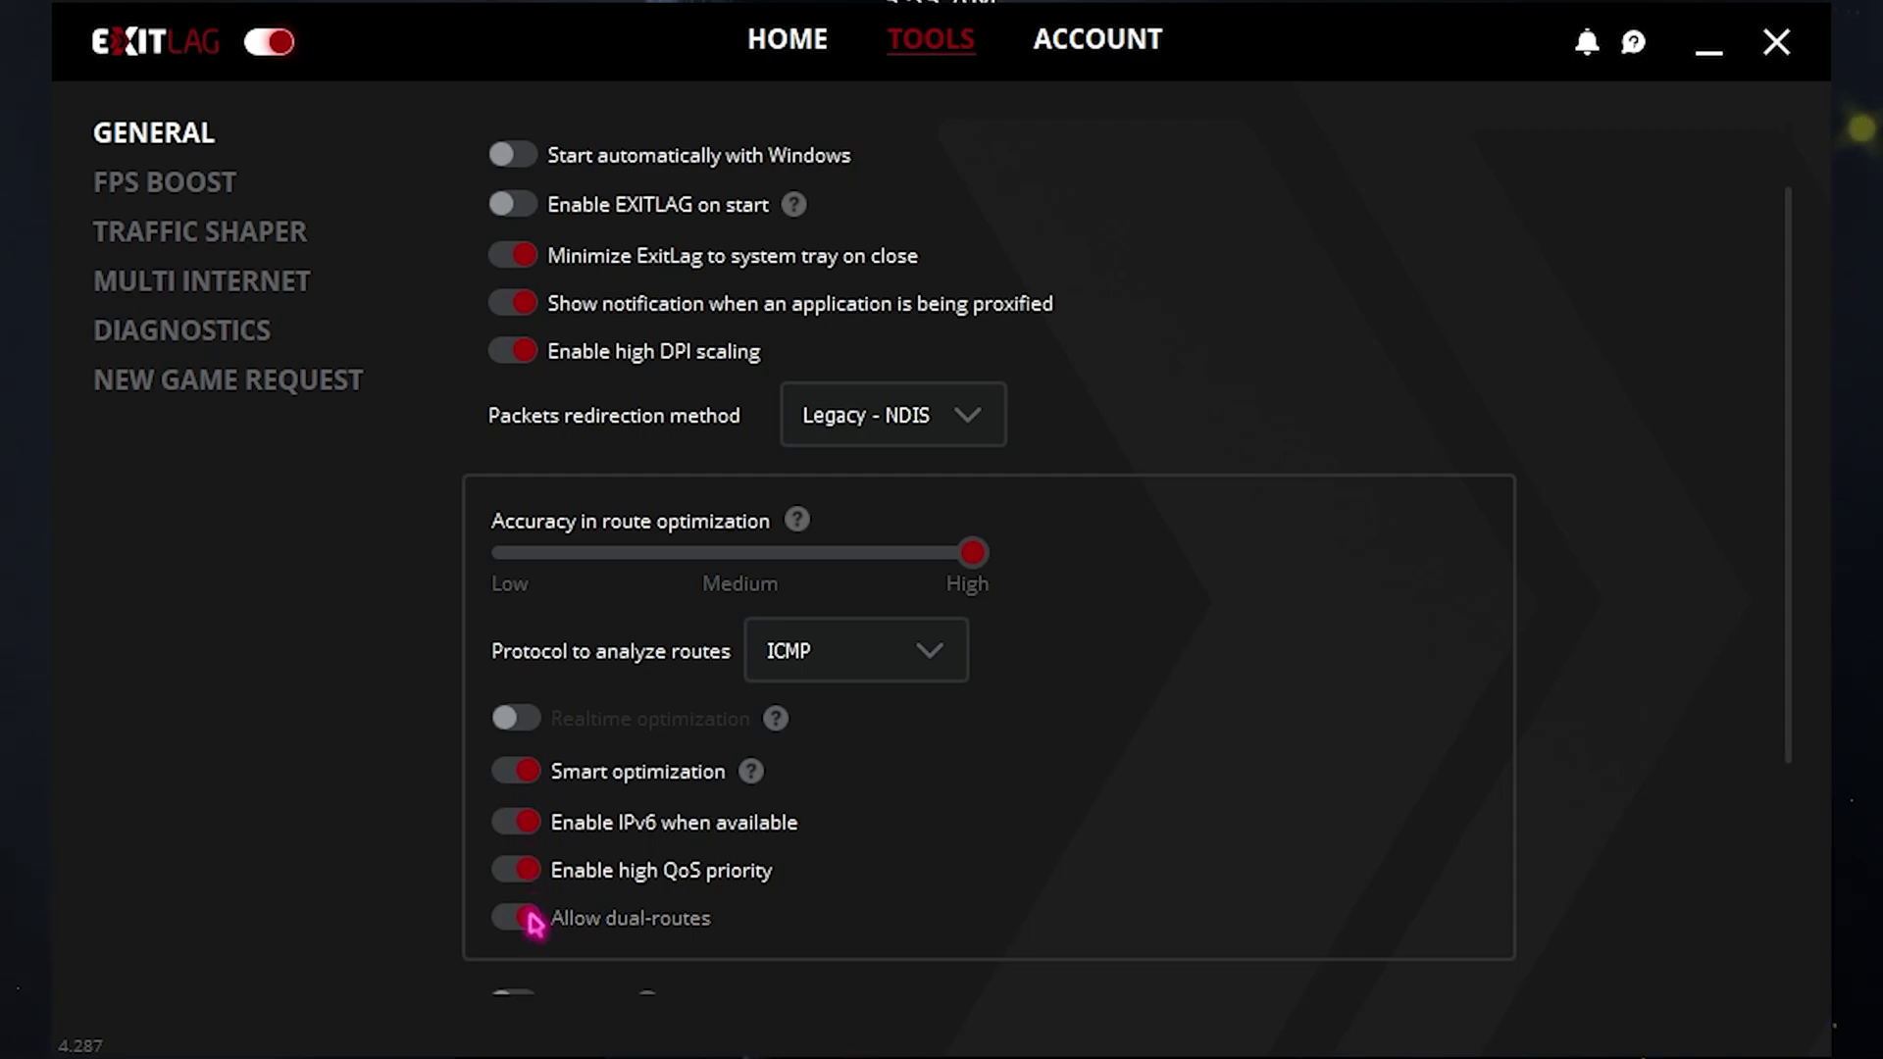
pyautogui.click(216, 188)
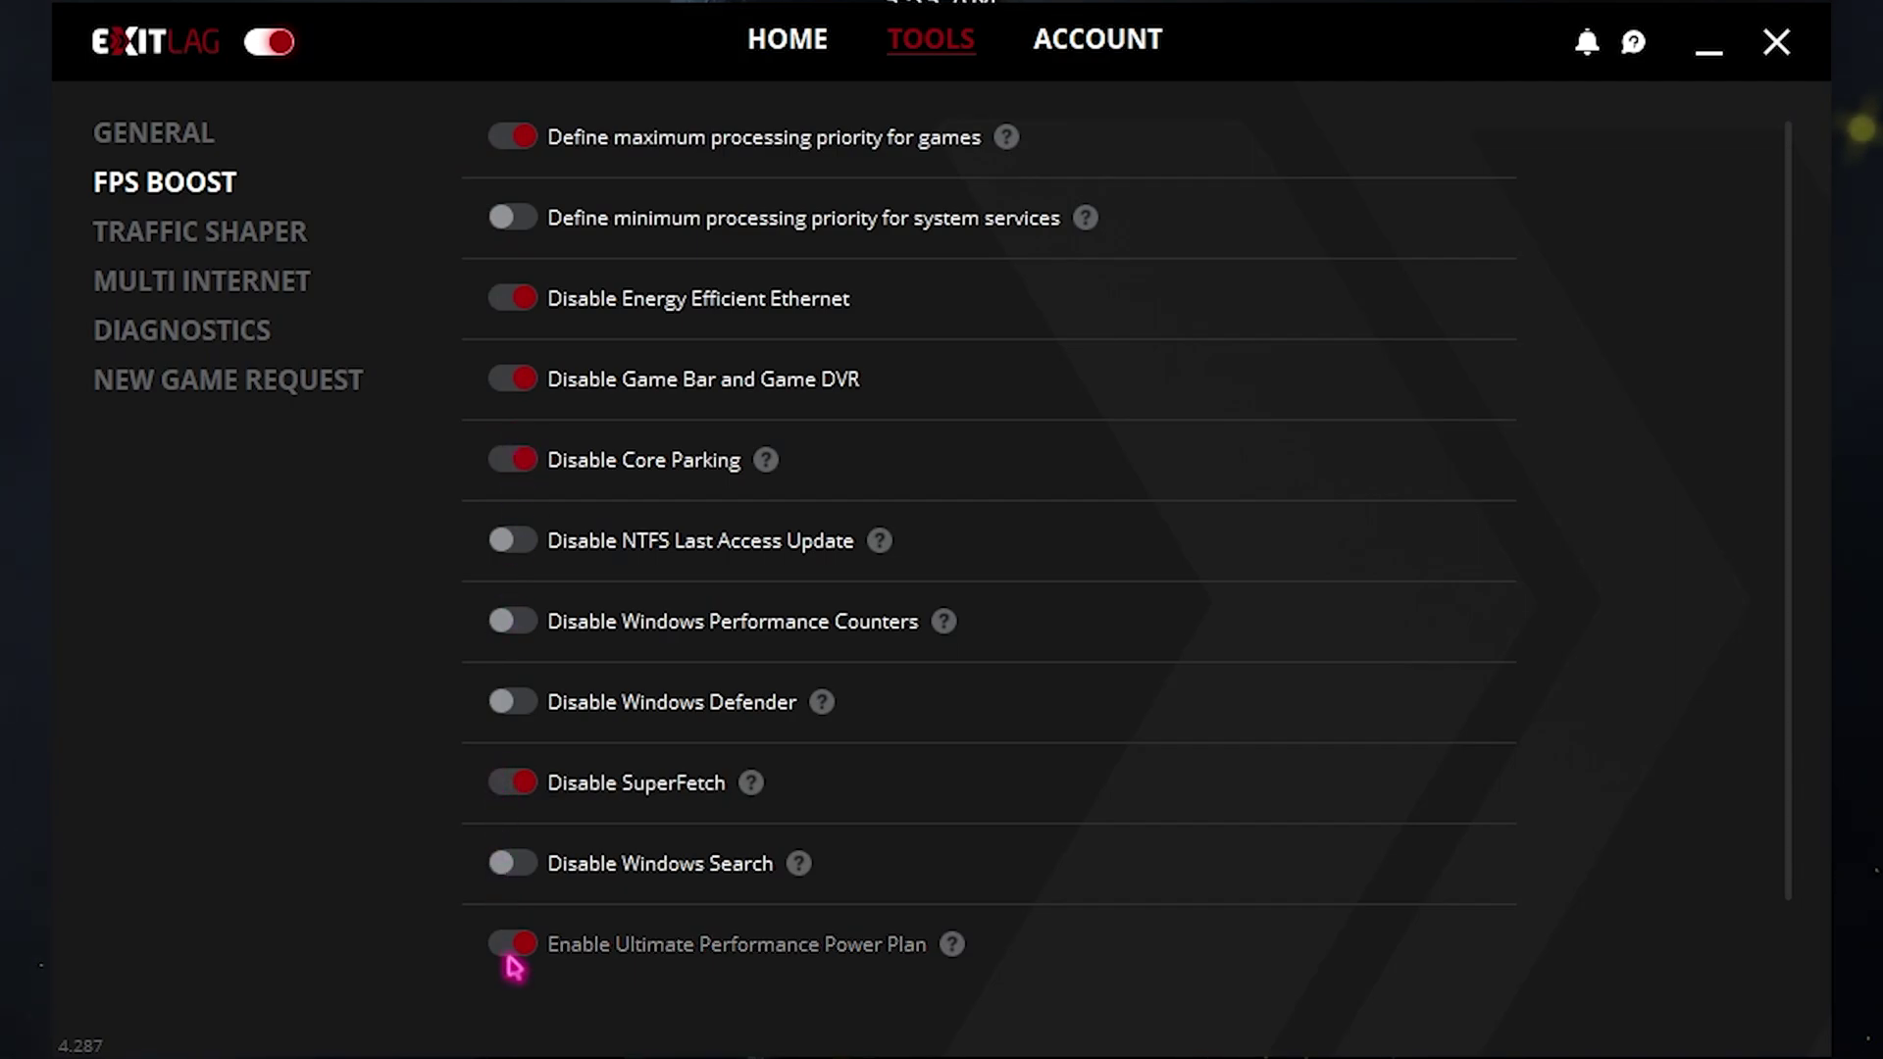
pyautogui.scroll(-1, 512, 966)
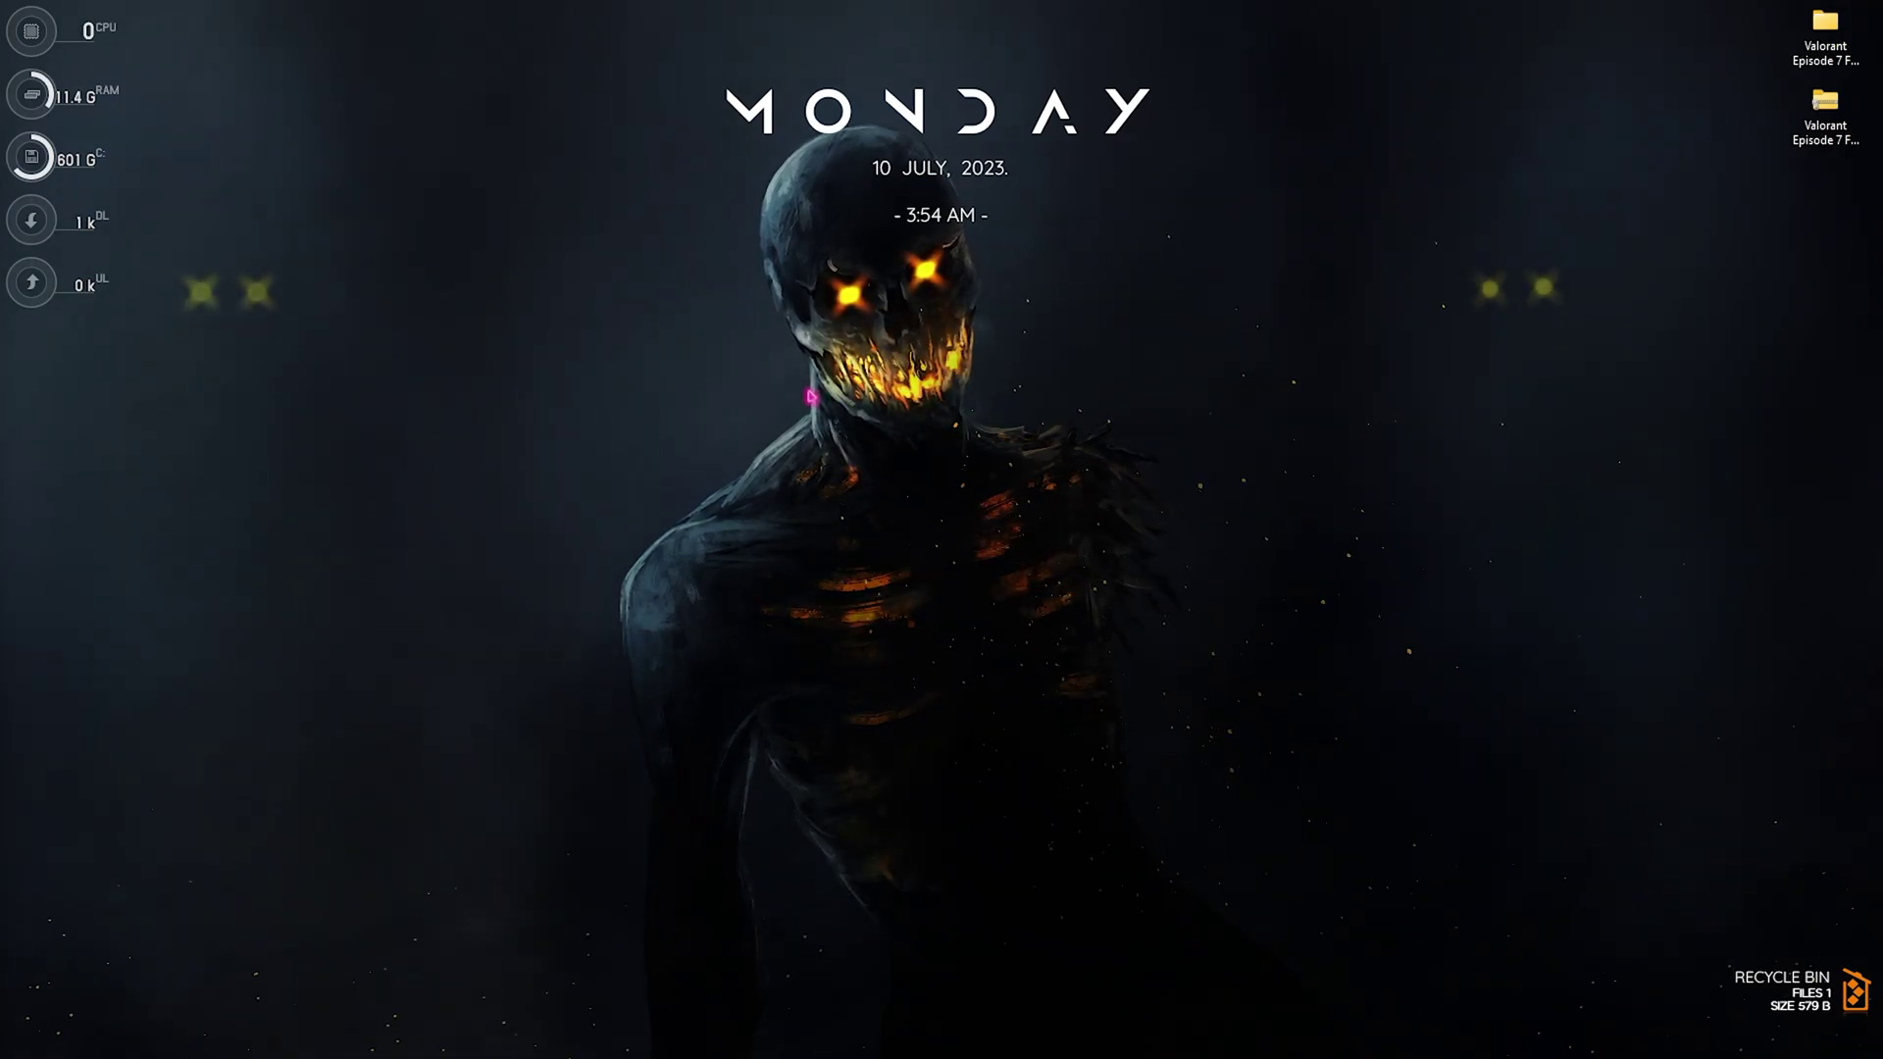
# Open the Windows restore point settings and confirm system protection turned on for Local Disk (C:)
pyautogui.press('super')
pyautogui.write('create')
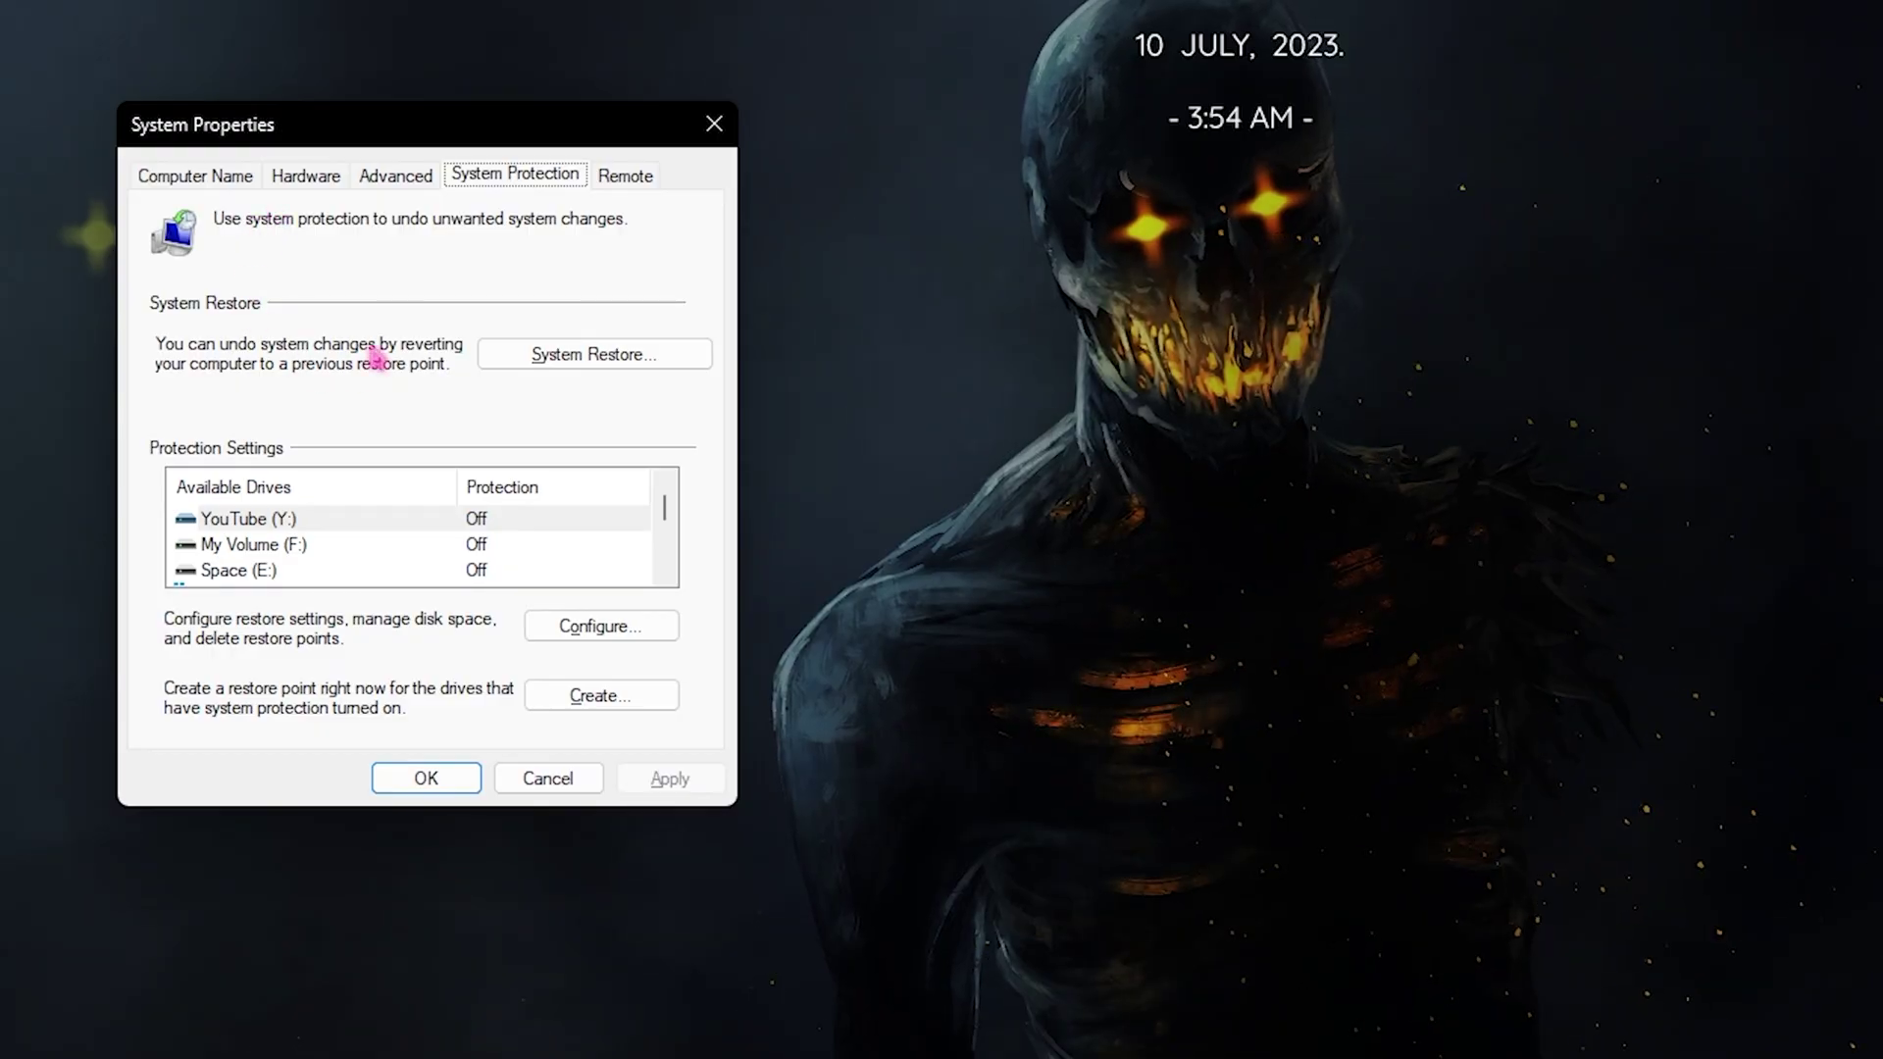
pyautogui.scroll(-1, 245, 549)
pyautogui.click(242, 546)
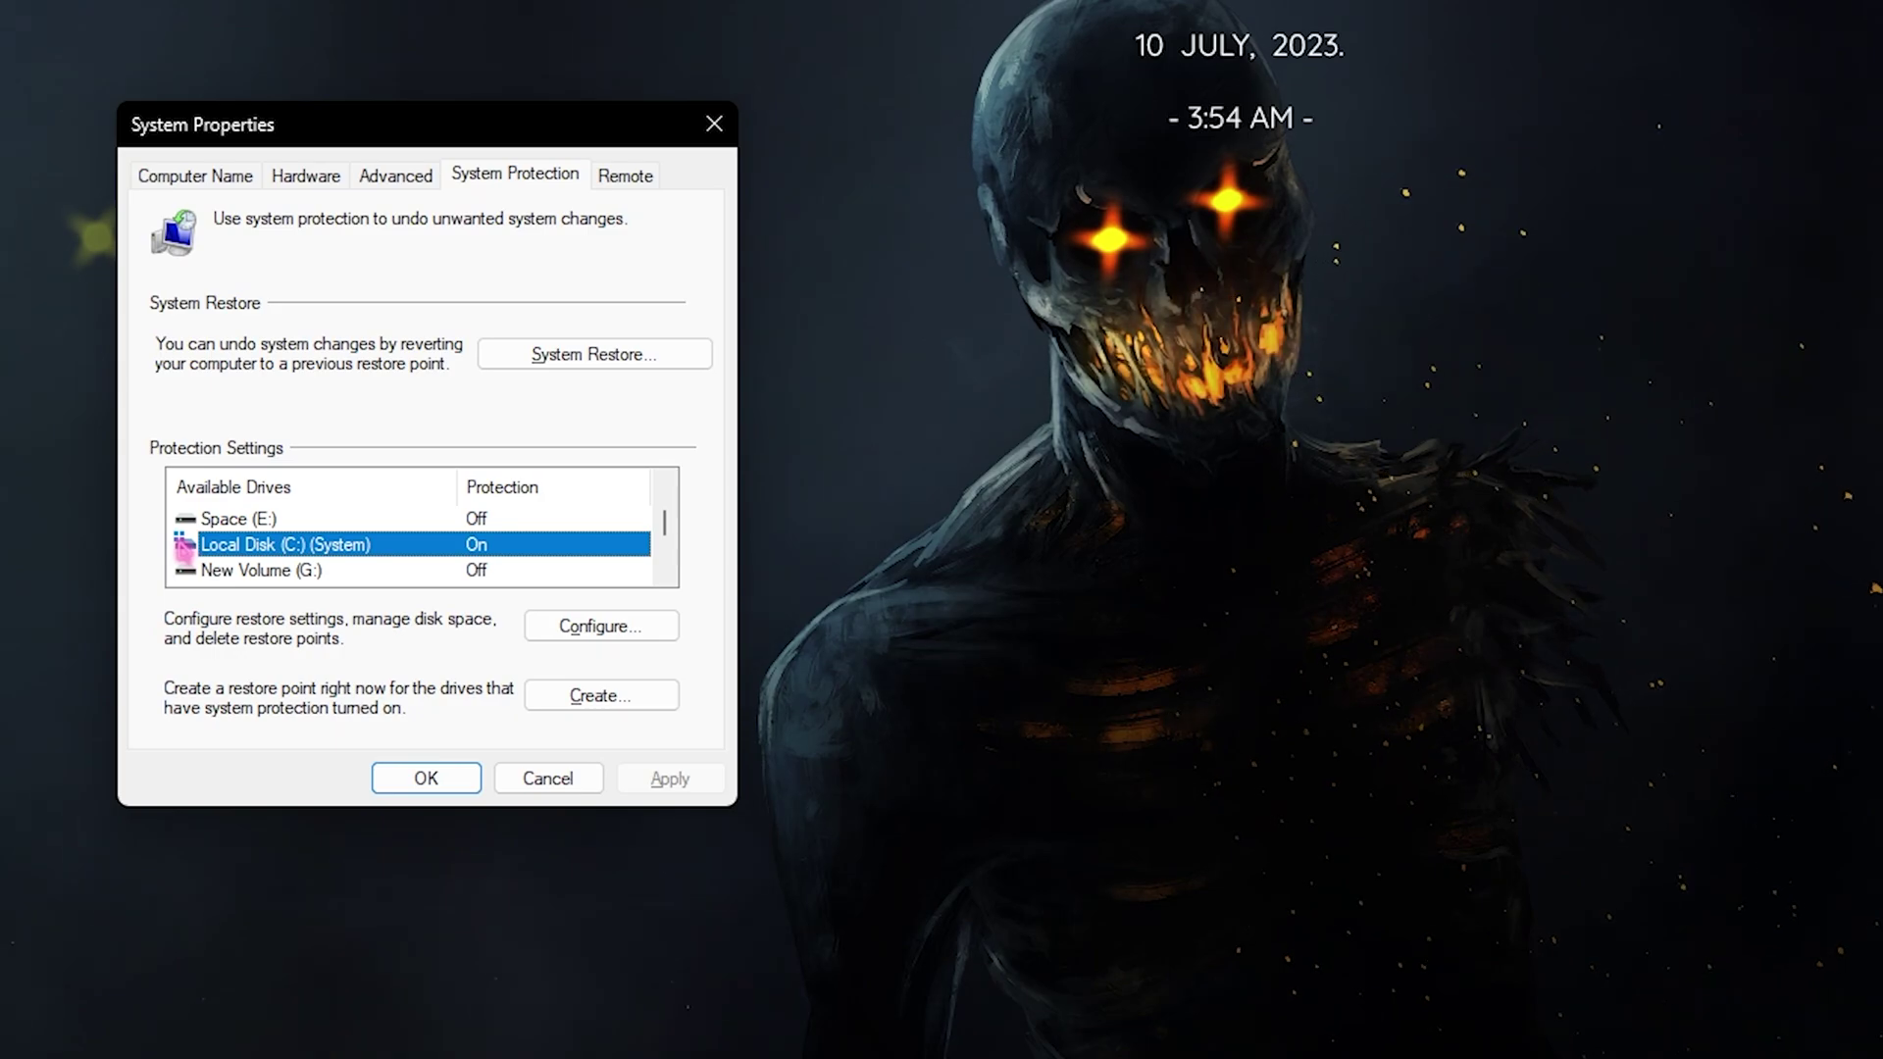
pyautogui.click(588, 628)
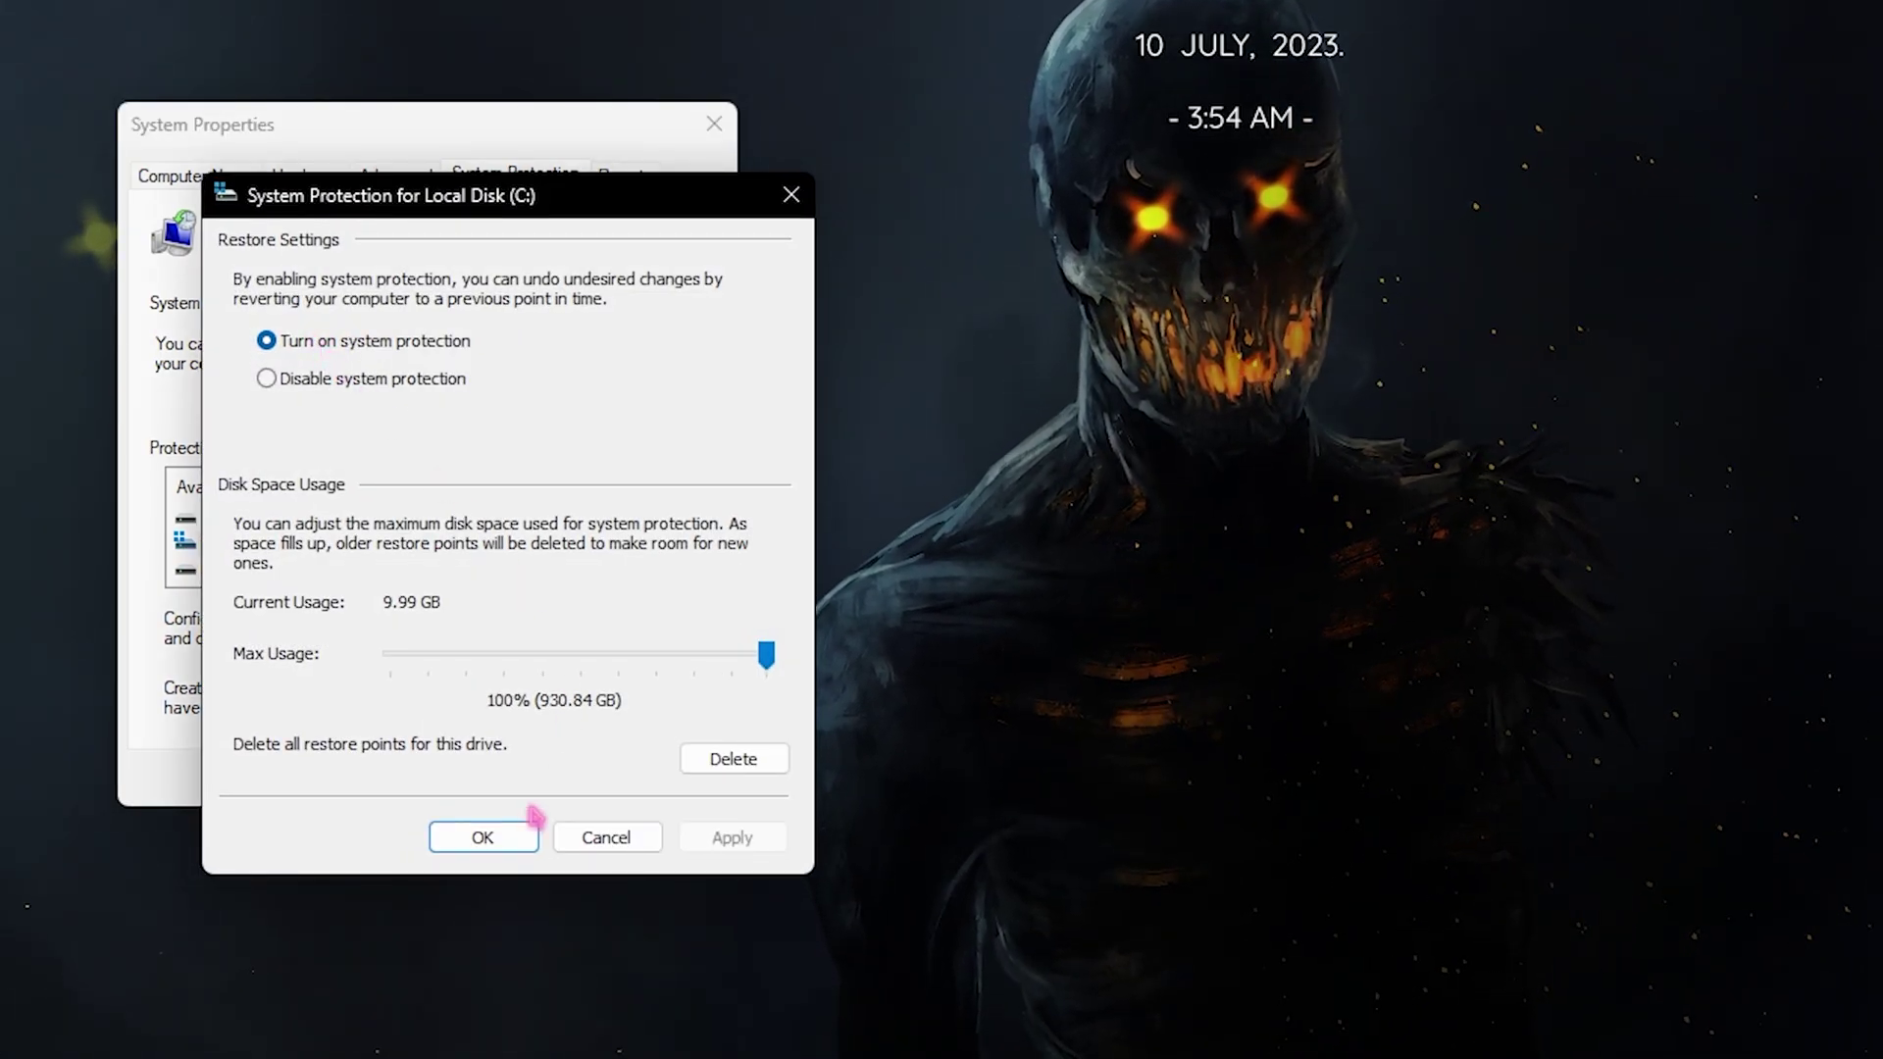
pyautogui.click(525, 838)
# Create a restore point described as Valorant and close System Properties
pyautogui.click(577, 699)
pyautogui.write('Valorant')
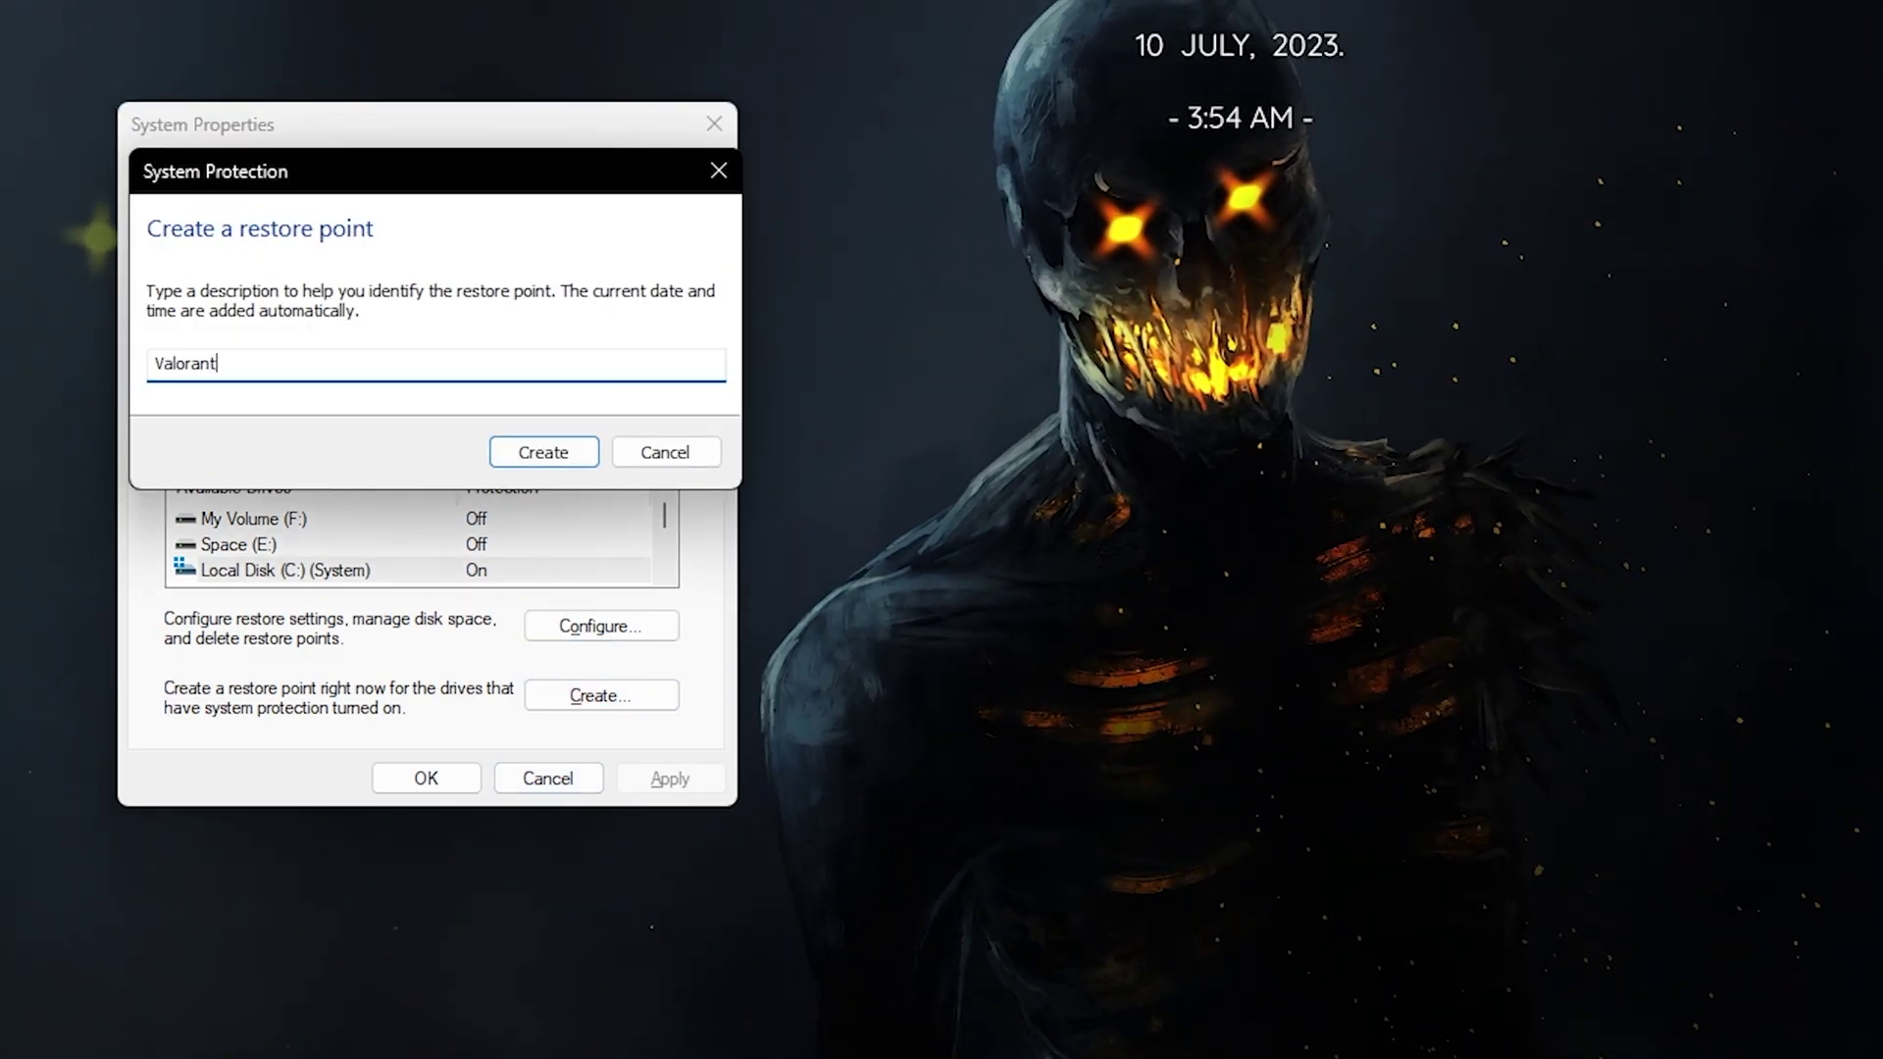
pyautogui.press('Return')
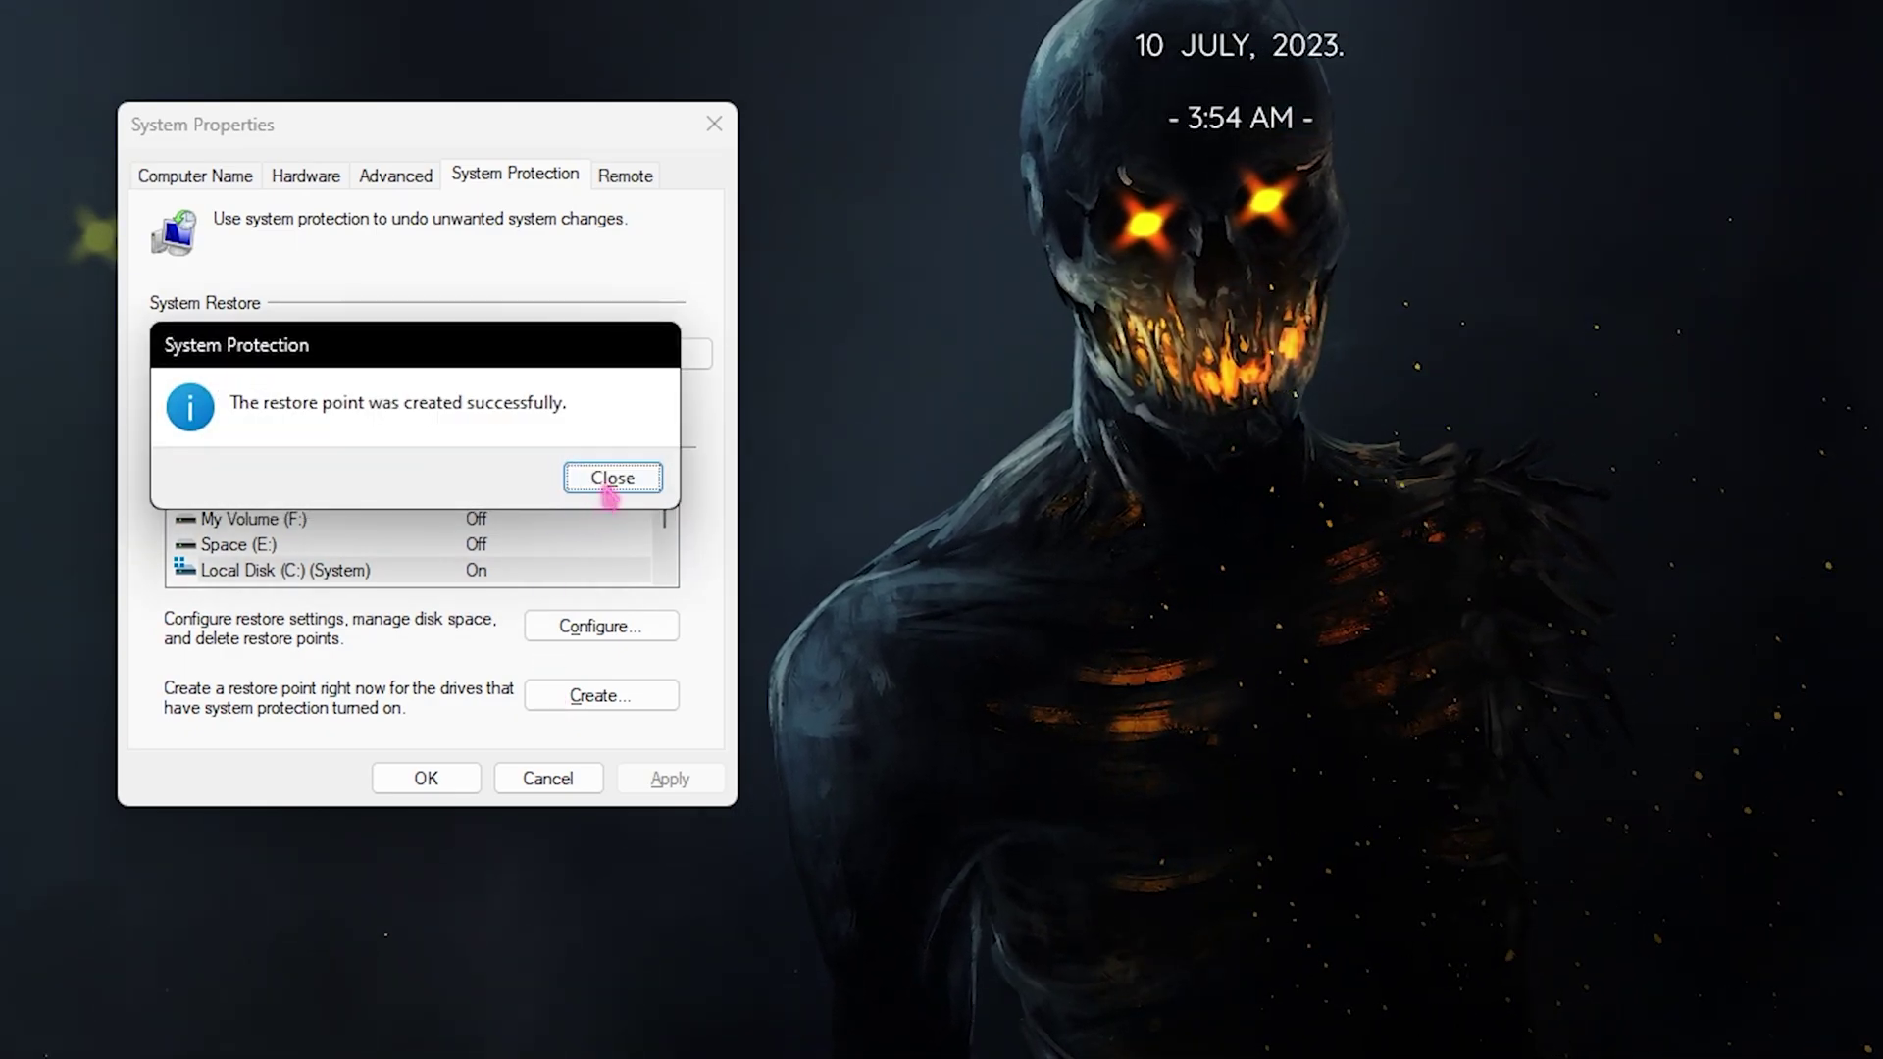
pyautogui.click(616, 478)
pyautogui.click(714, 124)
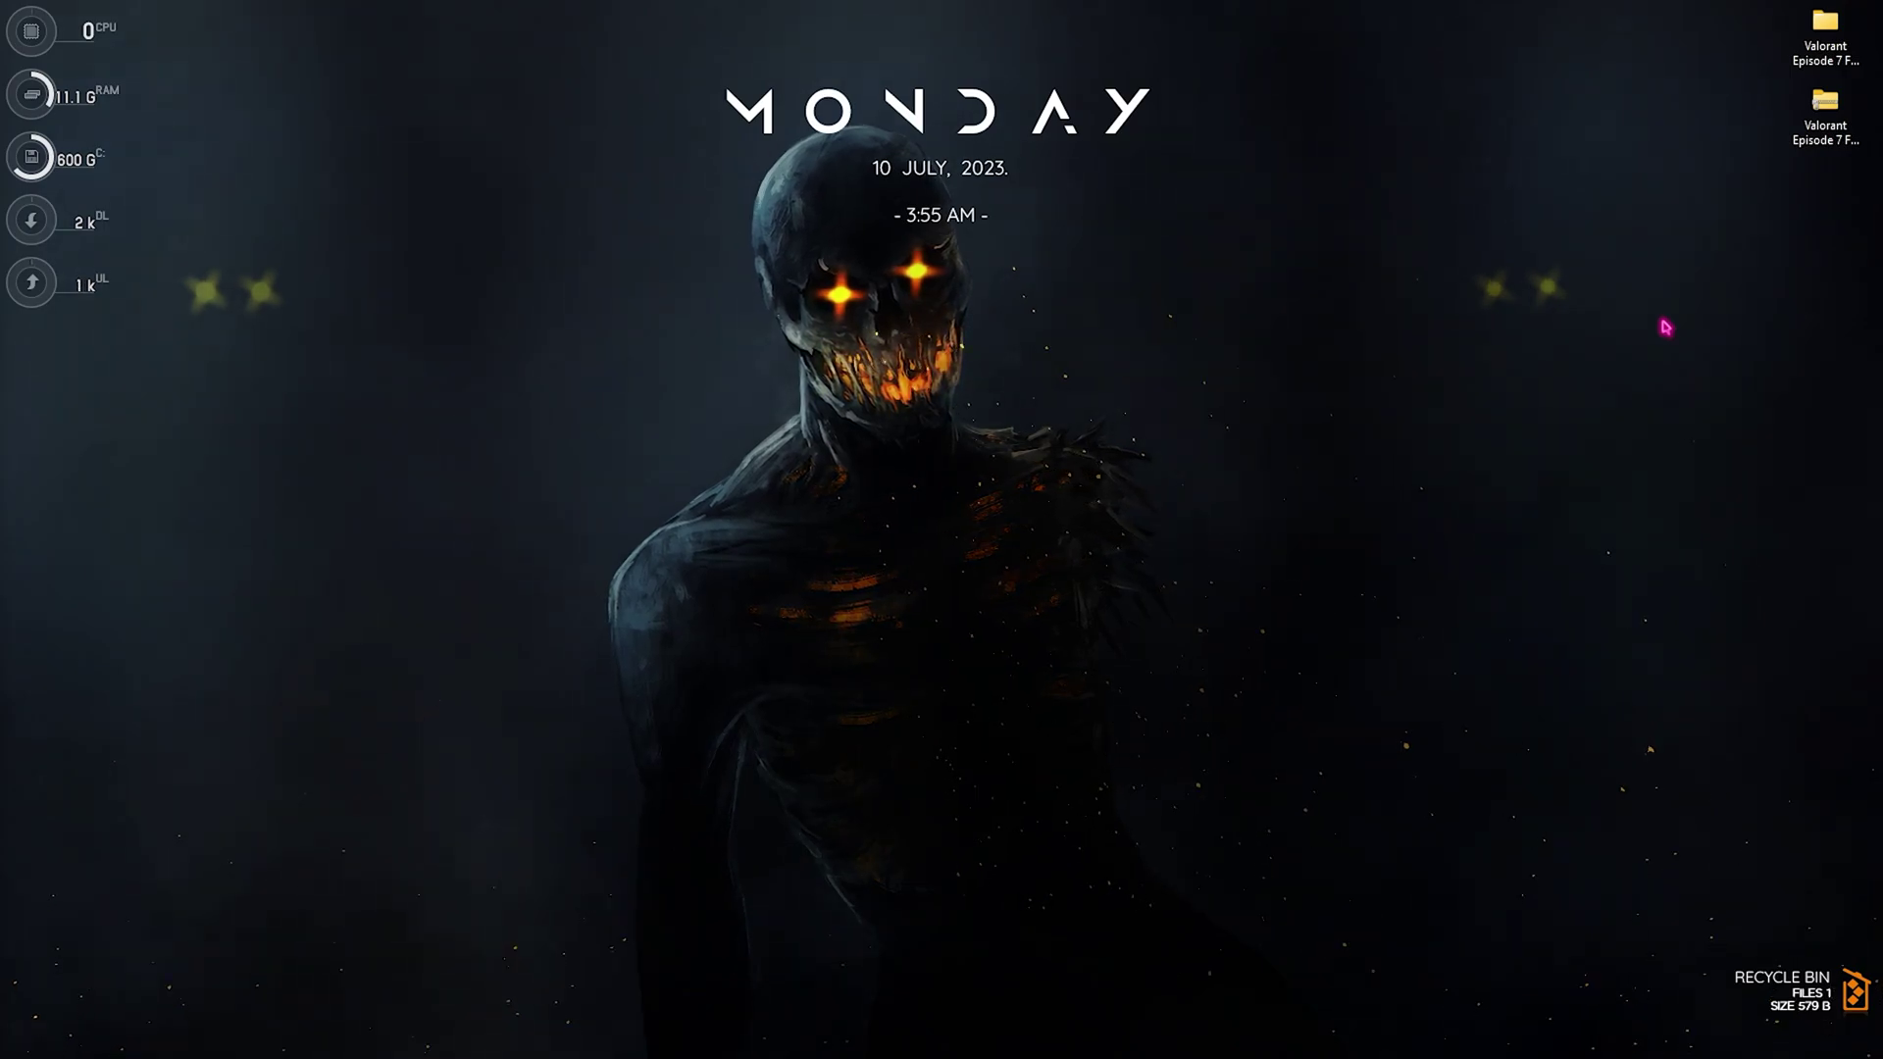
# Open the 1 - CPU Priority folder inside the Valorant Episode 7 FPS Pack folder on the desktop
pyautogui.click(1841, 46)
pyautogui.doubleClick(1842, 46)
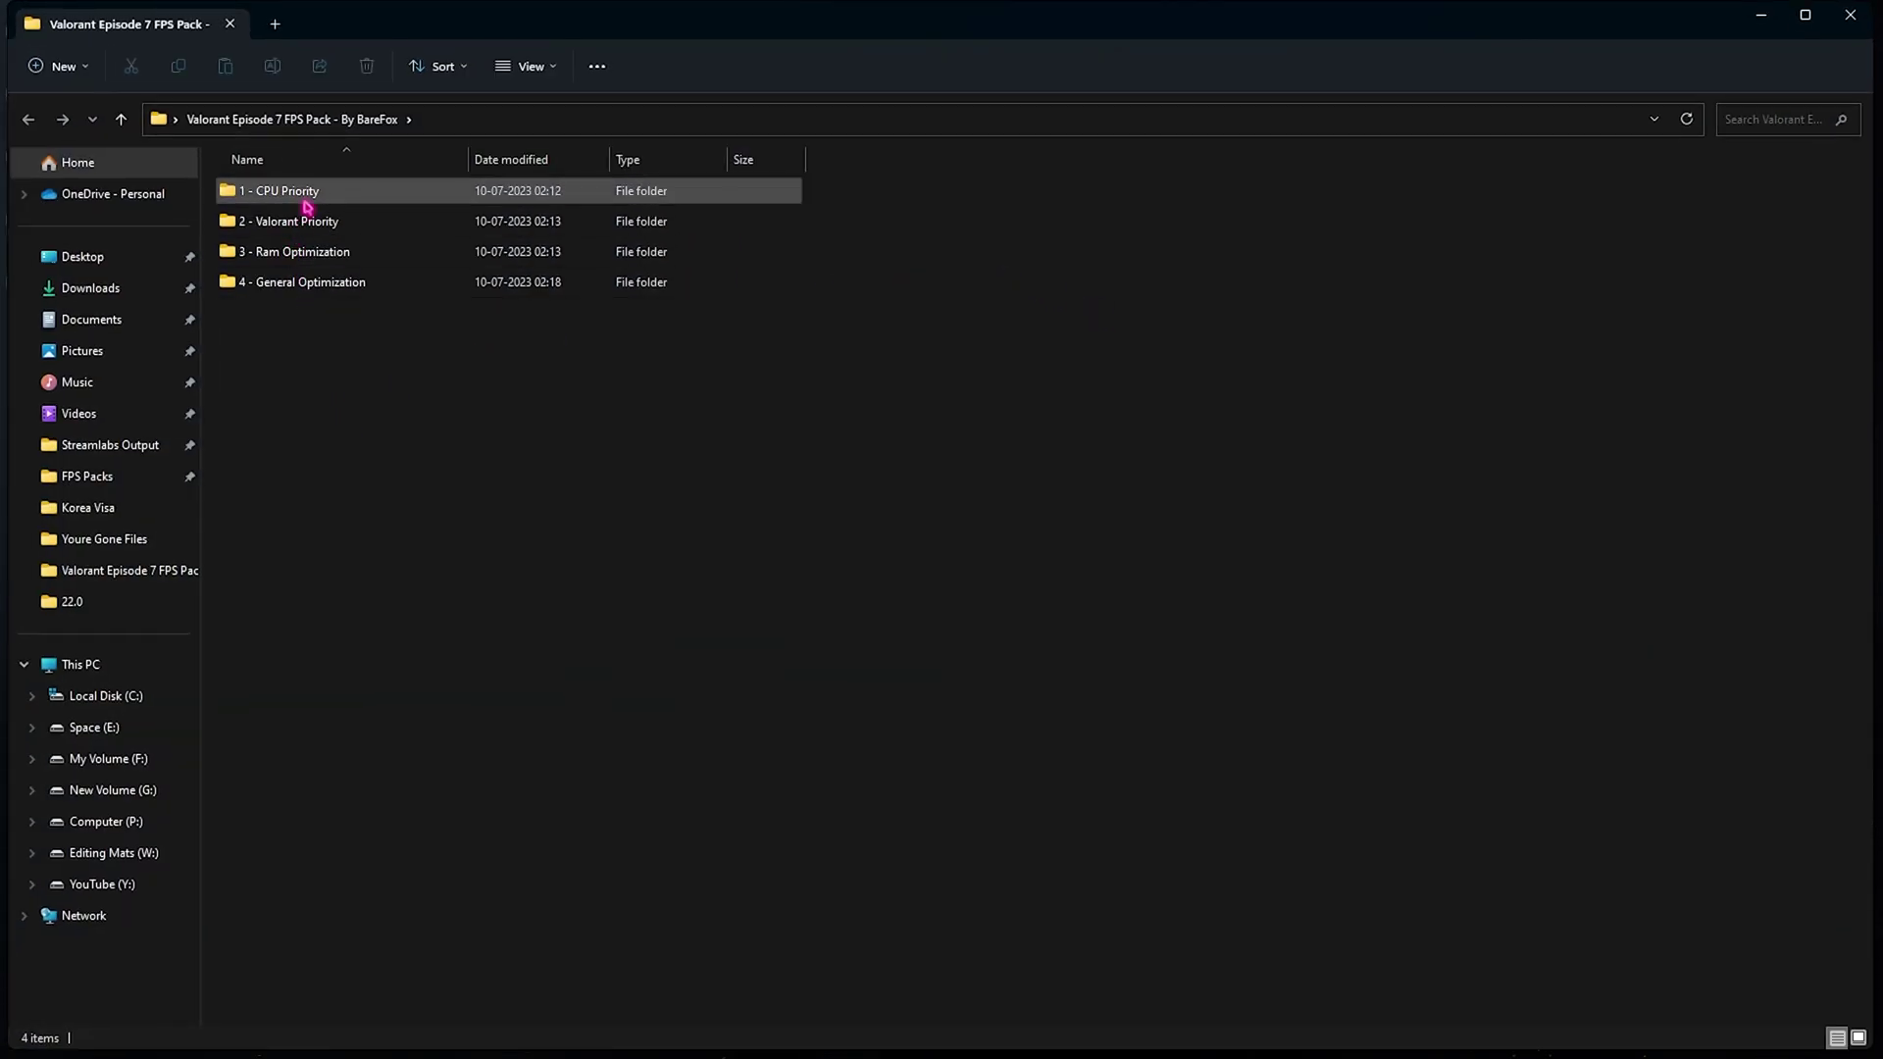
pyautogui.doubleClick(306, 200)
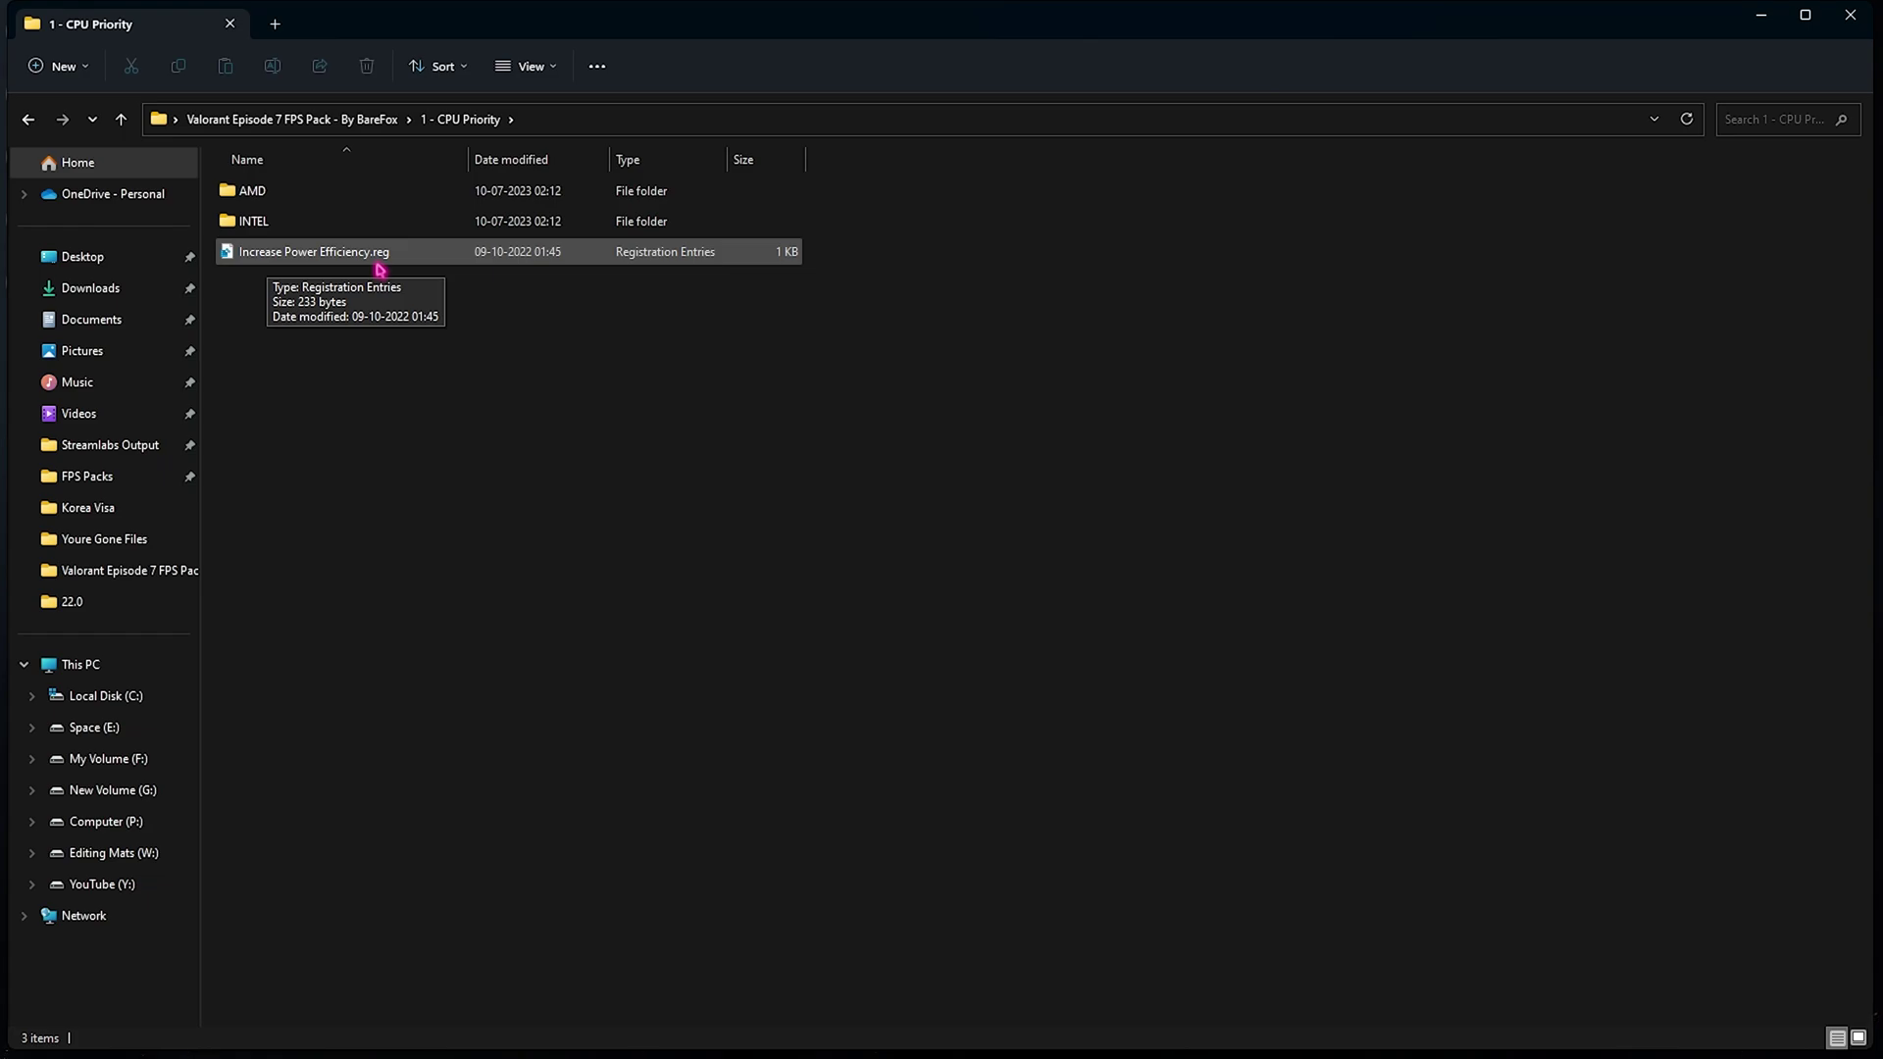
pyautogui.rightClick(353, 257)
pyautogui.click(397, 556)
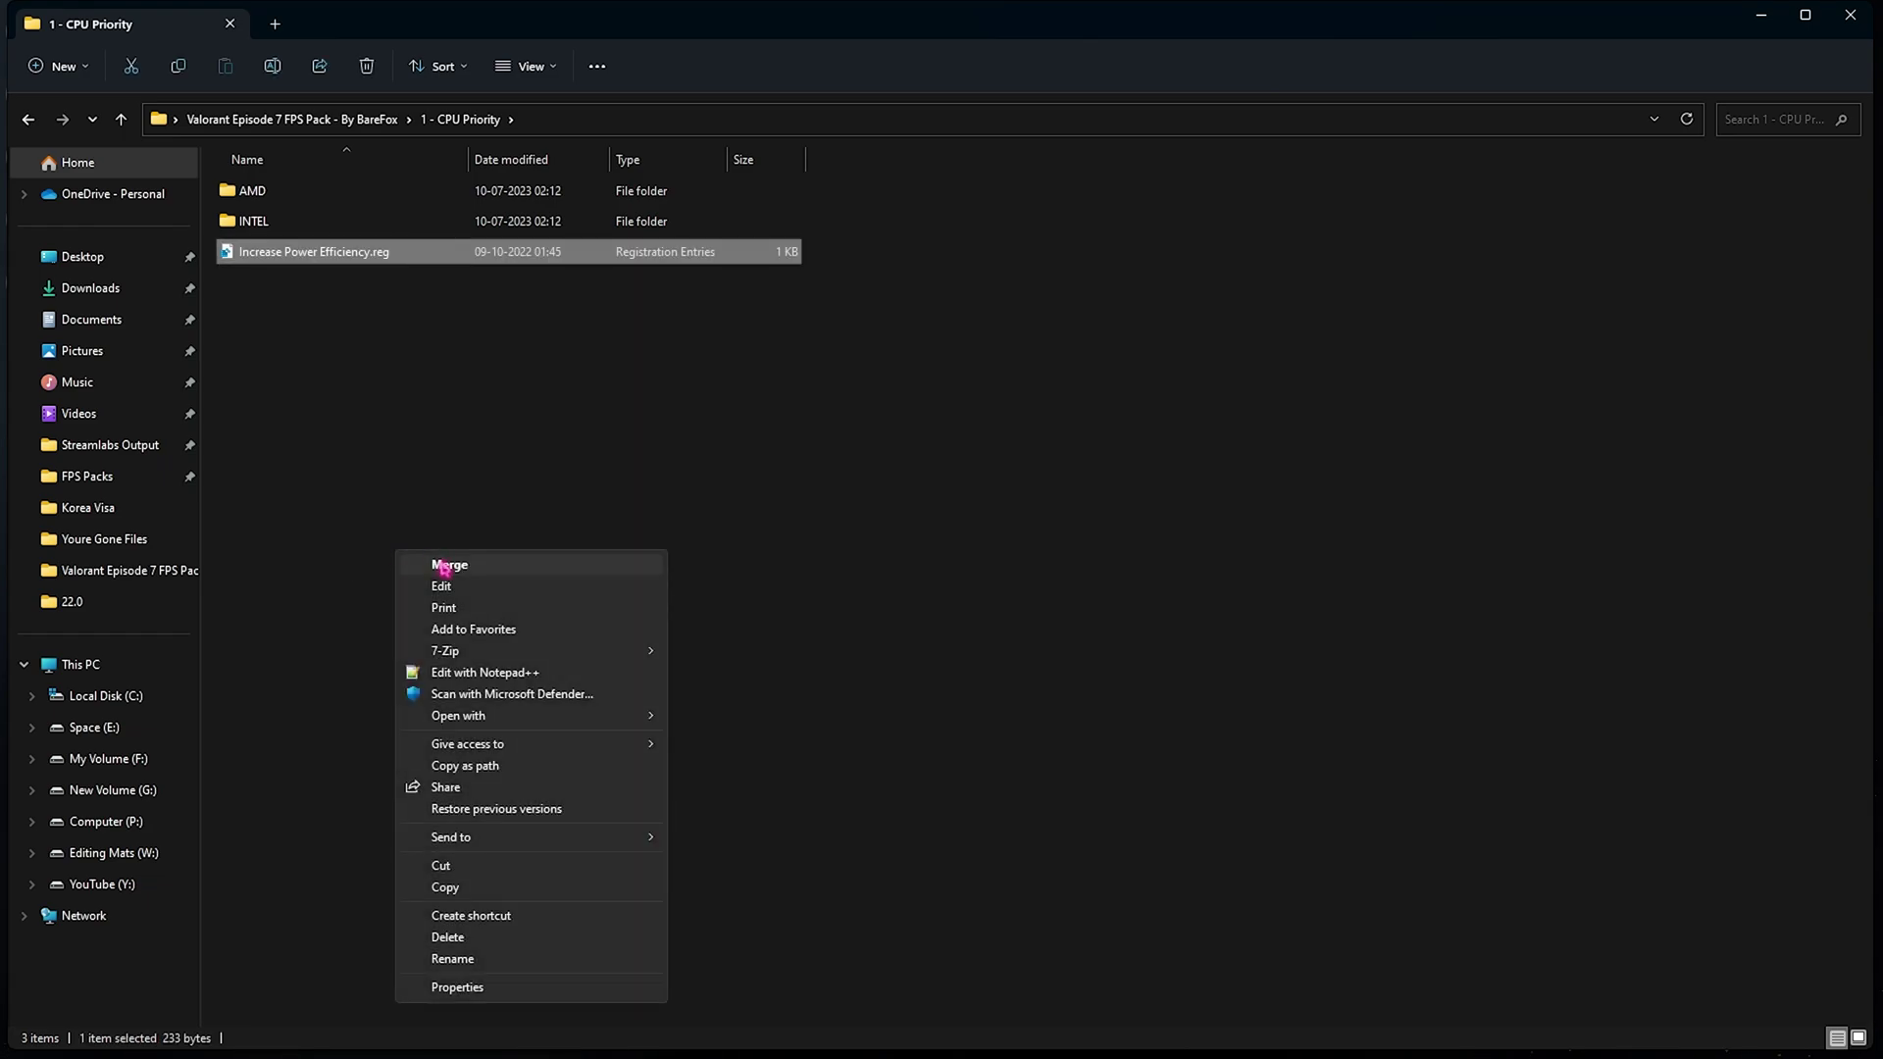
pyautogui.click(370, 407)
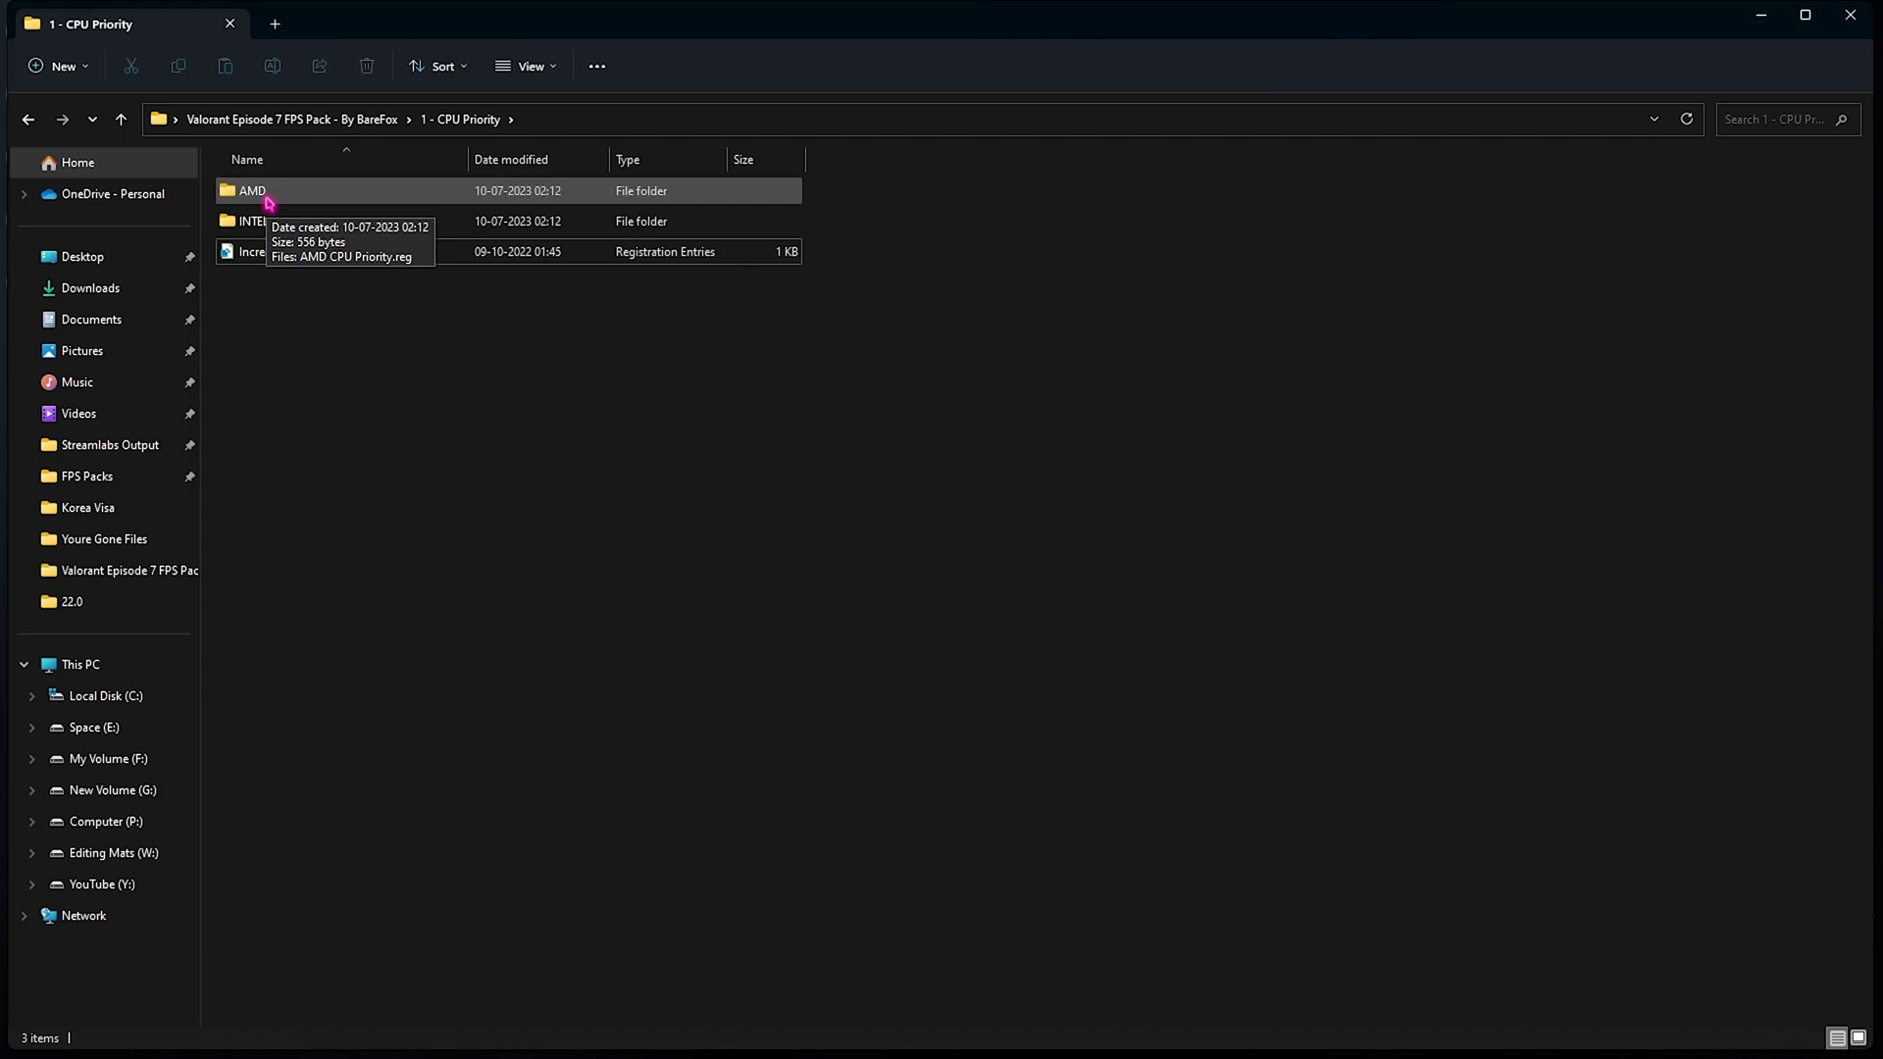
# Open System Information and check the processor model and the installed physical memory (RAM)
pyautogui.press('super')
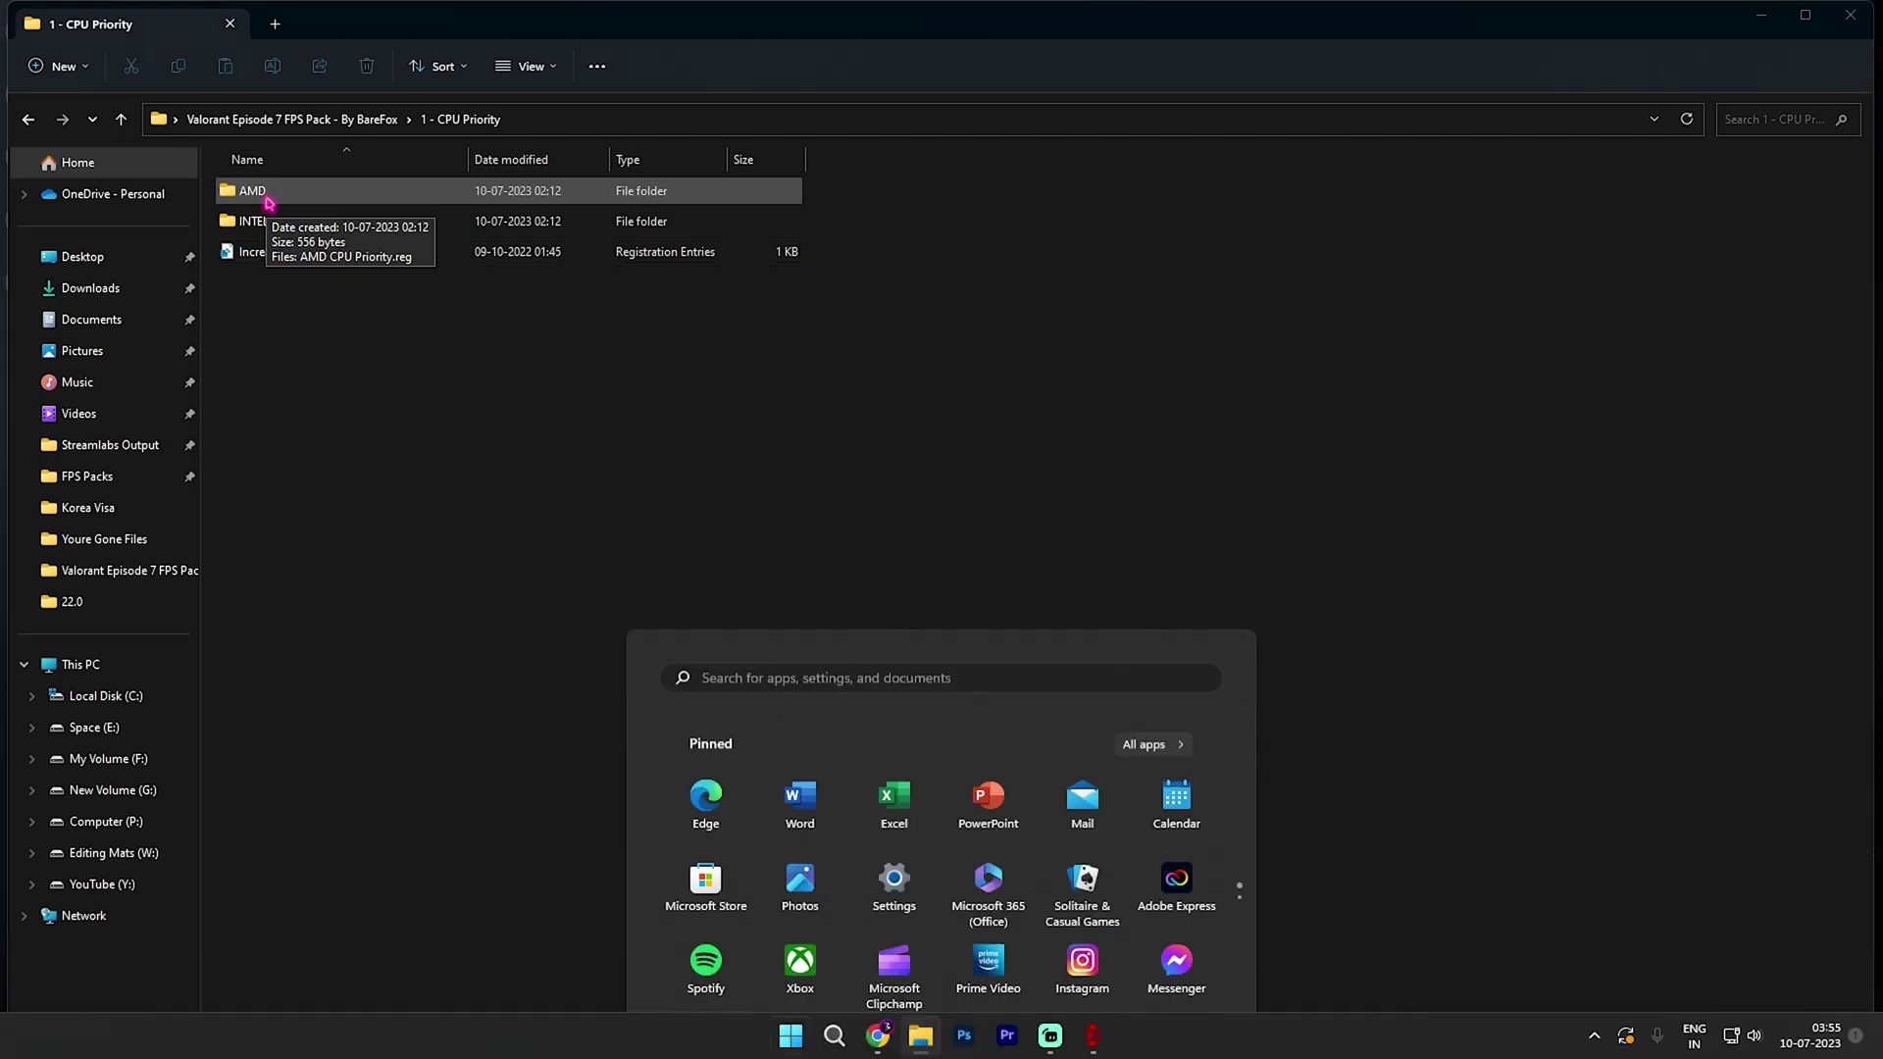
pyautogui.write('sys')
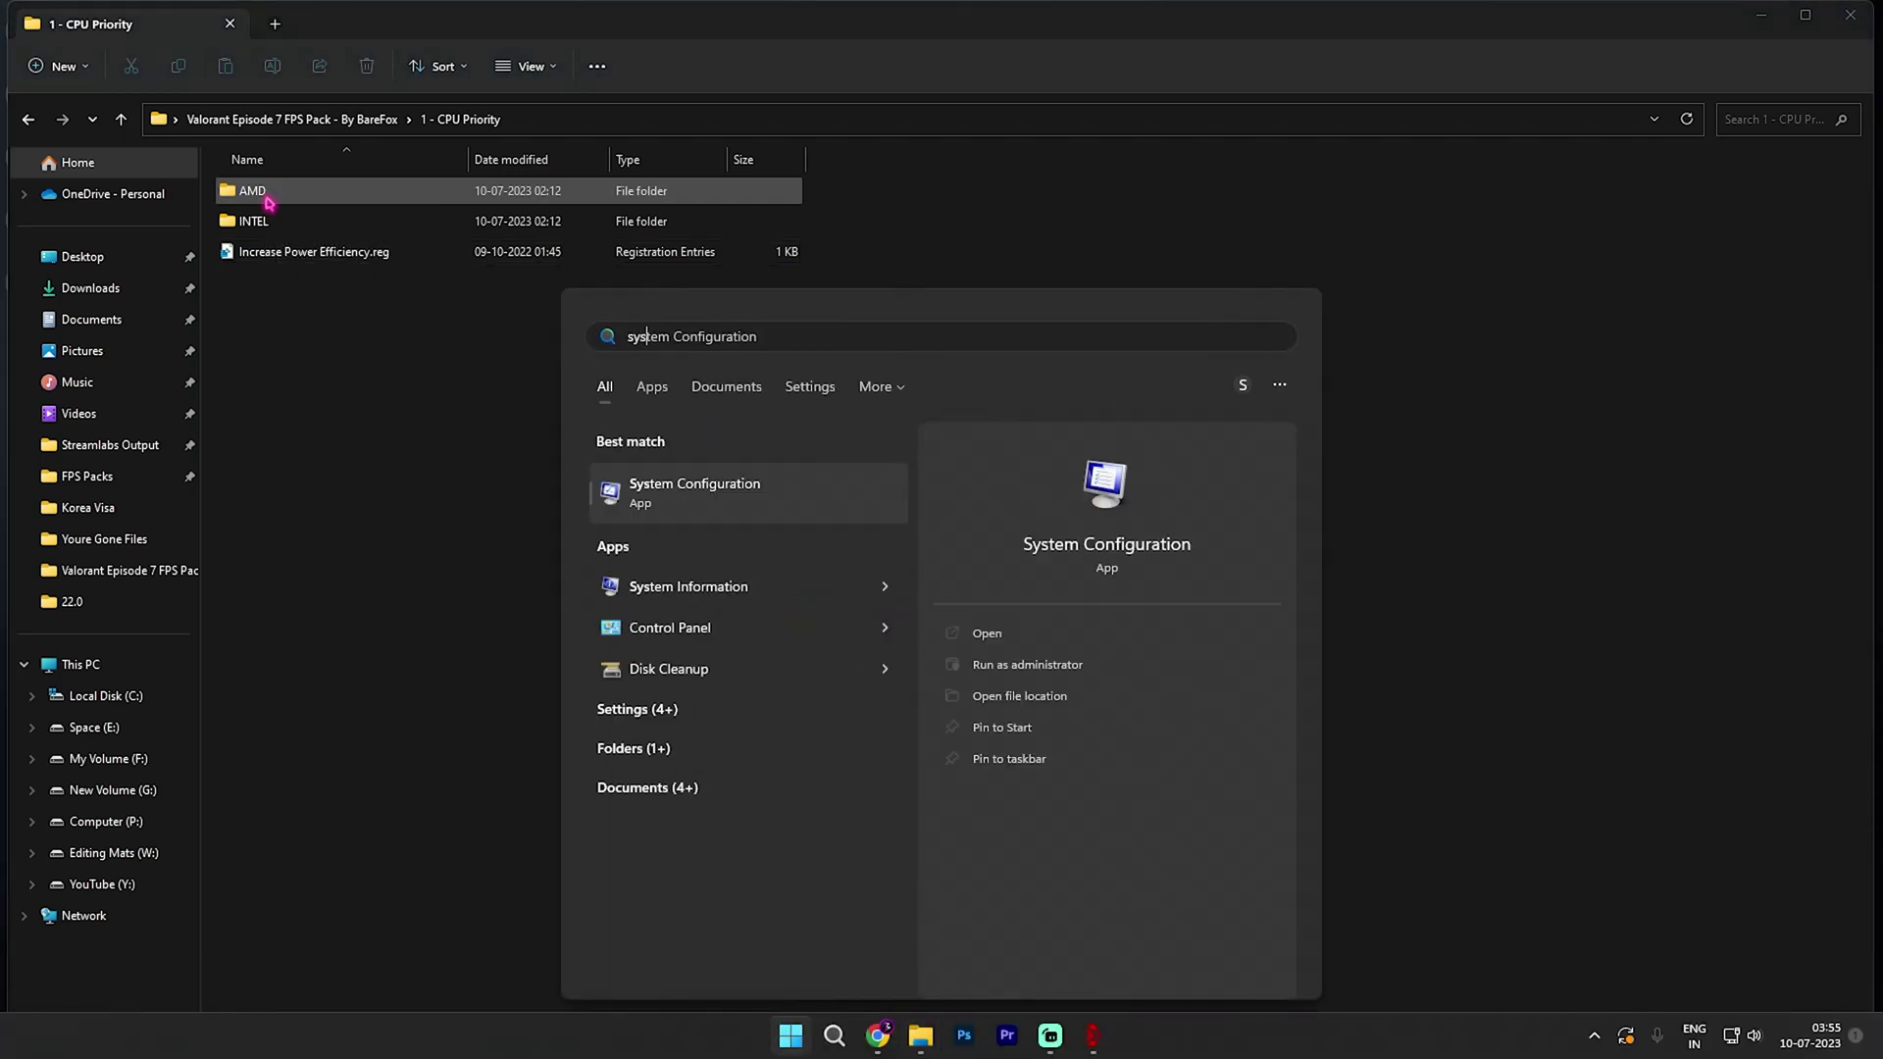
pyautogui.press('Down')
pyautogui.press('Return')
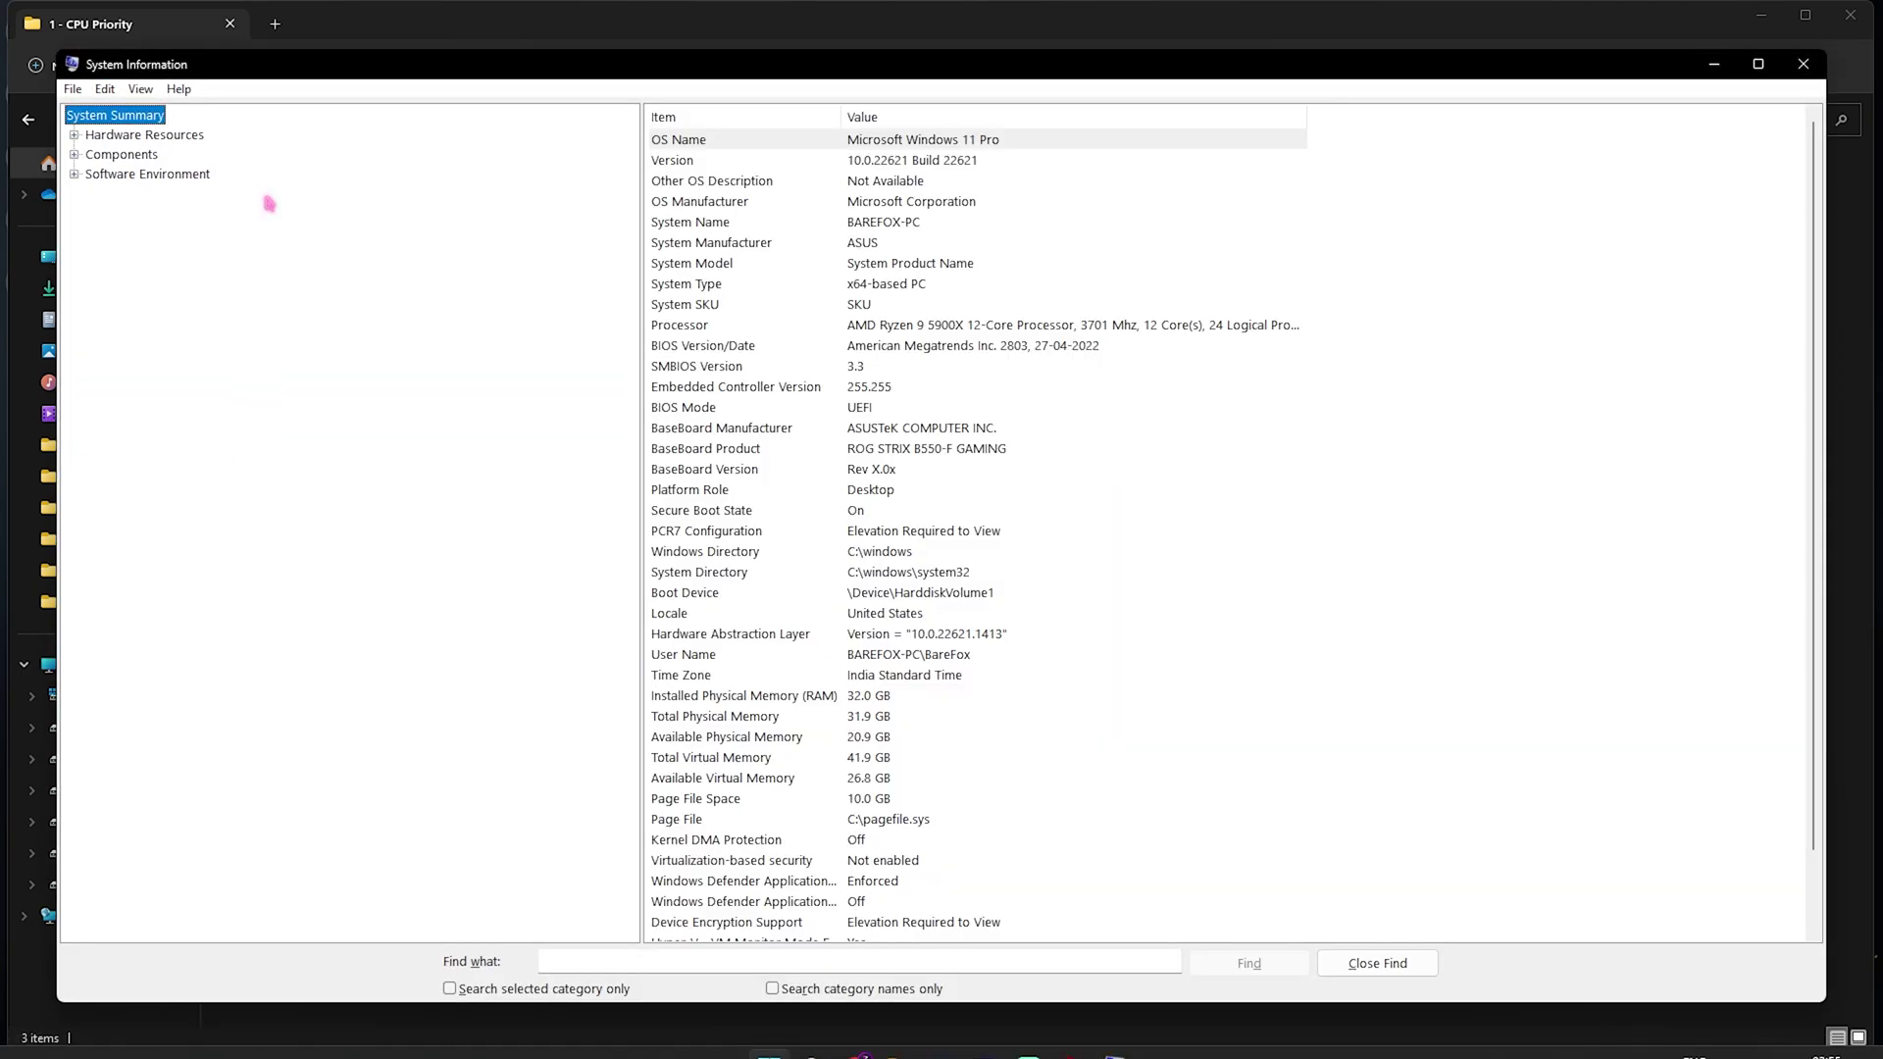
pyautogui.click(698, 326)
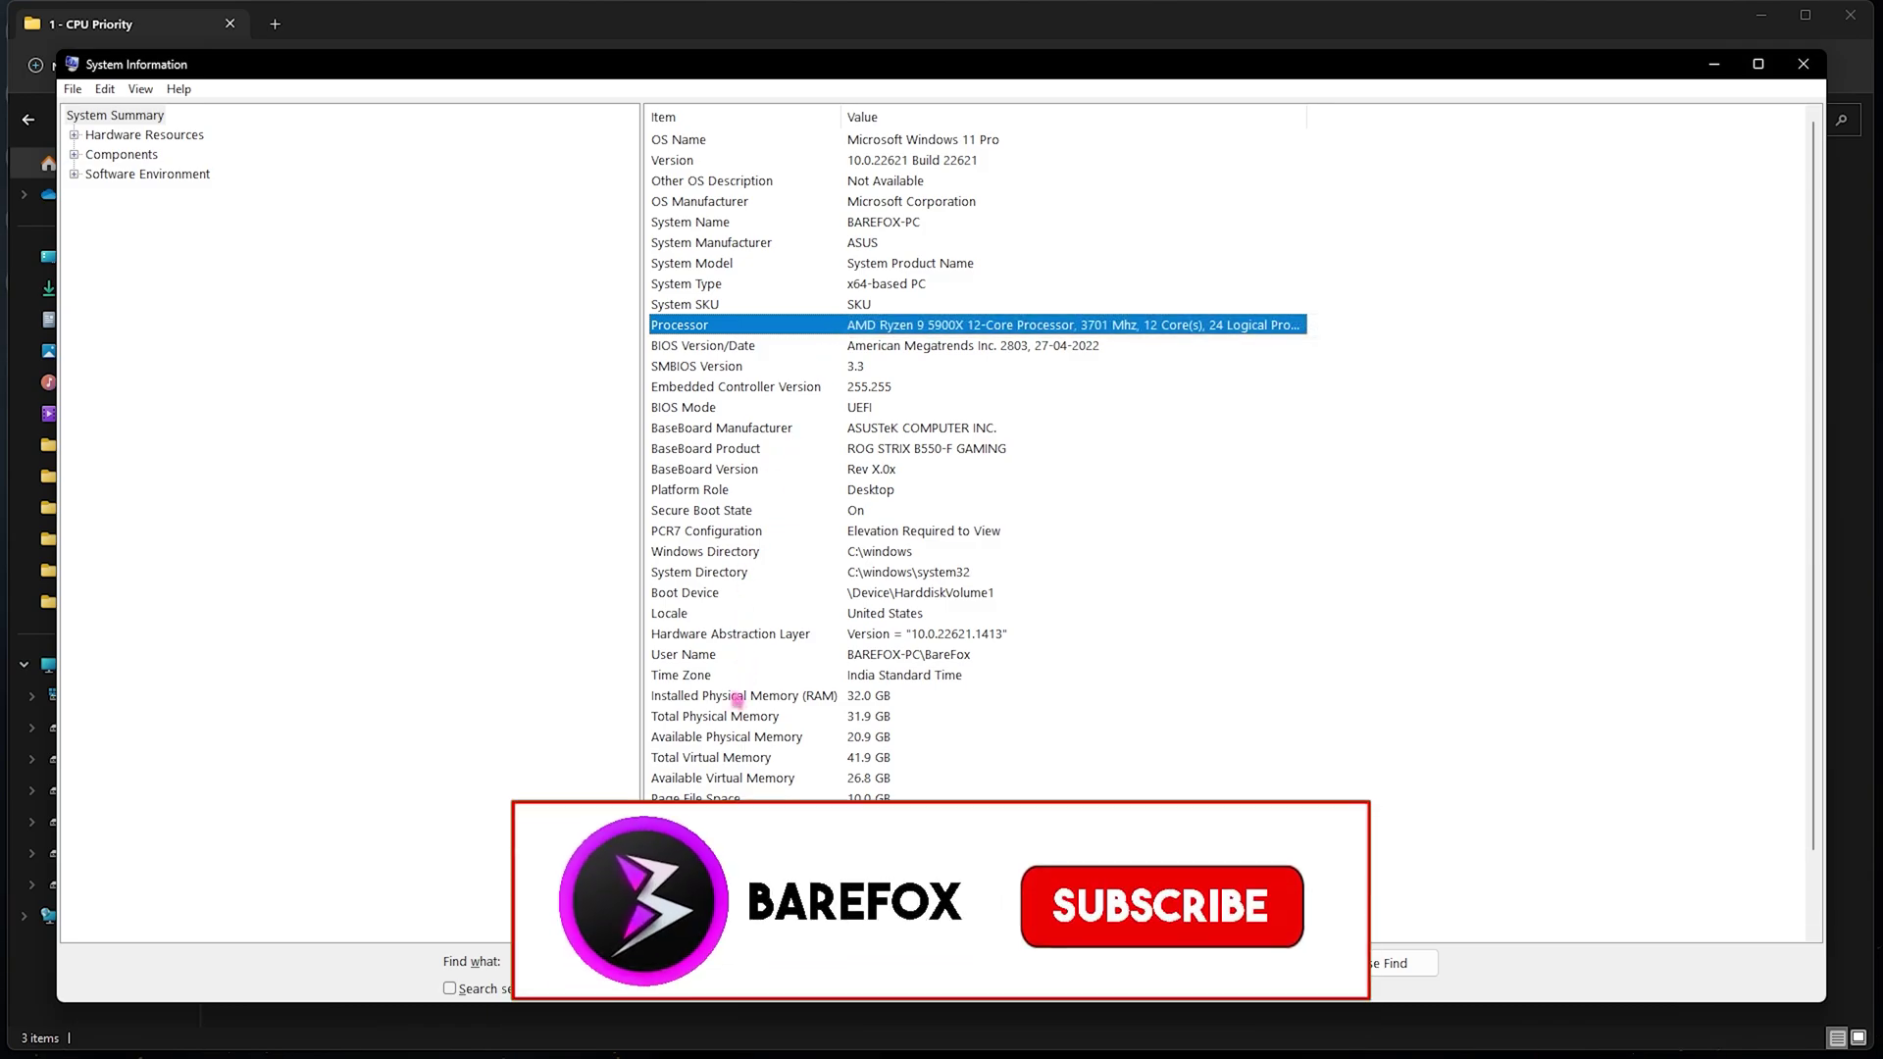
pyautogui.click(675, 698)
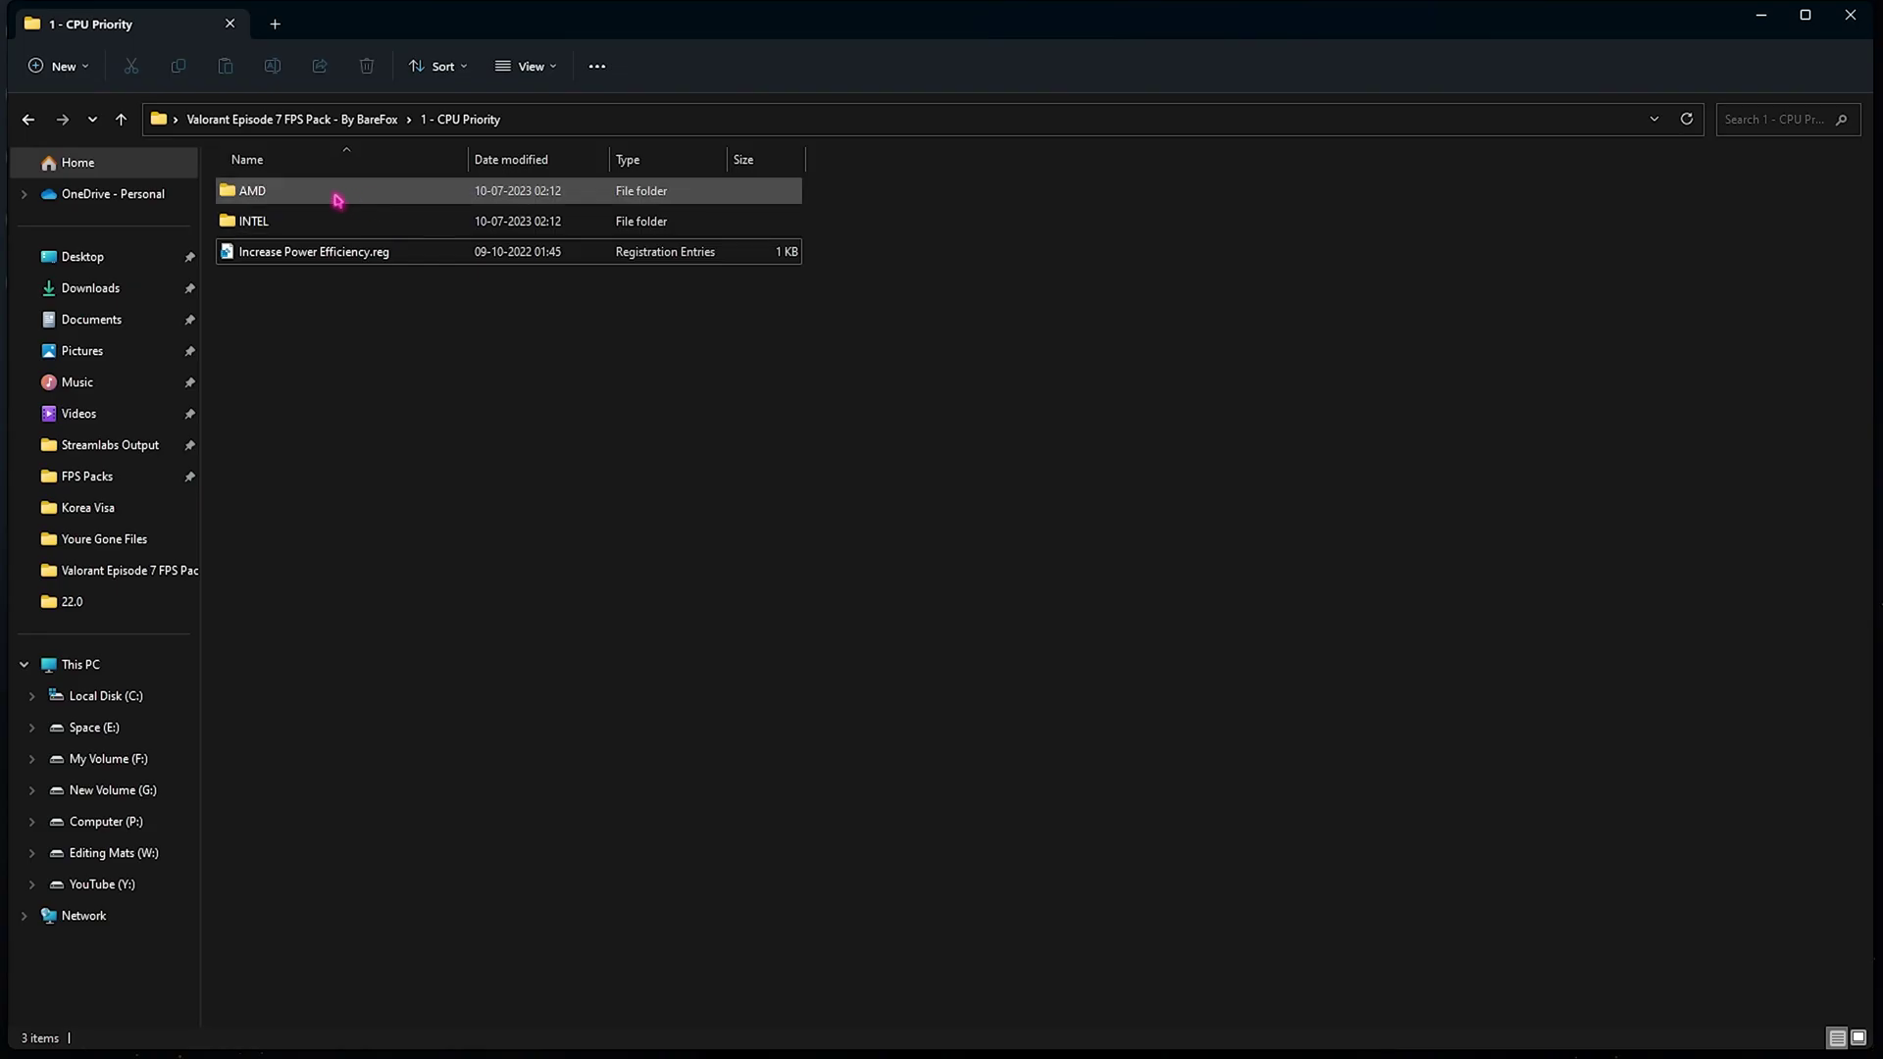
# Examine the registry files in the AMD, INTEL and 2 - Valorant Priority folders and return to the FPS pack folder
pyautogui.doubleClick(333, 193)
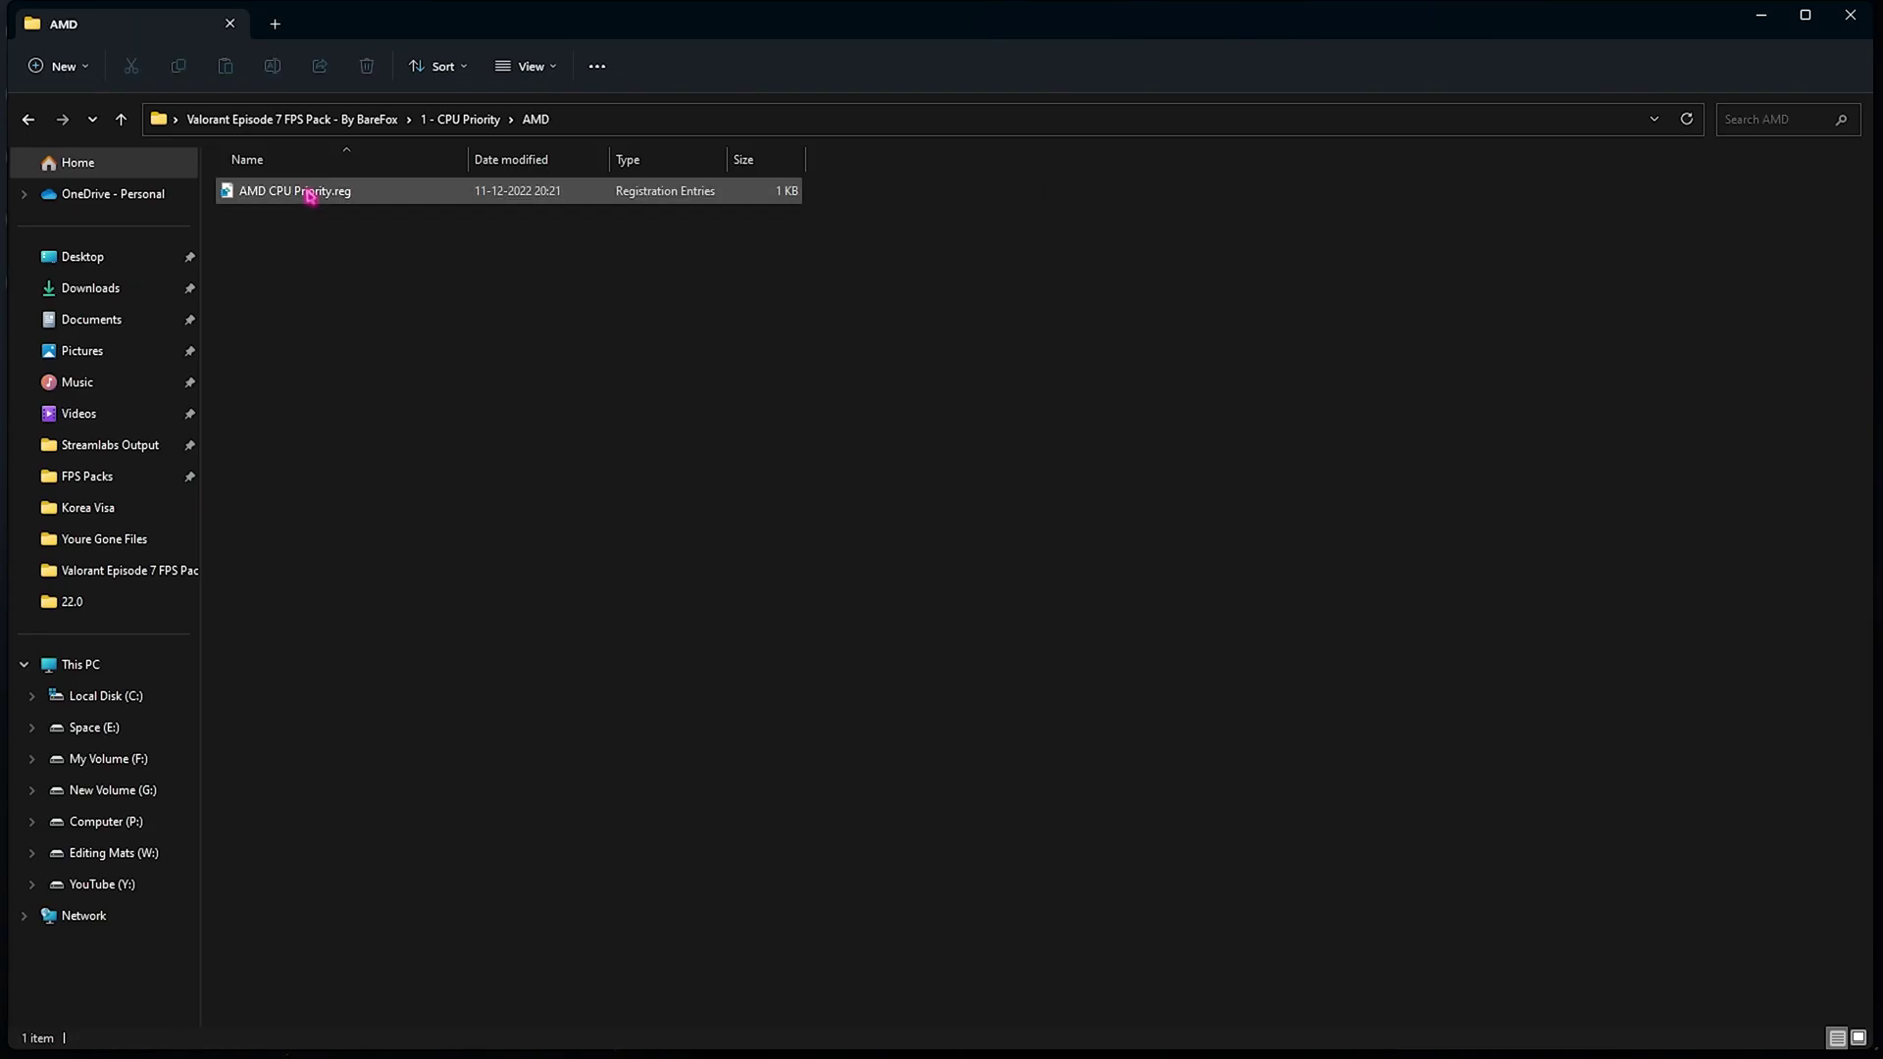
pyautogui.click(468, 118)
pyautogui.doubleClick(299, 218)
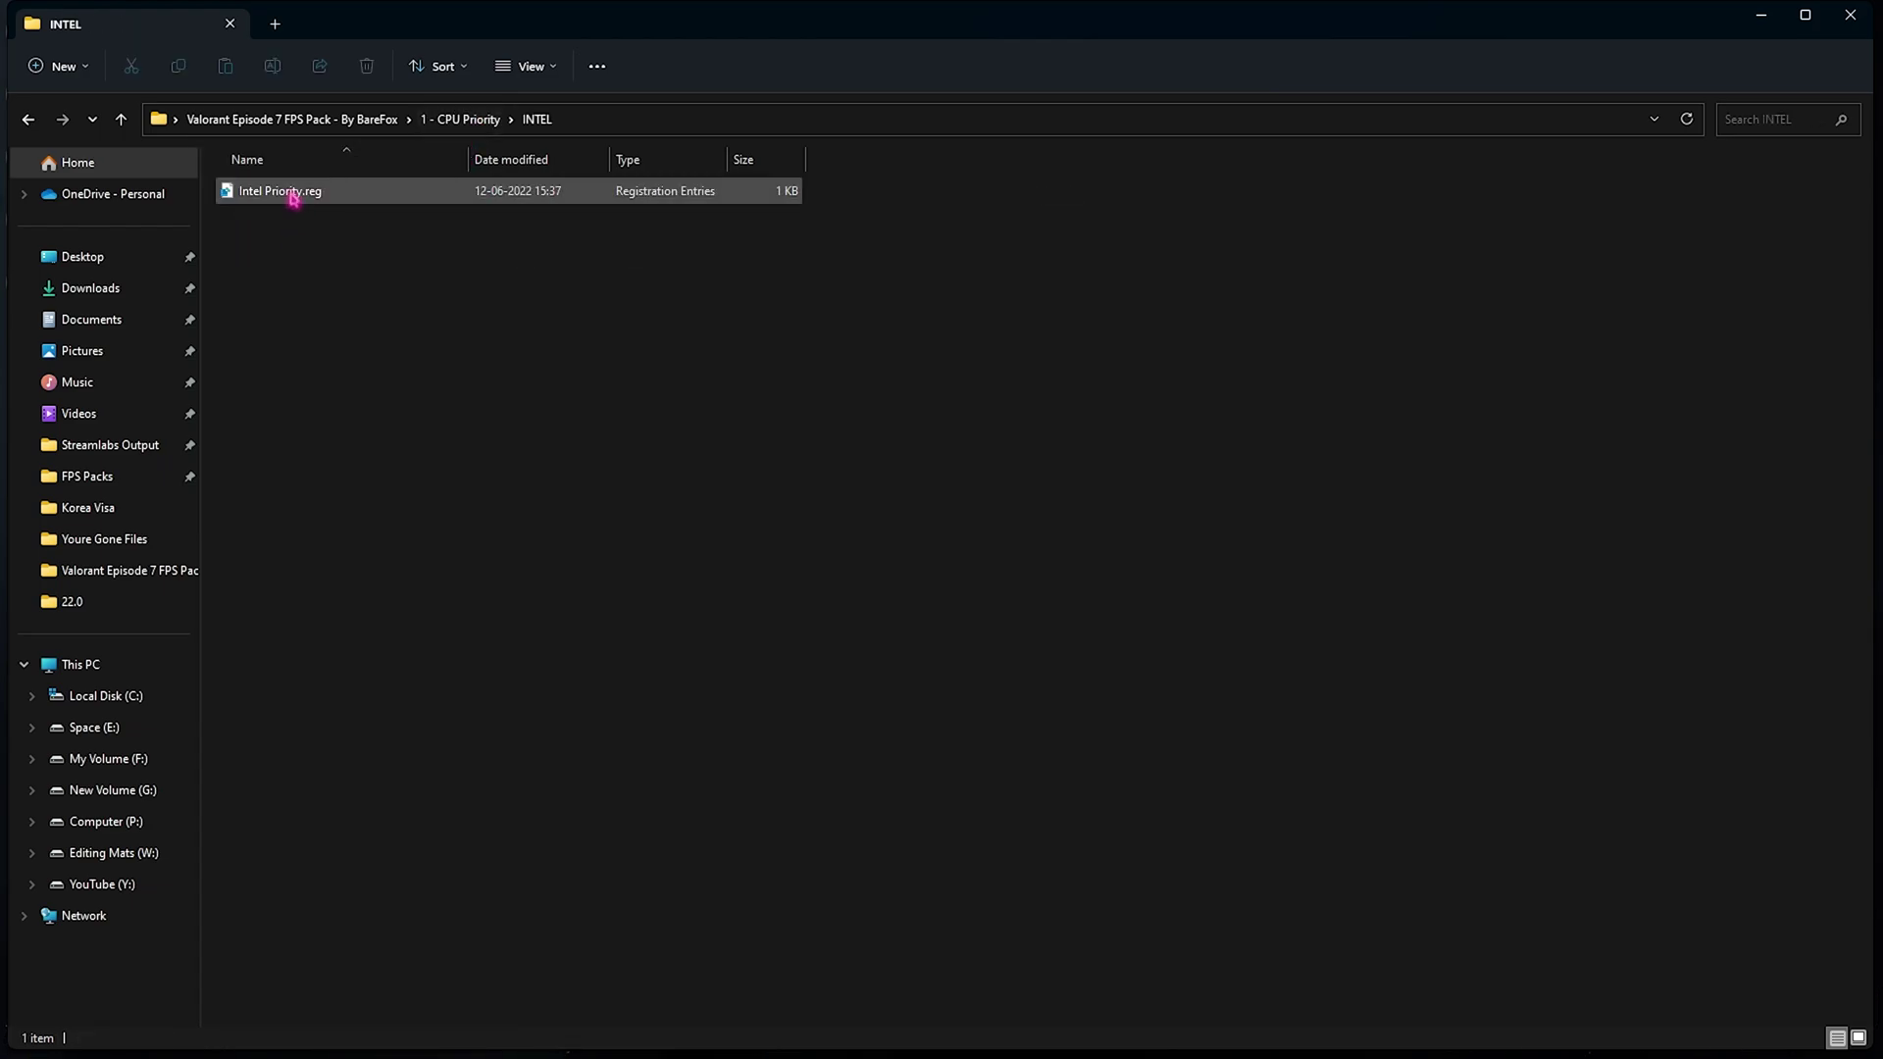
pyautogui.click(333, 120)
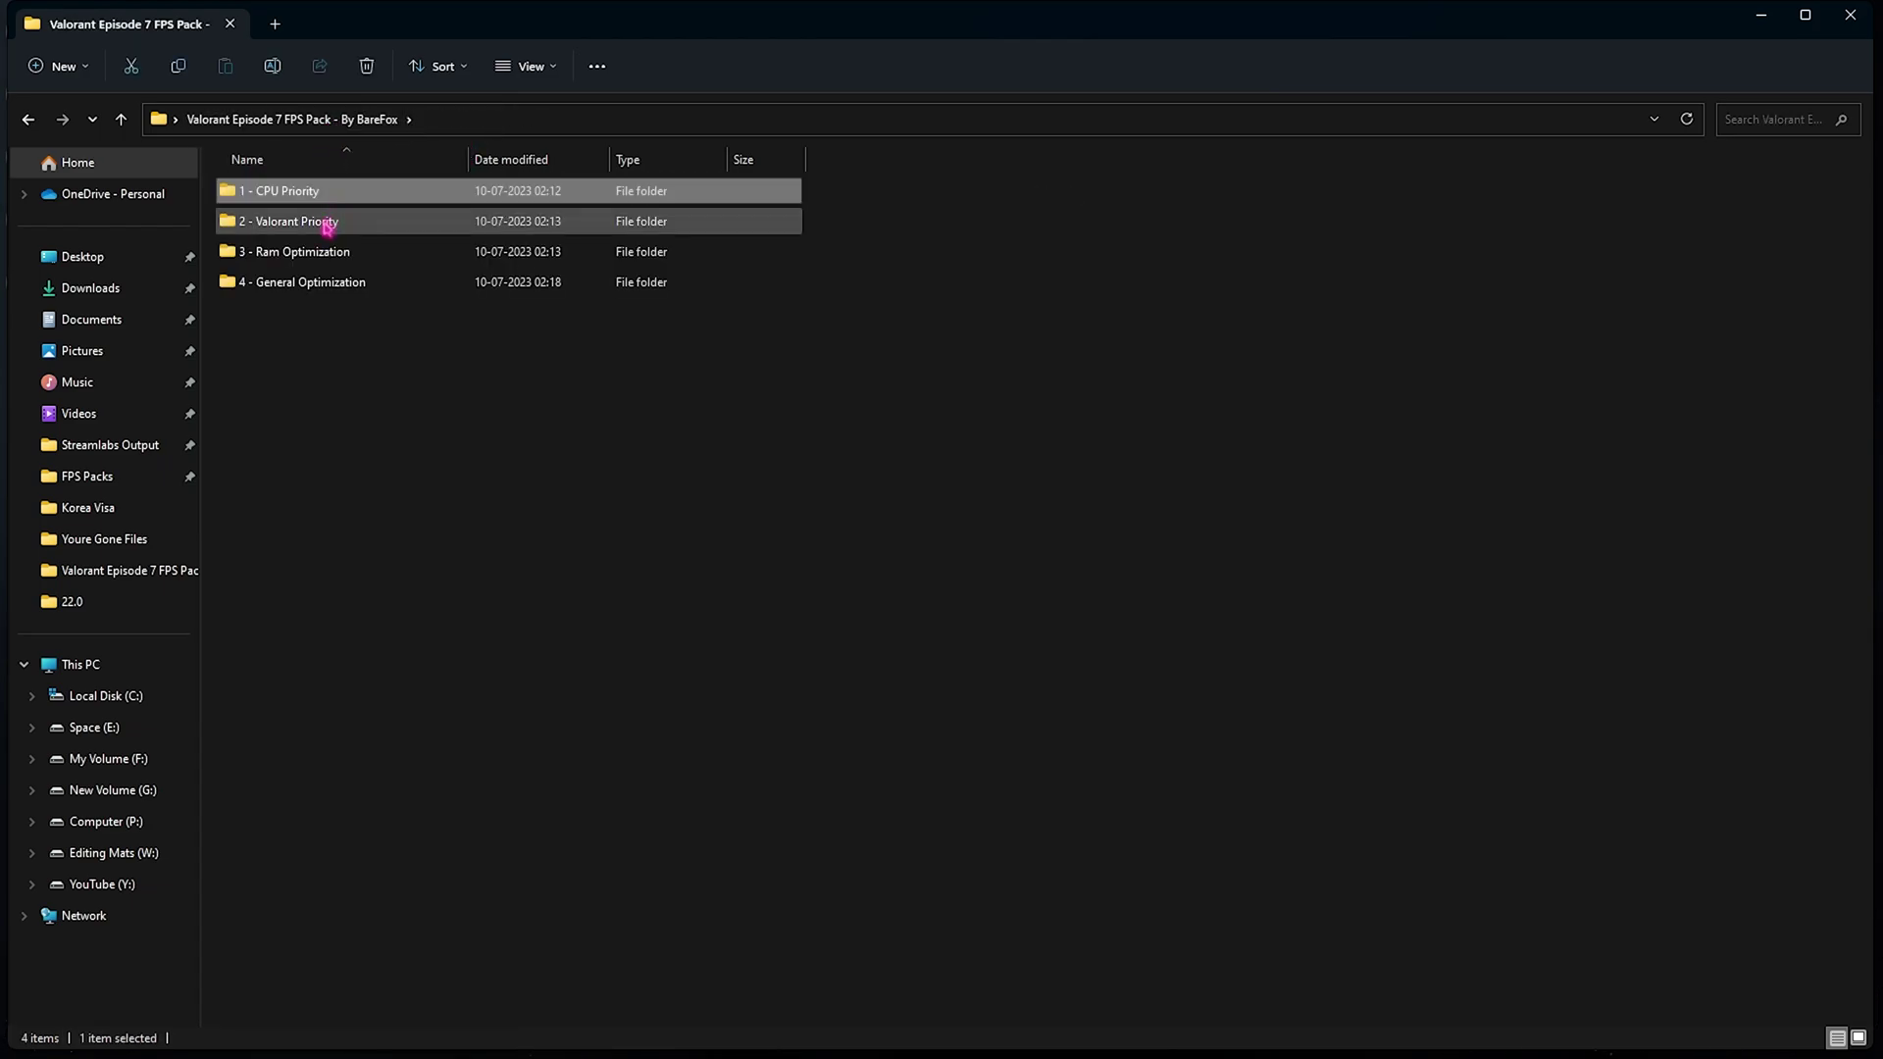
pyautogui.doubleClick(326, 224)
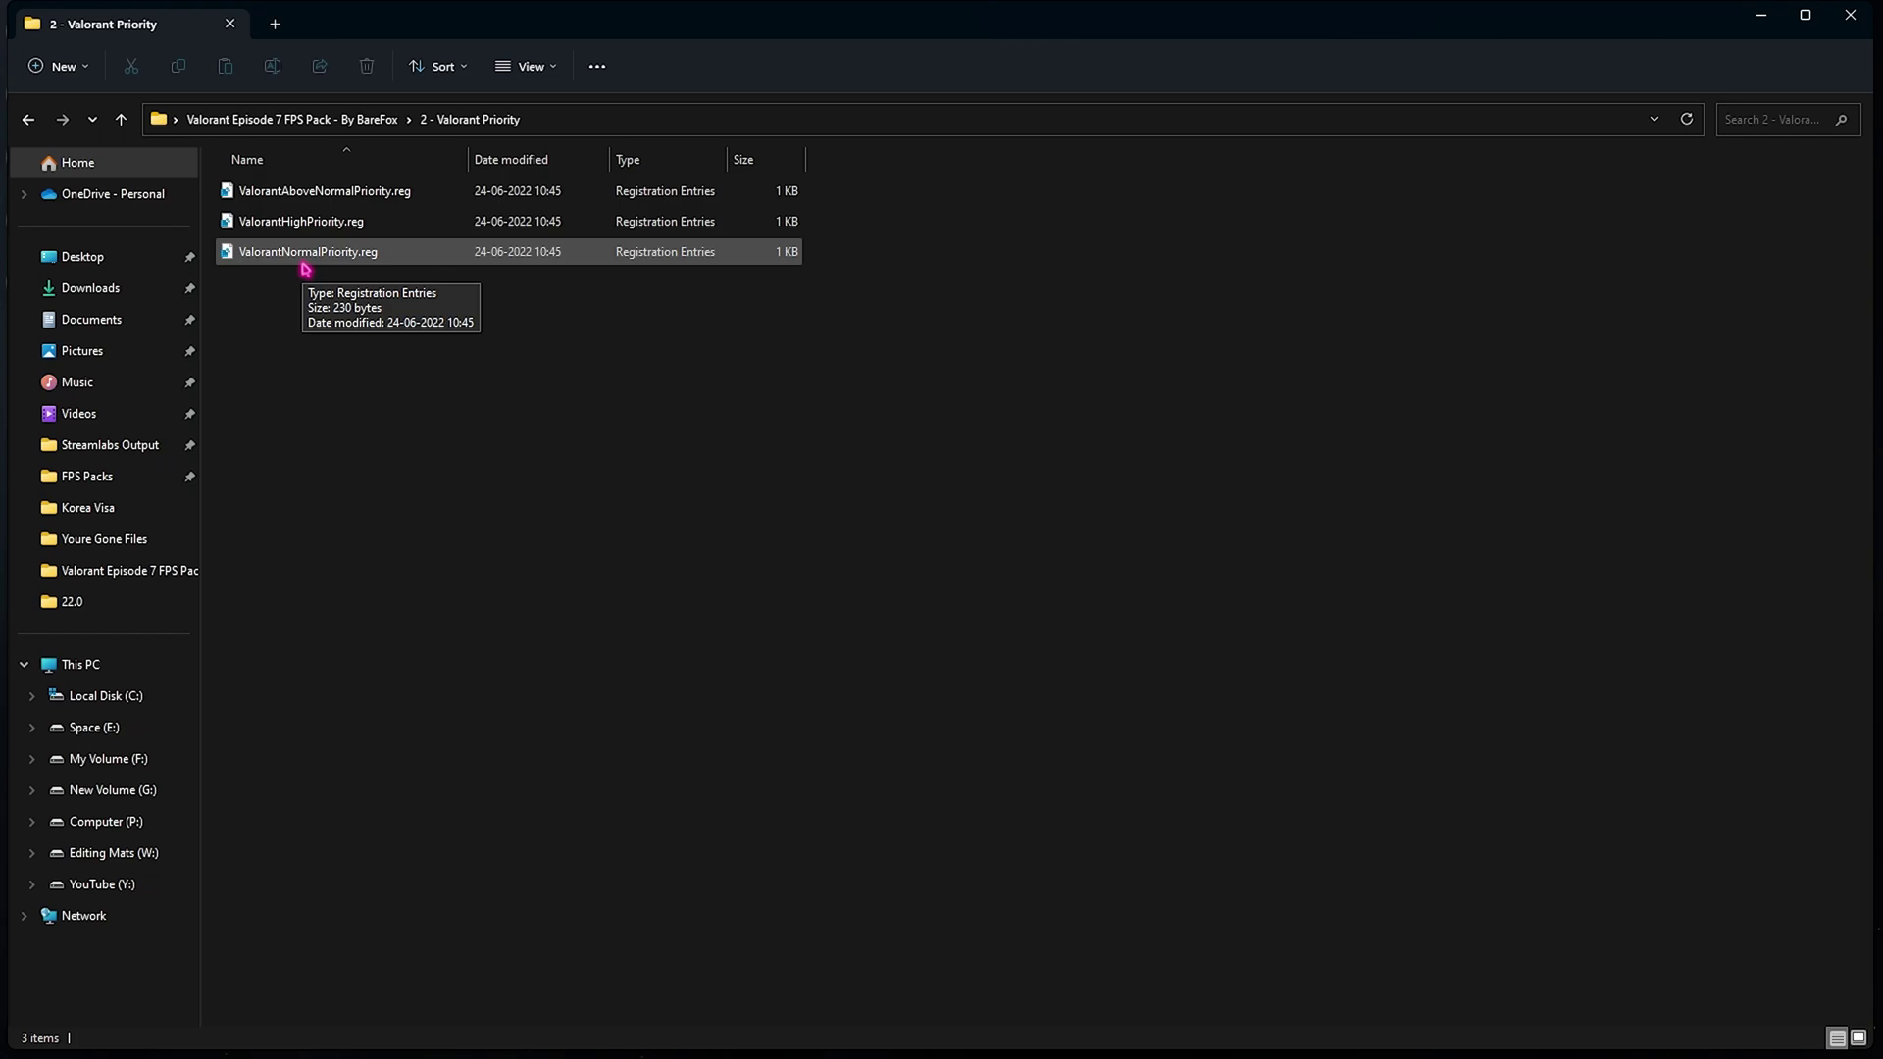
pyautogui.hotkey('alt', 'Up')
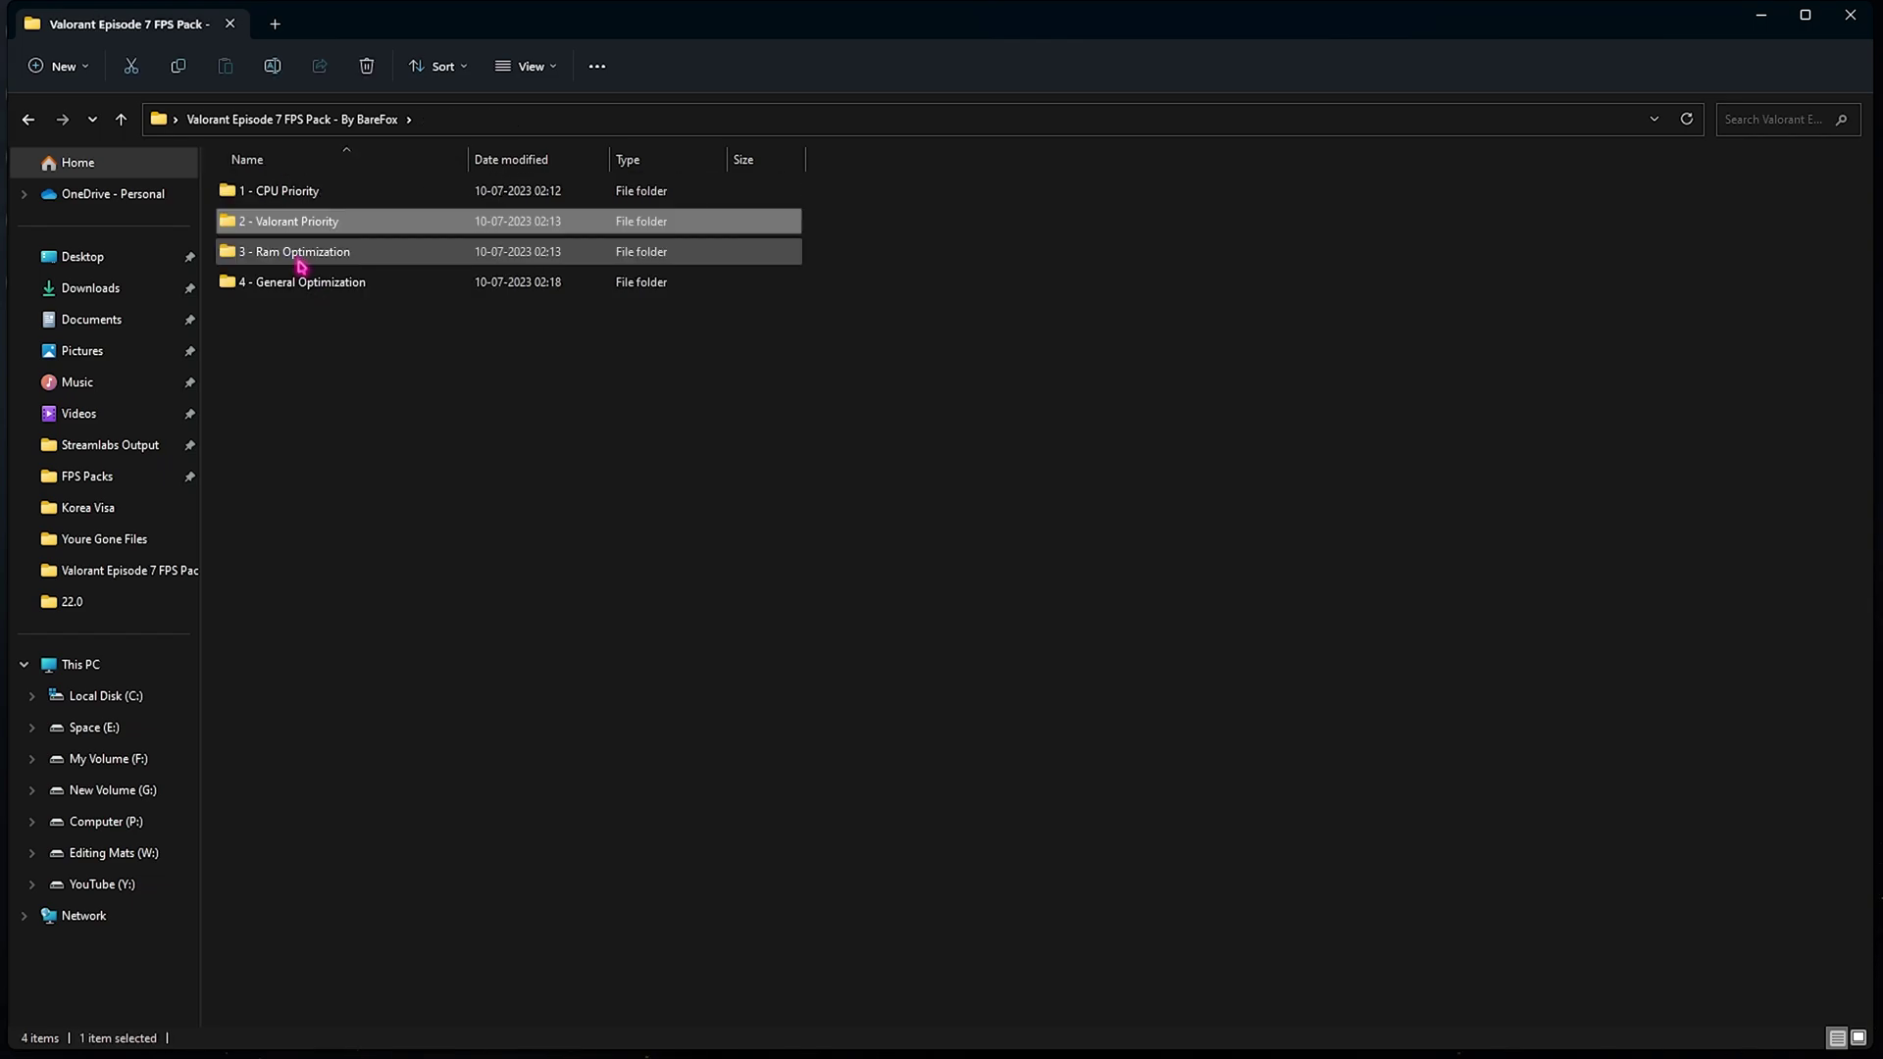
# Open the 3 - Ram Optimization folder and locate the 32GB Ram.reg and Reset to Default.reg files
pyautogui.doubleClick(300, 256)
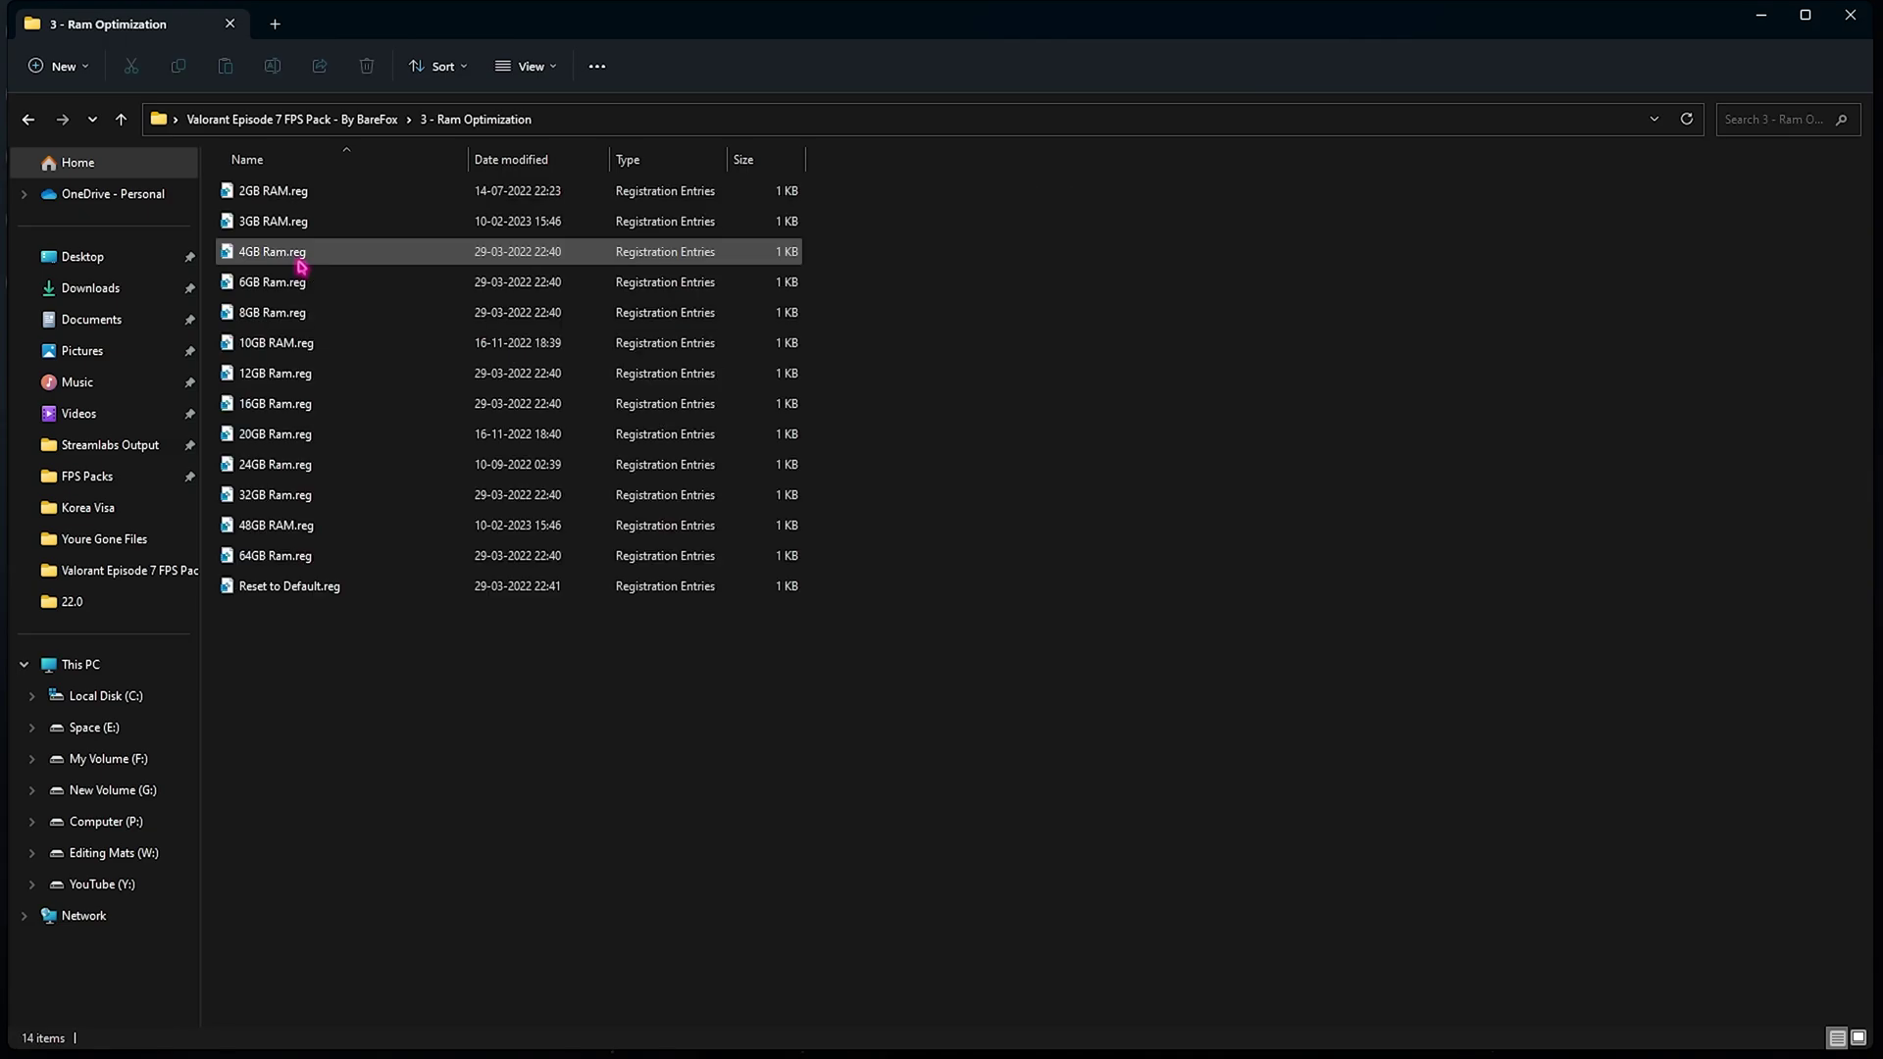
pyautogui.click(273, 504)
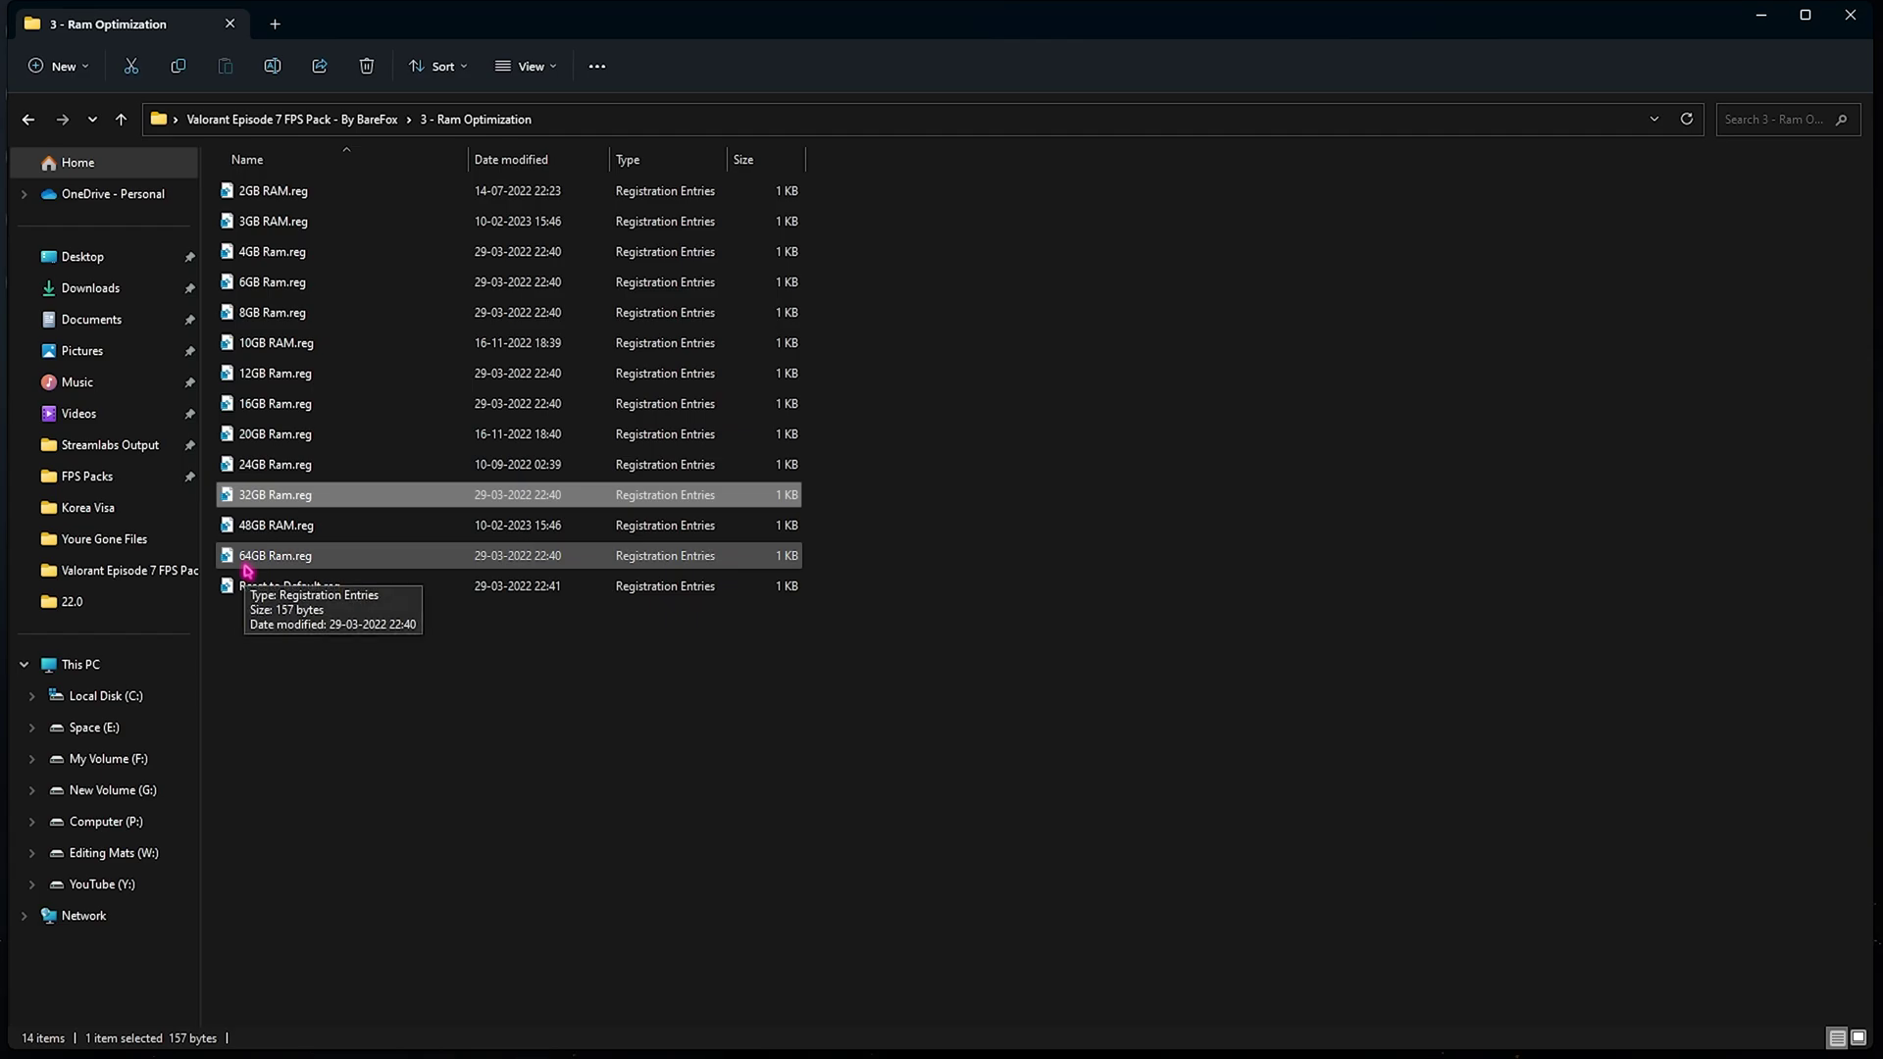
pyautogui.click(284, 592)
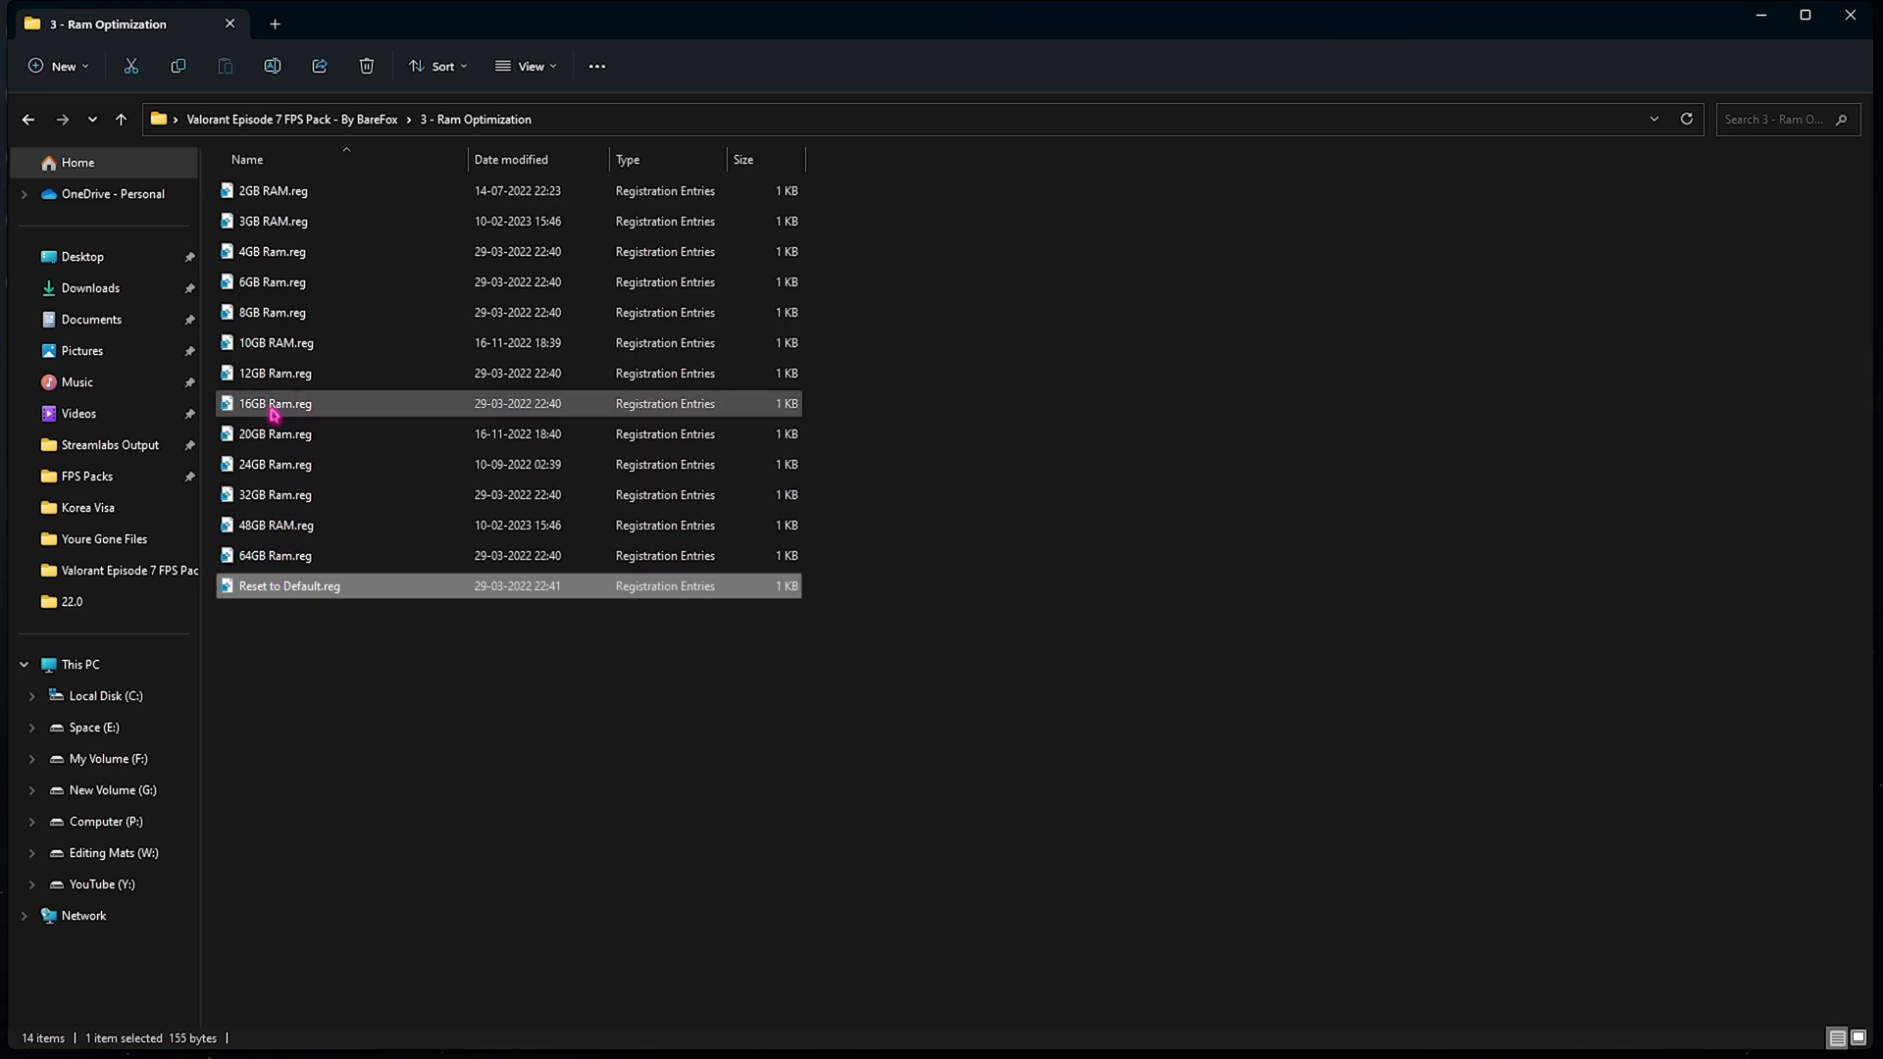
# Run Clean Temporary Files.bat from the 4 - General Optimization folder as administrator and confirm deleting all temporary files
pyautogui.click(277, 119)
pyautogui.doubleClick(307, 282)
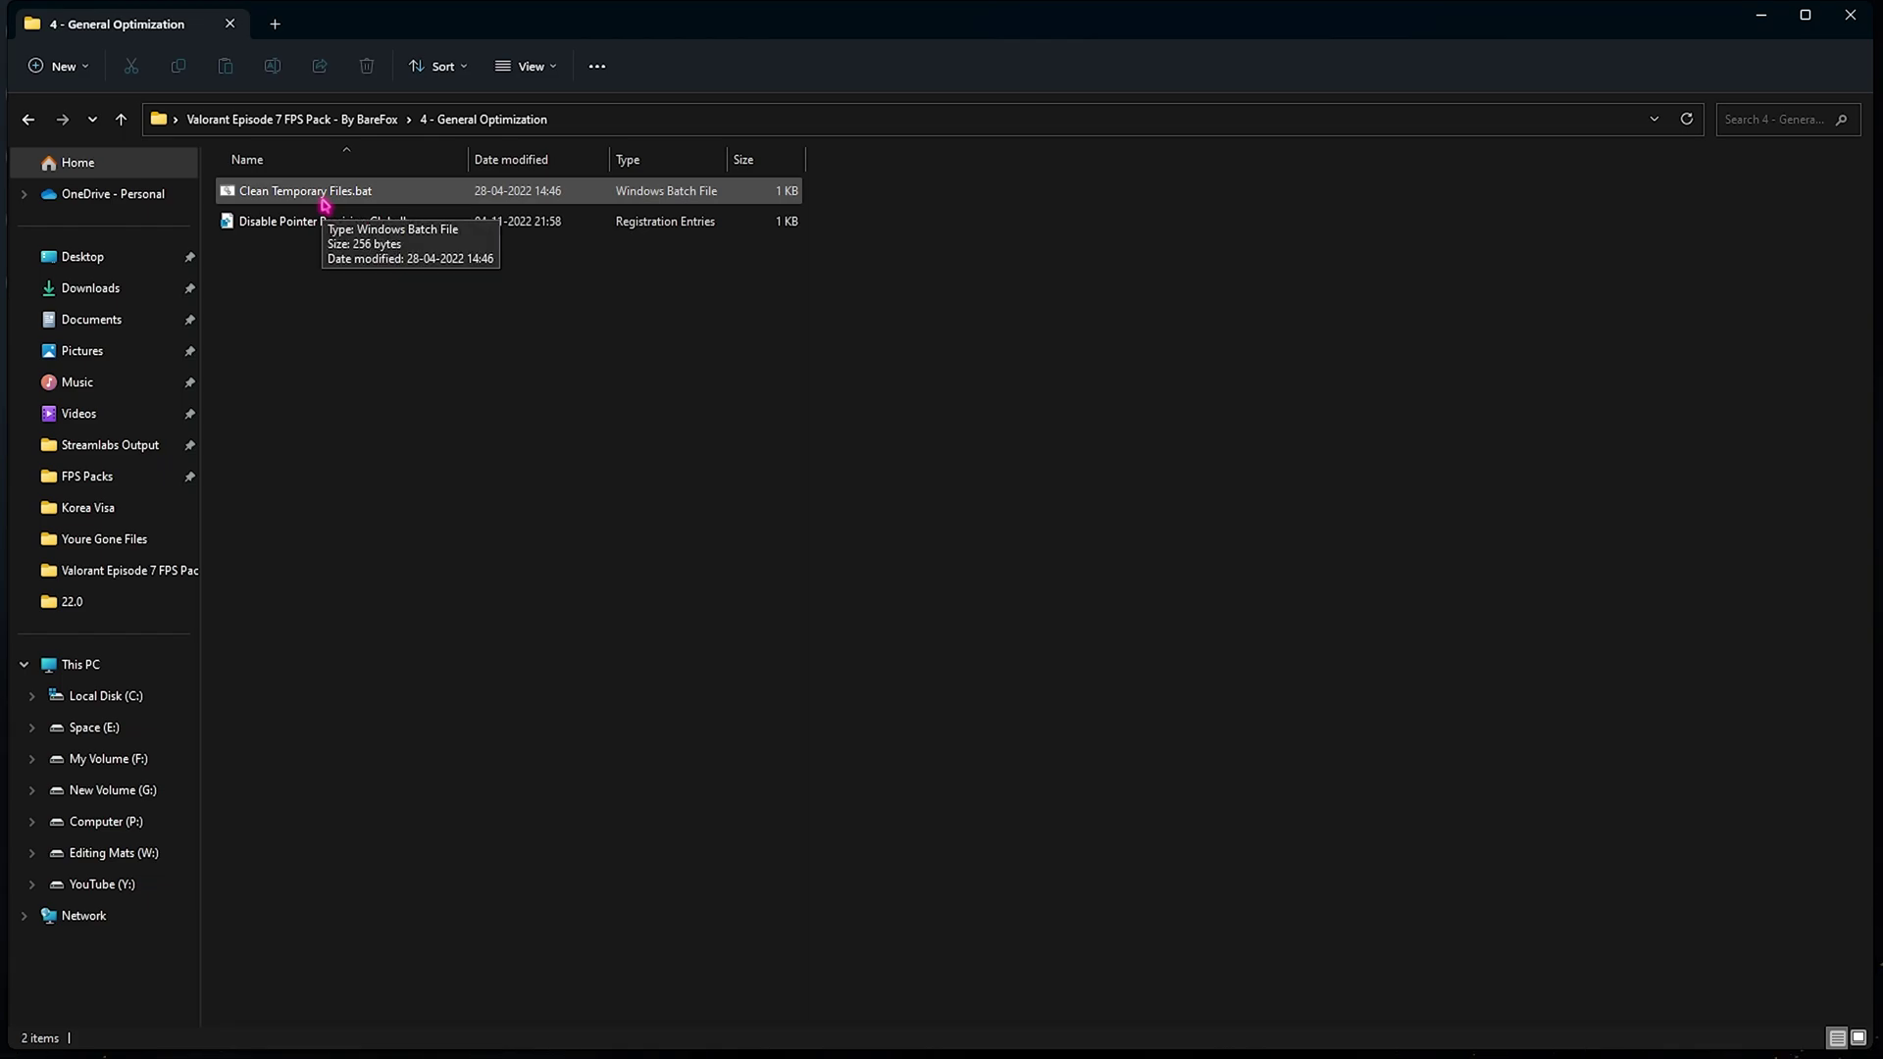
pyautogui.rightClick(324, 204)
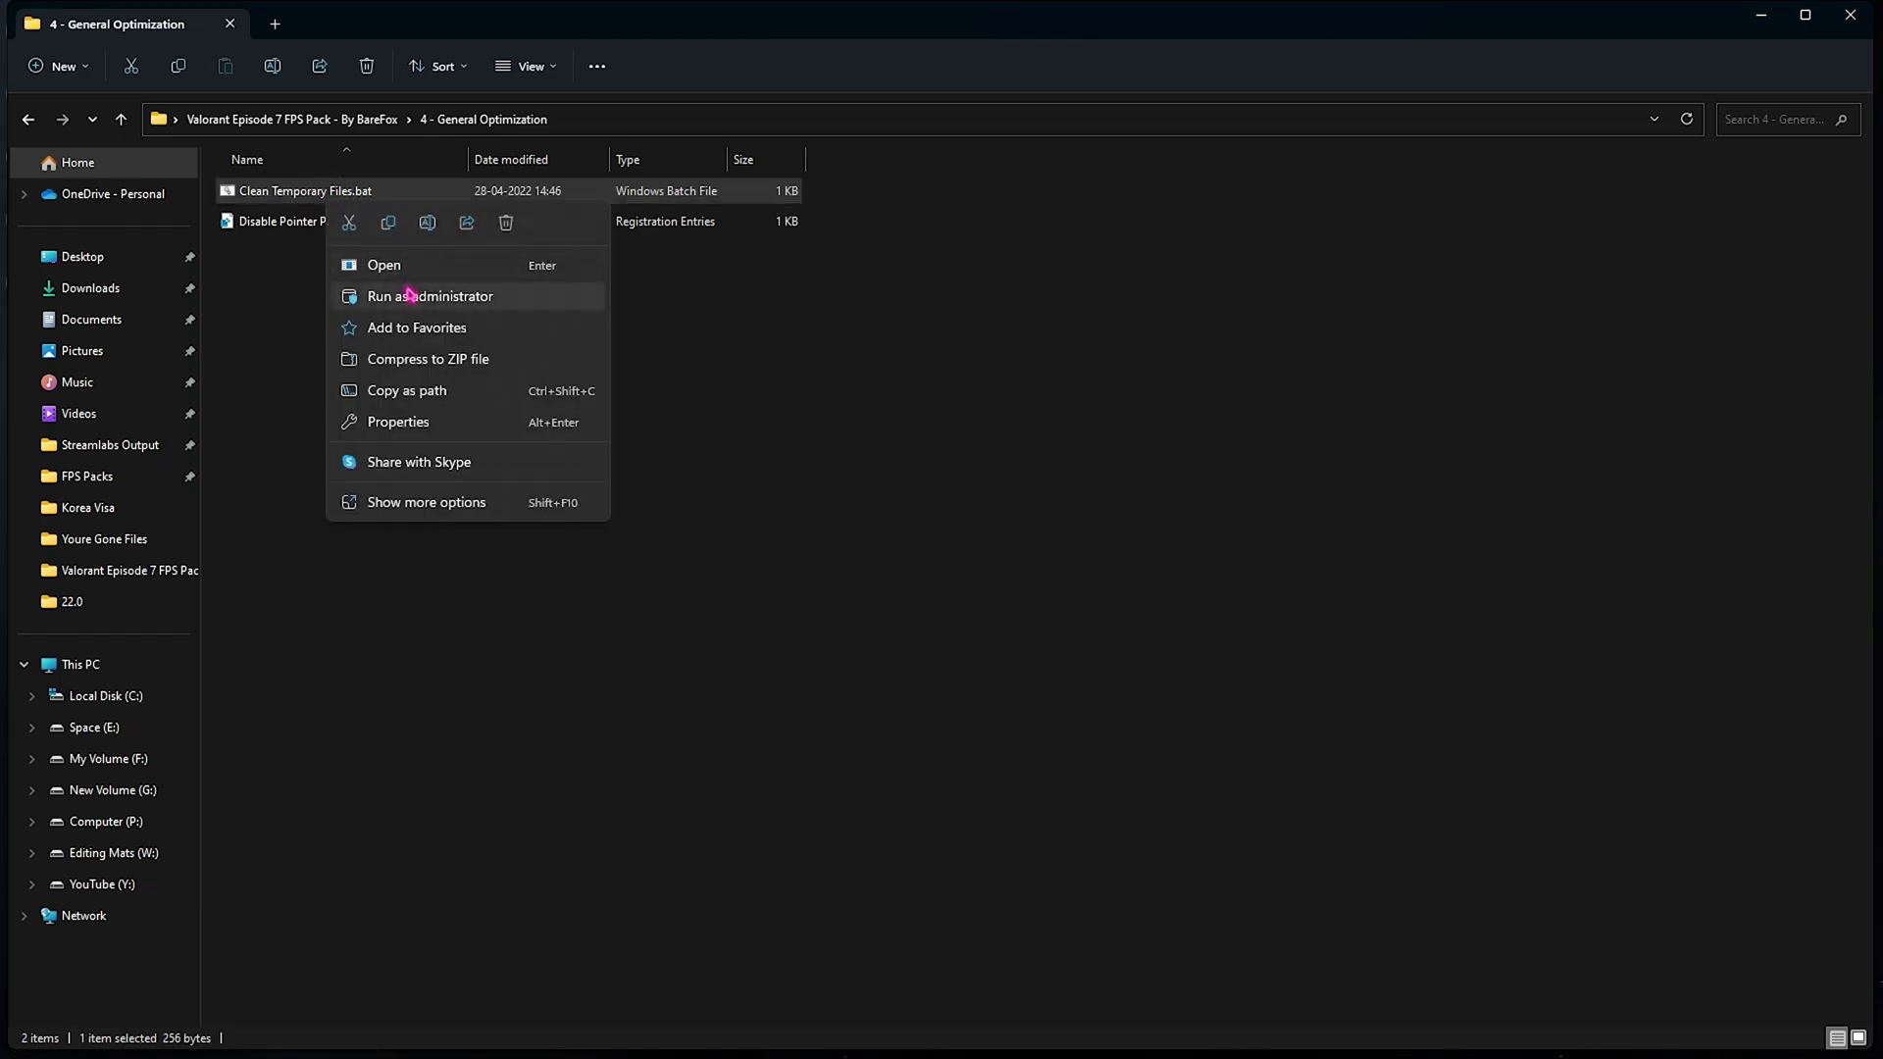
pyautogui.click(410, 295)
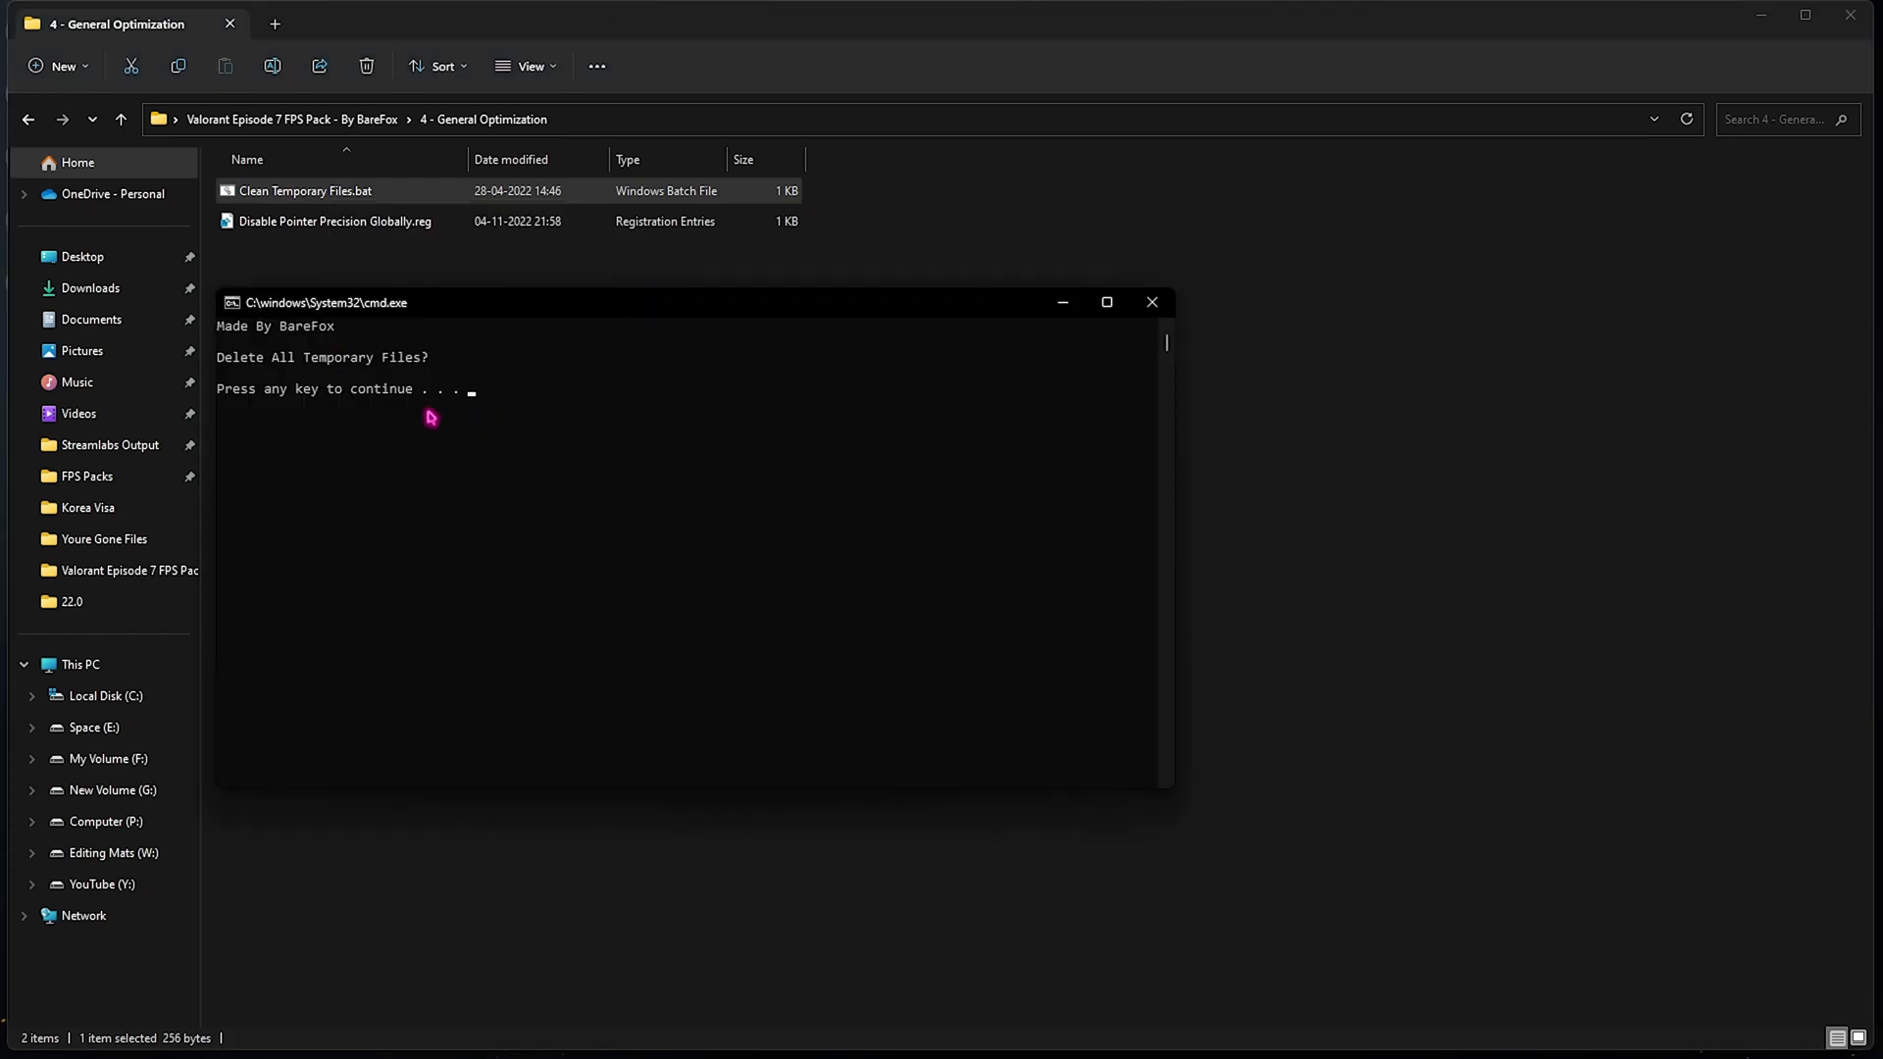
pyautogui.press('Return')
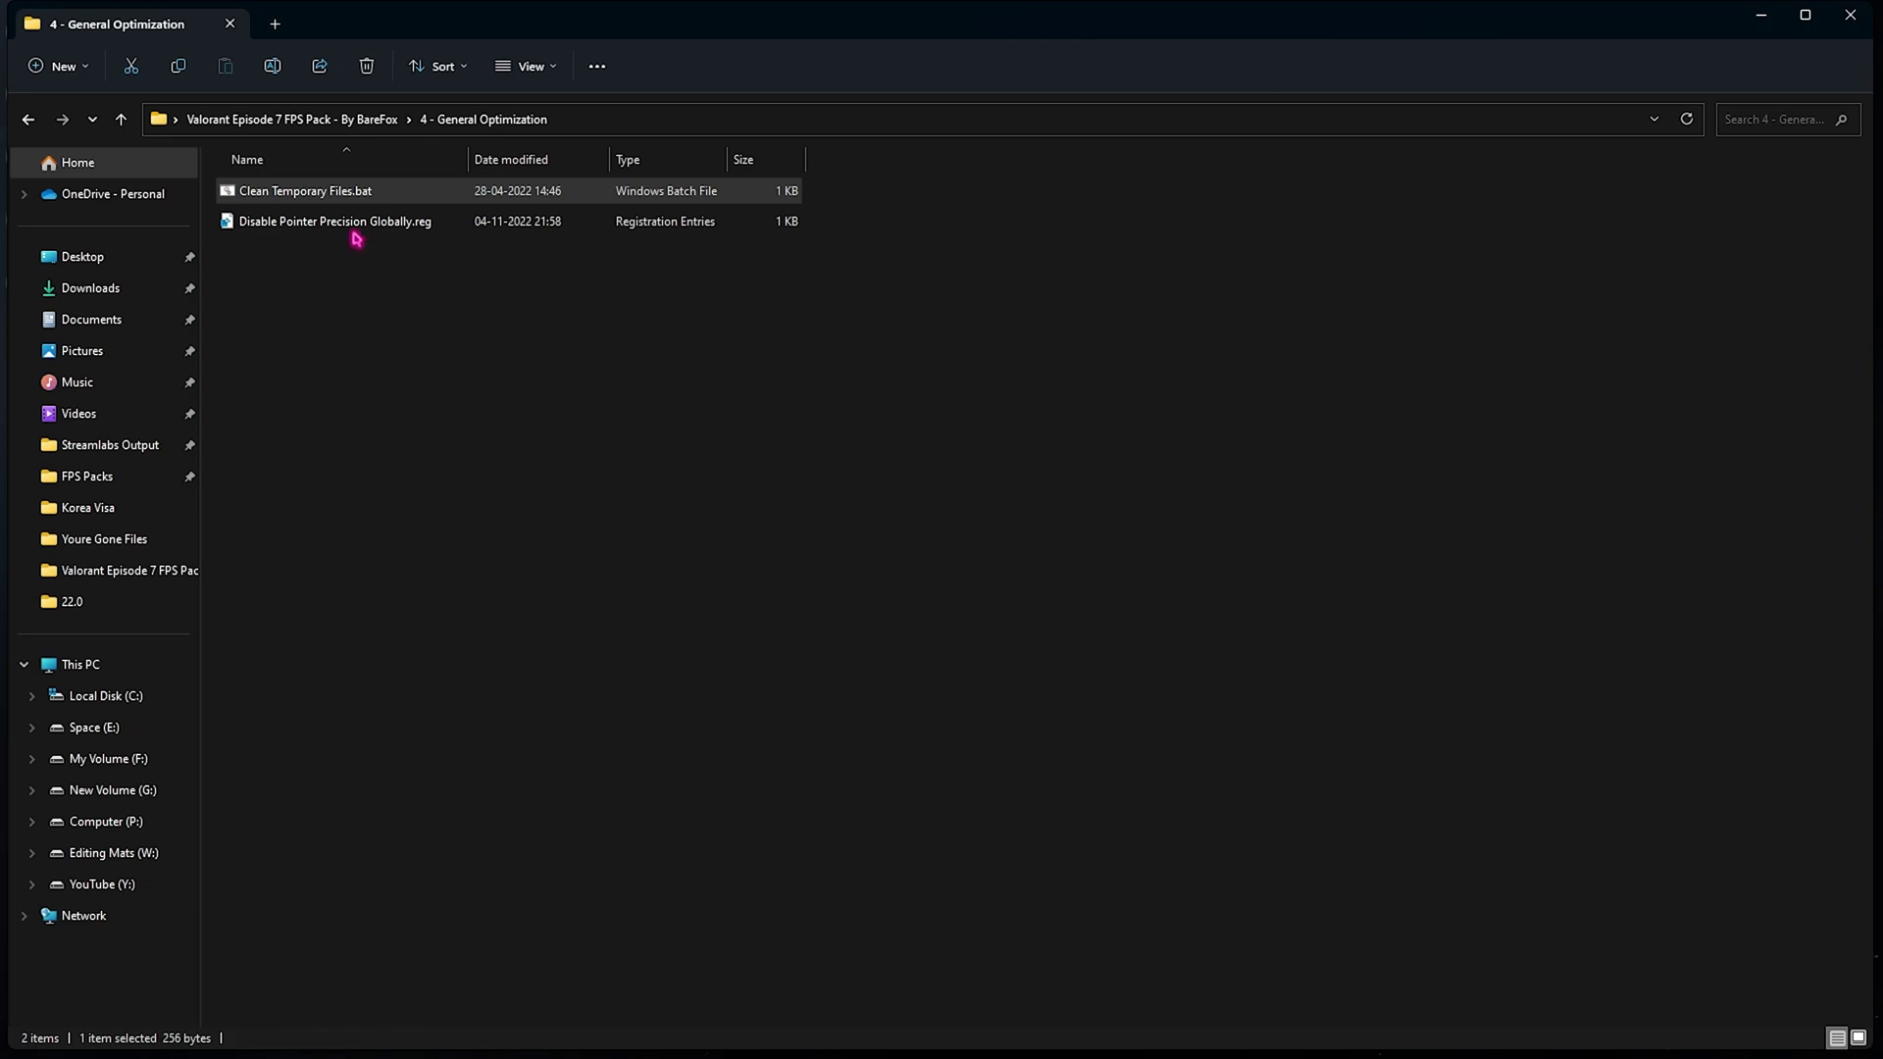
# Locate the Disable Pointer Precision Globally.reg file and close the General Optimization folder
pyautogui.click(323, 224)
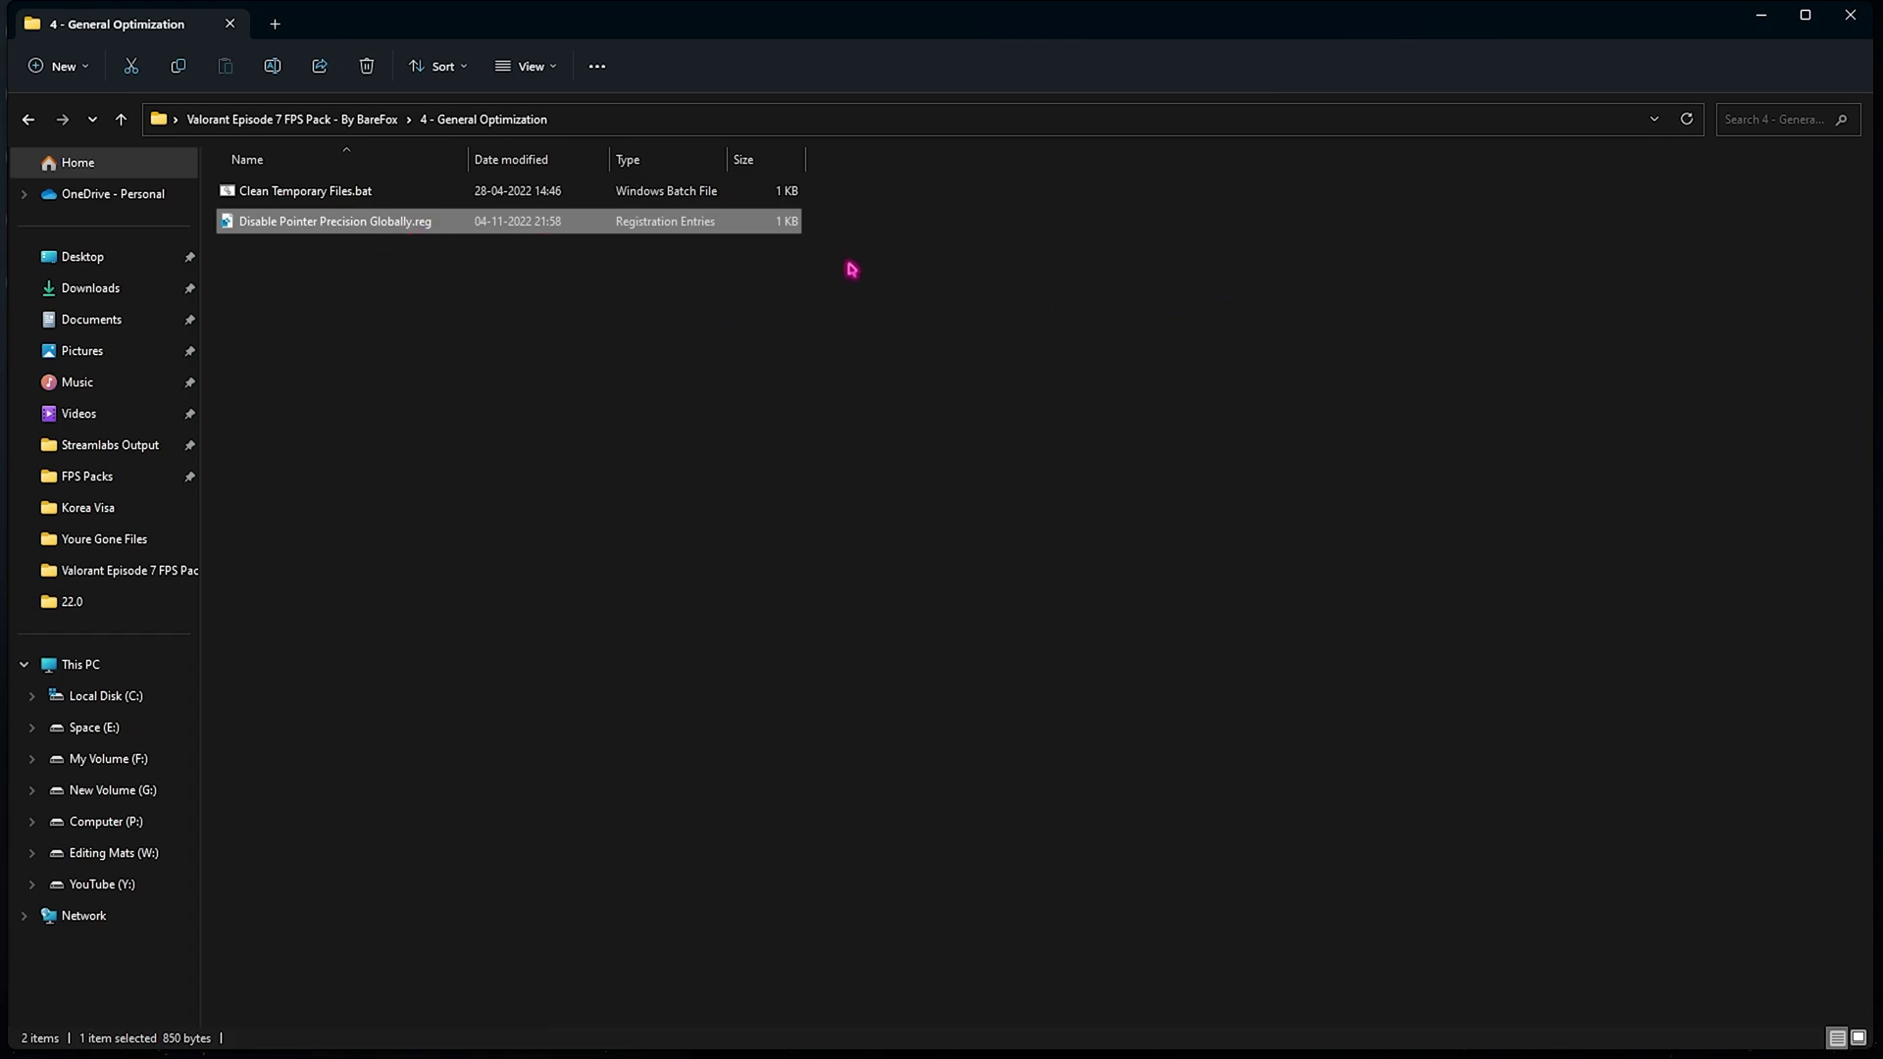
pyautogui.click(1851, 14)
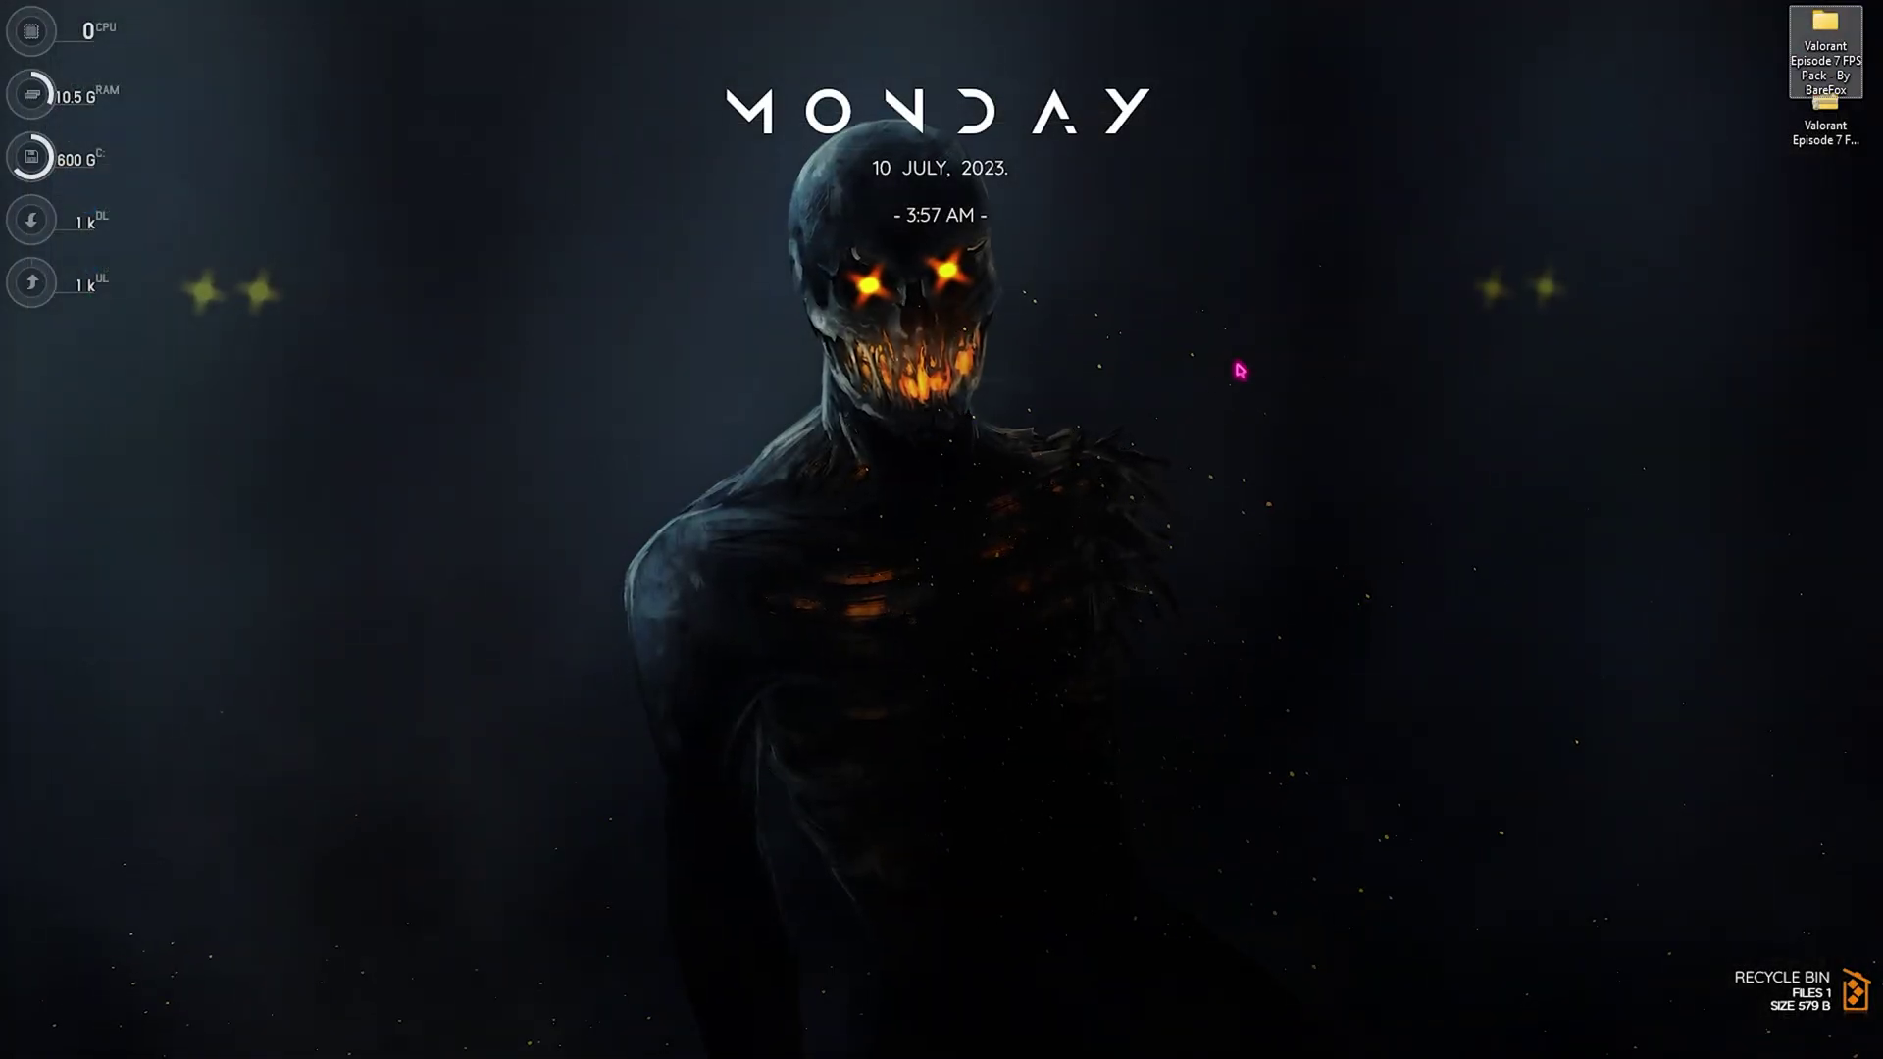
# Launch VALORANT and open its in-game settings
pyautogui.press('super')
pyautogui.write('valo')
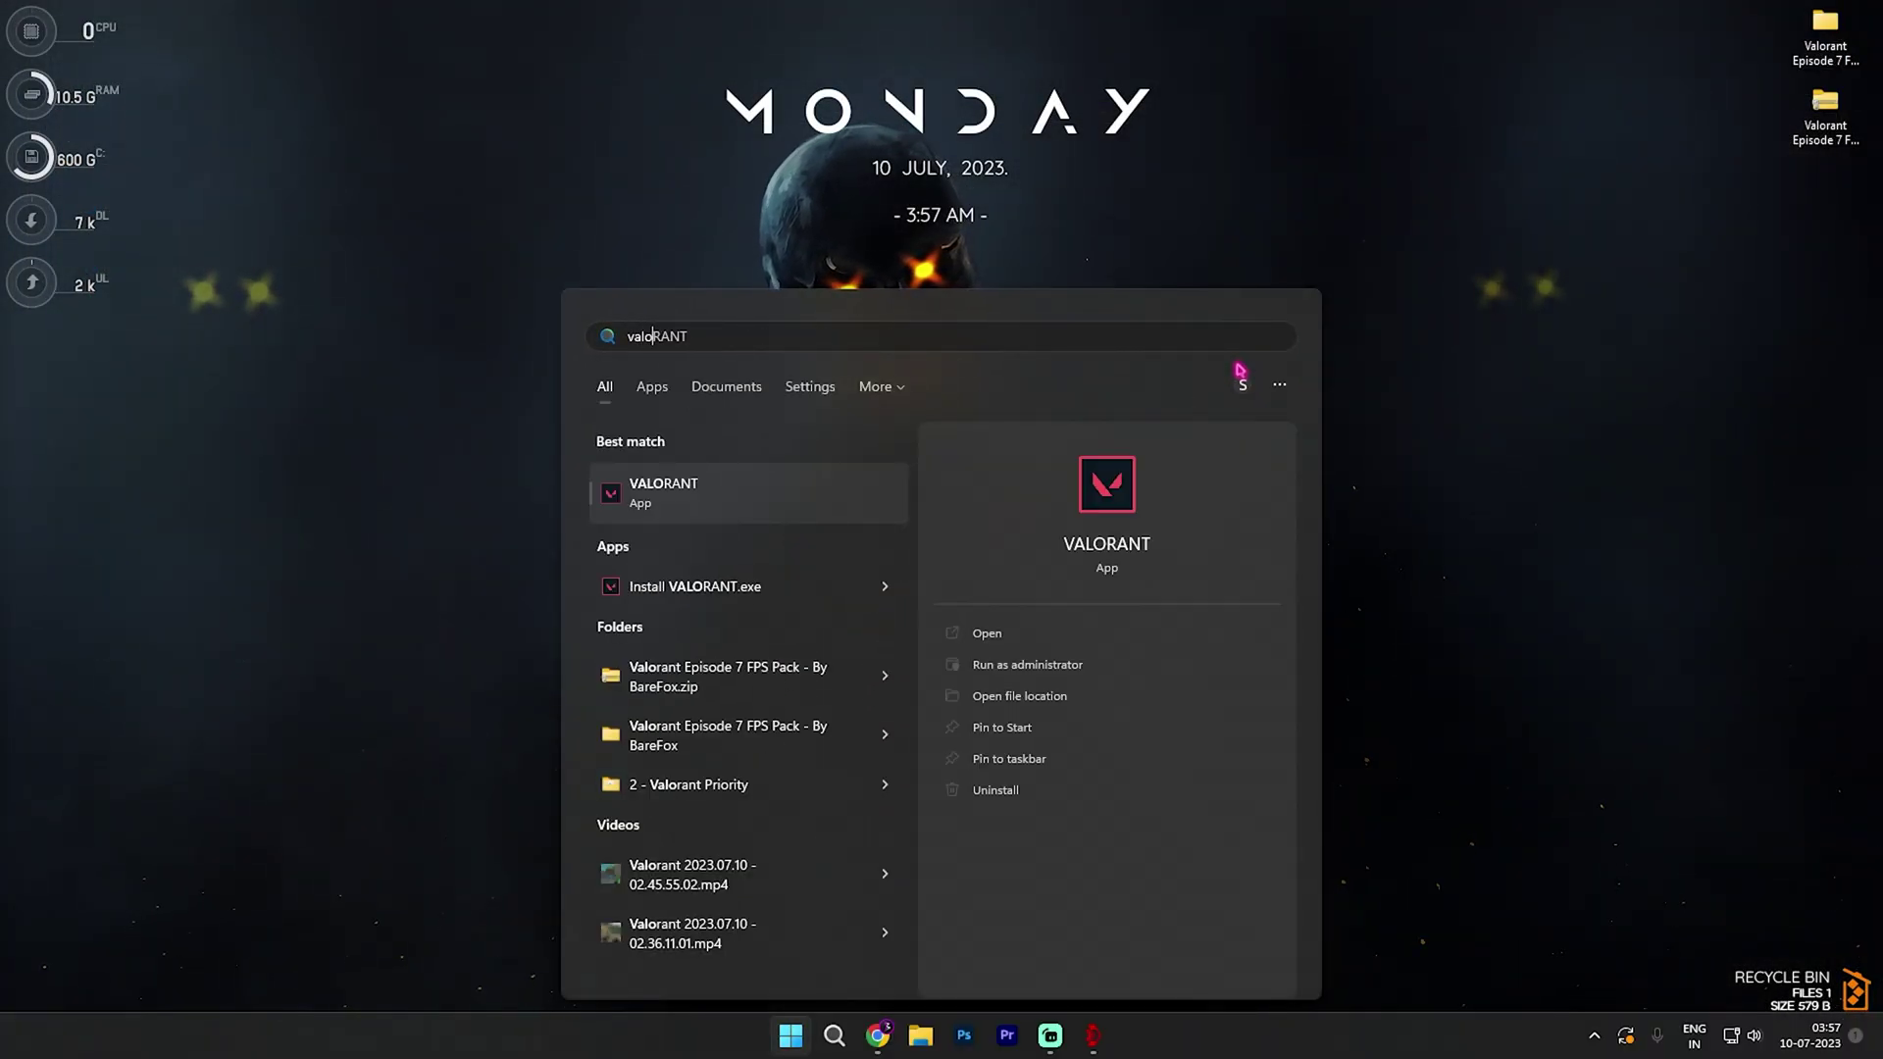
pyautogui.press('Return')
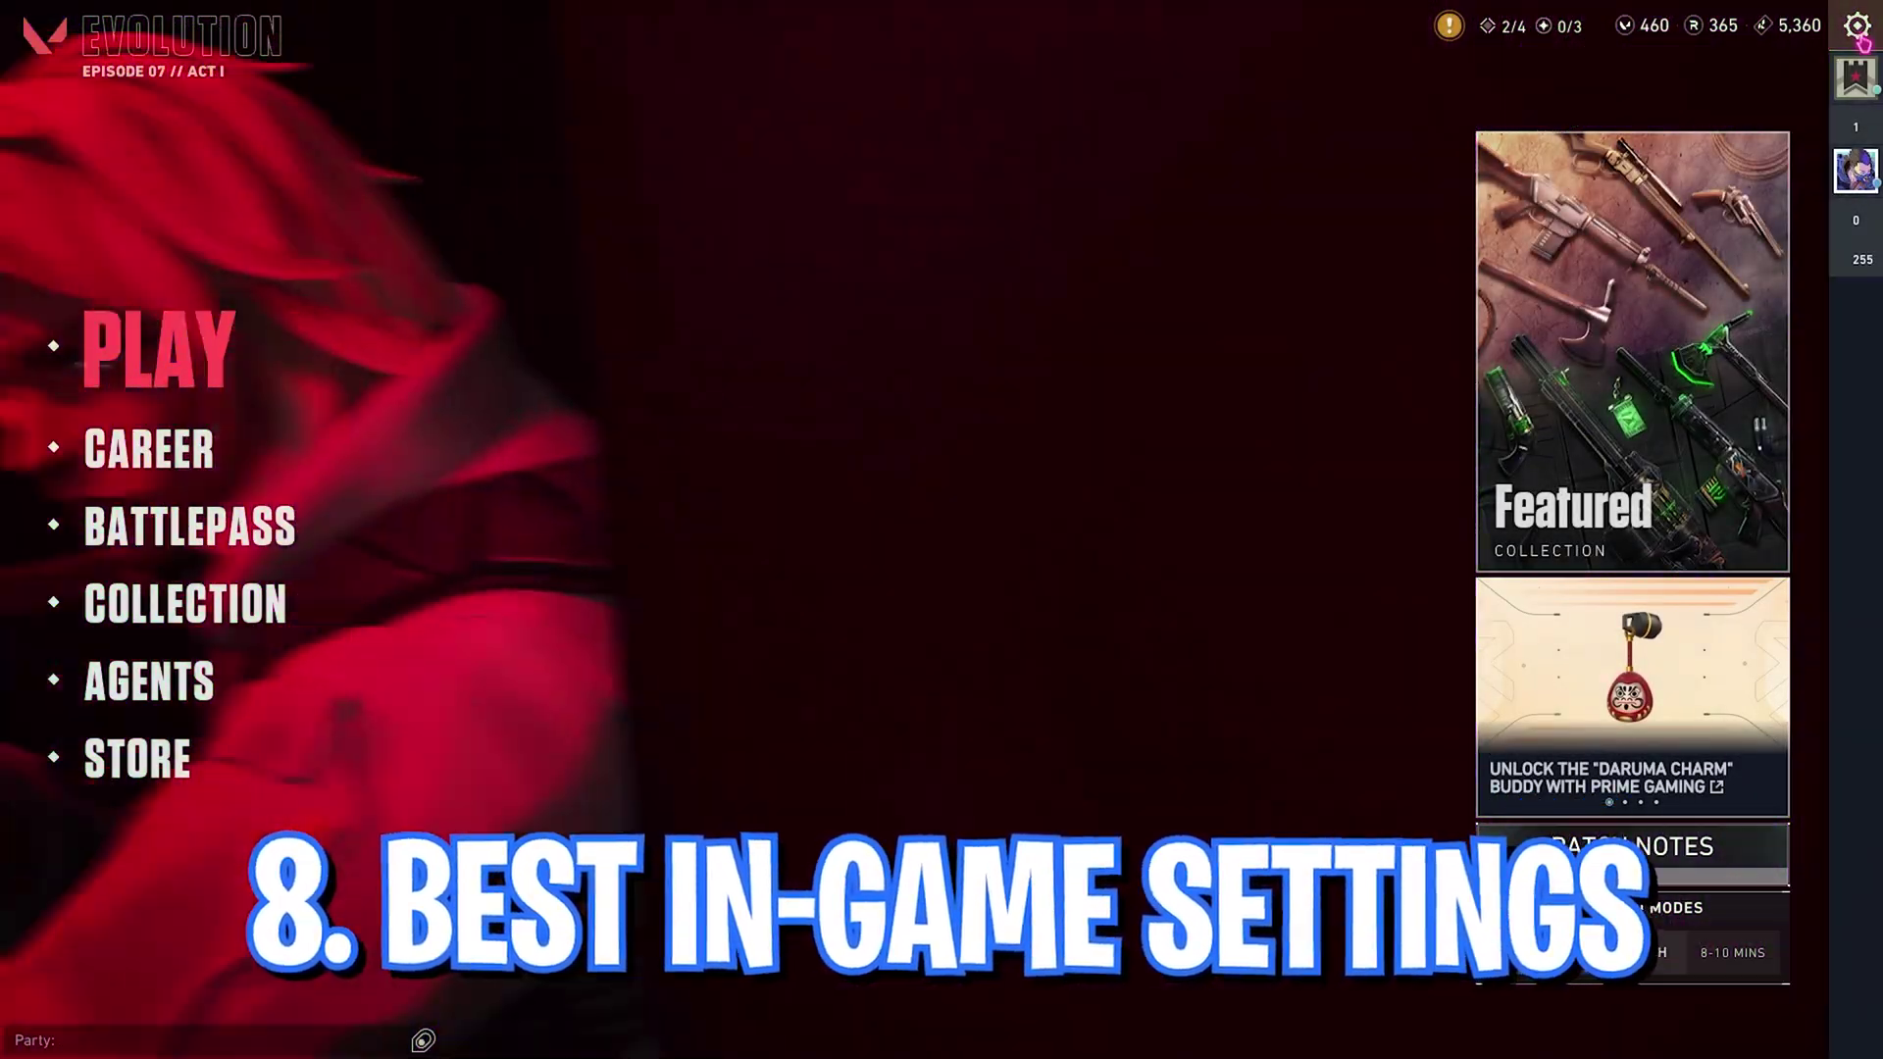
pyautogui.click(1859, 27)
pyautogui.click(942, 393)
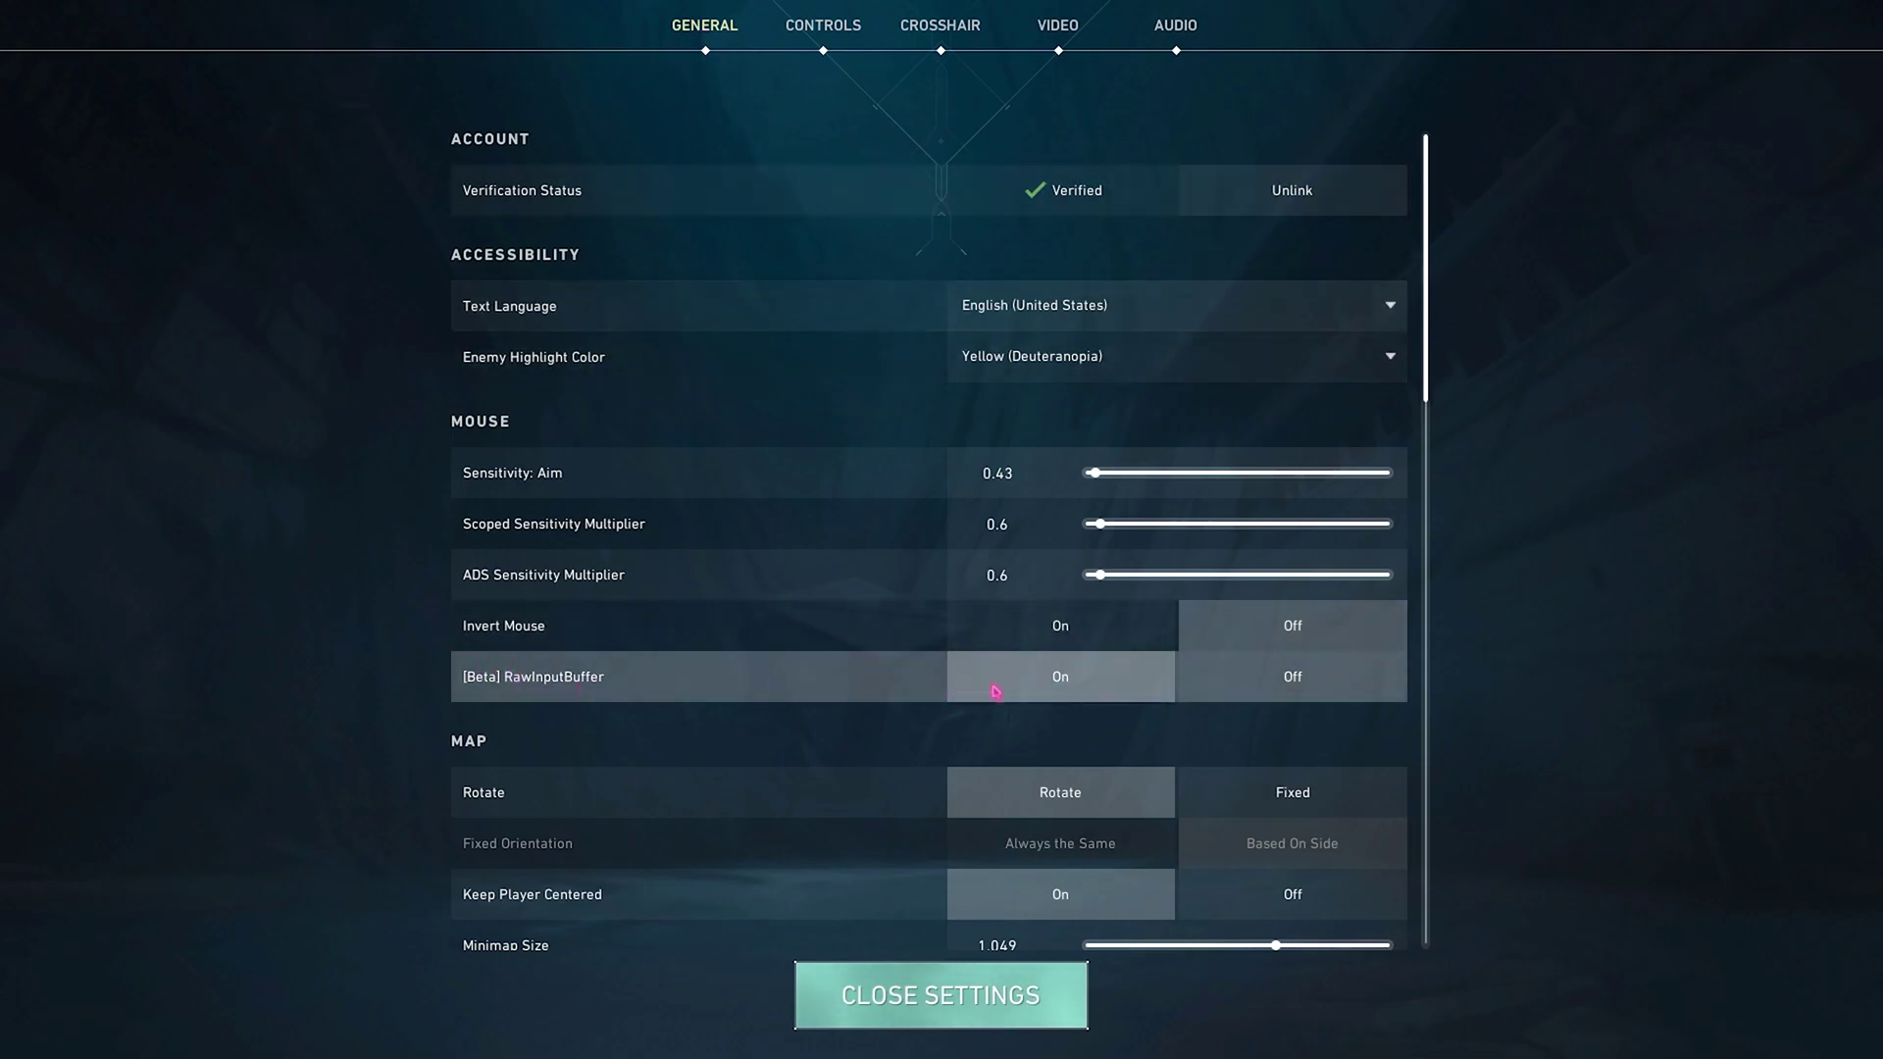
# Examine the resolution options in the general video settings and the Multithreaded Rendering description in the graphics quality settings
pyautogui.click(1025, 51)
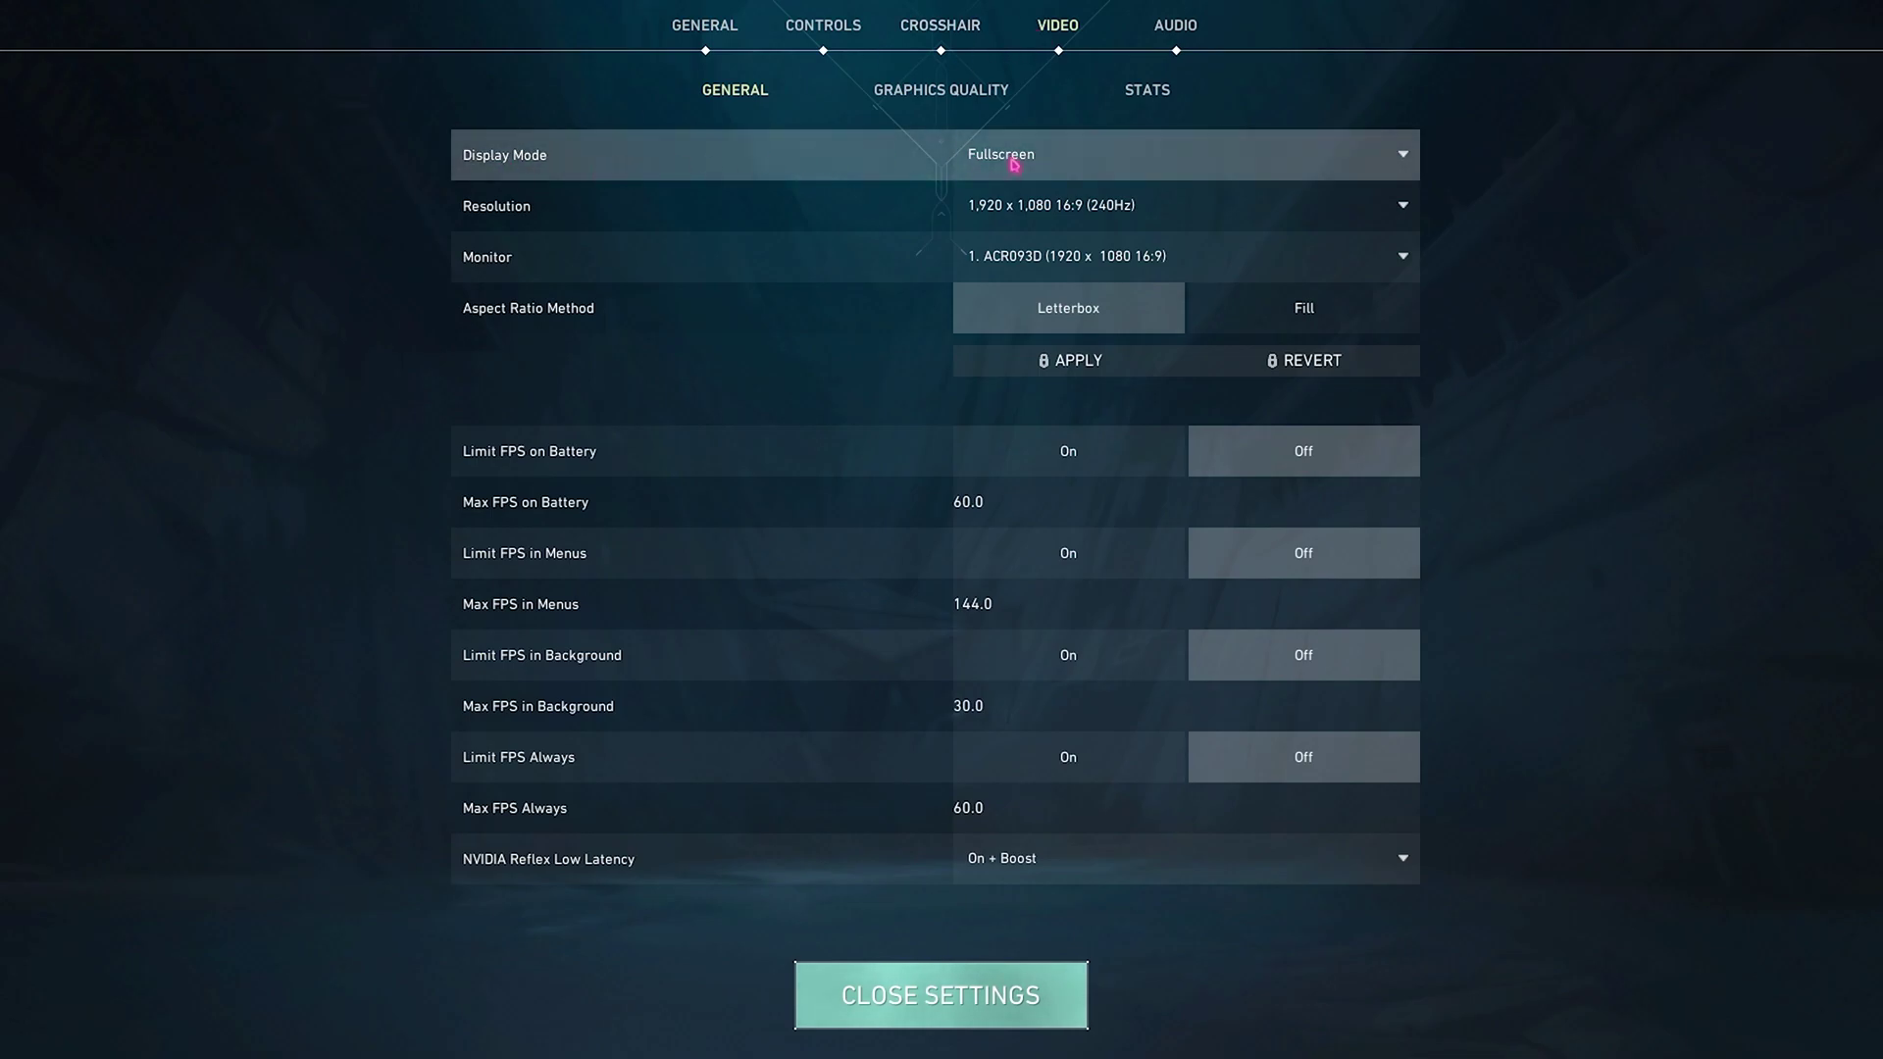
pyautogui.click(971, 204)
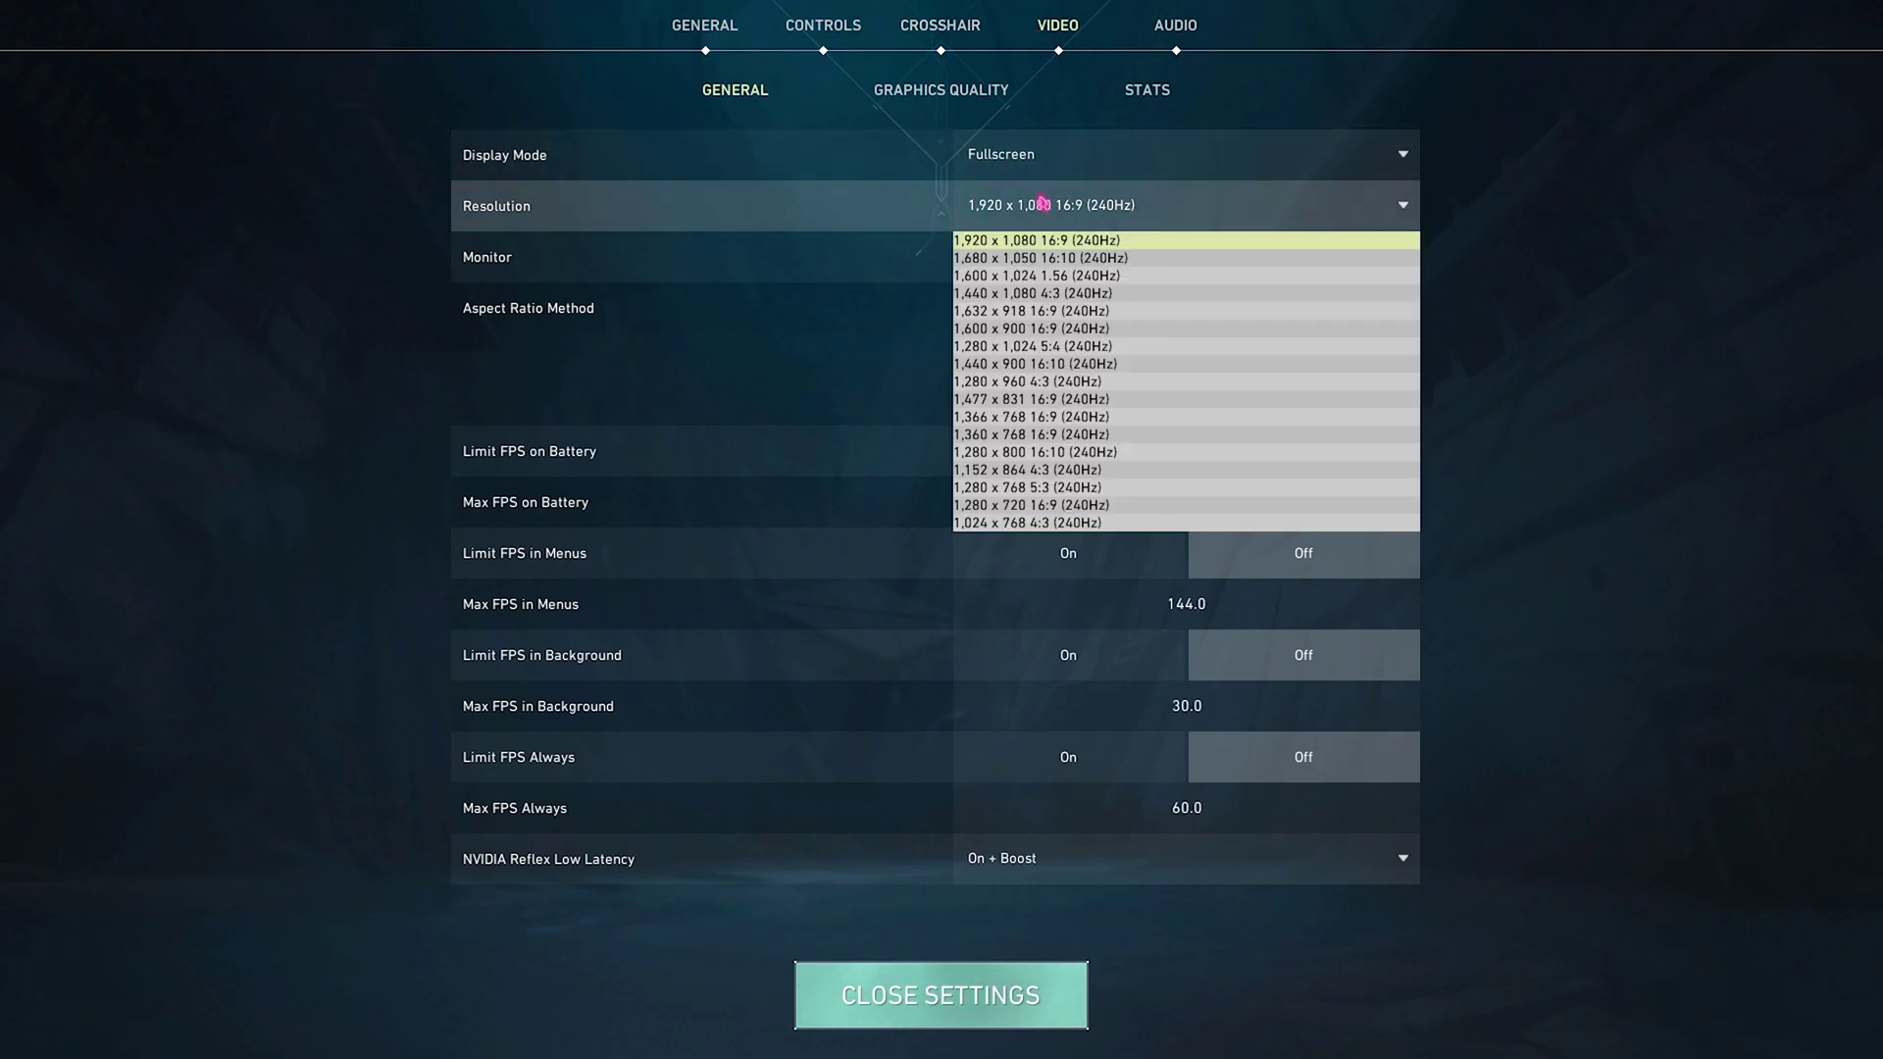
pyautogui.click(798, 212)
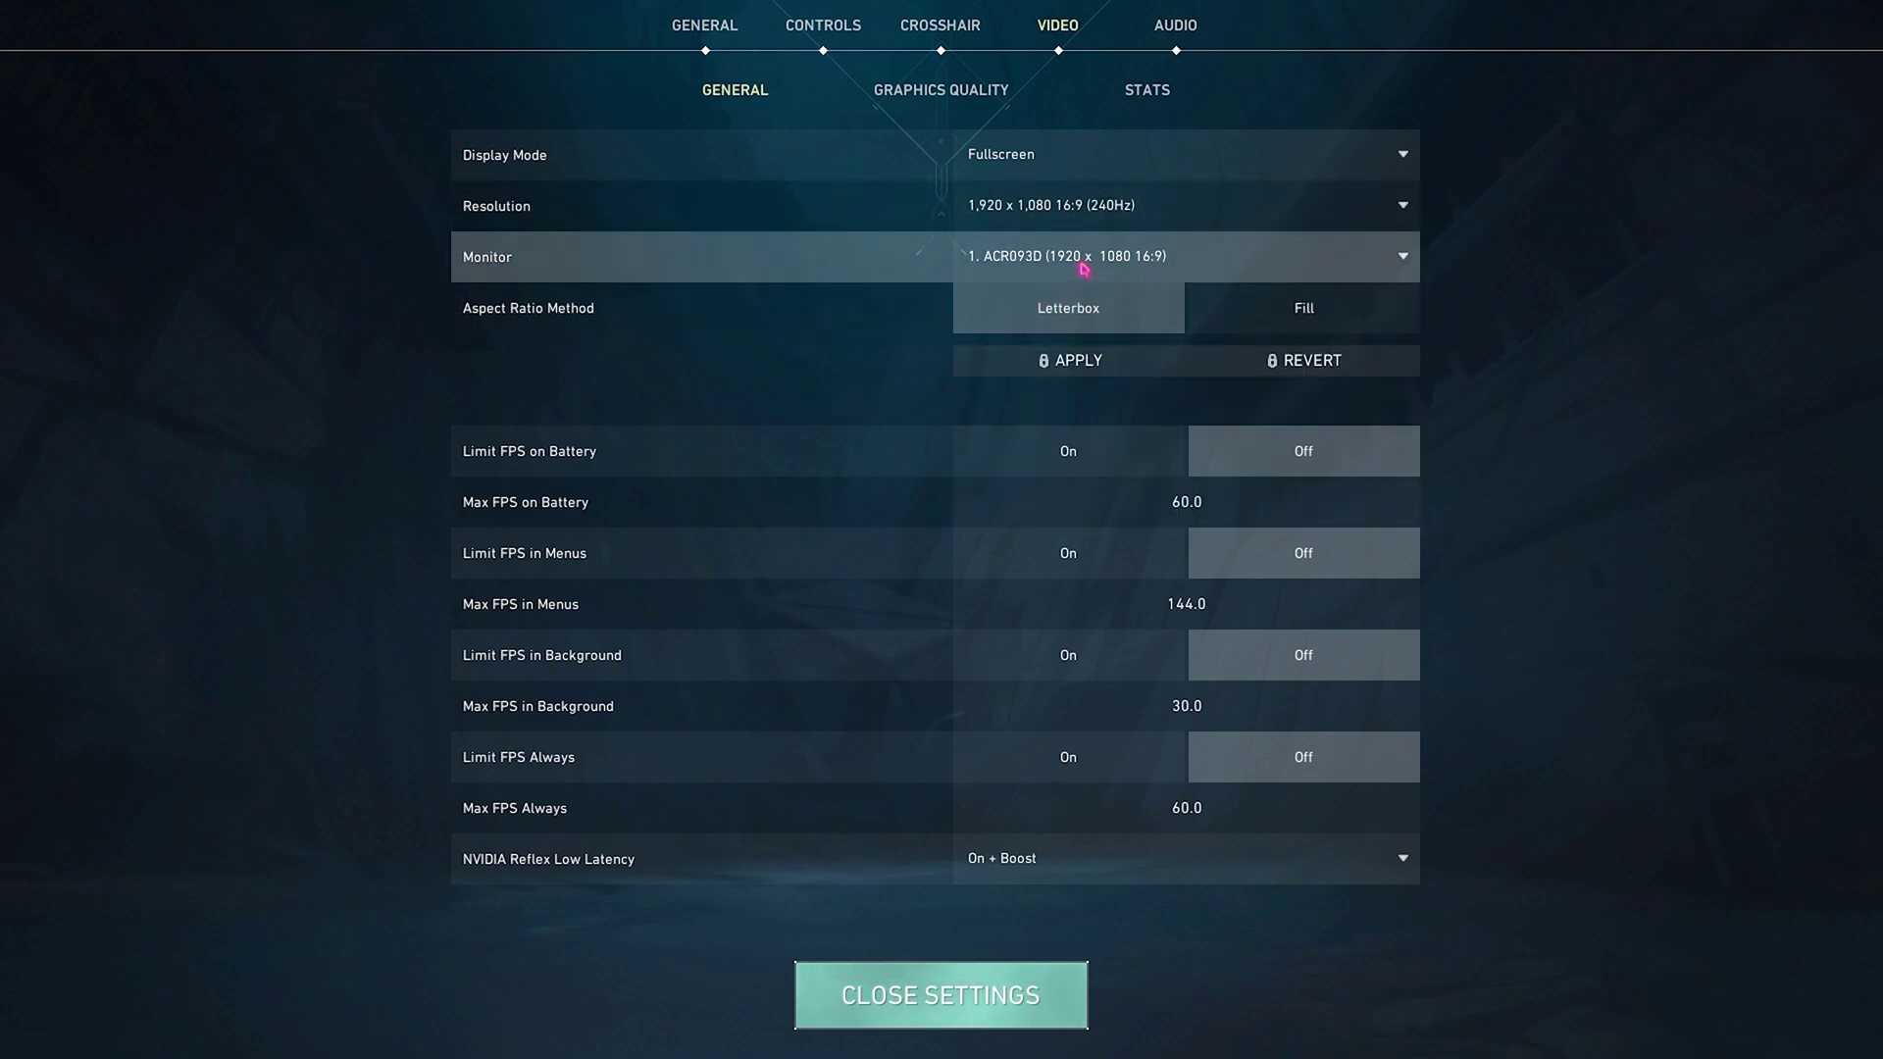
pyautogui.click(956, 108)
pyautogui.moveTo(592, 157)
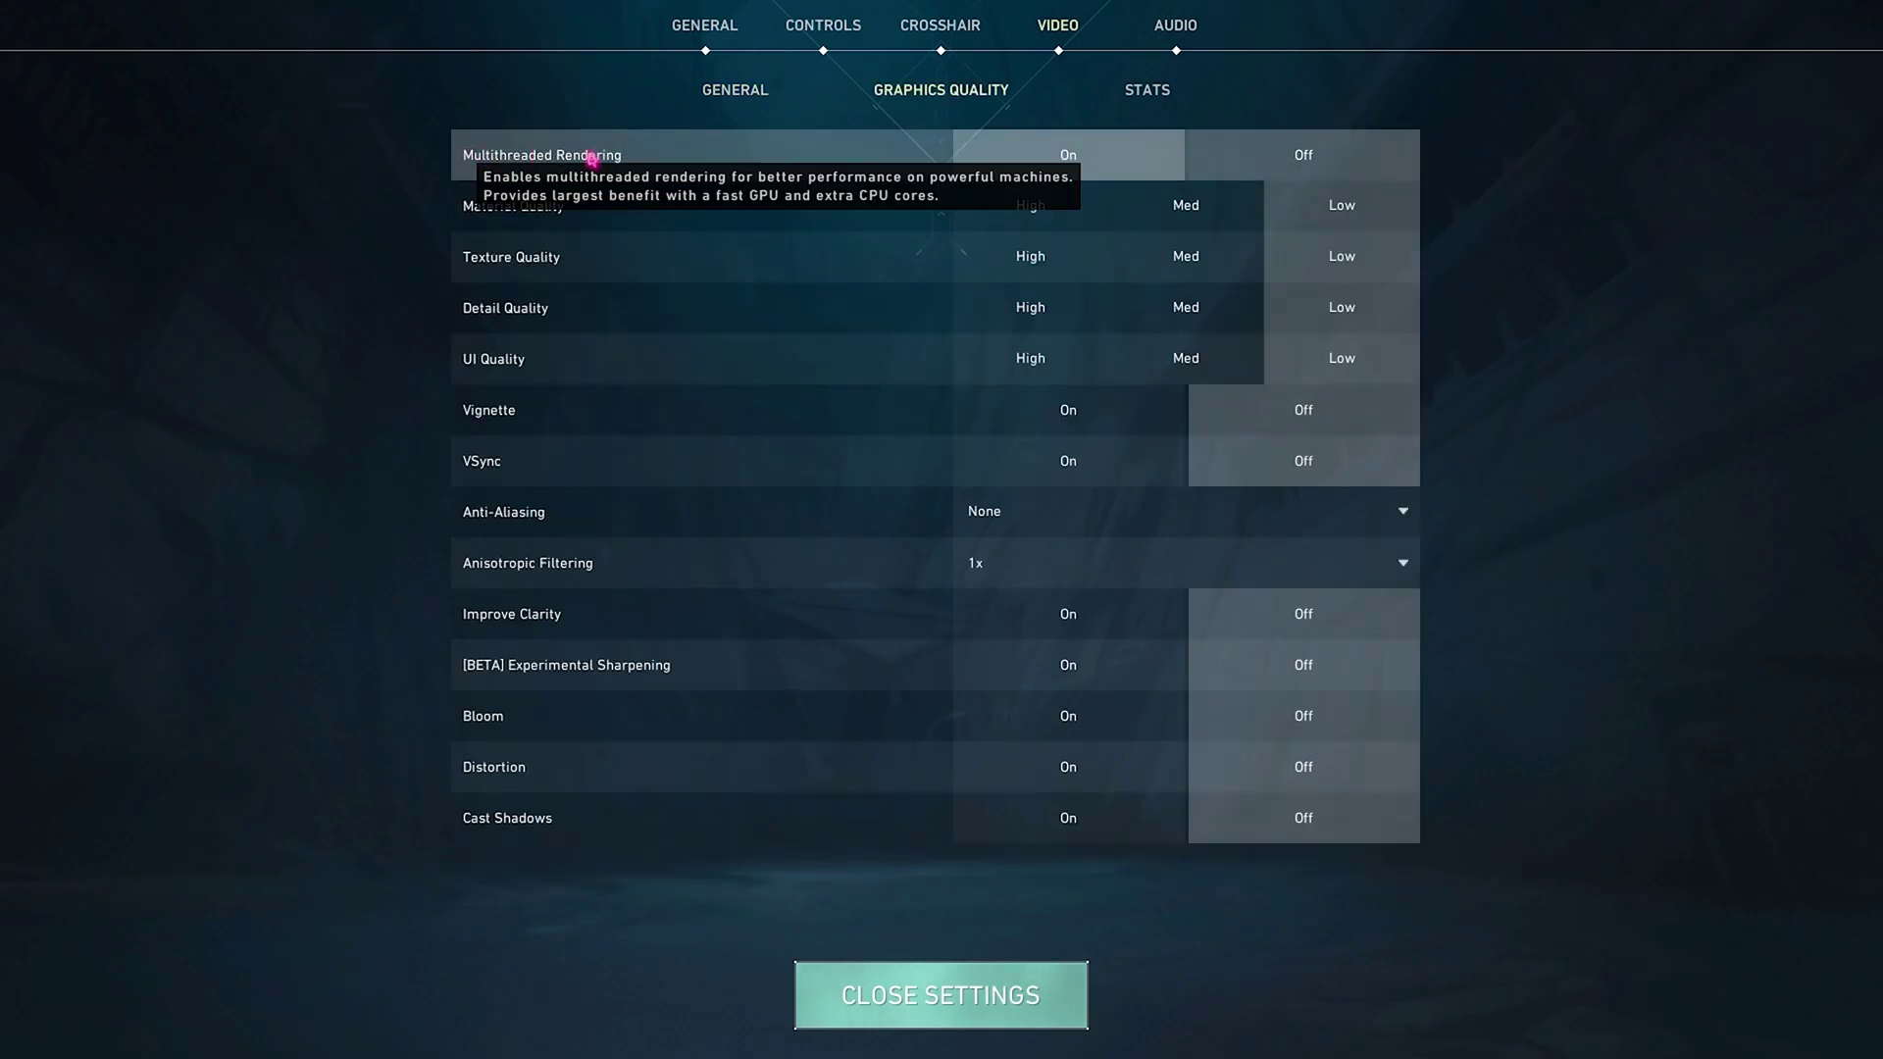